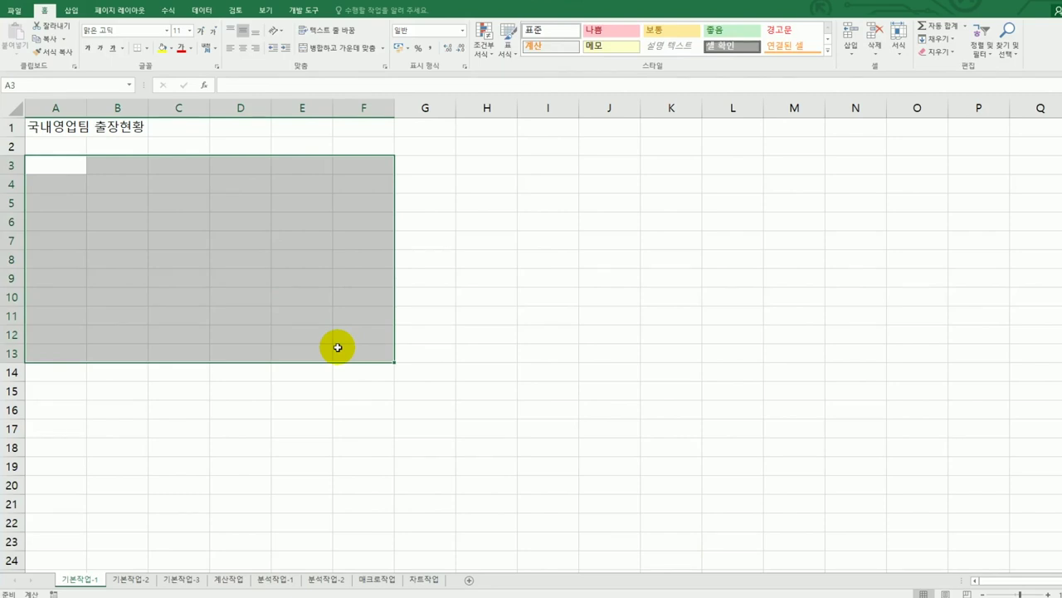
# - On the 기본작업-2 sheet, merge and center the title across A1:G1
pyautogui.click(131, 579)
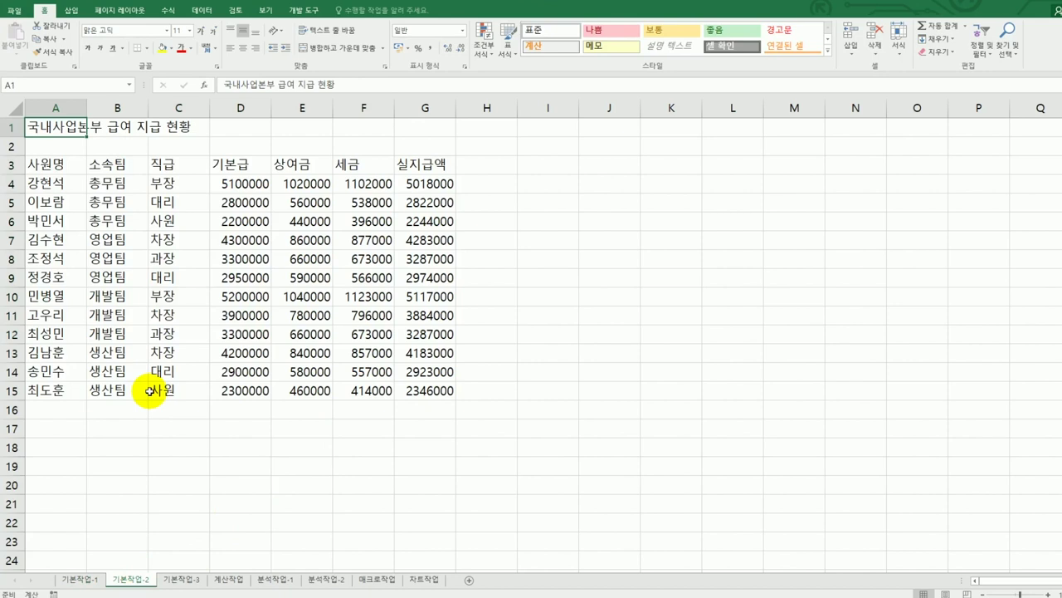
pyautogui.moveTo(58, 131); pyautogui.dragTo(404, 127)
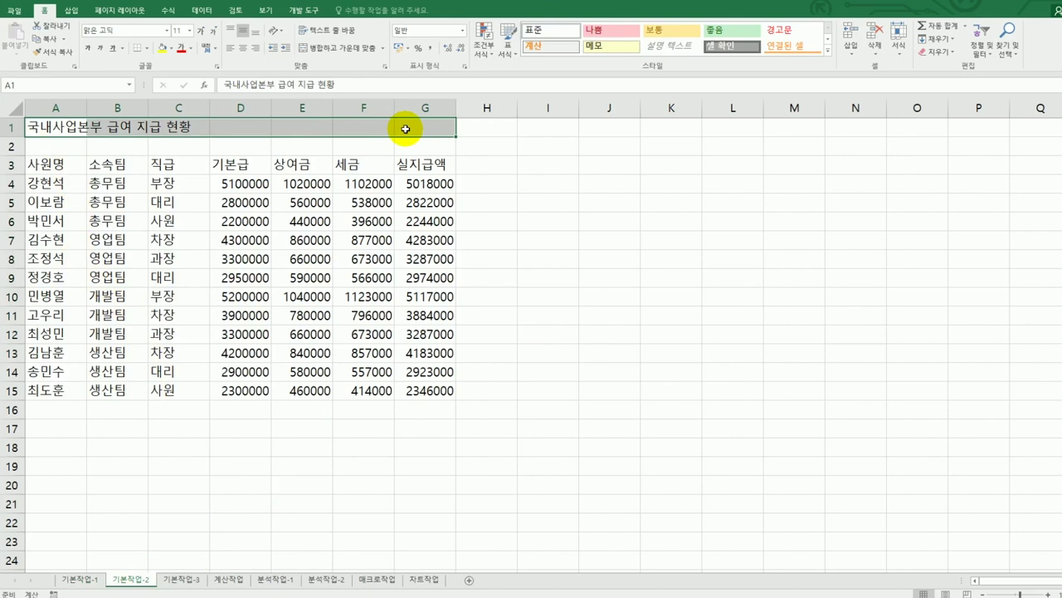
pyautogui.click(348, 54)
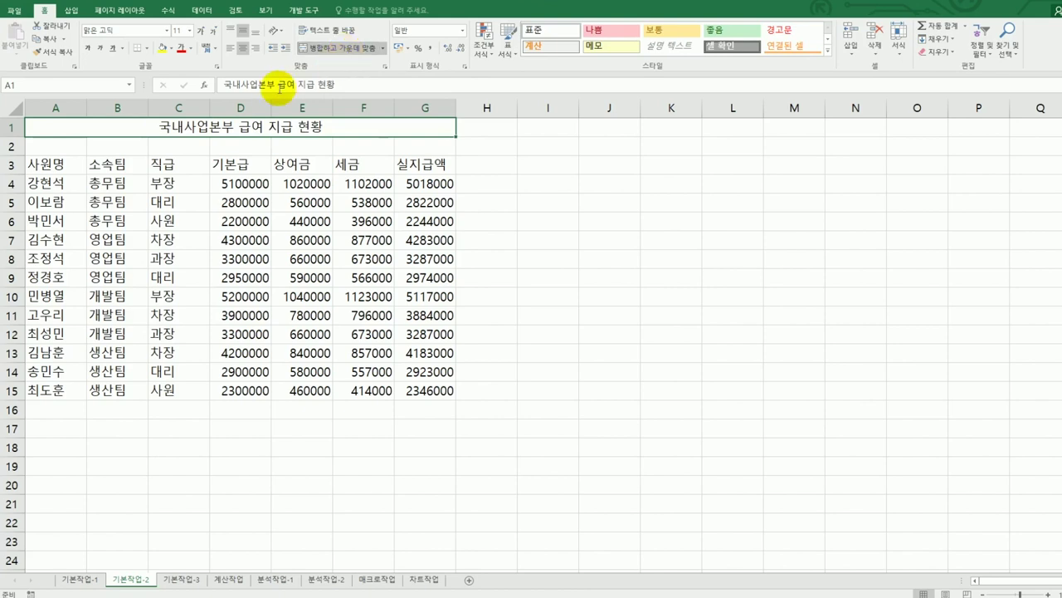
# - Format the merged title in A1 with the 궁서 font, size 18, bold
pyautogui.click(167, 33)
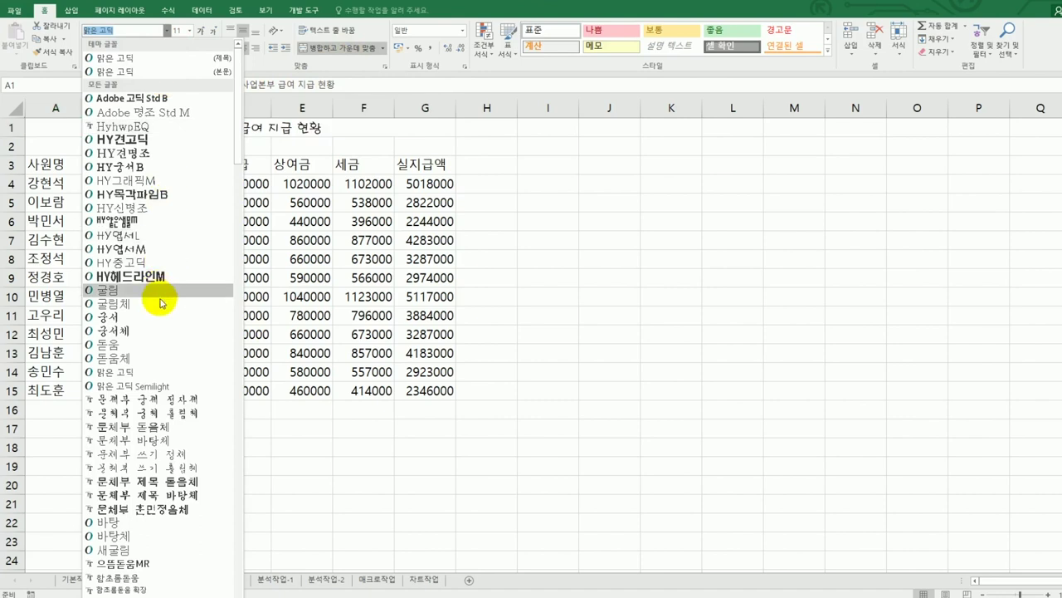
pyautogui.click(158, 316)
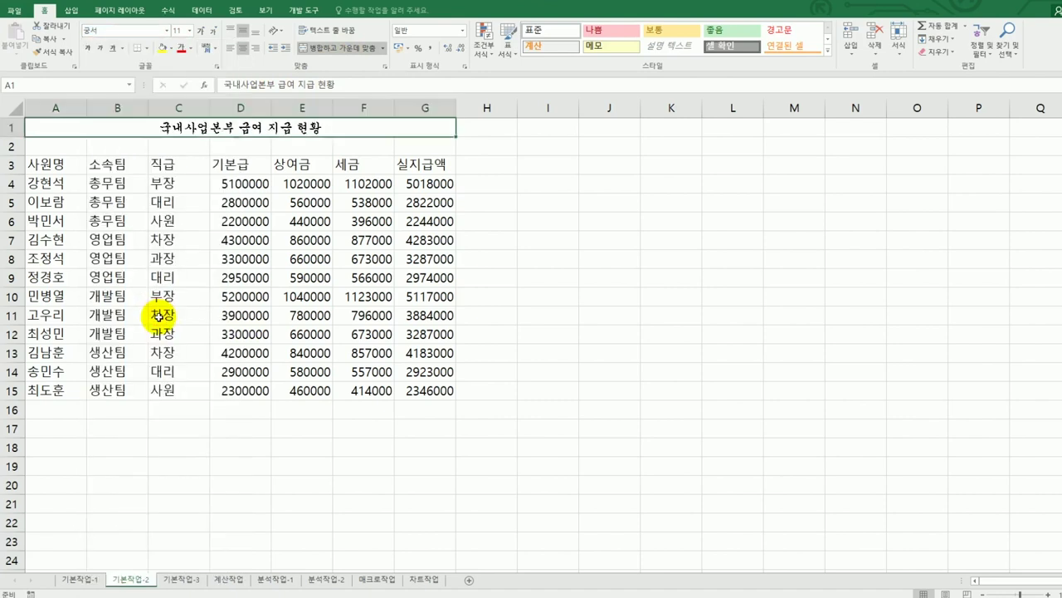
pyautogui.click(189, 31)
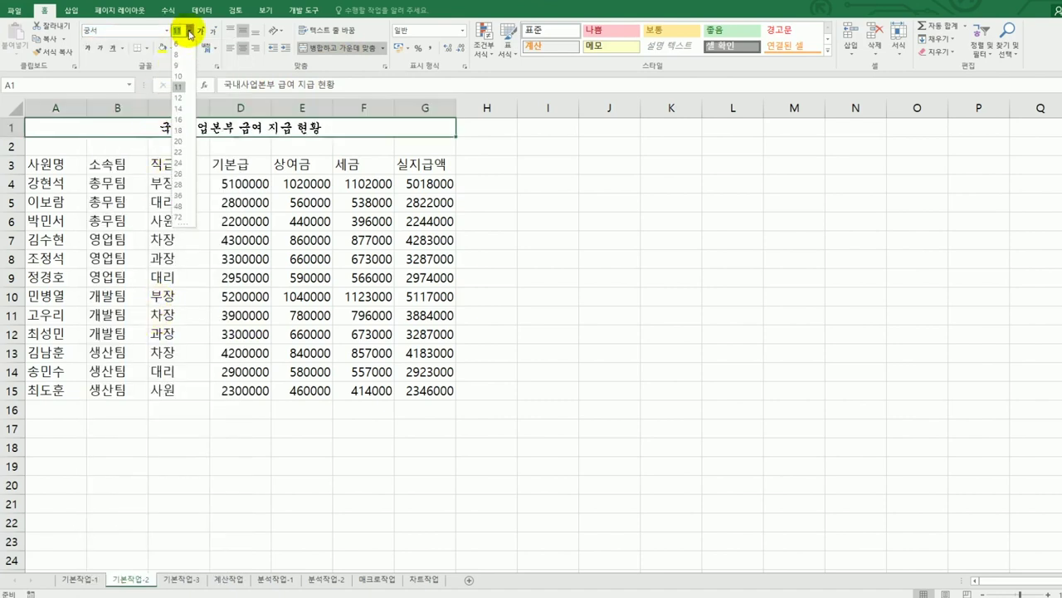
pyautogui.click(179, 130)
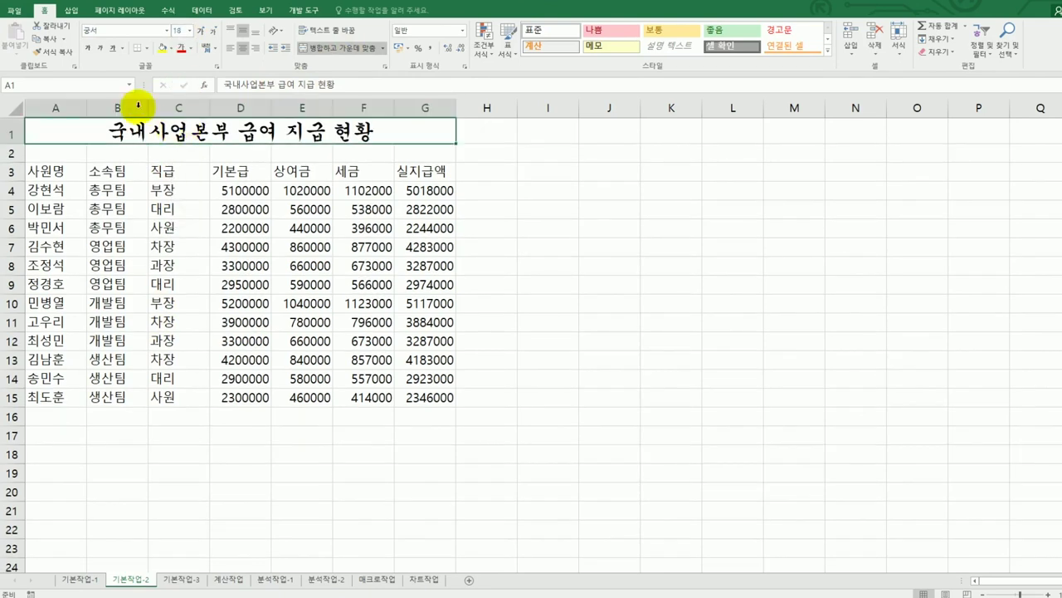
pyautogui.click(87, 49)
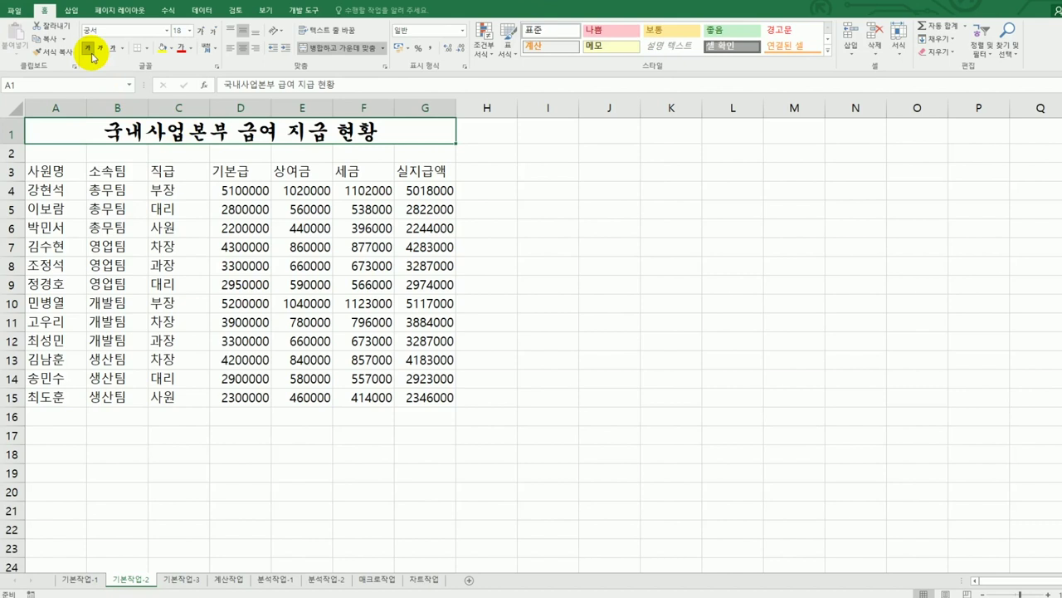
# - Set the height of row 1 to 28
pyautogui.click(10, 130)
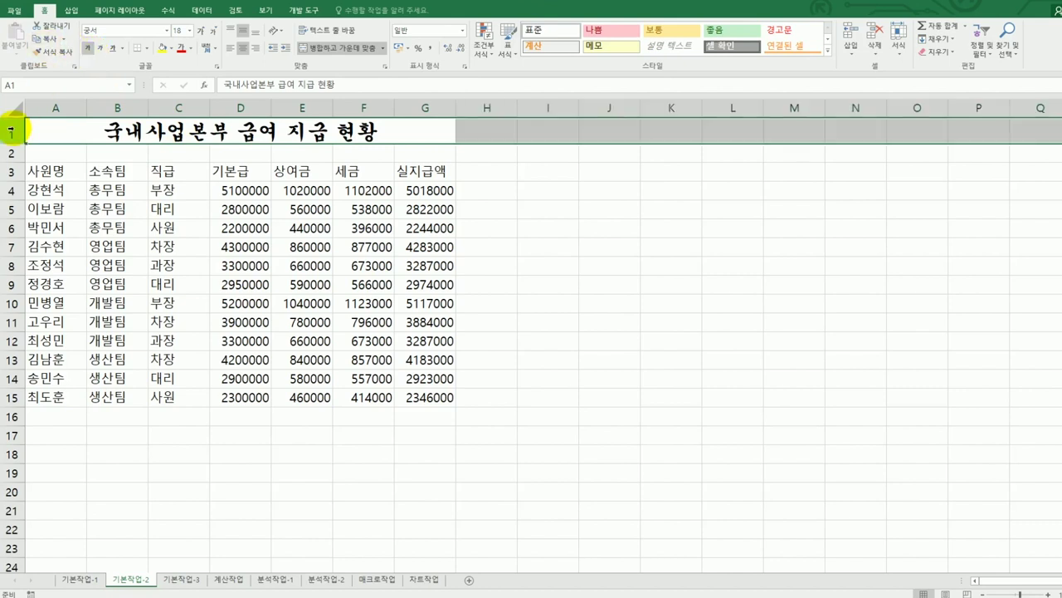
pyautogui.rightClick(11, 130)
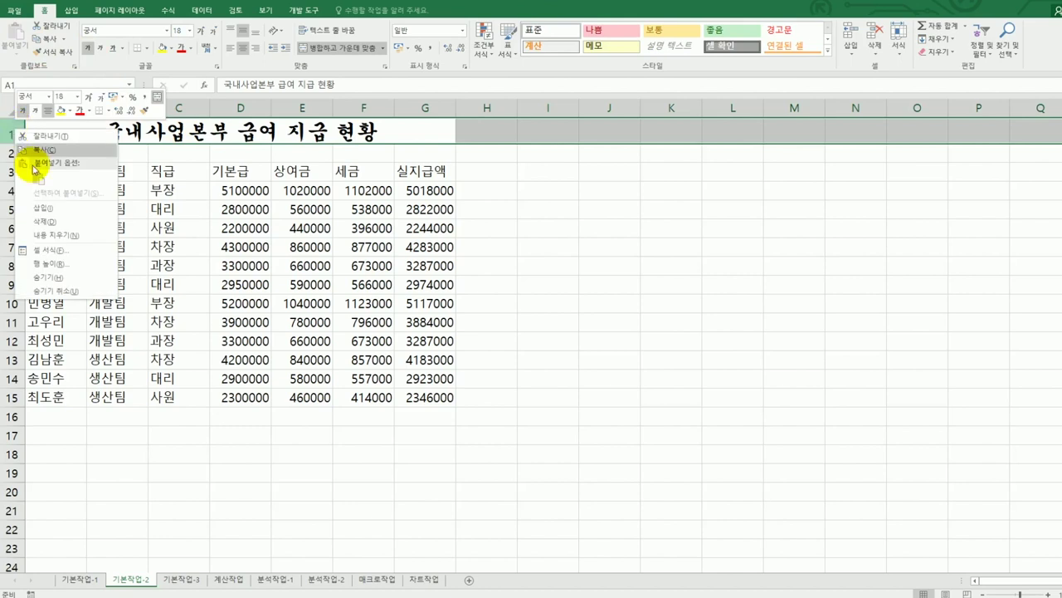
pyautogui.click(61, 265)
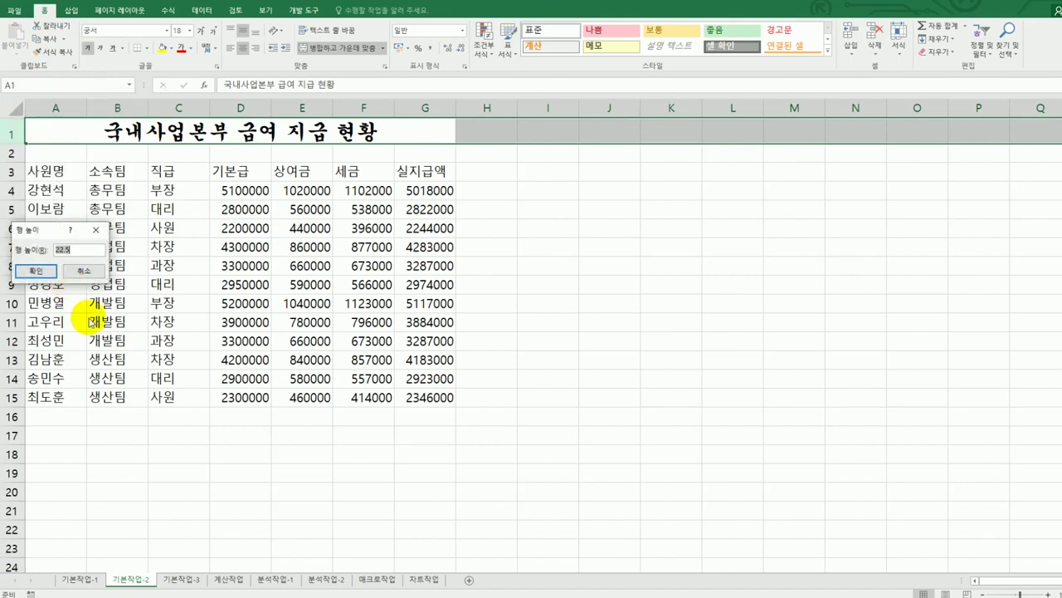
pyautogui.write('28')
pyautogui.click(42, 271)
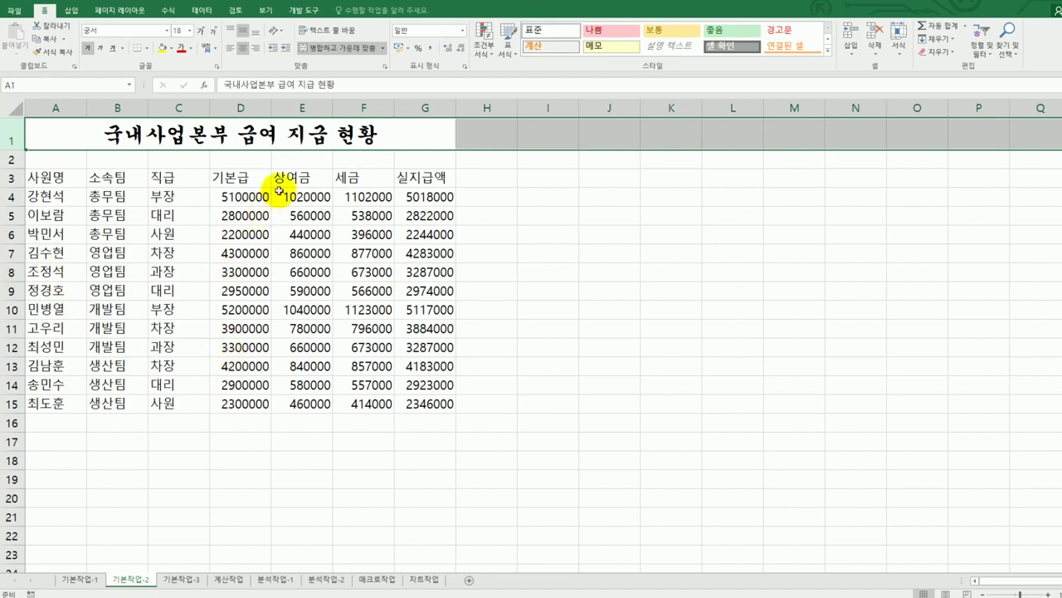
# - Convert the heading 상여금 in cell E3 to the Hanja 賞與金
pyautogui.click(313, 179)
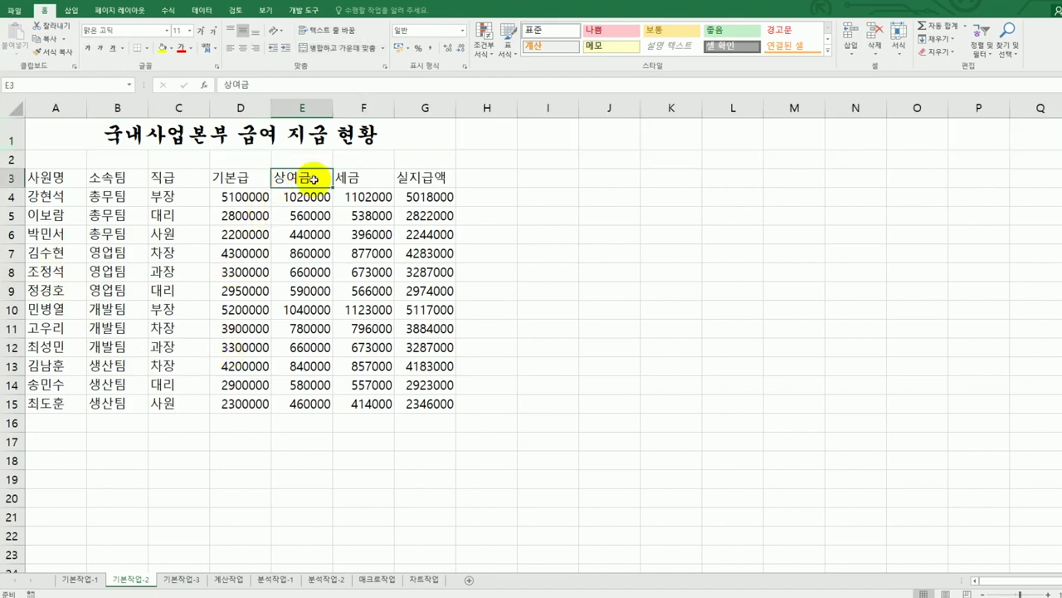
pyautogui.doubleClick(313, 178)
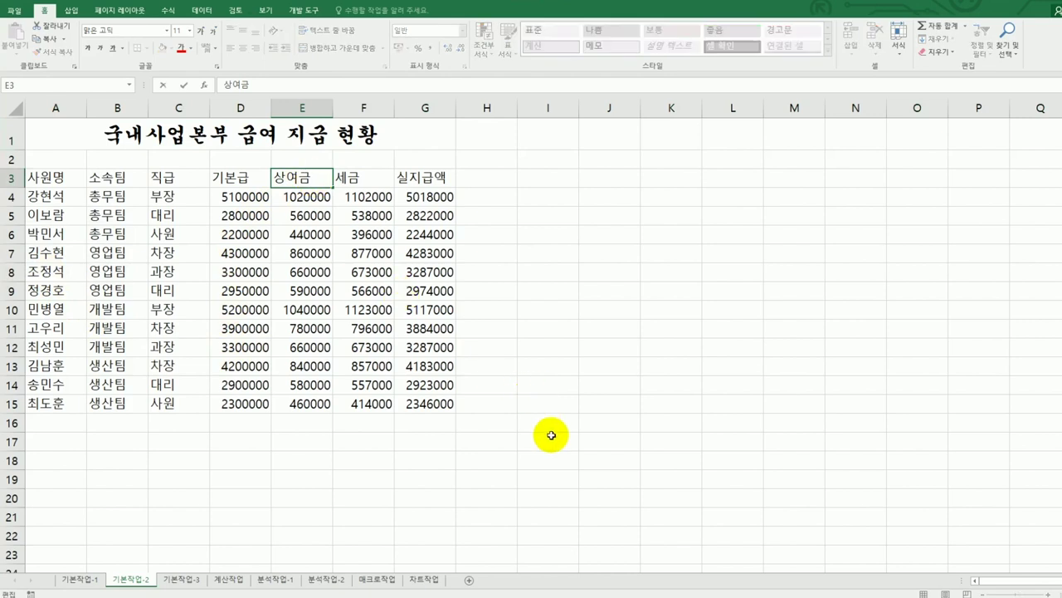
pyautogui.press('Hangul_Hanja')
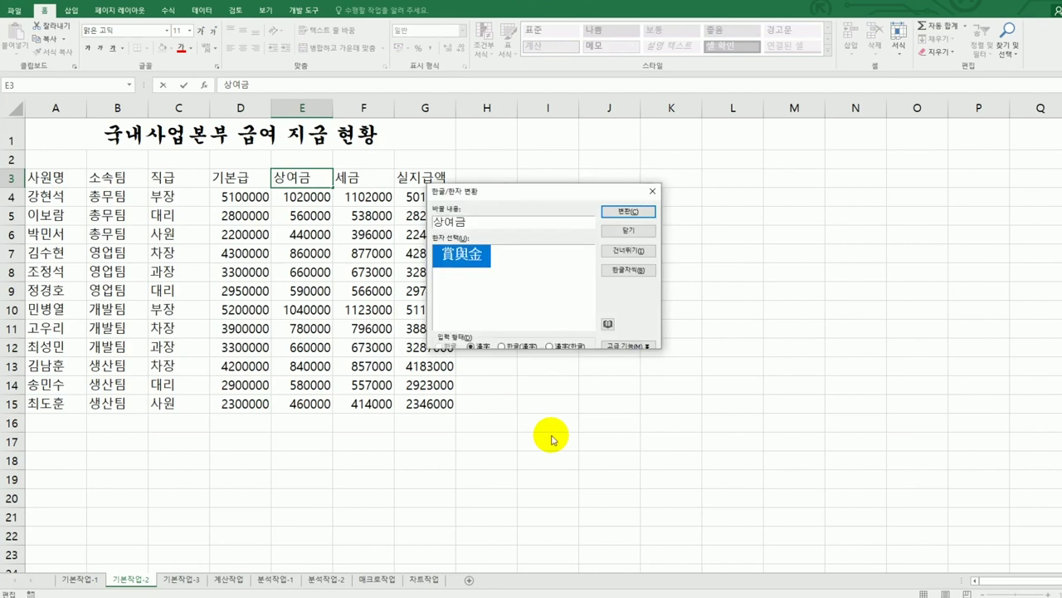
pyautogui.click(611, 212)
pyautogui.click(612, 357)
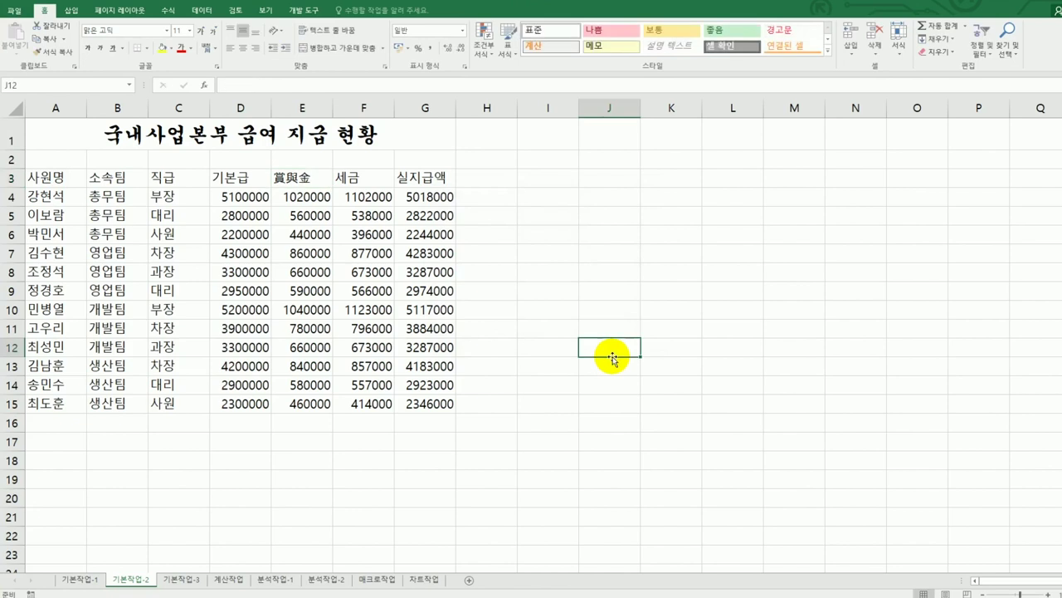
# - Insert a memo on the title cell A1, replacing its default text with "2021년 5월분"
pyautogui.click(397, 141)
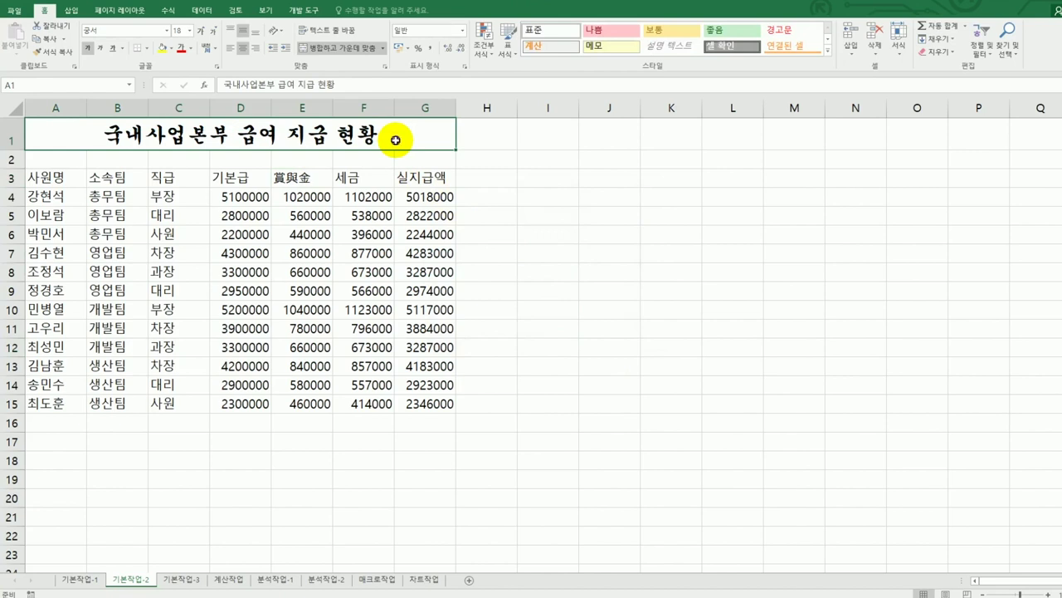
pyautogui.rightClick(397, 140)
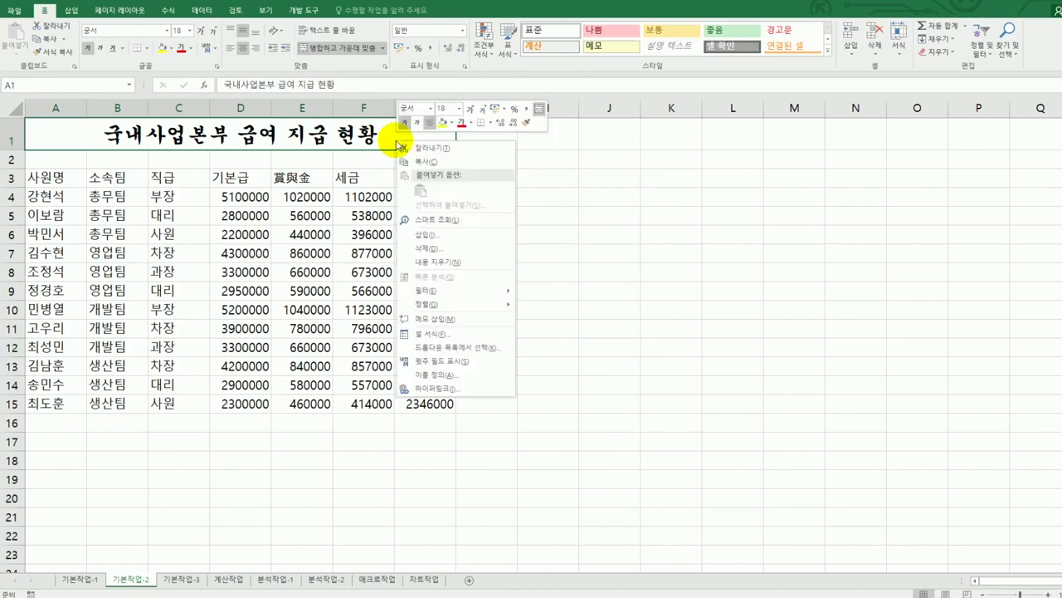
pyautogui.click(460, 322)
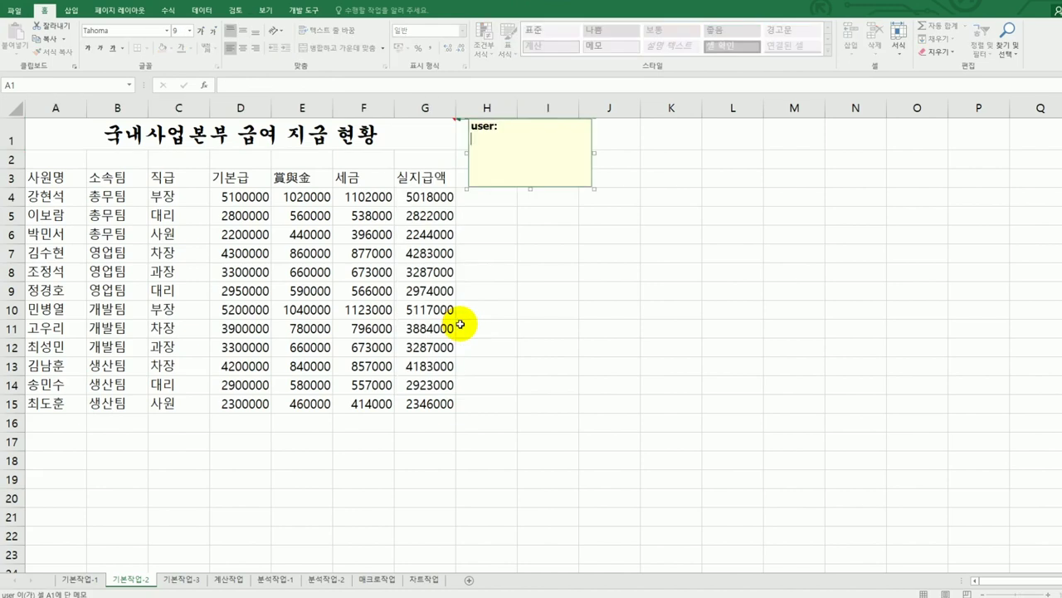
pyautogui.hotkey('ctrl', 'a')
pyautogui.write('2021sus 5dnjf')
pyautogui.press('BackSpace')
pyautogui.press('BackSpace')
pyautogui.press('BackSpace')
pyautogui.press('BackSpace')
pyautogui.press('BackSpace')
pyautogui.press('BackSpace')
pyautogui.press('BackSpace')
pyautogui.press('BackSpace')
pyautogui.press('BackSpace')
pyautogui.write('년 5')
pyautogui.write('d')
pyautogui.press('BackSpace')
pyautogui.press('BackSpace')
pyautogui.press('BackSpace')
pyautogui.press('BackSpace')
pyautogui.write('sus')
pyautogui.press('BackSpace')
pyautogui.press('BackSpace')
pyautogui.write('년 5월분')
# - Set the memo on cell A1 to be always displayed
pyautogui.click(310, 136)
pyautogui.rightClick(311, 136)
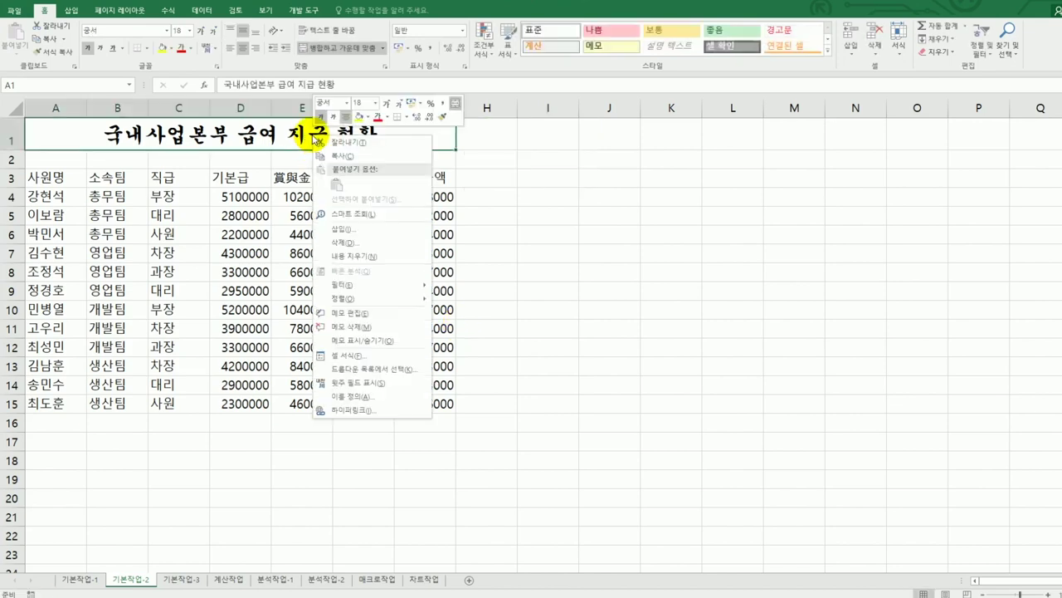
pyautogui.click(406, 341)
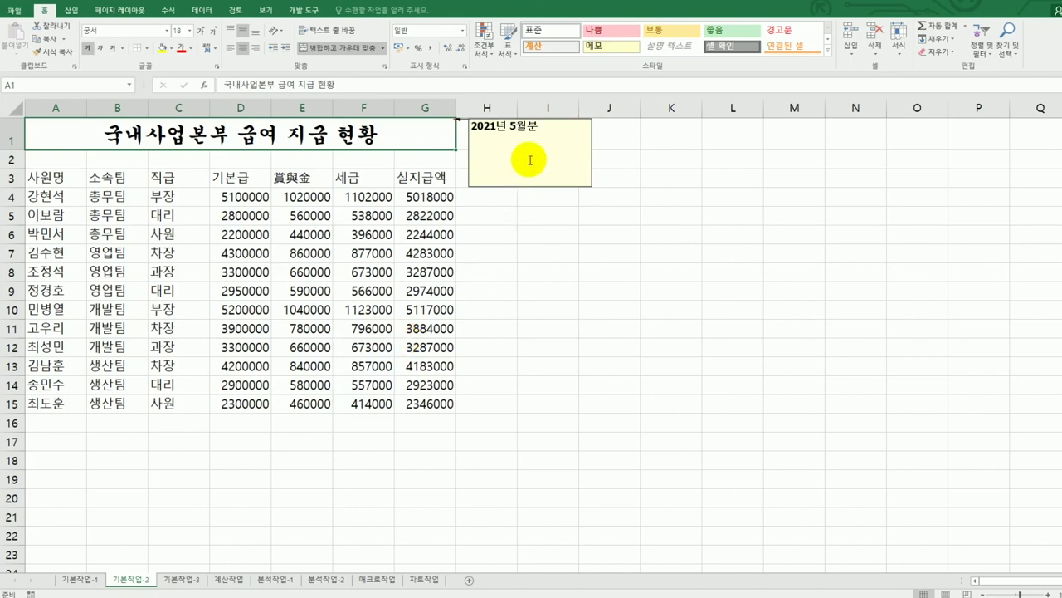
pyautogui.click(531, 126)
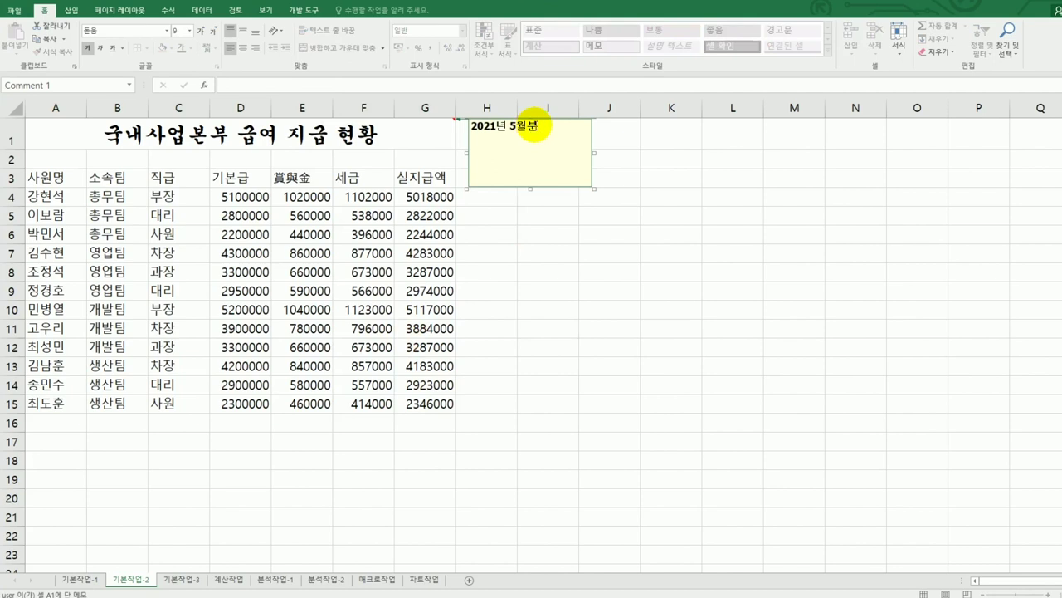
pyautogui.rightClick(533, 126)
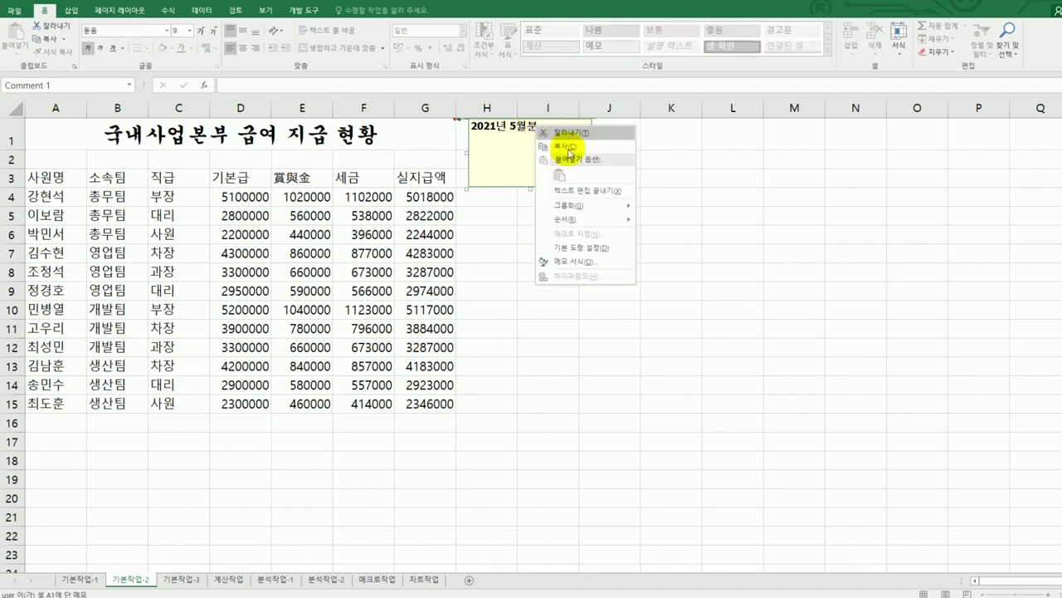
pyautogui.click(573, 260)
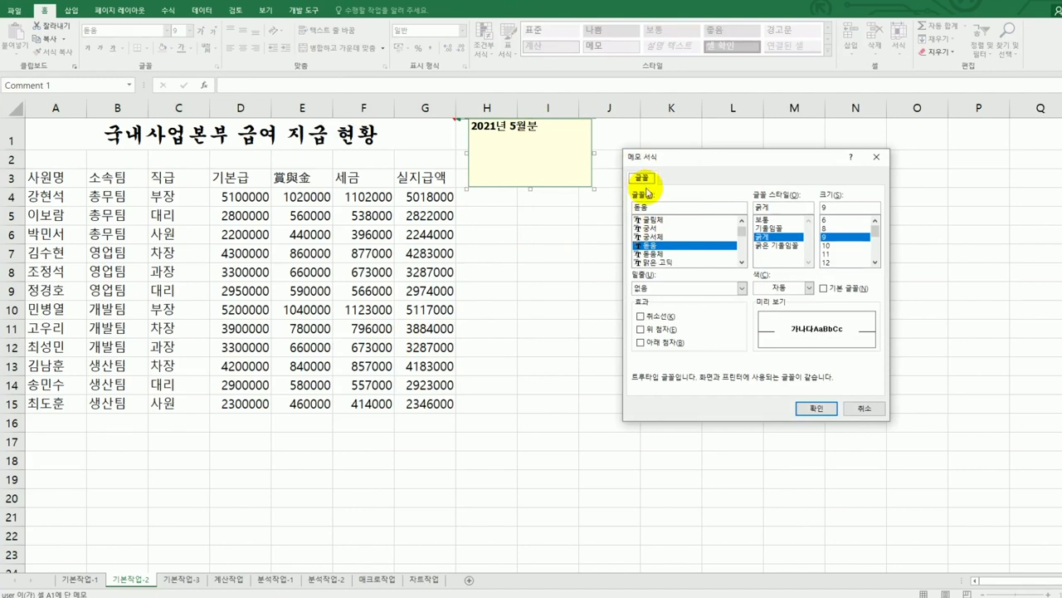
pyautogui.moveTo(874, 157); pyautogui.dragTo(875, 160)
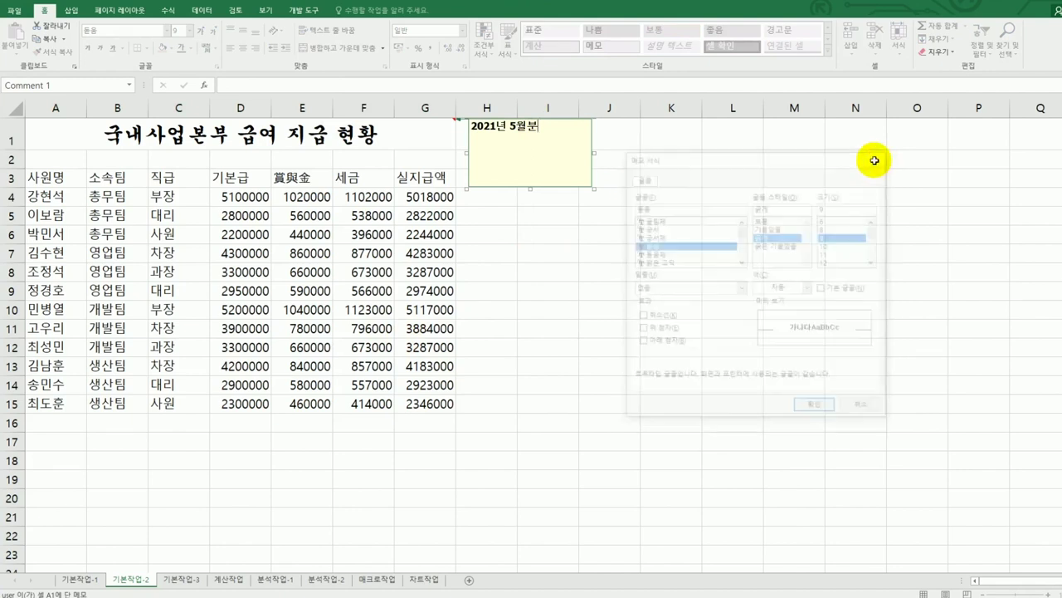
# - Turn on automatic size in the alignment settings of the A1 memo so its box fits the text
pyautogui.rightClick(593, 171)
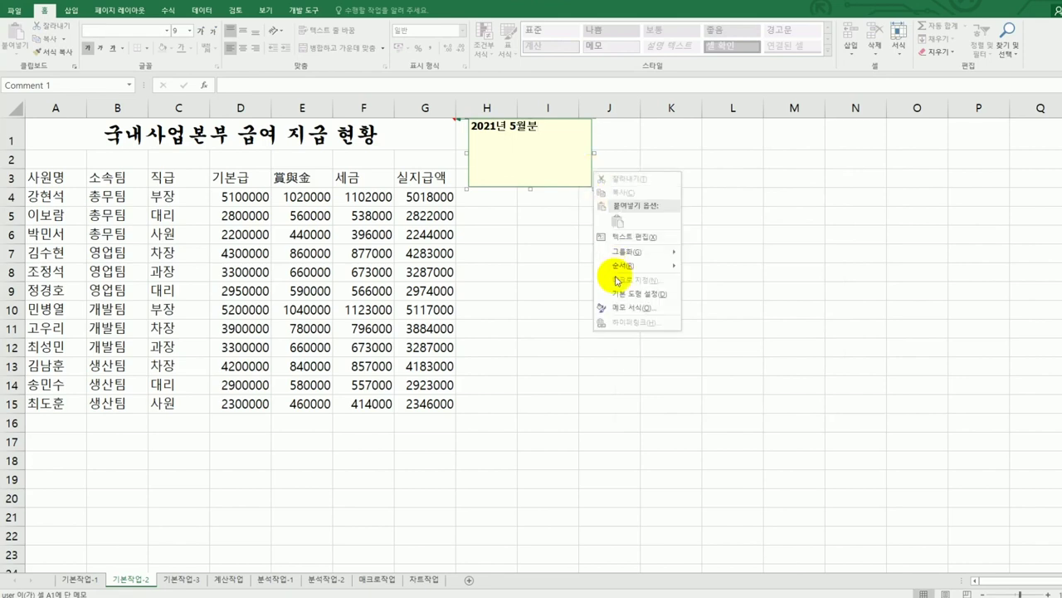
pyautogui.click(620, 307)
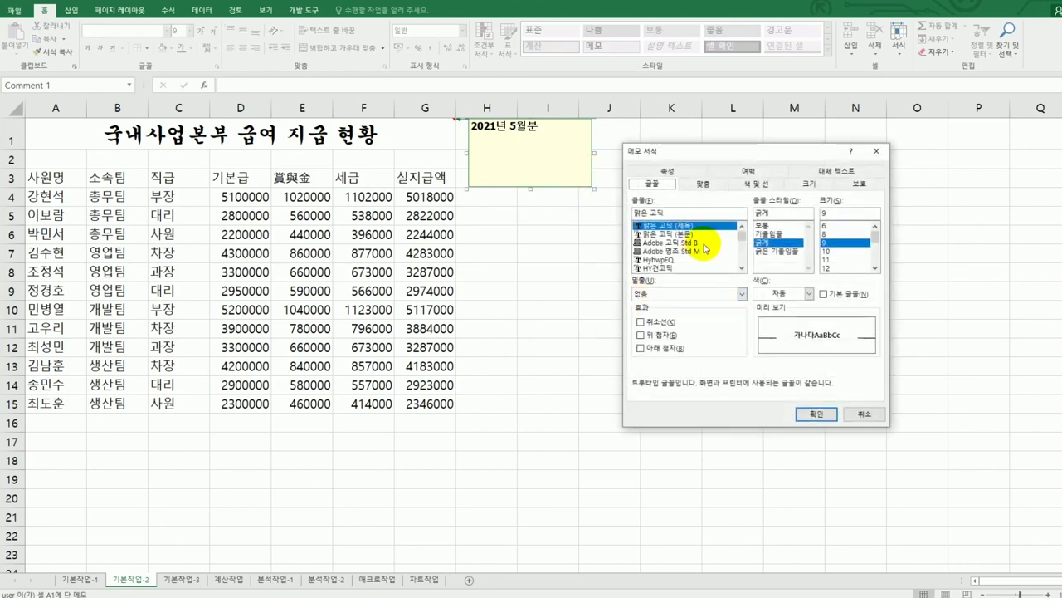
pyautogui.click(706, 184)
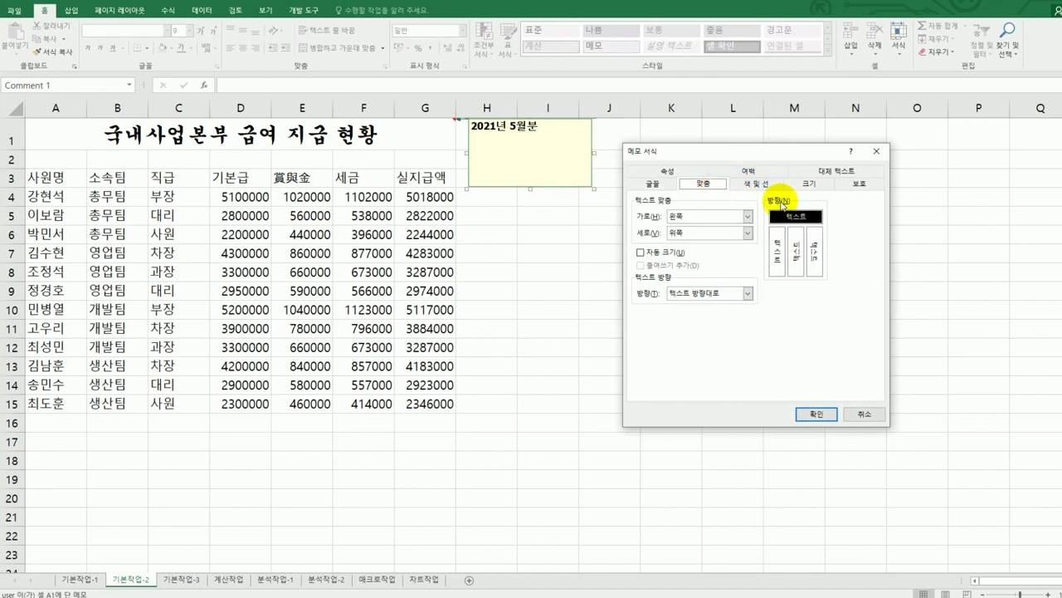
pyautogui.click(672, 253)
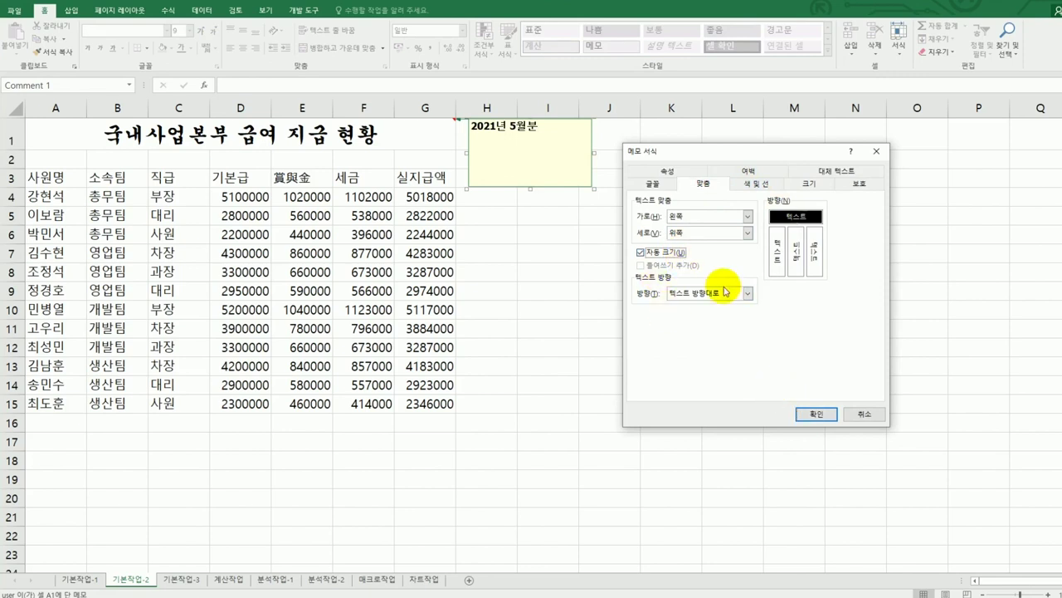
pyautogui.click(811, 411)
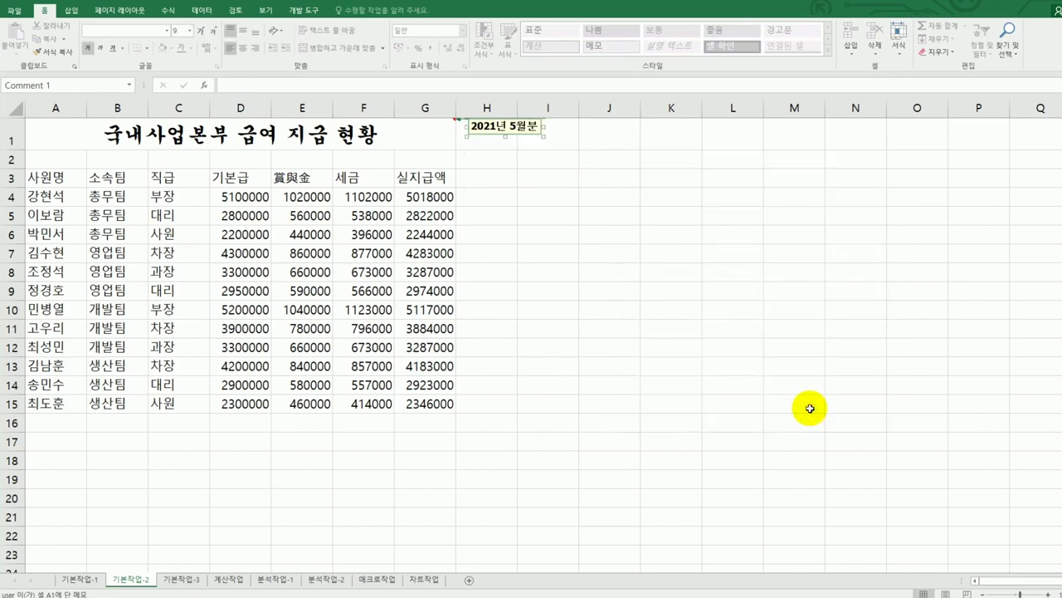
pyautogui.click(810, 408)
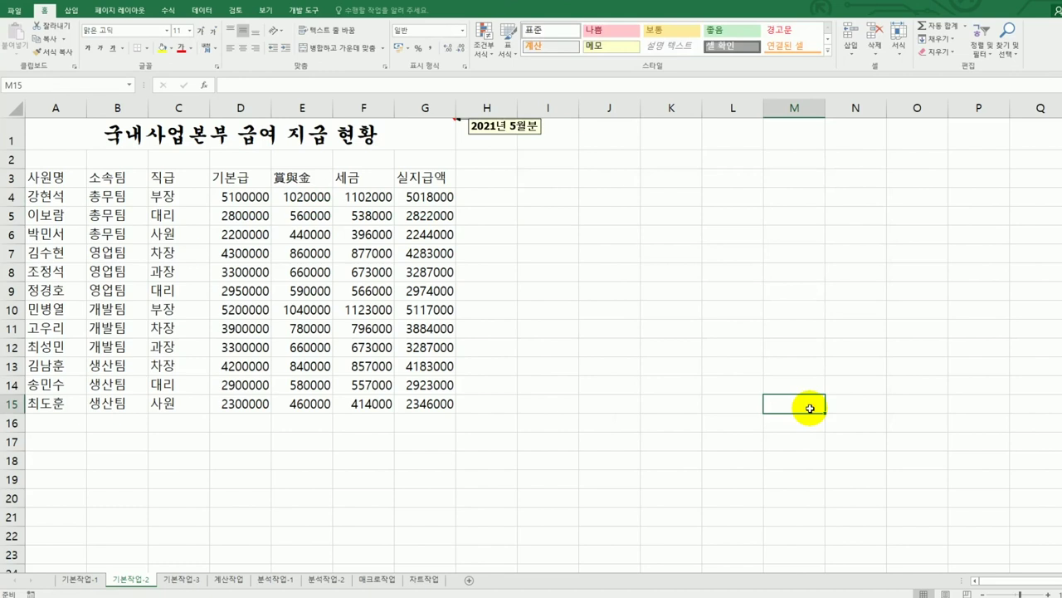
# - Open the cell formatting for the amounts in D4:G15 and choose the 사용자 지정 number category
pyautogui.moveTo(259, 197); pyautogui.dragTo(435, 408)
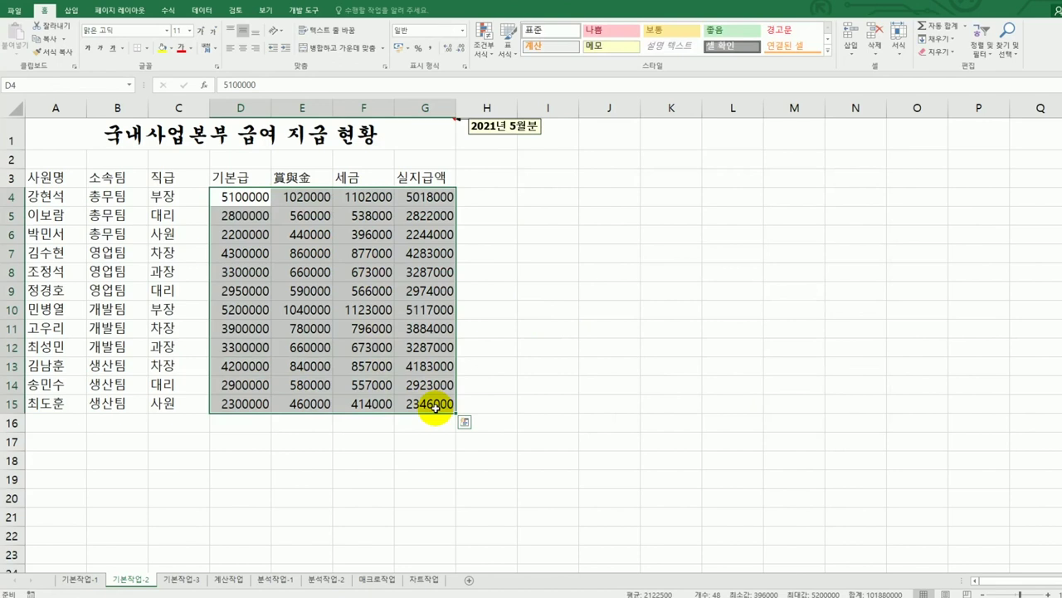
pyautogui.rightClick(360, 261)
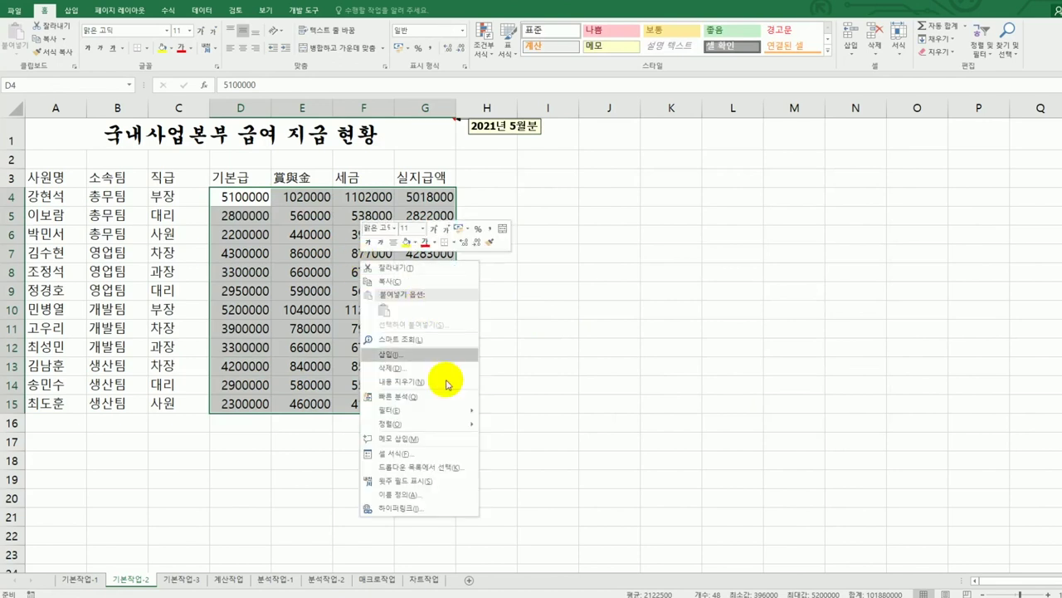
pyautogui.click(439, 455)
pyautogui.moveTo(505, 226); pyautogui.dragTo(773, 174)
pyautogui.click(571, 197)
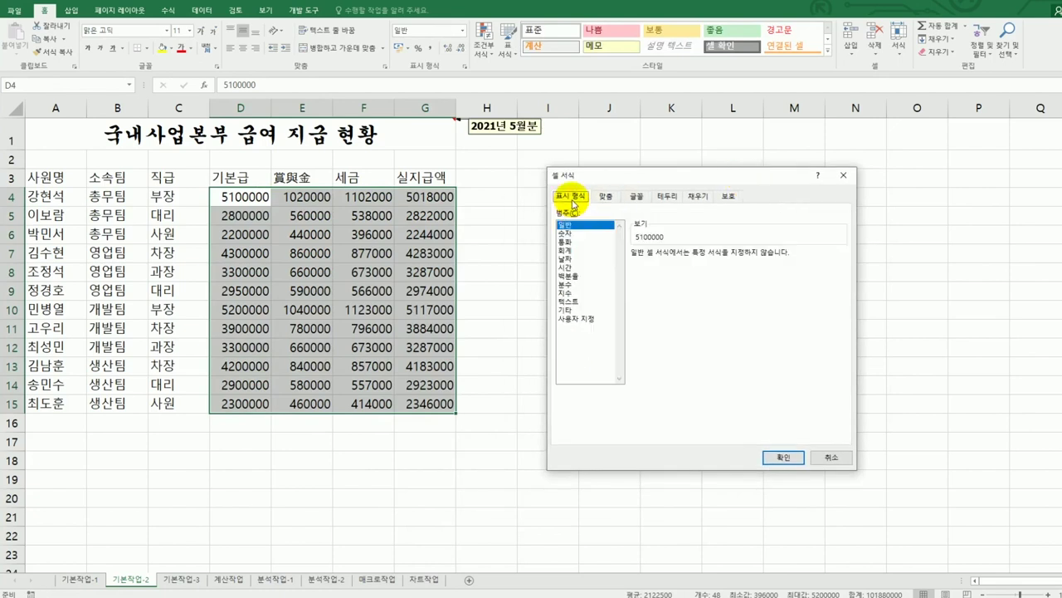
pyautogui.click(577, 320)
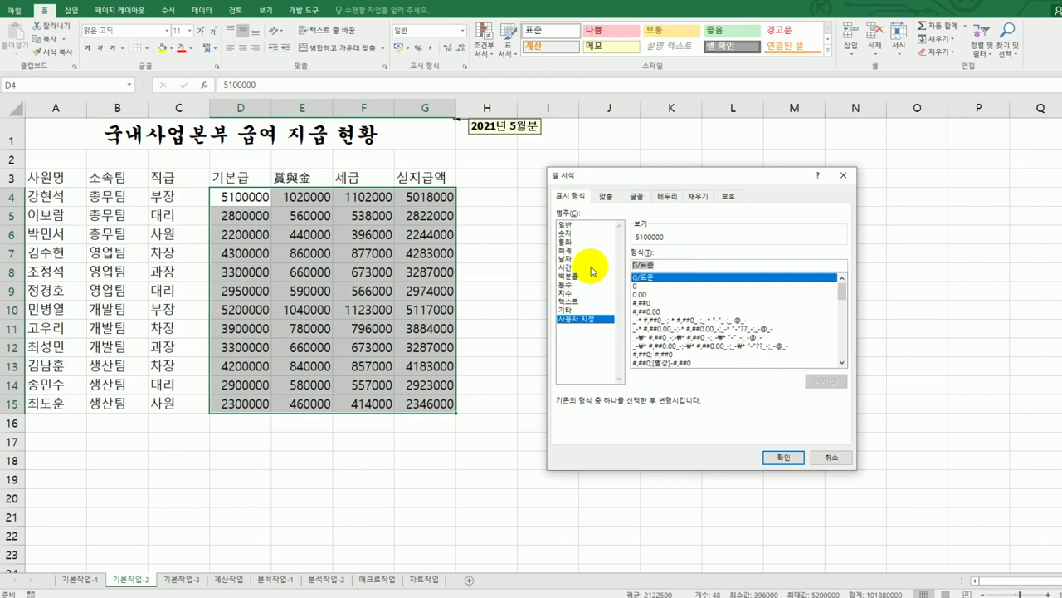
# - Apply the custom number format #,##0원 to the selected salary amounts
pyautogui.write('#')
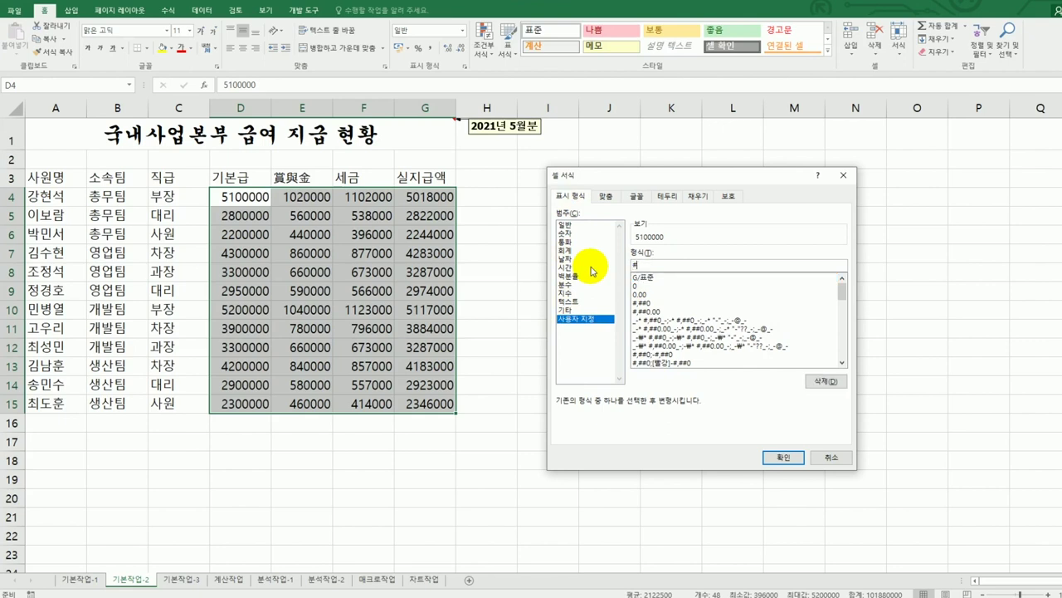
pyautogui.write(',###원')
pyautogui.press('BackSpace')
pyautogui.press('BackSpace')
pyautogui.write('0원')
pyautogui.hotkey('shift', 'Left')
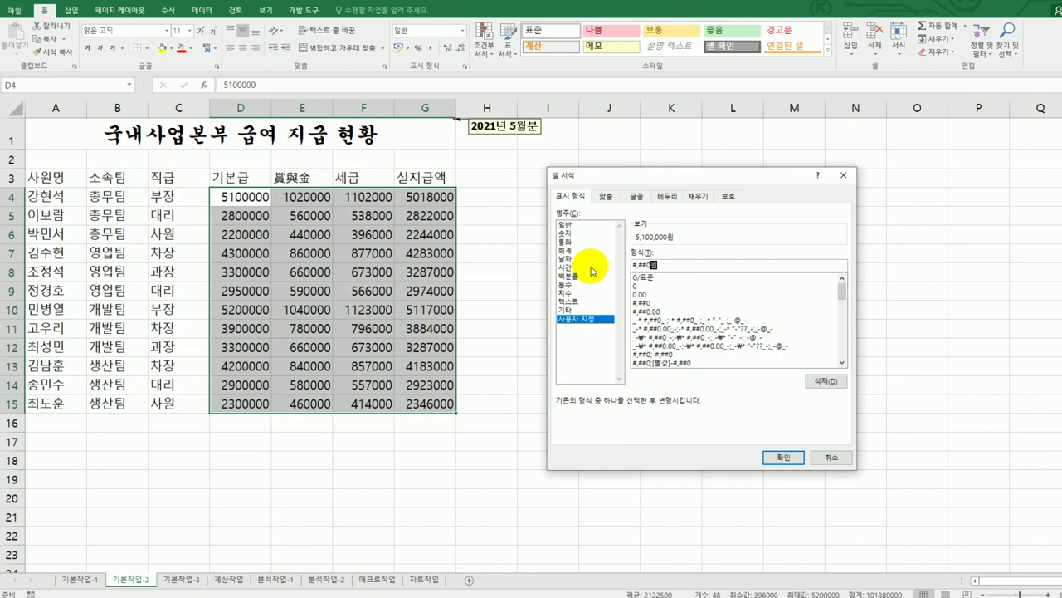
pyautogui.click(666, 267)
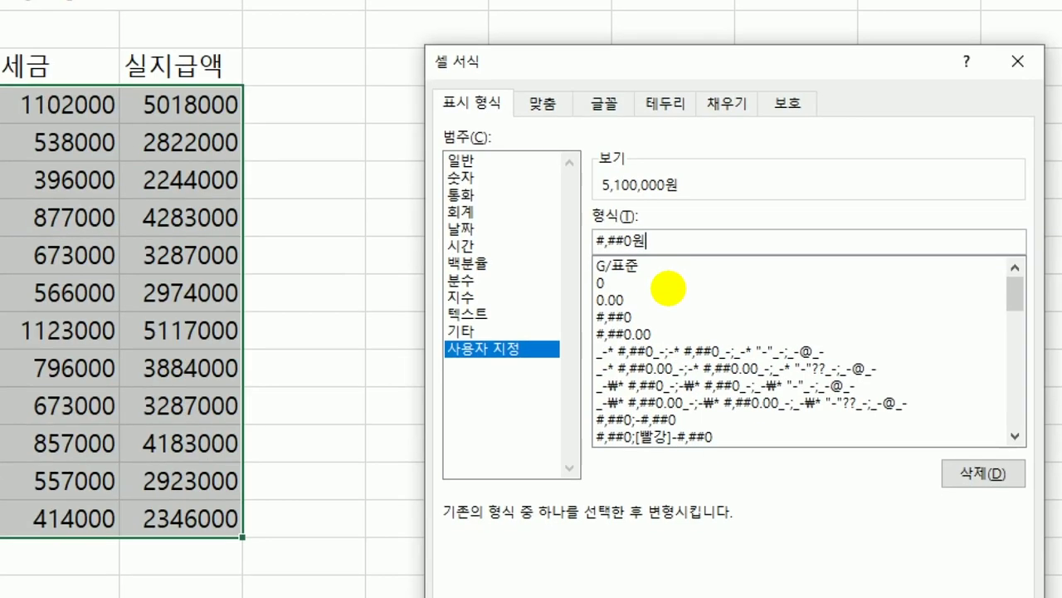
pyautogui.moveTo(666, 254)
pyautogui.mouseDown()
pyautogui.moveTo(669, 270)
pyautogui.moveTo(598, 270)
pyautogui.moveTo(668, 237)
pyautogui.moveTo(658, 279)
pyautogui.mouseUp()
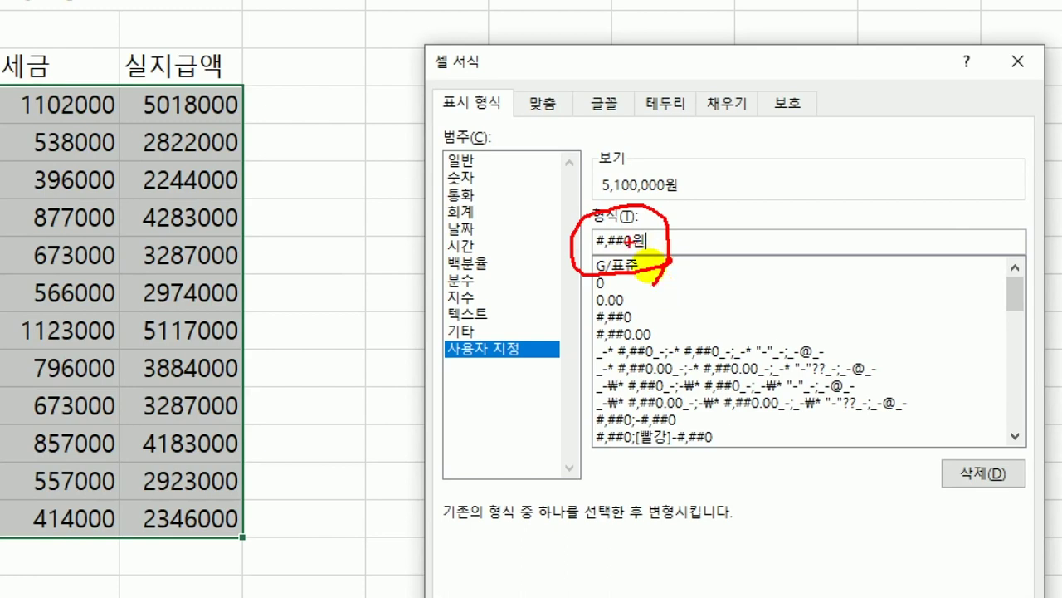
pyautogui.moveTo(625, 223)
pyautogui.mouseDown()
pyautogui.moveTo(633, 234)
pyautogui.moveTo(663, 226)
pyautogui.mouseUp()
pyautogui.hotkey('ctrl', 'z')
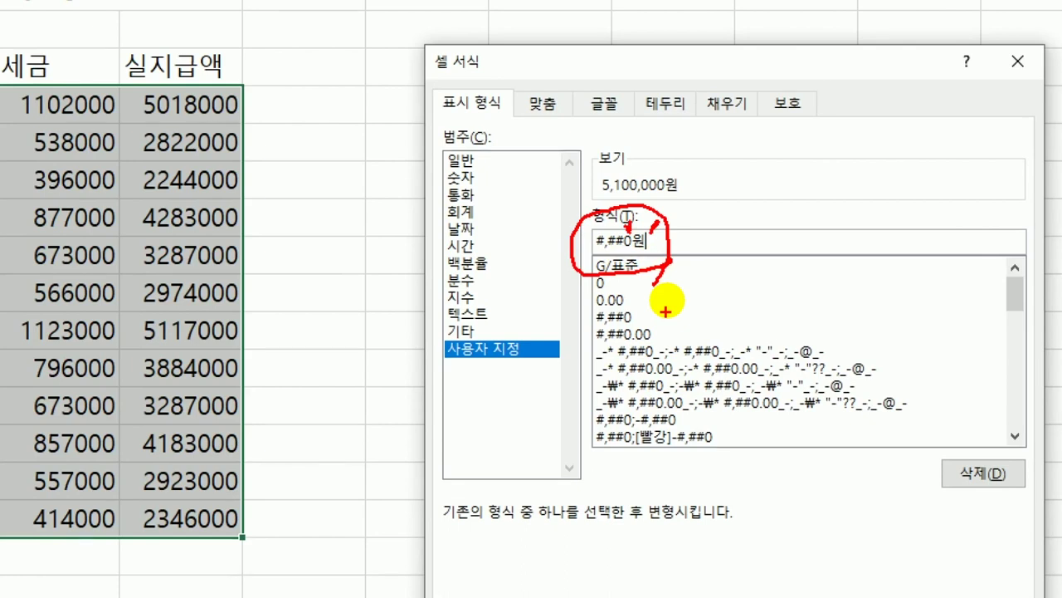
pyautogui.press('Escape')
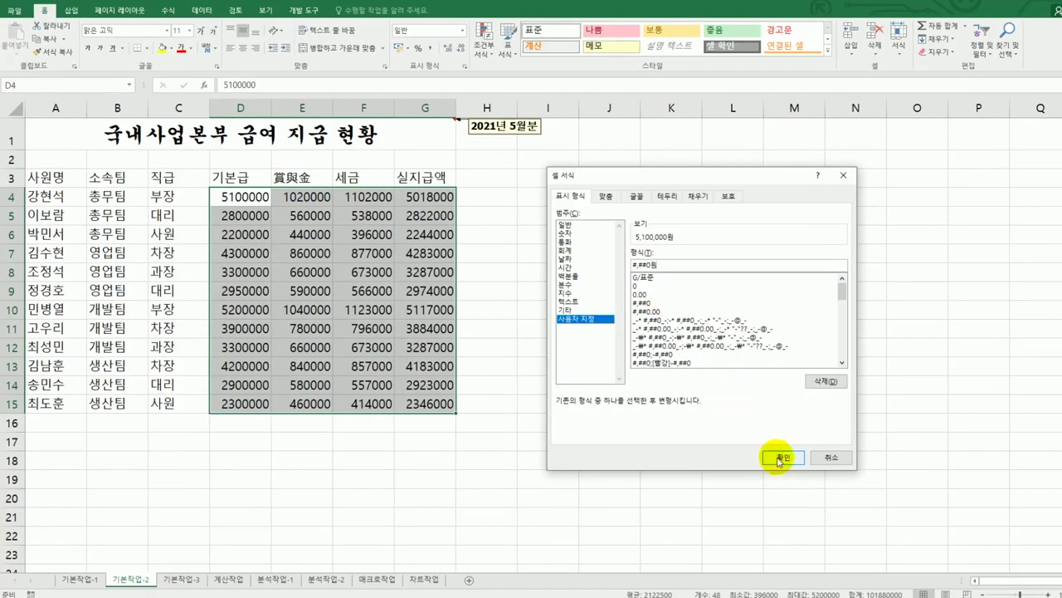
pyautogui.click(779, 457)
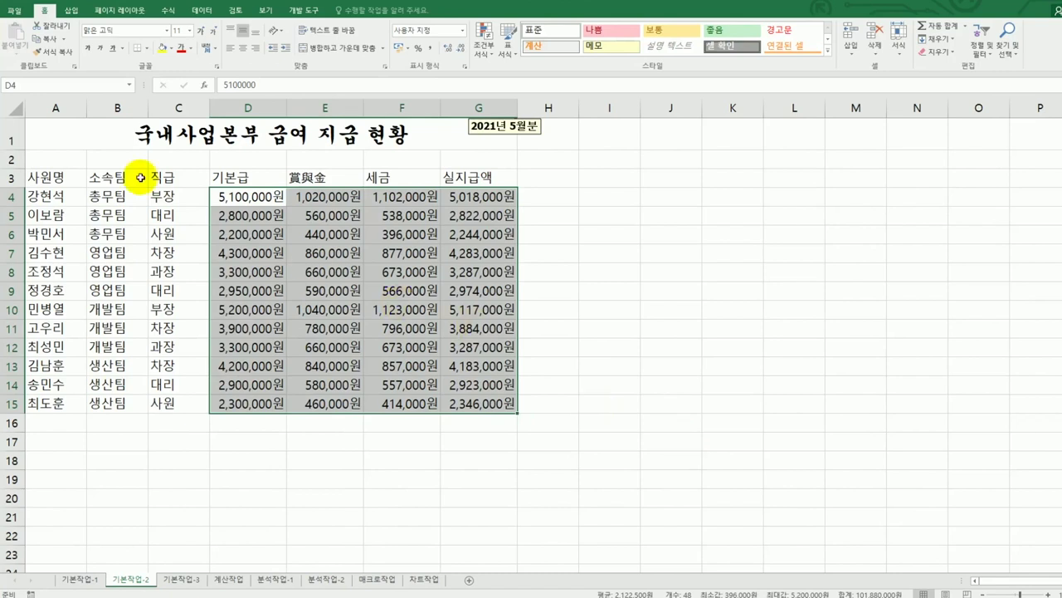
# - Apply 모든 테두리 and then 굵은 바깥쪽 테두리 to the table range A3:G15
pyautogui.moveTo(60, 182); pyautogui.dragTo(471, 403)
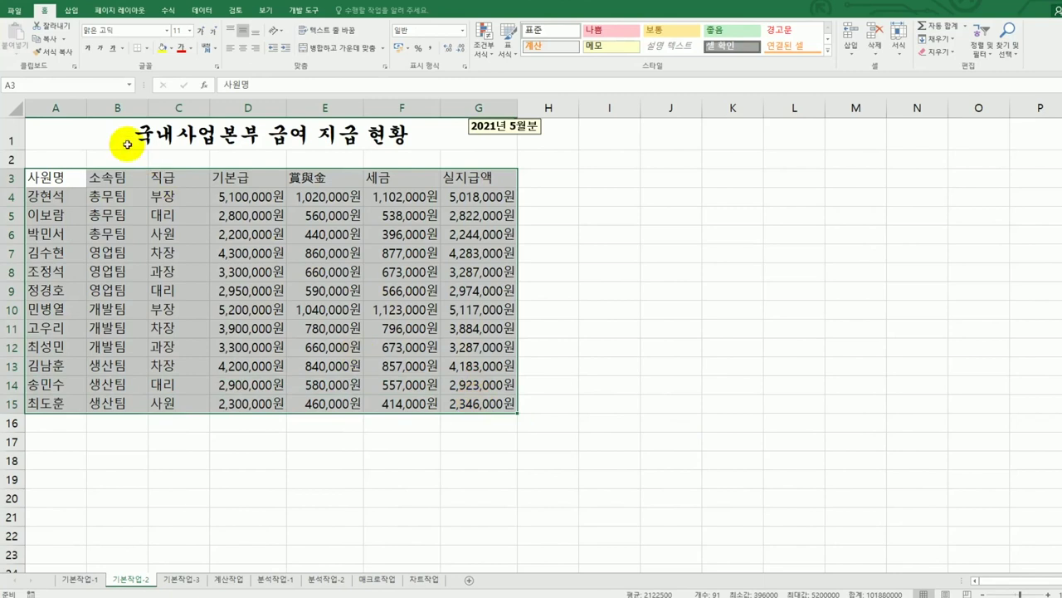
pyautogui.click(146, 52)
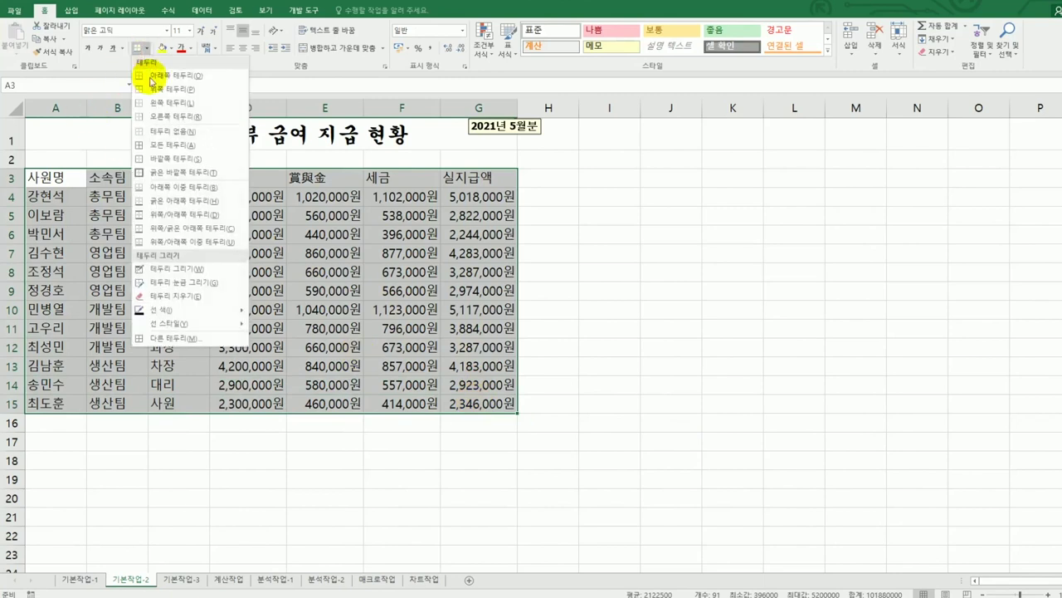
pyautogui.click(168, 147)
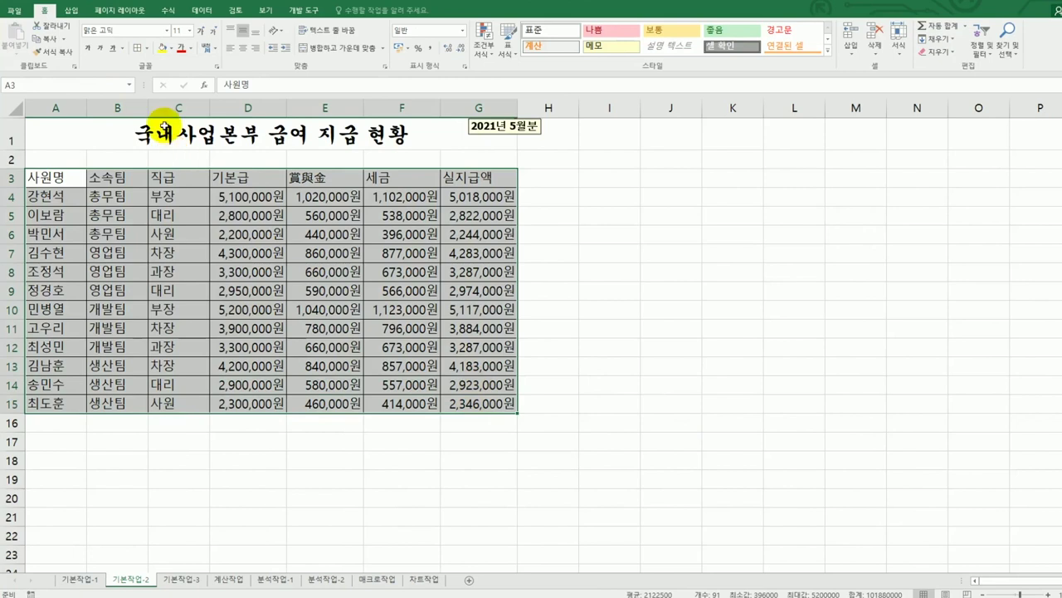
pyautogui.click(146, 48)
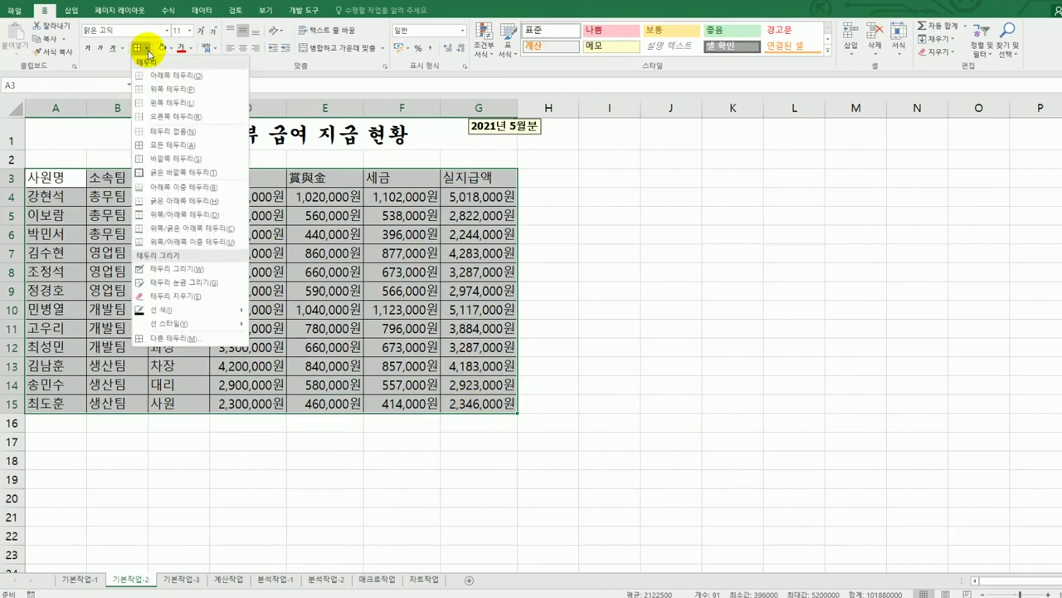
pyautogui.click(174, 173)
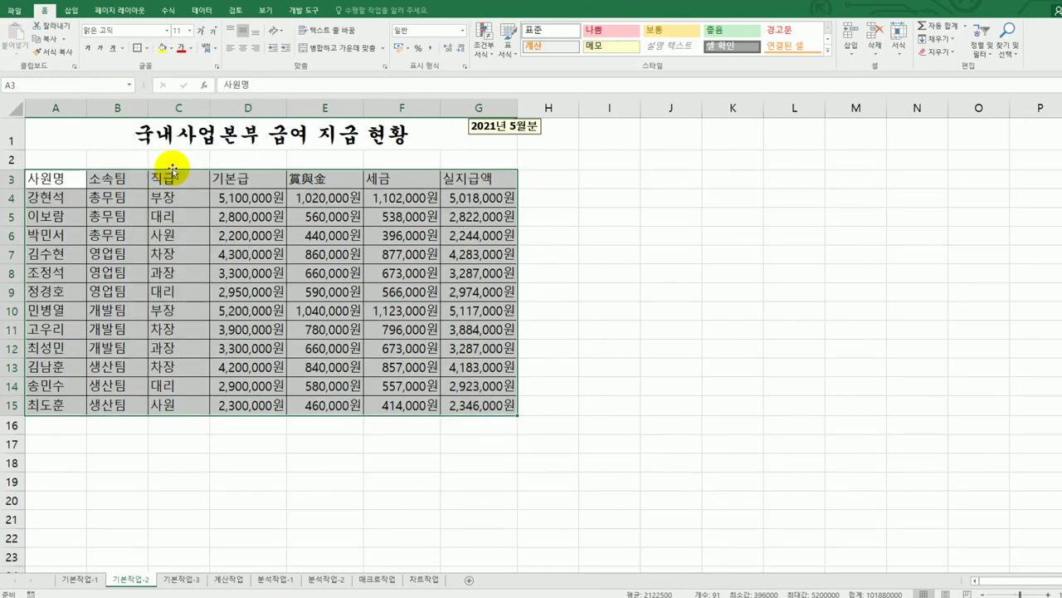
pyautogui.click(577, 360)
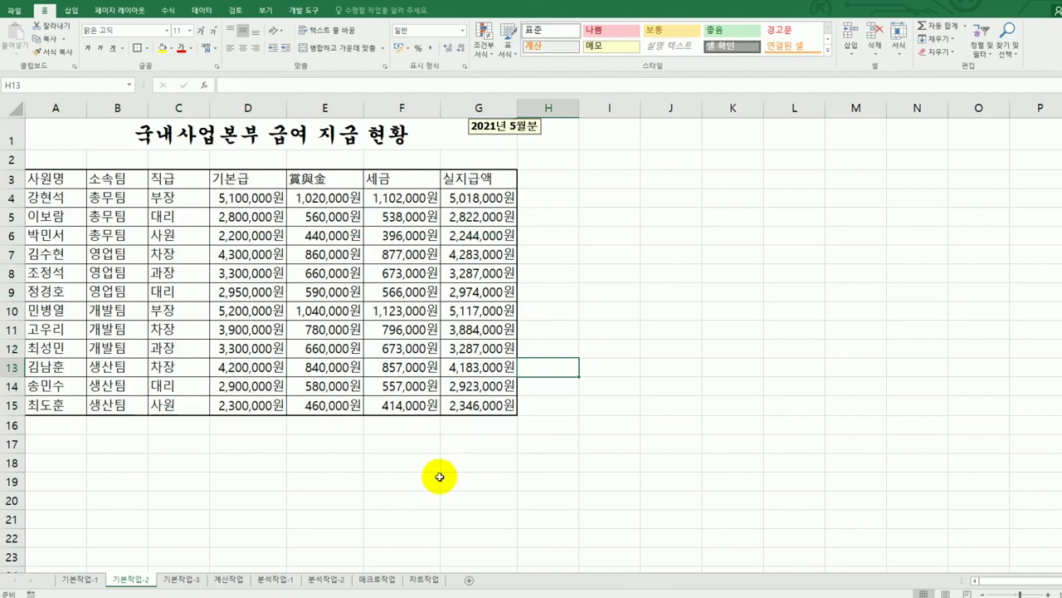
# - On the 기본작업-3 sheet, start a new formula-based conditional formatting rule for the range A4:G18
pyautogui.click(189, 580)
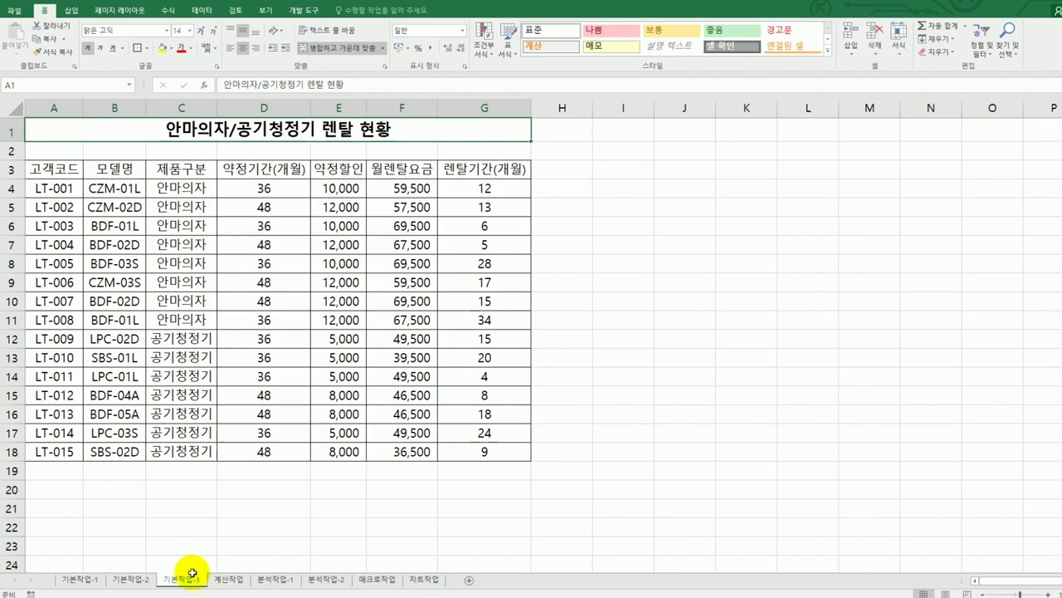
pyautogui.moveTo(58, 190); pyautogui.dragTo(467, 458)
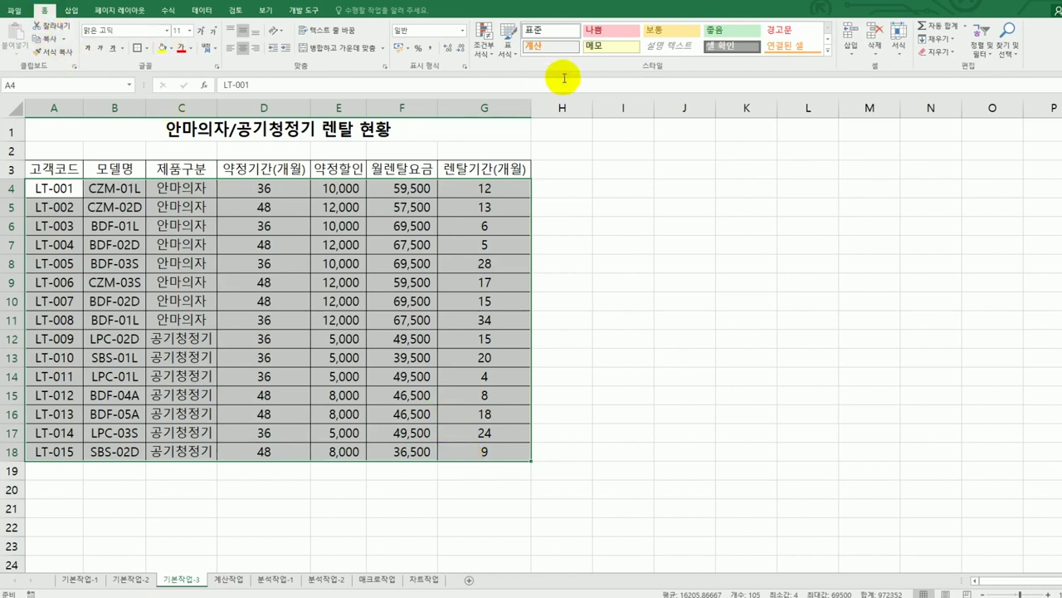
pyautogui.click(480, 55)
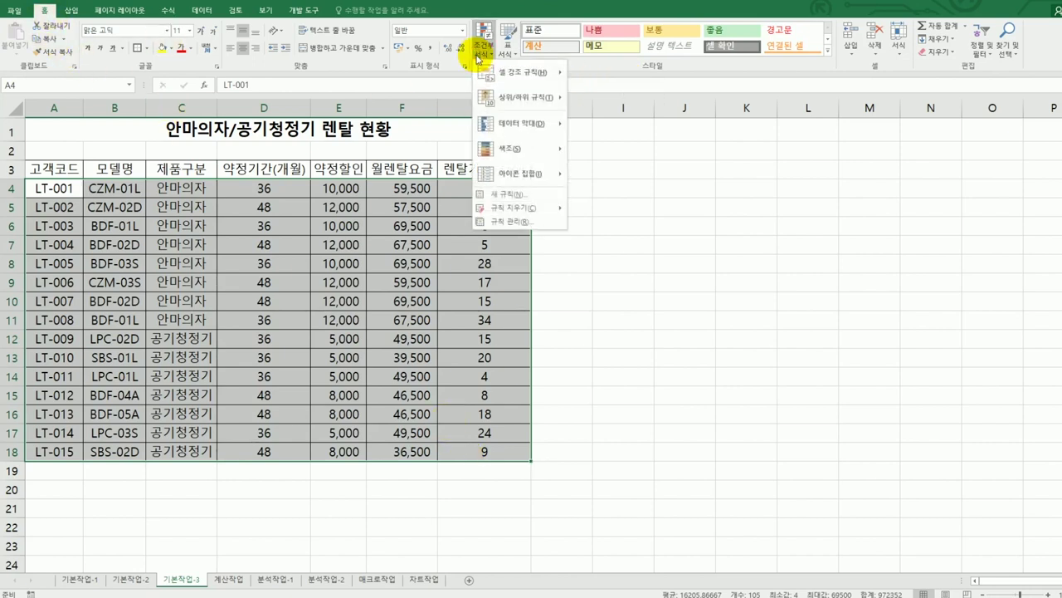
pyautogui.click(508, 195)
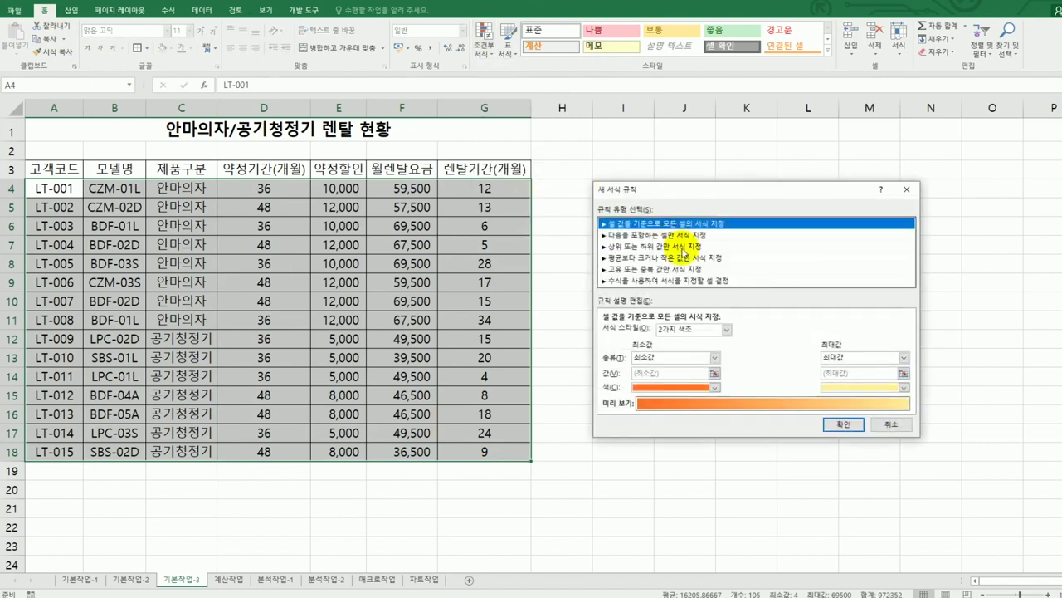
pyautogui.click(672, 281)
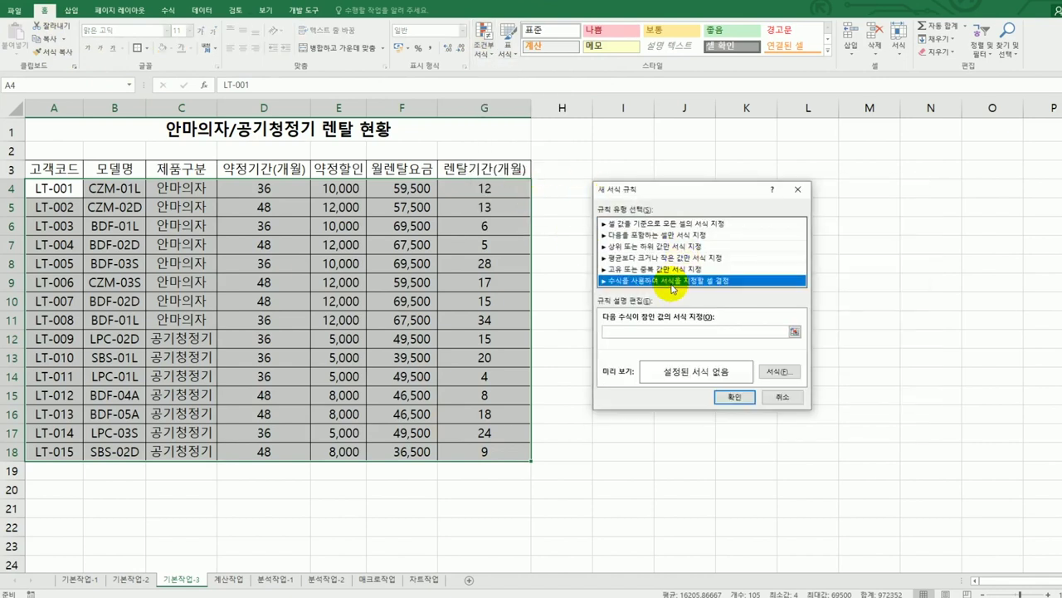
pyautogui.click(670, 333)
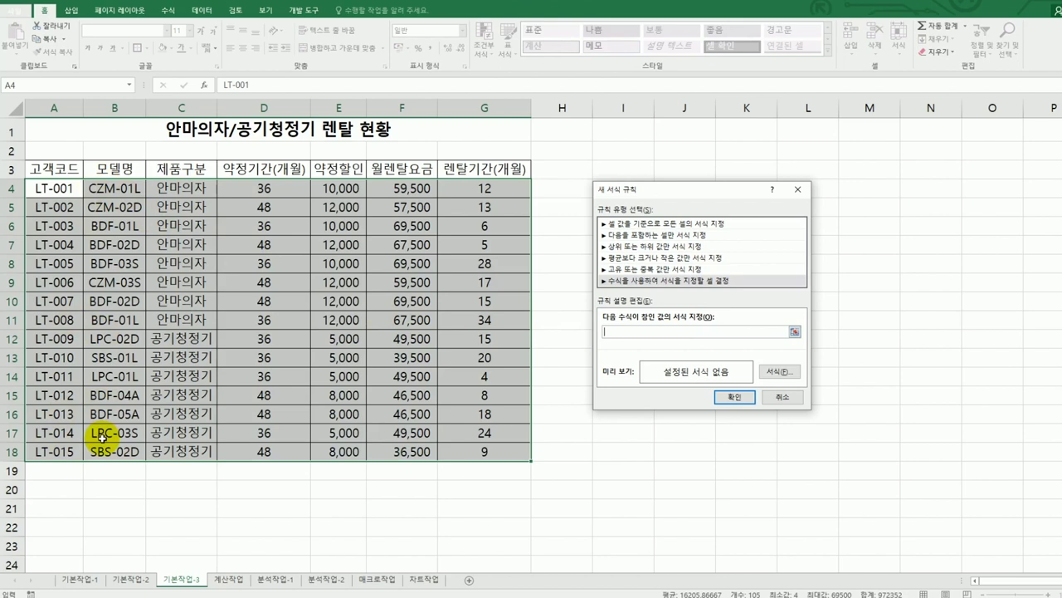
# - Enter =left($B4,1)="B" as the rule formula, locking only the column of the 모델명 reference
pyautogui.write('=left(')
pyautogui.click(121, 190)
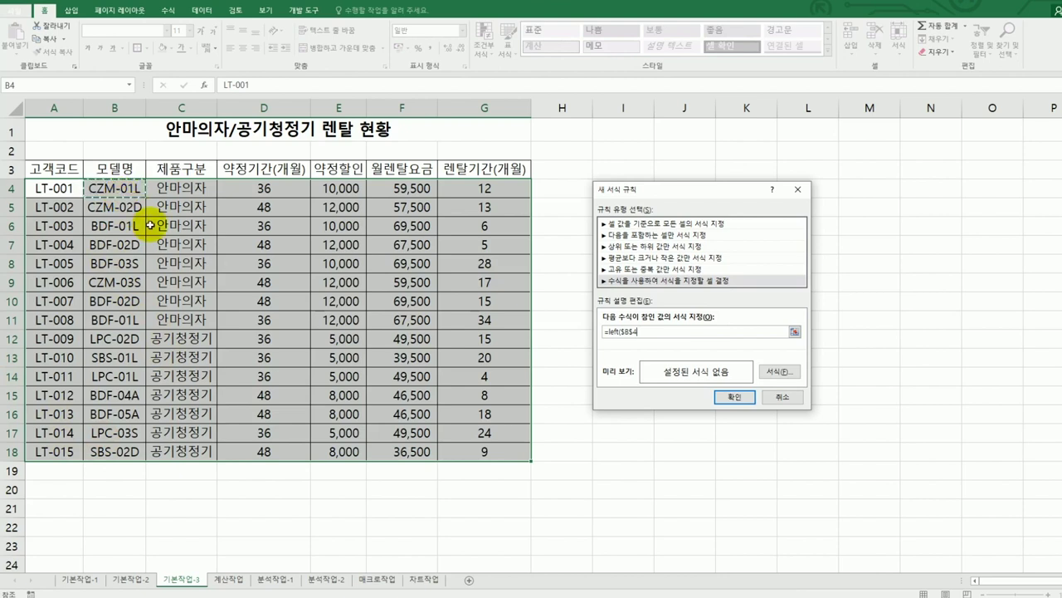
pyautogui.press('F4')
pyautogui.press('F4')
pyautogui.write(',1)="B')
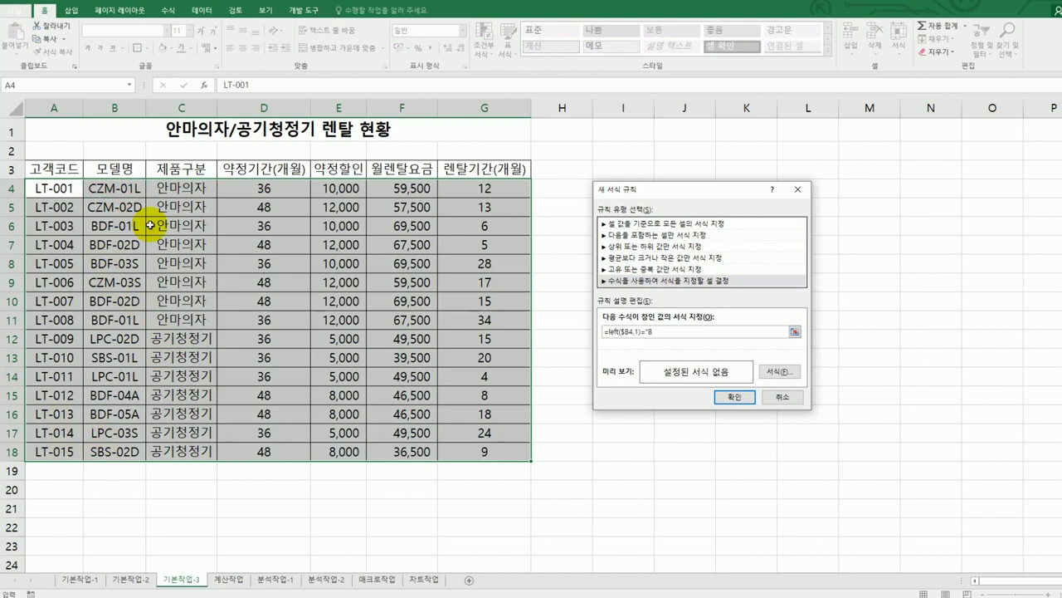
pyautogui.write('"')
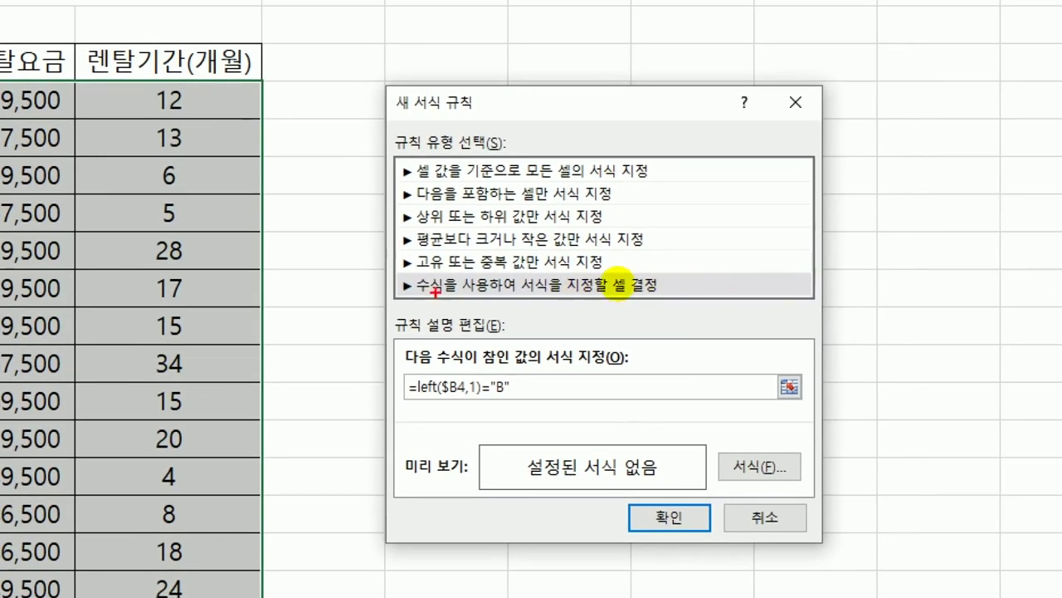
pyautogui.moveTo(432, 304); pyautogui.dragTo(611, 311)
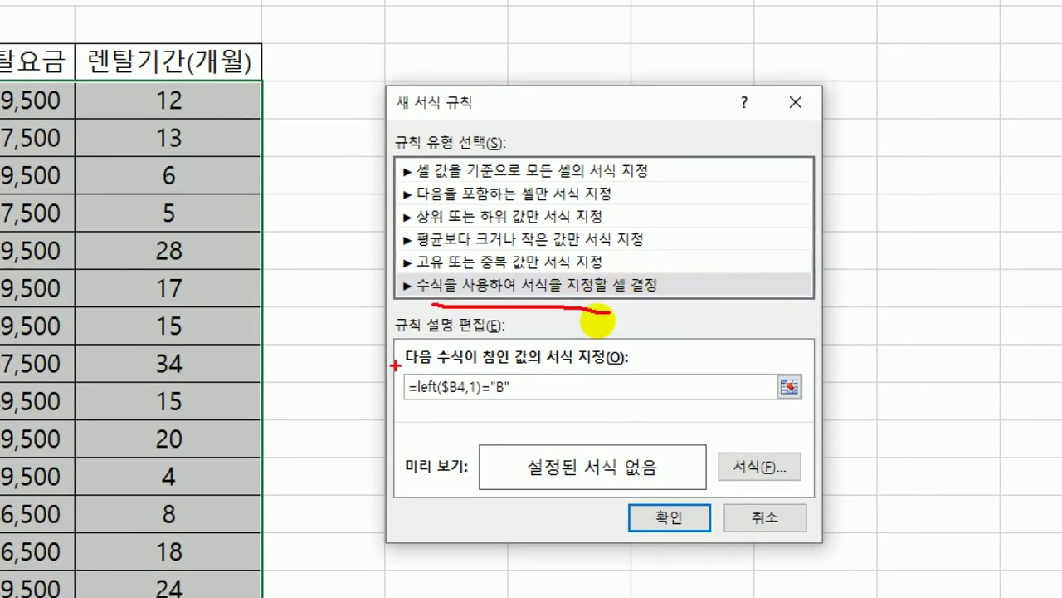
pyautogui.moveTo(390, 405); pyautogui.dragTo(531, 405)
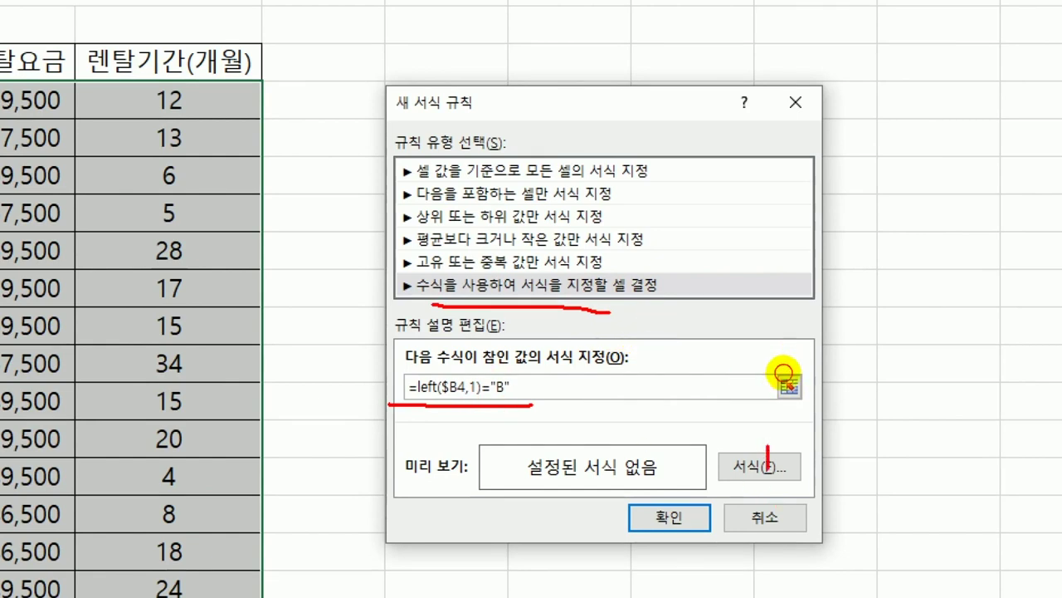
pyautogui.moveTo(766, 454); pyautogui.dragTo(791, 439)
pyautogui.press('Escape')
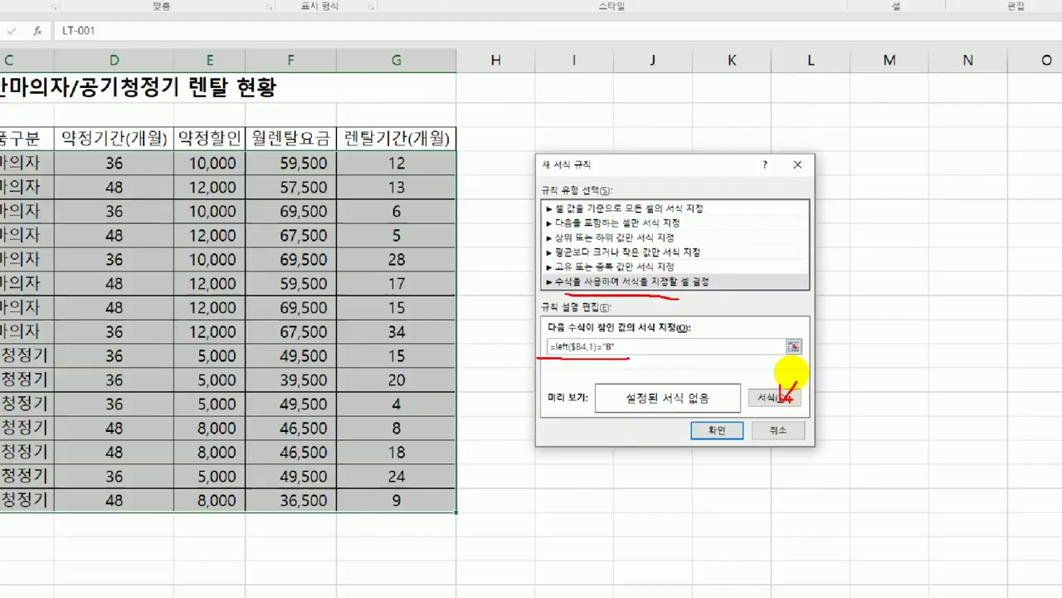
# - Set the font color in the rule's format to the standard orange
pyautogui.click(780, 371)
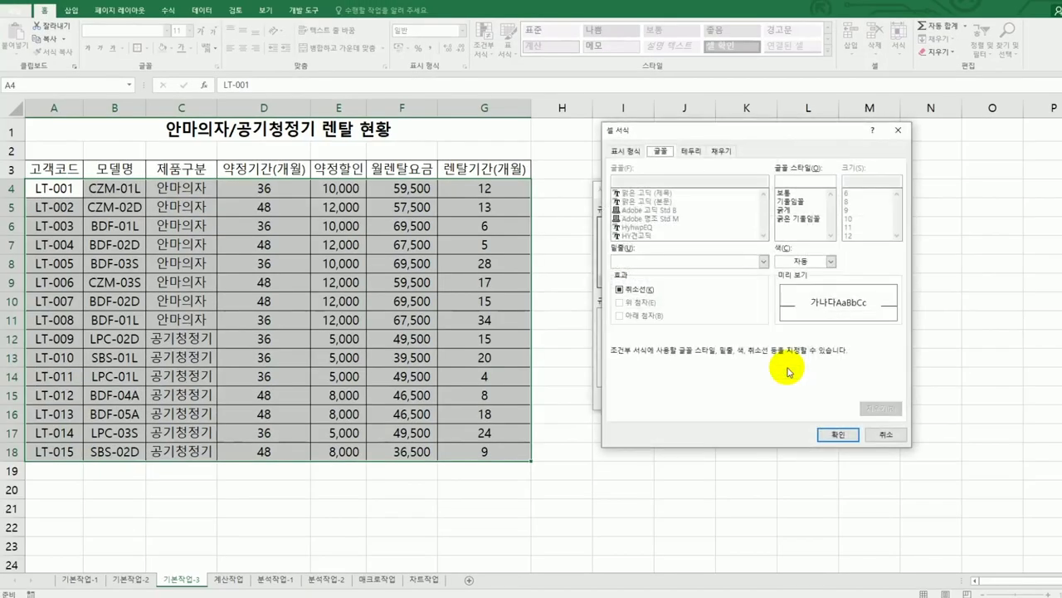
pyautogui.click(830, 262)
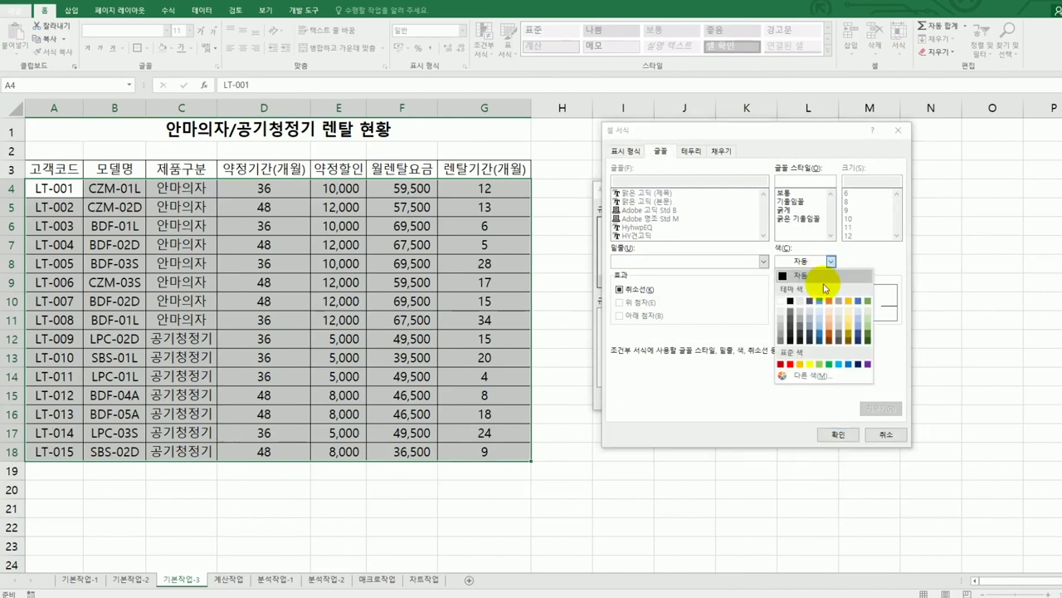
pyautogui.click(799, 365)
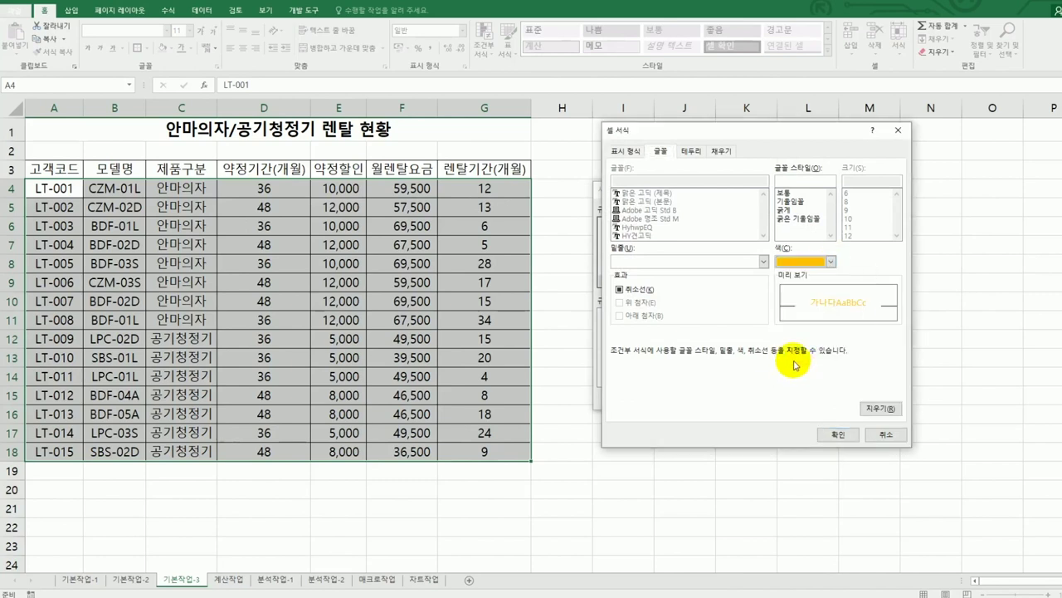
# - Set the rule's fill color to the standard purple and apply the conditional formatting rule to the rental table
pyautogui.click(724, 155)
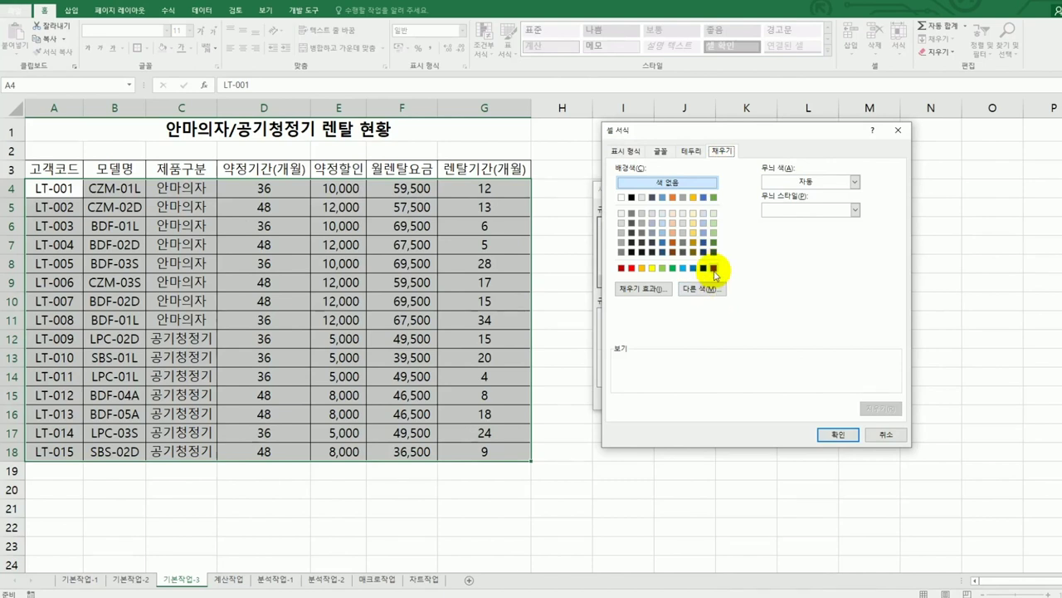
pyautogui.click(854, 181)
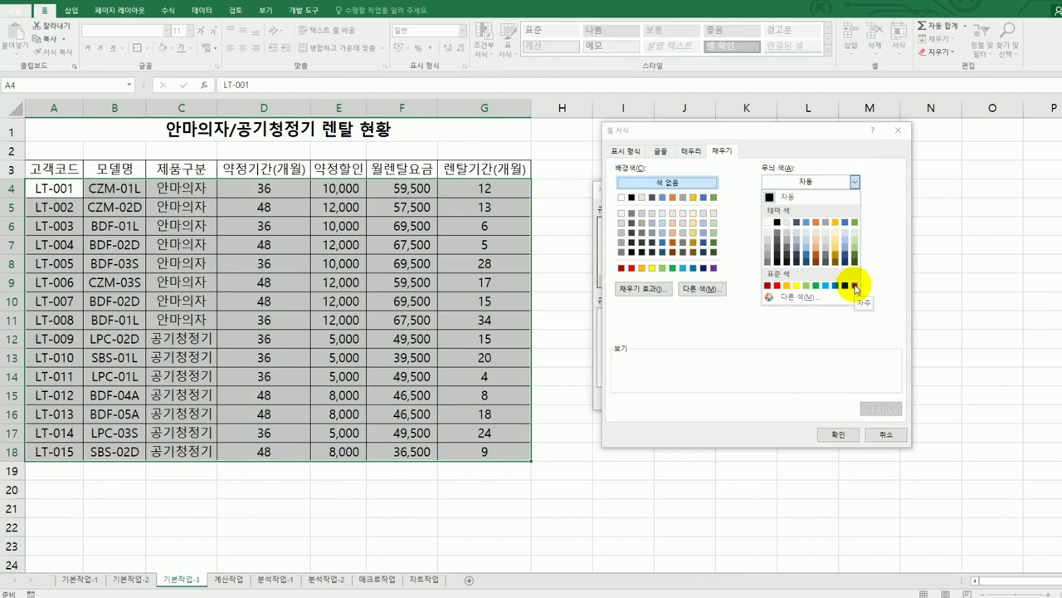
pyautogui.click(752, 331)
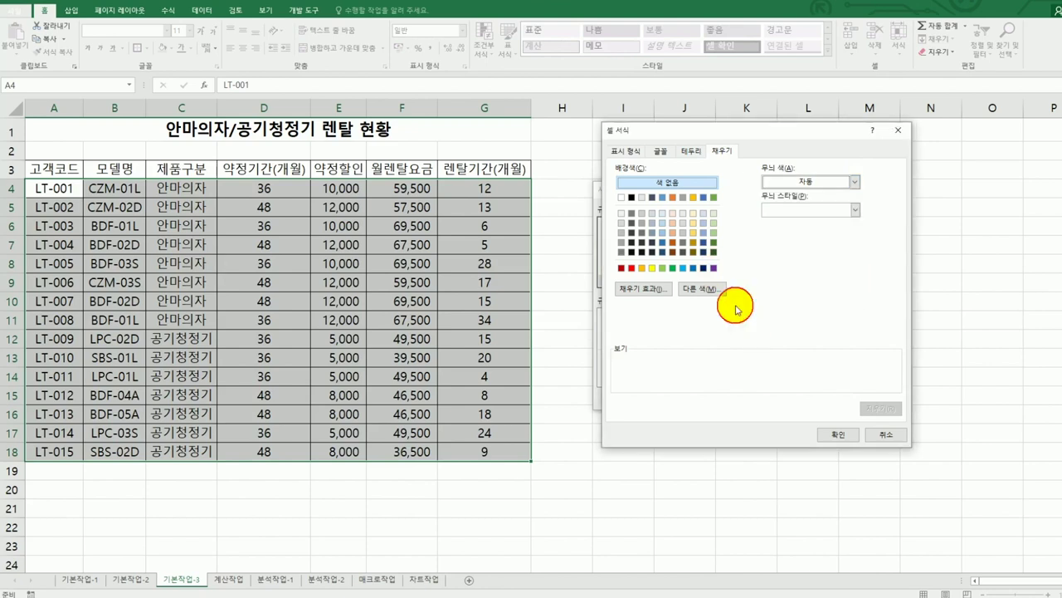
pyautogui.click(713, 268)
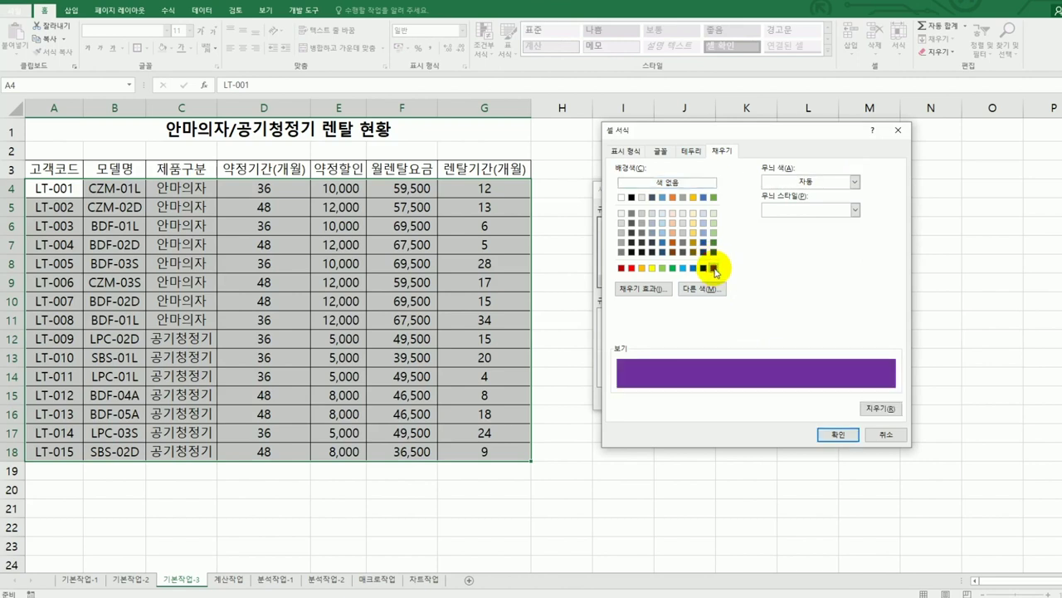
pyautogui.click(821, 433)
pyautogui.click(735, 396)
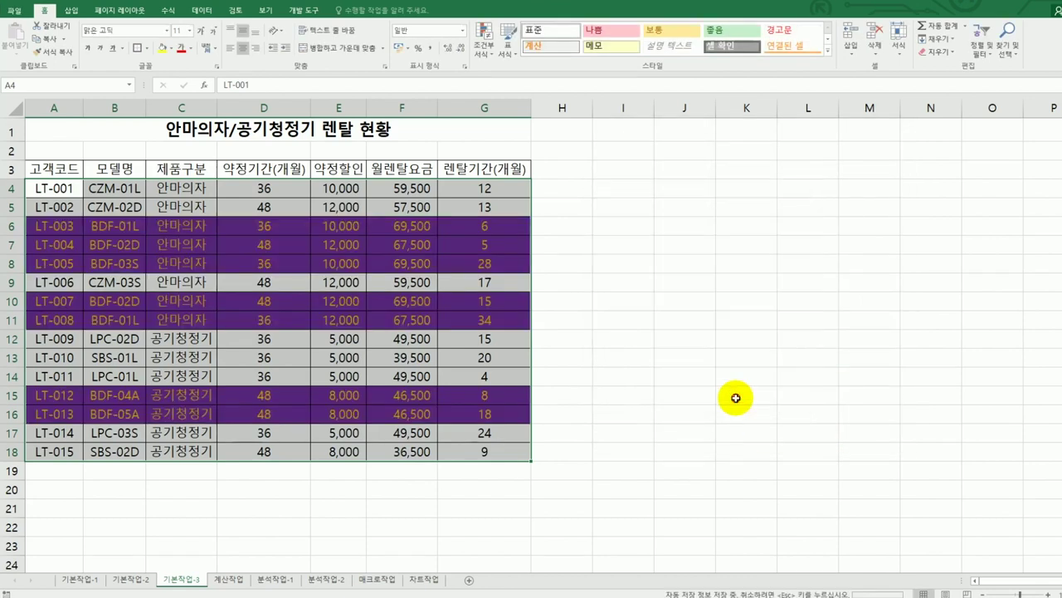
pyautogui.click(737, 395)
pyautogui.click(99, 228)
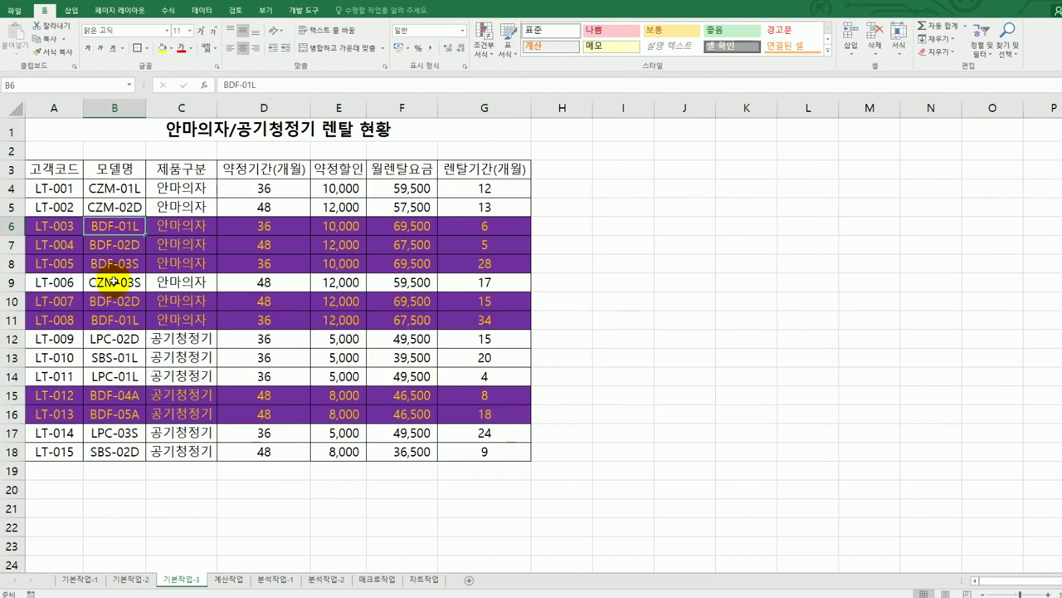
# - On the 계산작업 sheet, start a DSUM formula in the 영업팀 지급액 합계 cell D12 and open its function arguments
pyautogui.click(226, 578)
pyautogui.scroll(2, 285, 528)
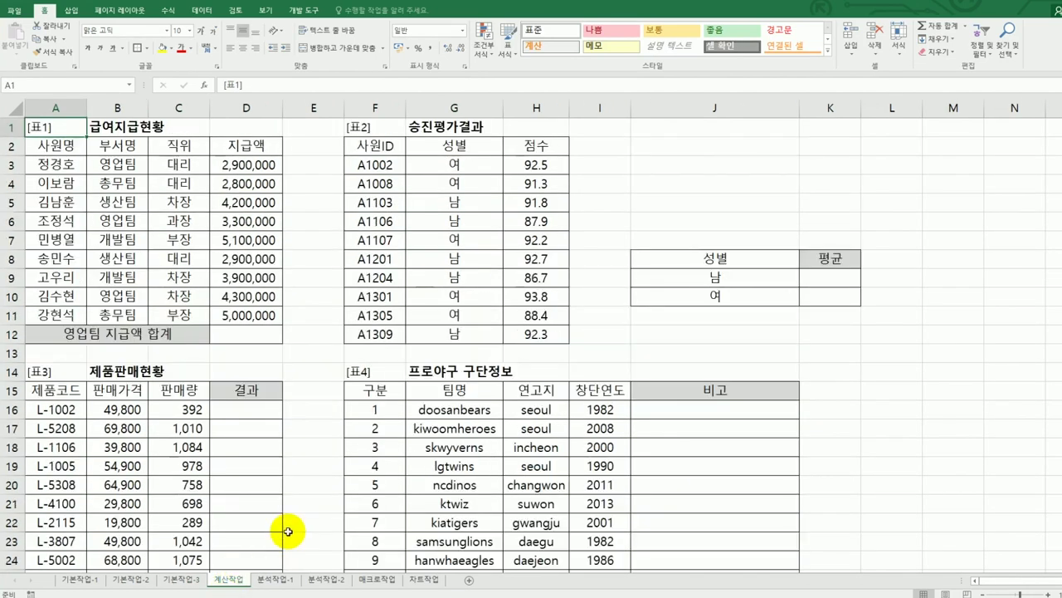
pyautogui.click(260, 340)
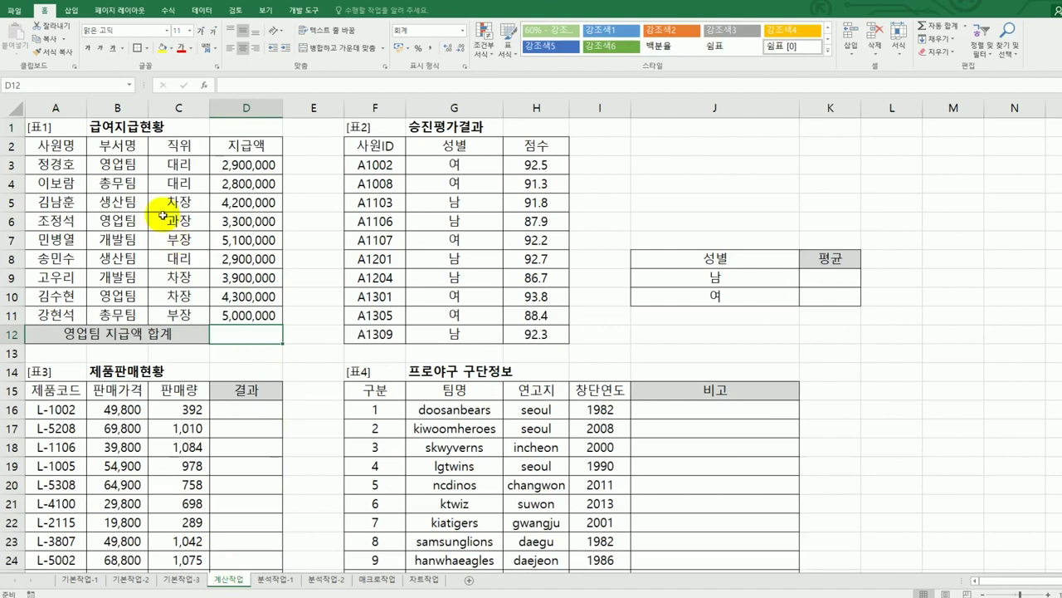
pyautogui.moveTo(134, 149); pyautogui.dragTo(130, 164)
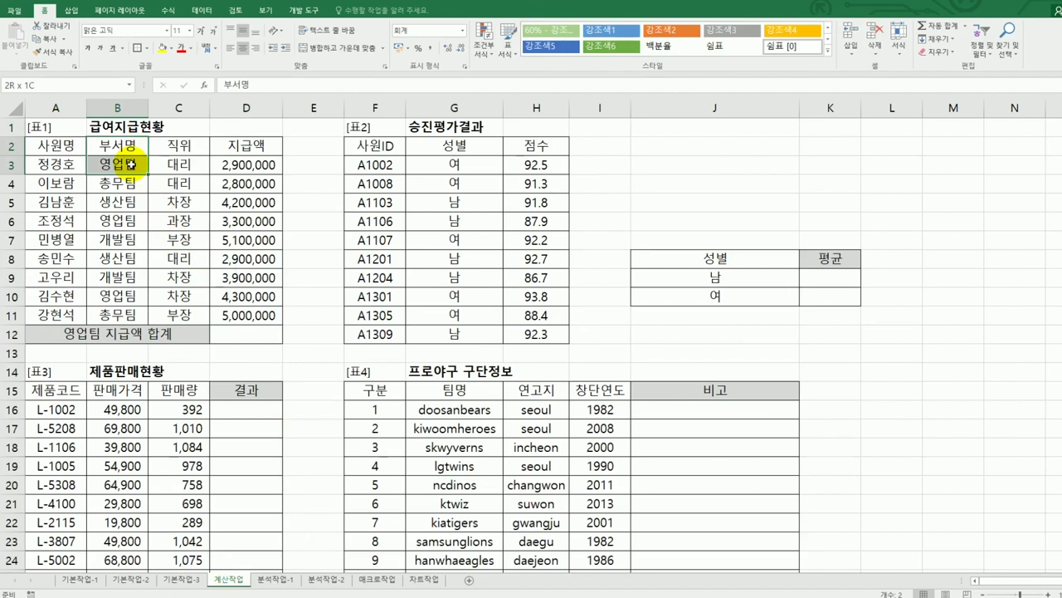
pyautogui.click(234, 336)
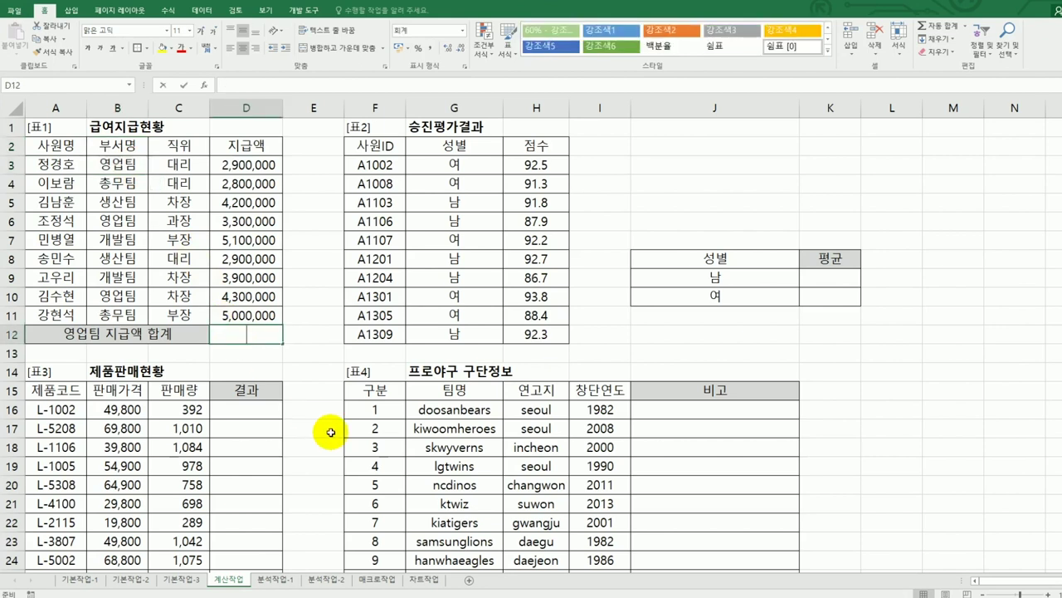
pyautogui.write('=d')
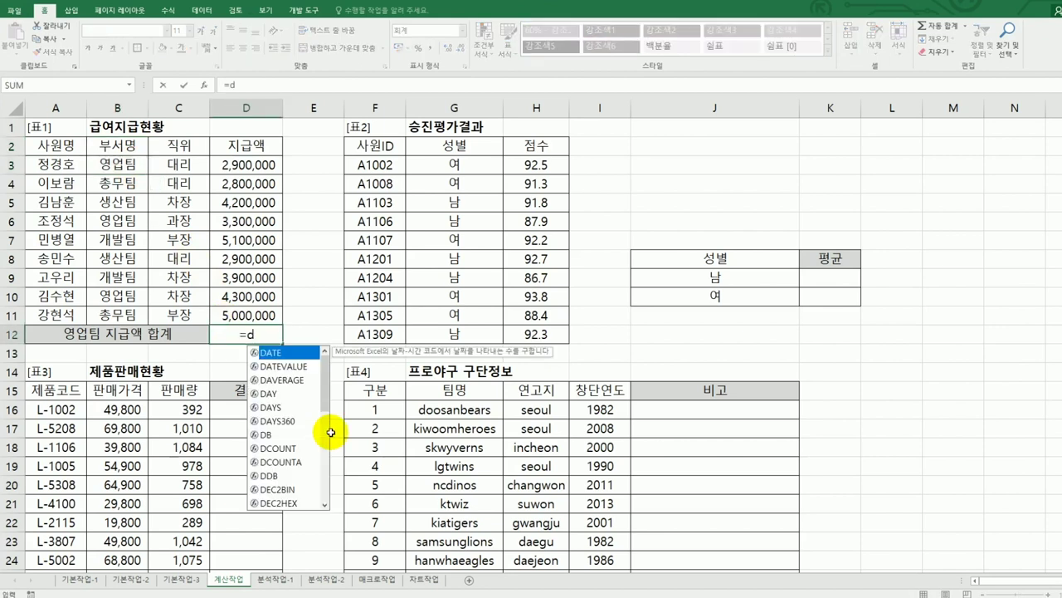
pyautogui.write('su')
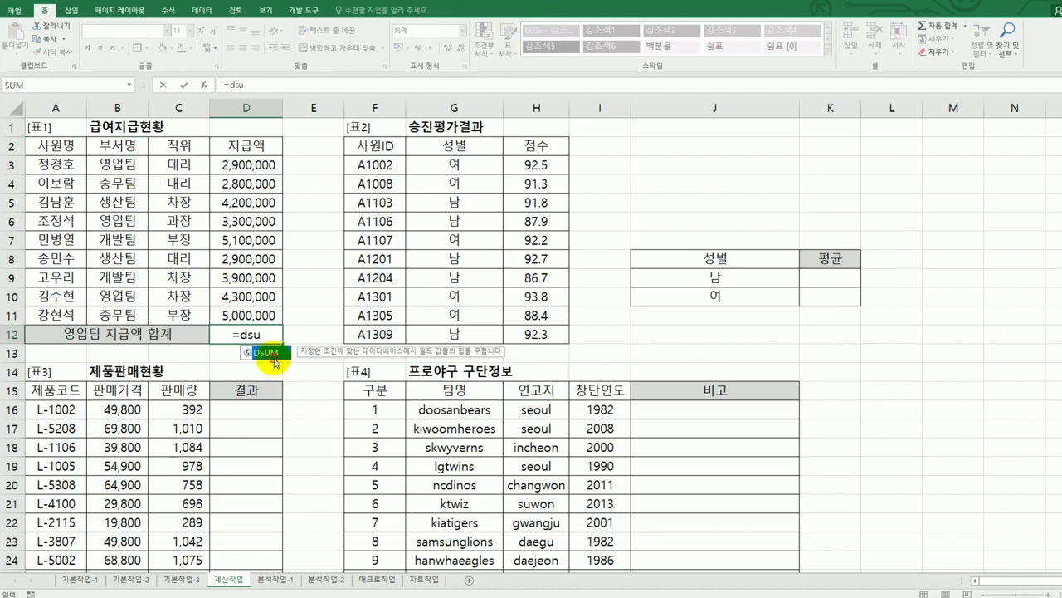
pyautogui.doubleClick(274, 363)
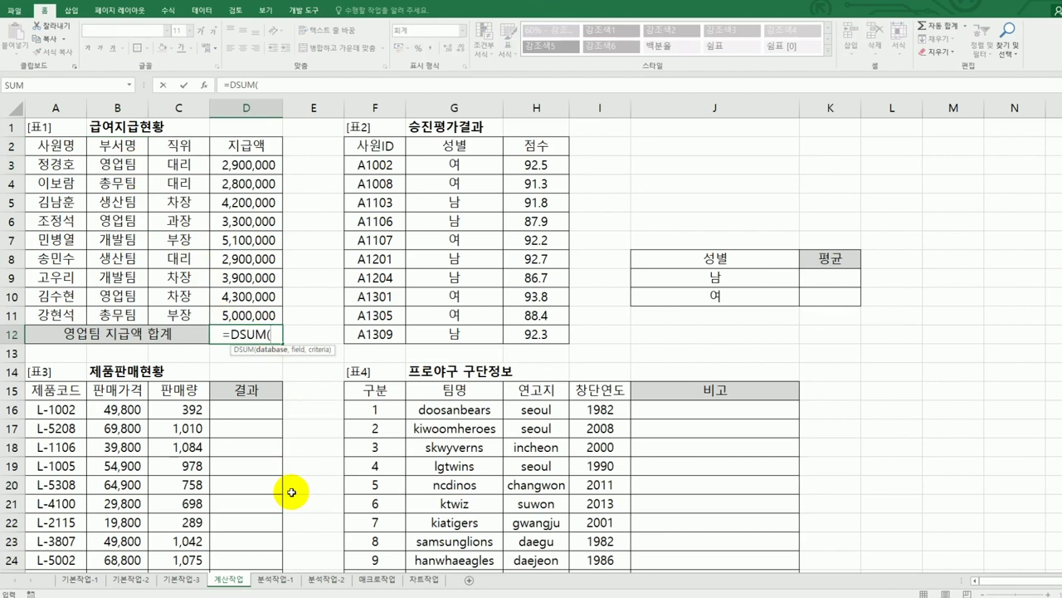
pyautogui.click(205, 85)
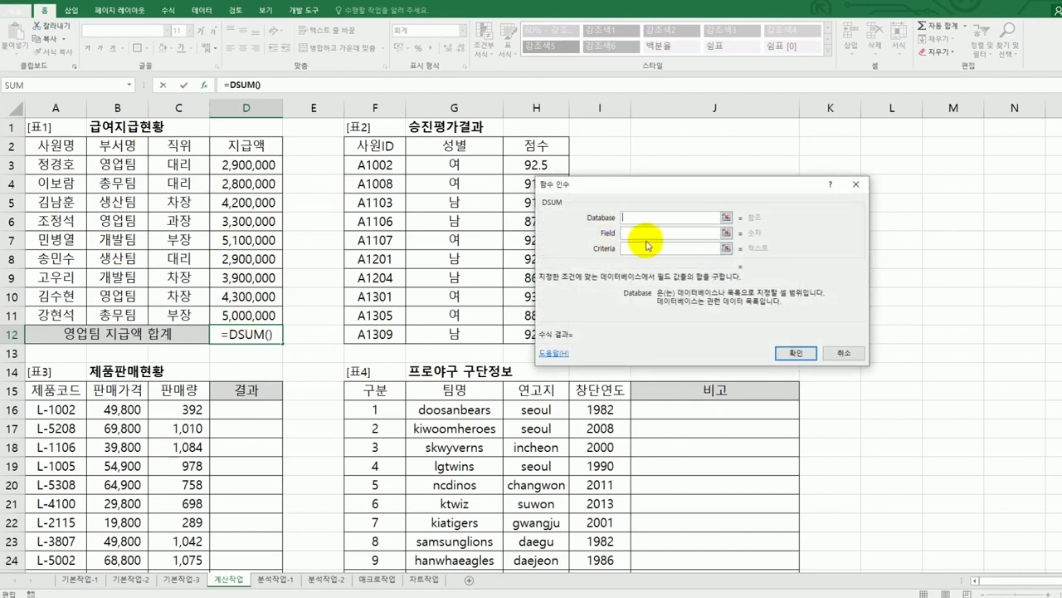
pyautogui.moveTo(621, 185); pyautogui.dragTo(475, 150)
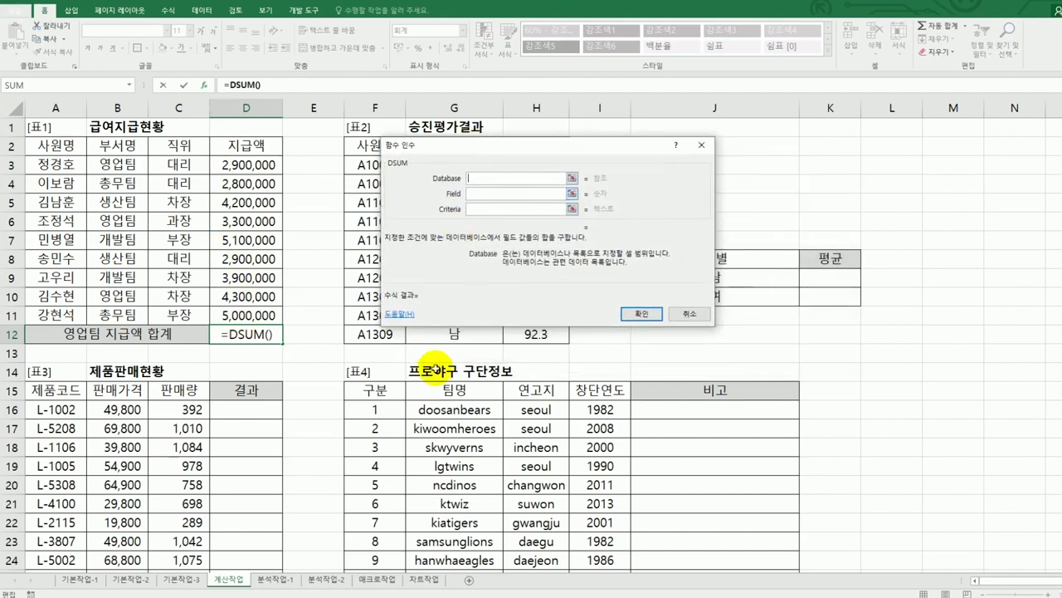
# - Set the DSUM database to A2:D11 and the field to column number 4
pyautogui.moveTo(64, 147); pyautogui.dragTo(237, 315)
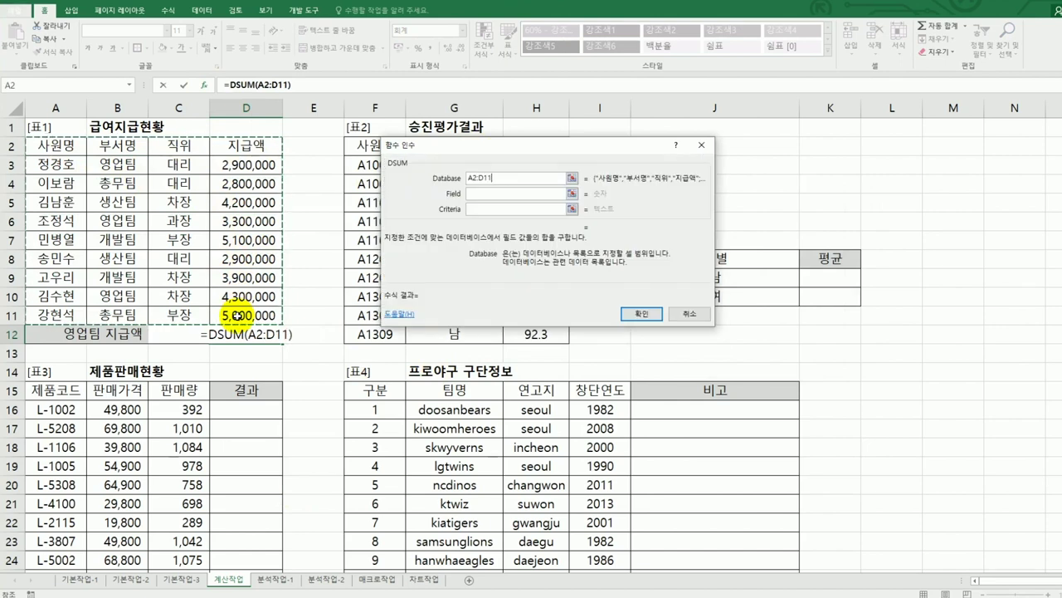
pyautogui.click(481, 195)
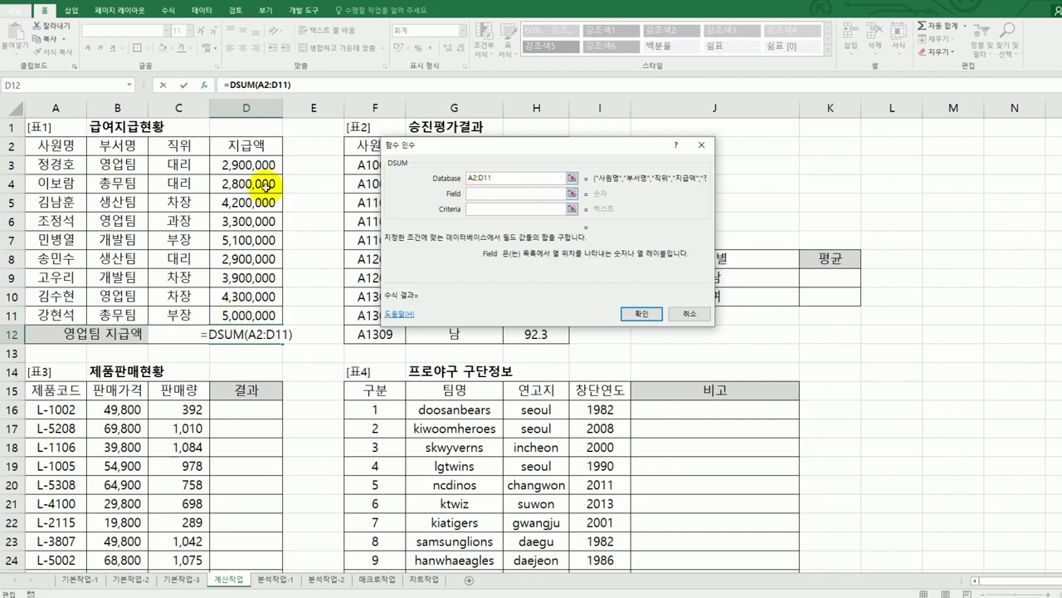
pyautogui.click(235, 149)
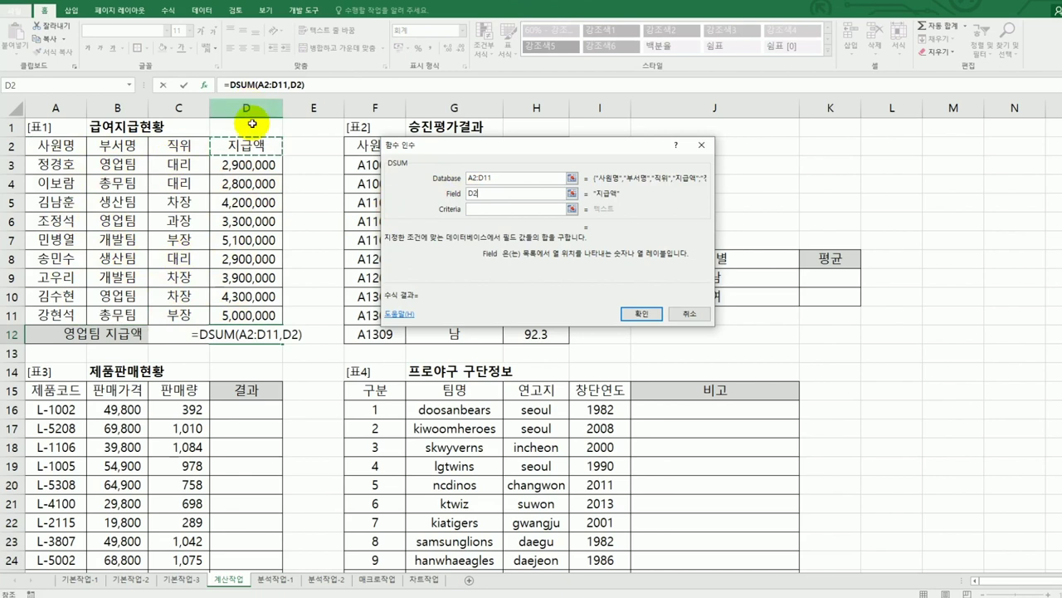
pyautogui.press('BackSpace')
pyautogui.press('BackSpace')
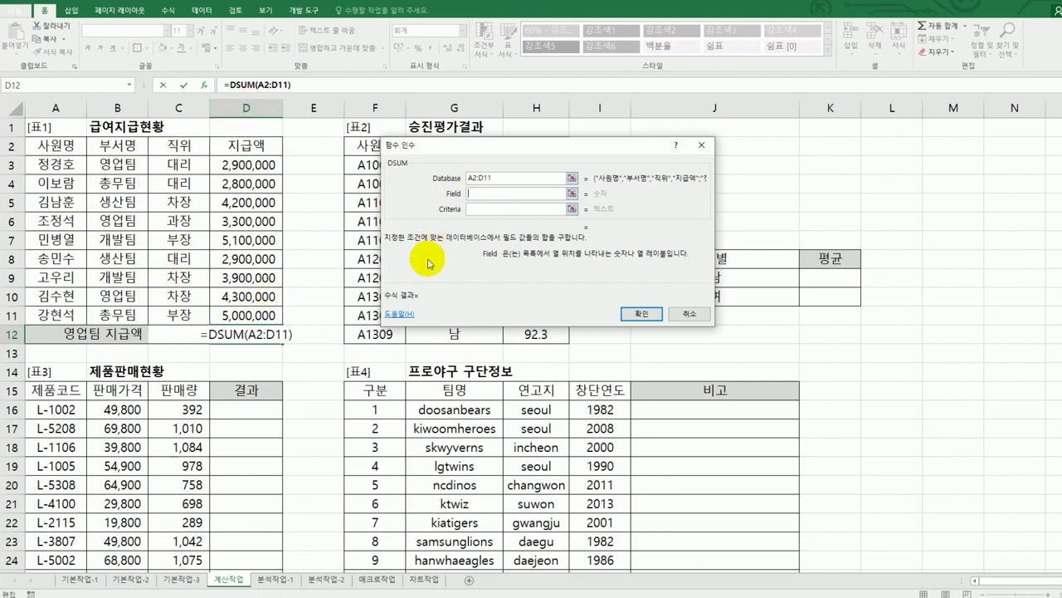
pyautogui.write('4')
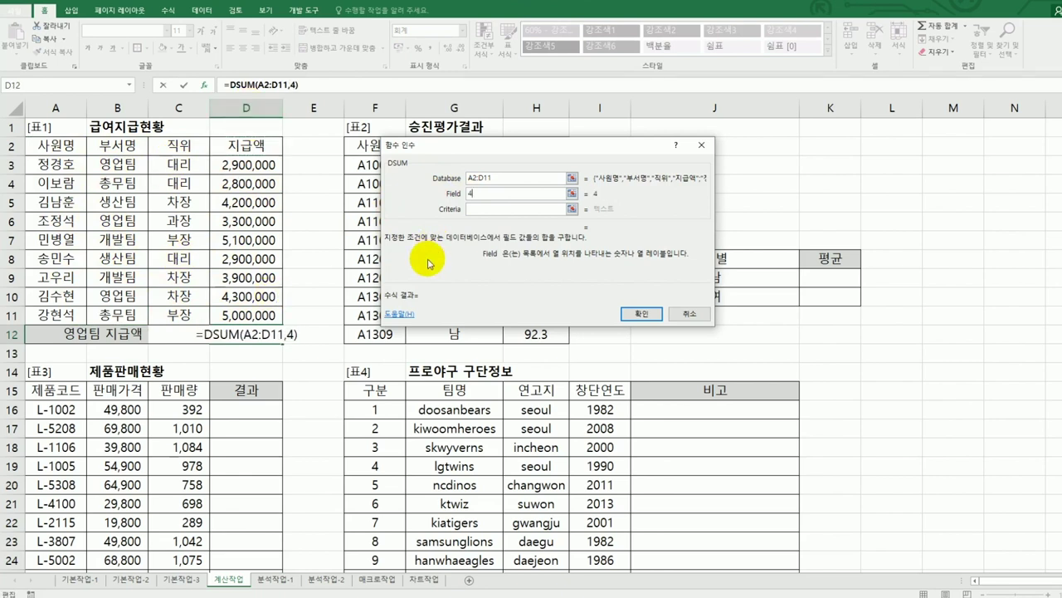
# - Set the DSUM criteria to the 부서명 and 영업팀 cells B2:B3 and confirm the formula
pyautogui.click(481, 211)
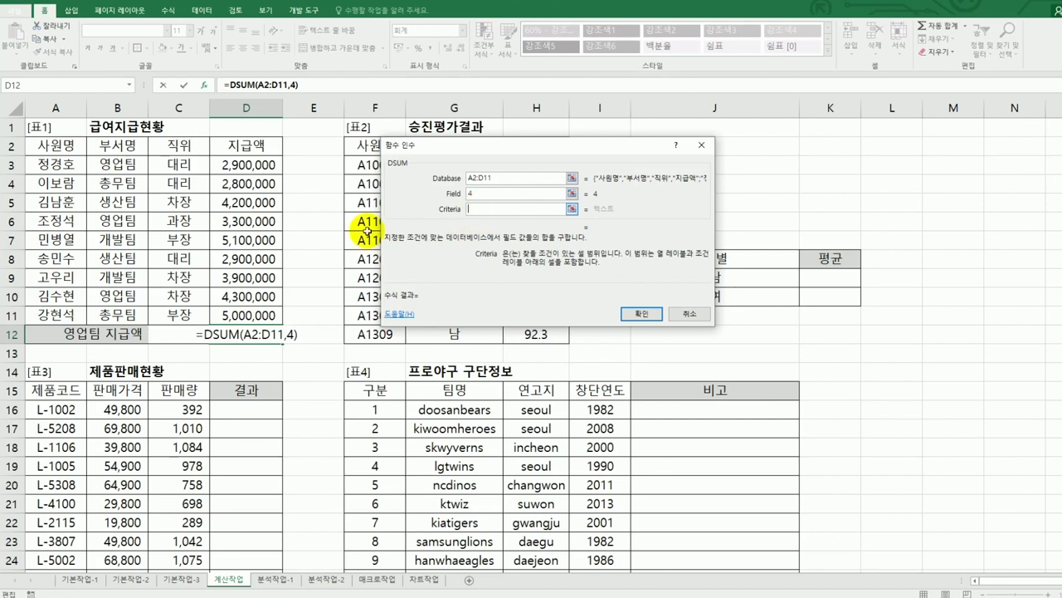
pyautogui.click(123, 144)
pyautogui.moveTo(123, 144); pyautogui.dragTo(123, 163)
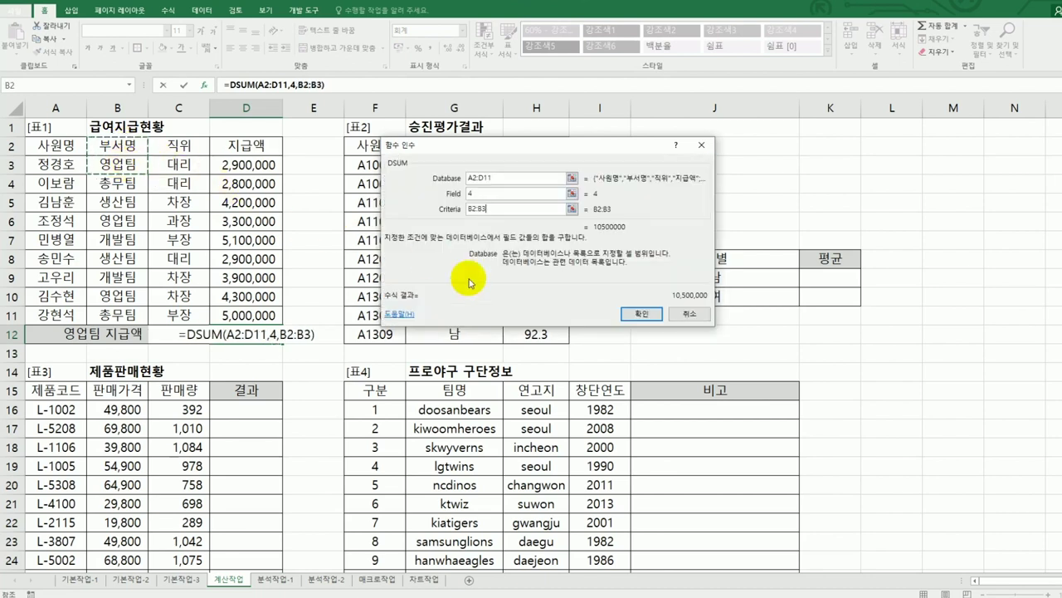
pyautogui.click(624, 314)
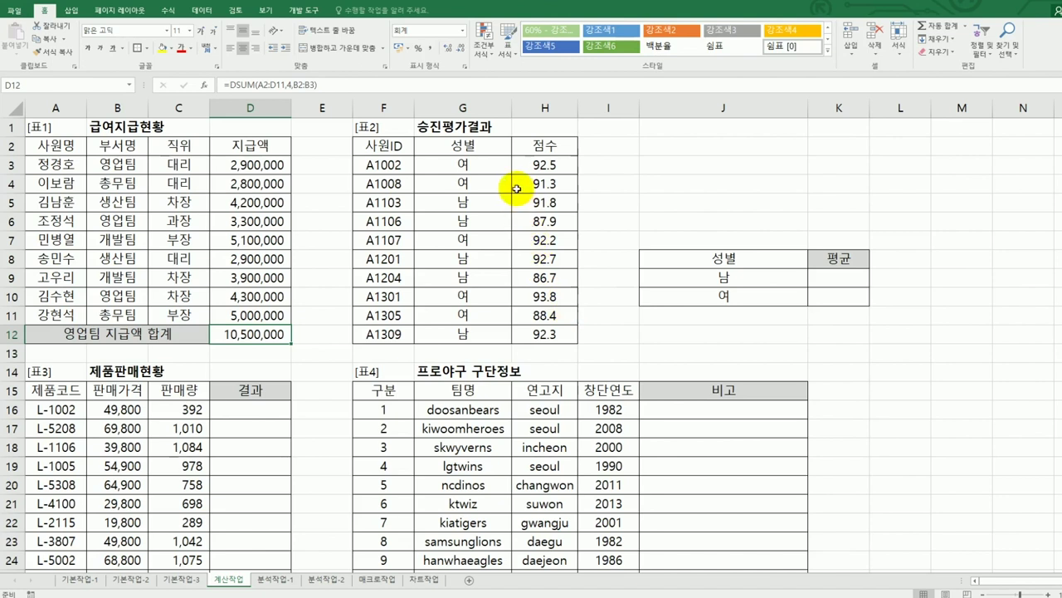
# - Start an AVERAGEIF formula in the 평균 cell K9 for 남 and open its function arguments
pyautogui.click(700, 282)
pyautogui.click(701, 294)
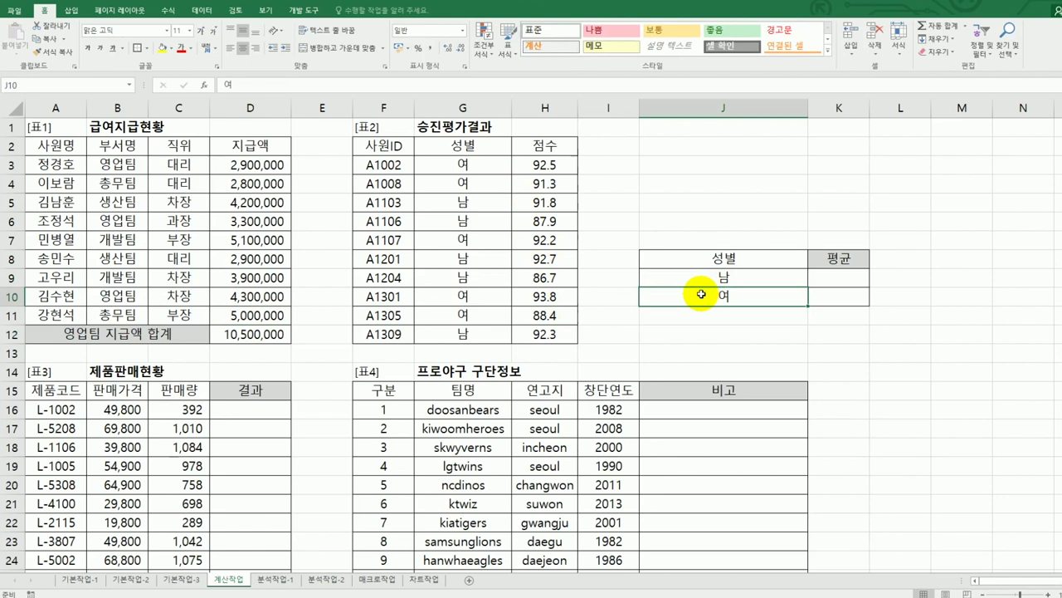
pyautogui.click(820, 279)
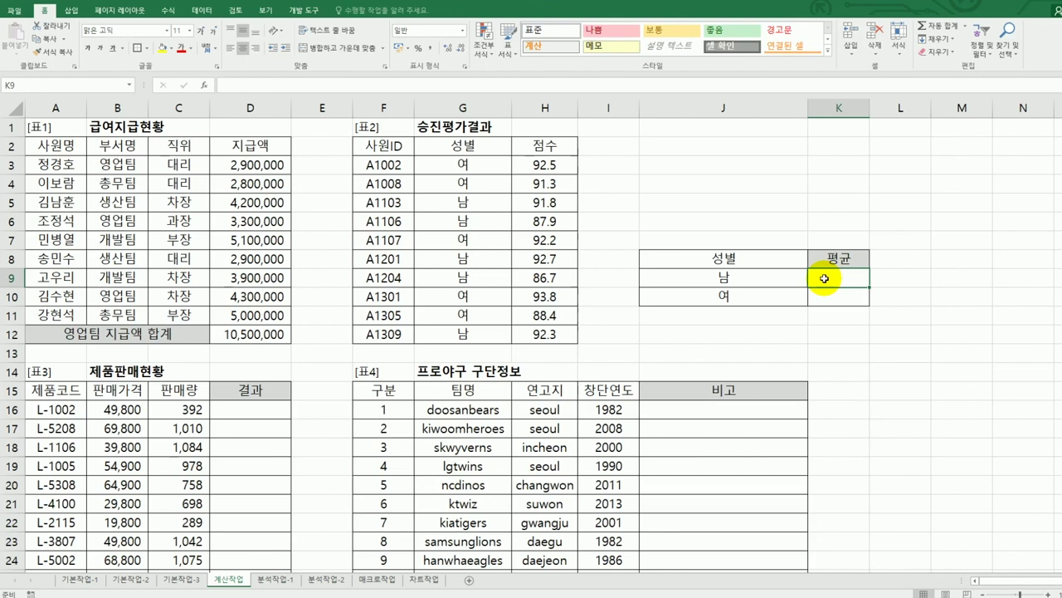
pyautogui.write('=')
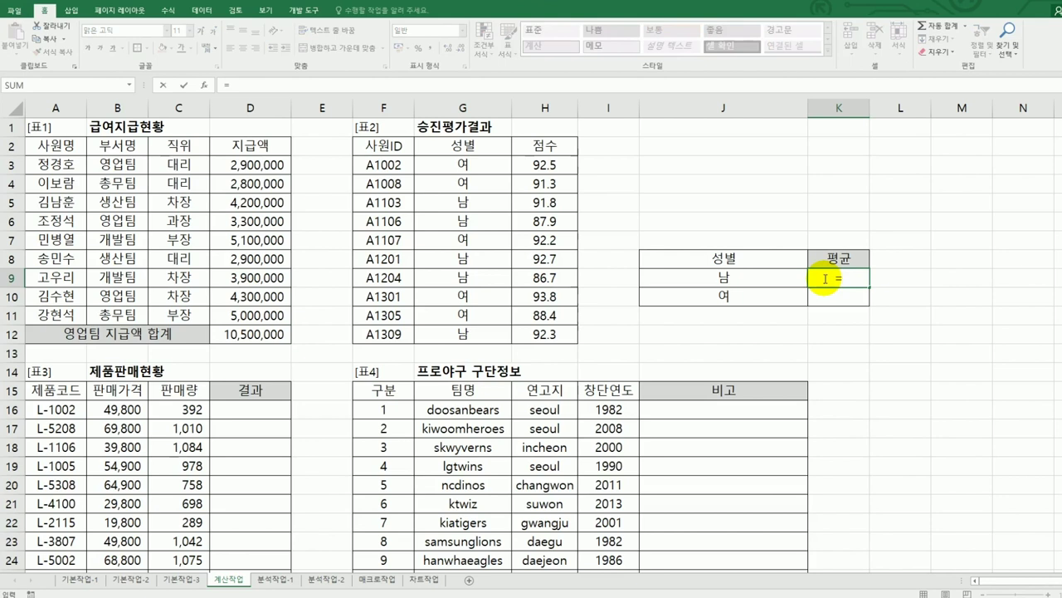
pyautogui.write('av')
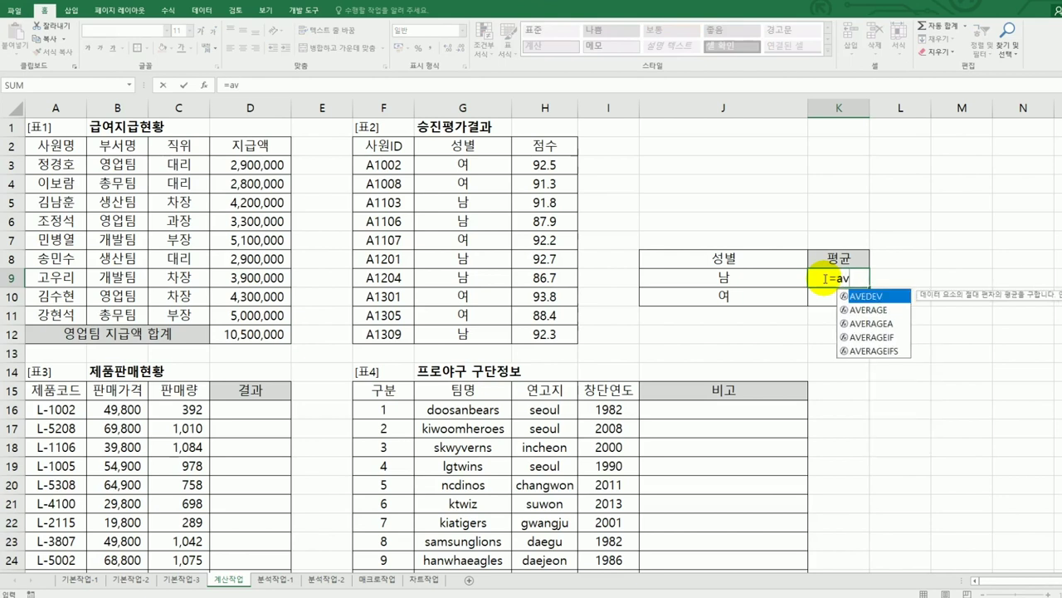
pyautogui.click(867, 337)
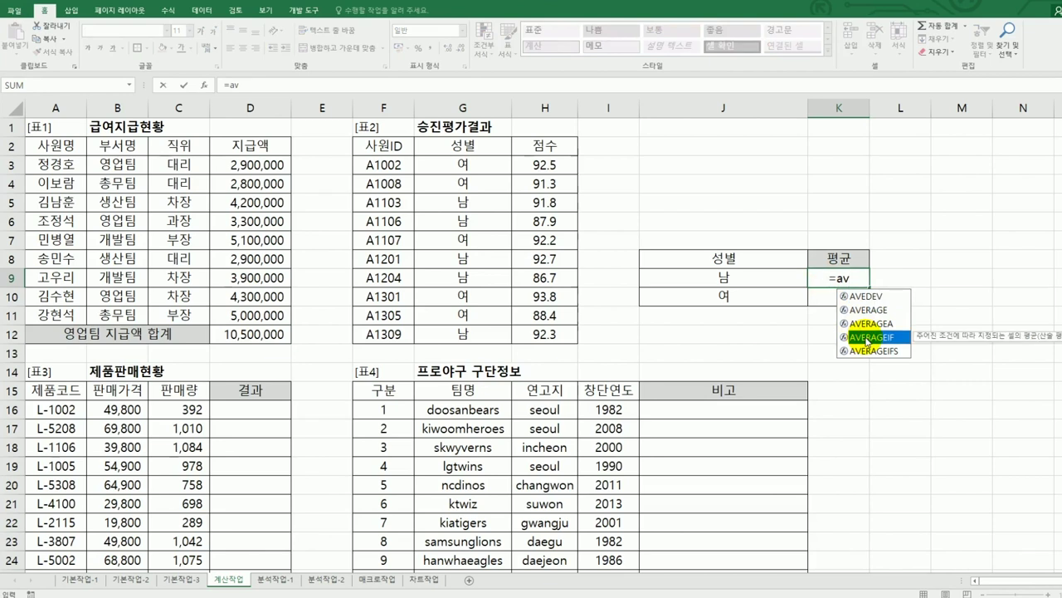
pyautogui.doubleClick(867, 337)
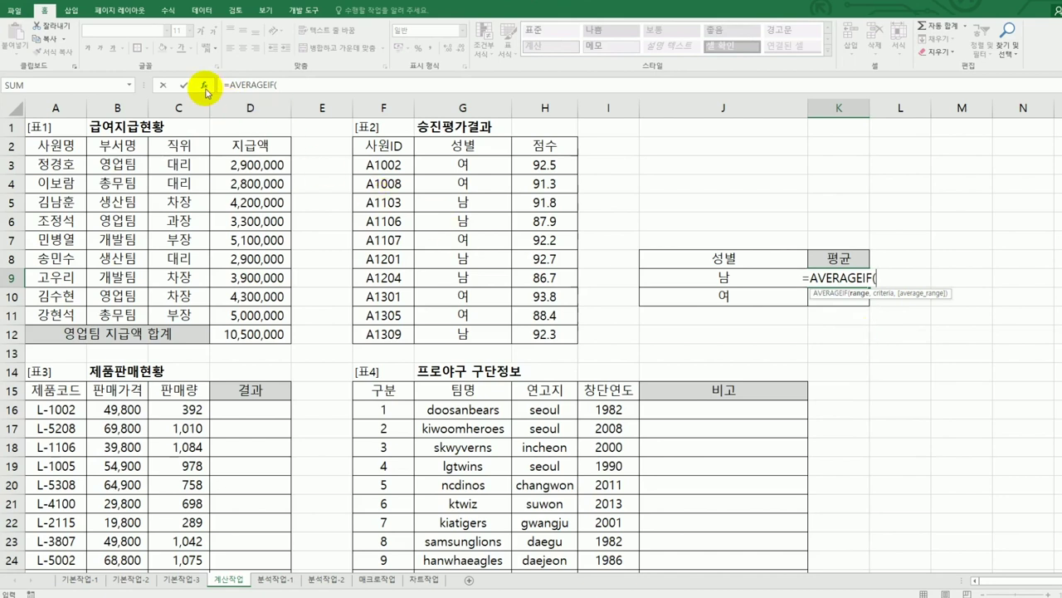
pyautogui.click(204, 86)
pyautogui.moveTo(512, 147); pyautogui.dragTo(308, 363)
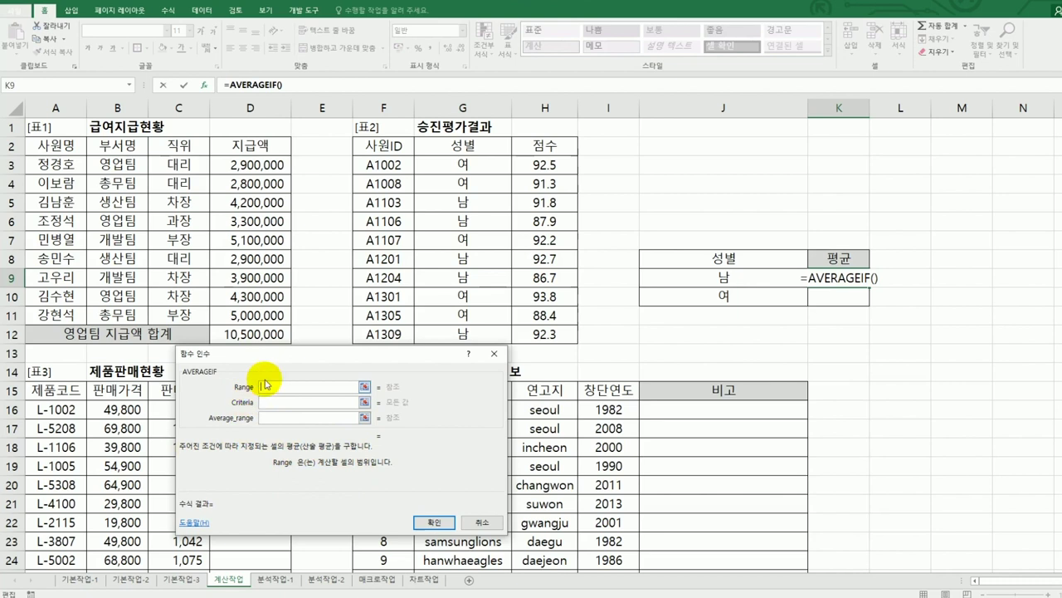
pyautogui.moveTo(295, 364); pyautogui.dragTo(321, 266)
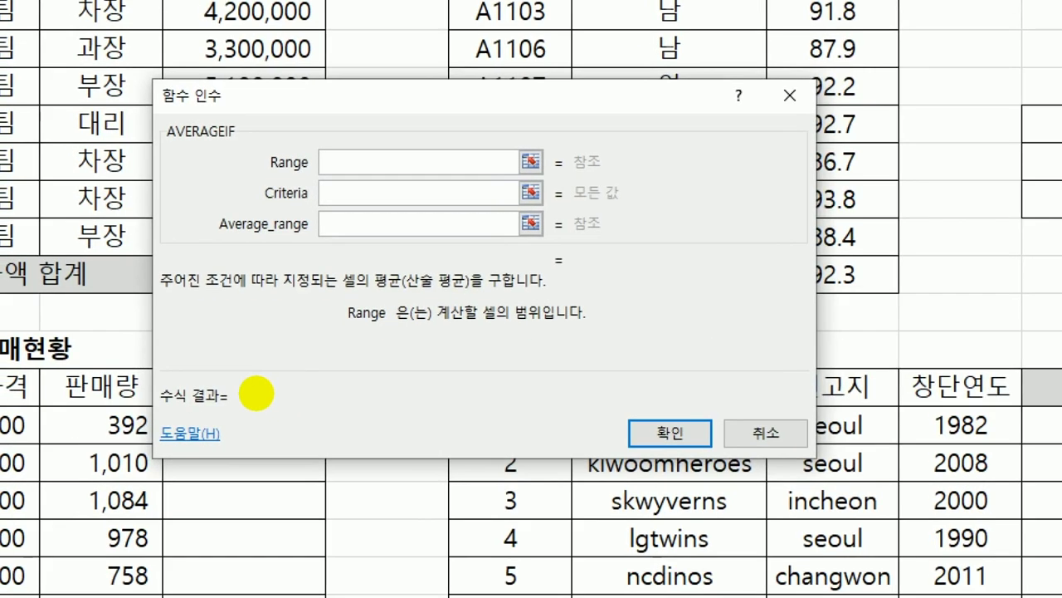
pyautogui.moveTo(271, 165); pyautogui.dragTo(300, 172)
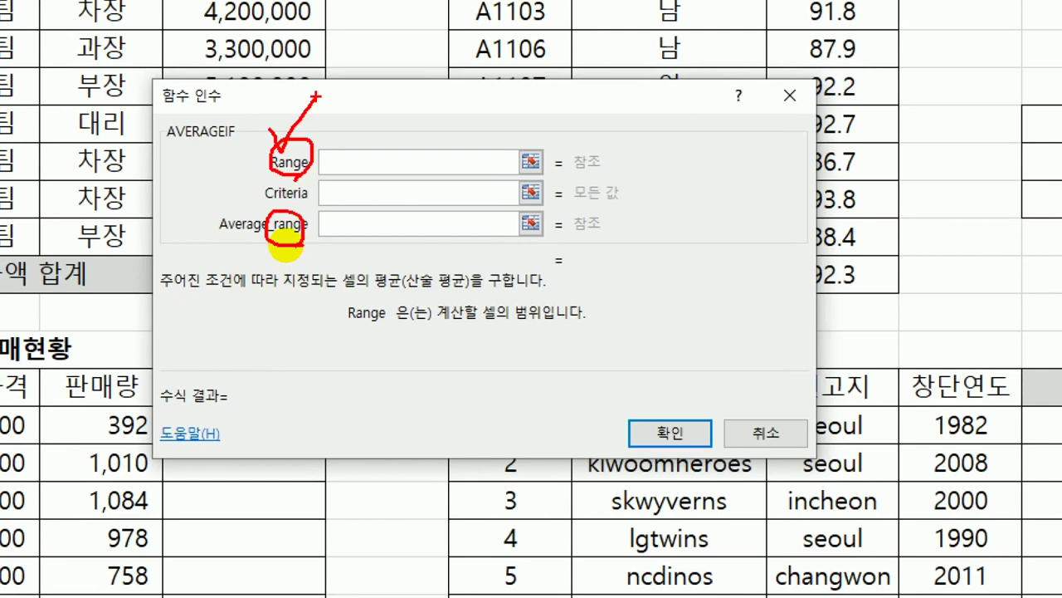
pyautogui.moveTo(226, 242); pyautogui.dragTo(266, 240)
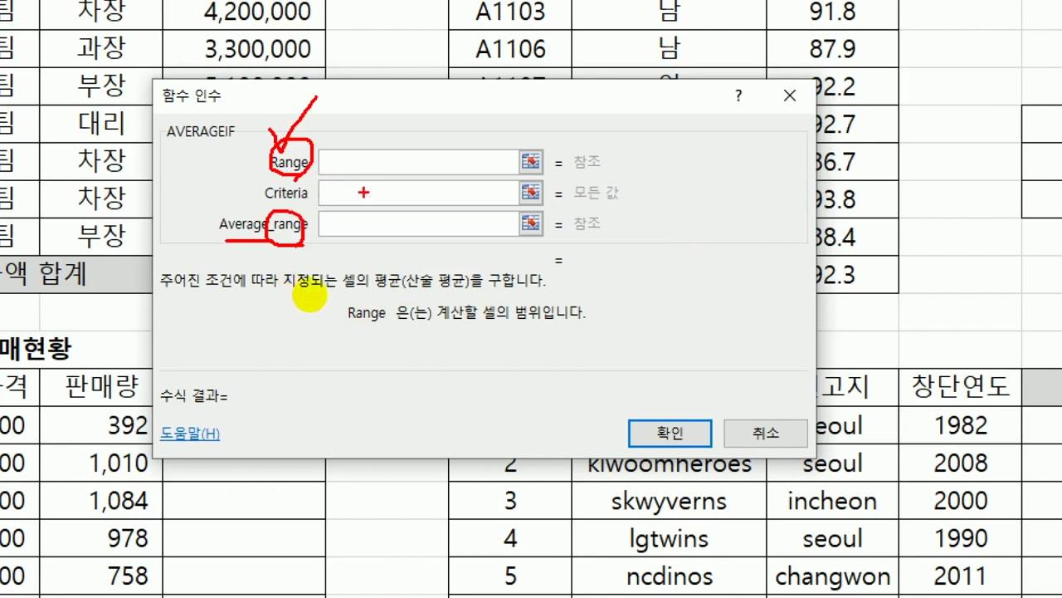
pyautogui.moveTo(318, 142)
pyautogui.mouseDown()
pyautogui.moveTo(390, 182)
pyautogui.moveTo(394, 136)
pyautogui.moveTo(321, 141)
pyautogui.mouseUp()
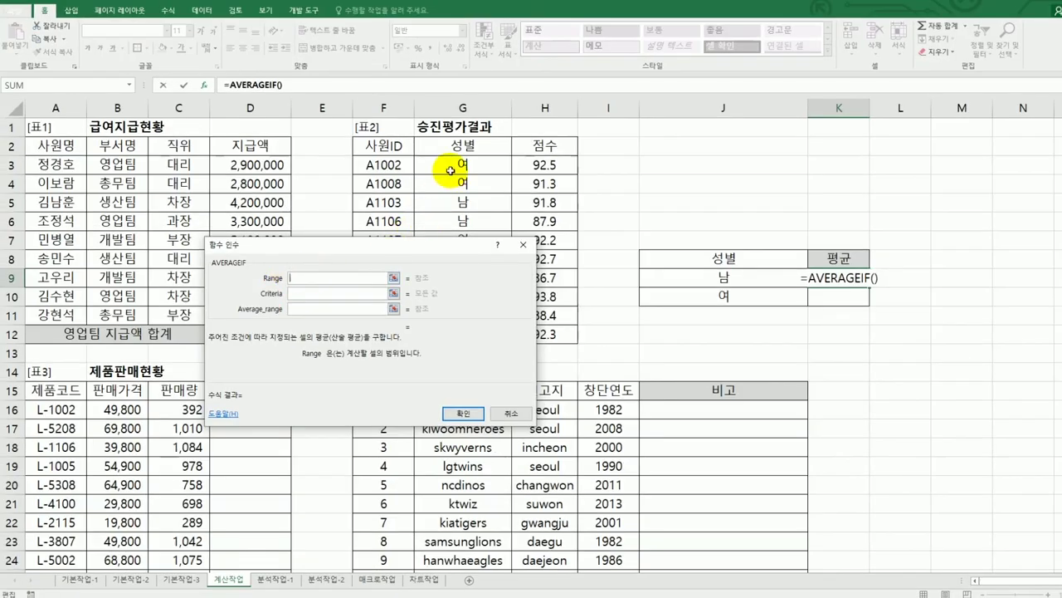
# - Set the AVERAGEIF range to the absolute 성별 cells $G$3:$G$12 and the criteria to J9
pyautogui.moveTo(450, 170); pyautogui.dragTo(431, 333)
pyautogui.moveTo(419, 259); pyautogui.dragTo(570, 341)
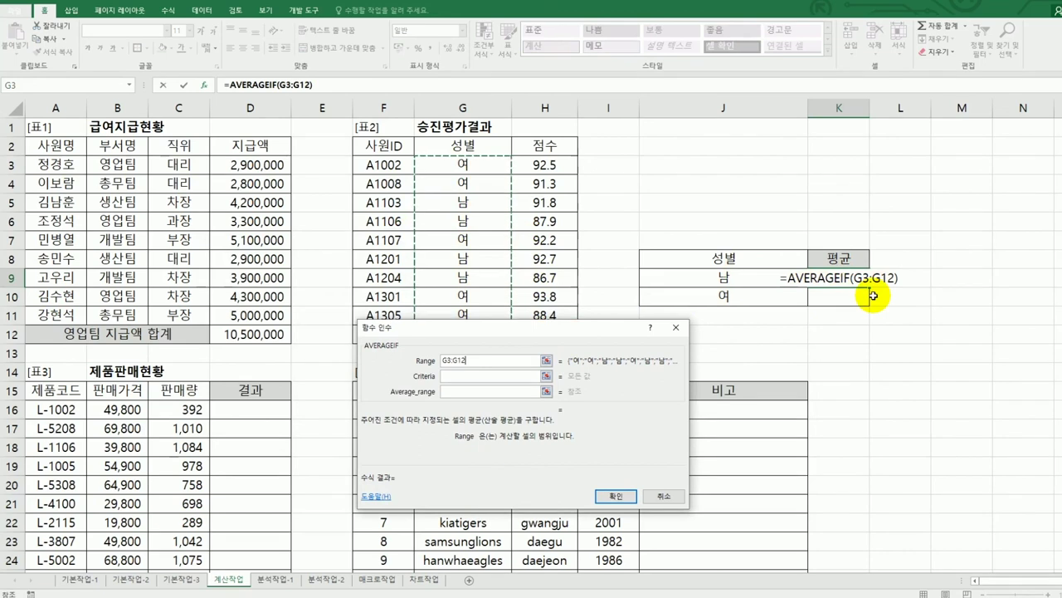
pyautogui.press('F4')
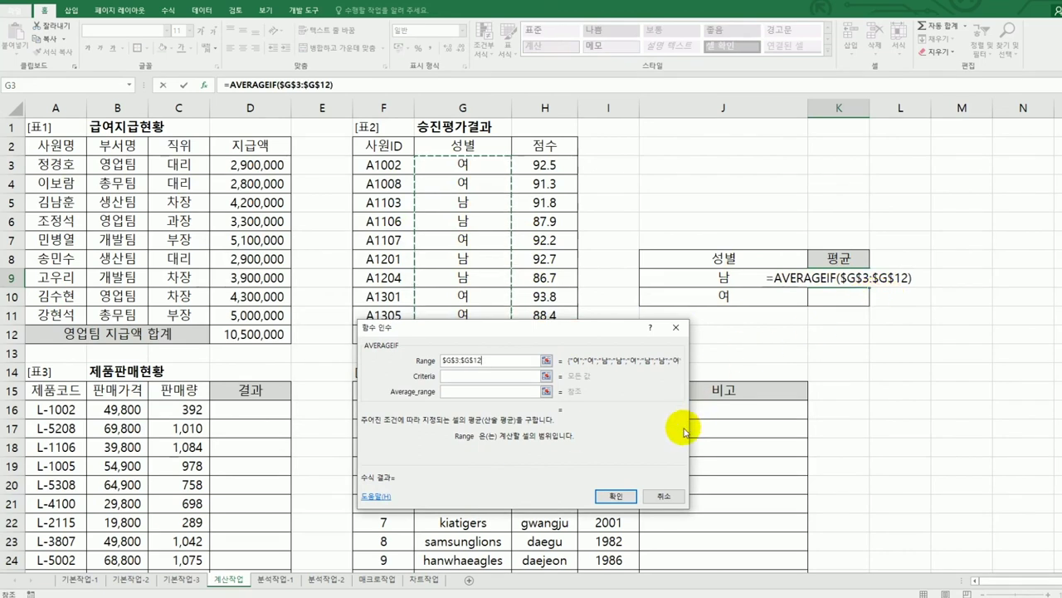
pyautogui.click(500, 376)
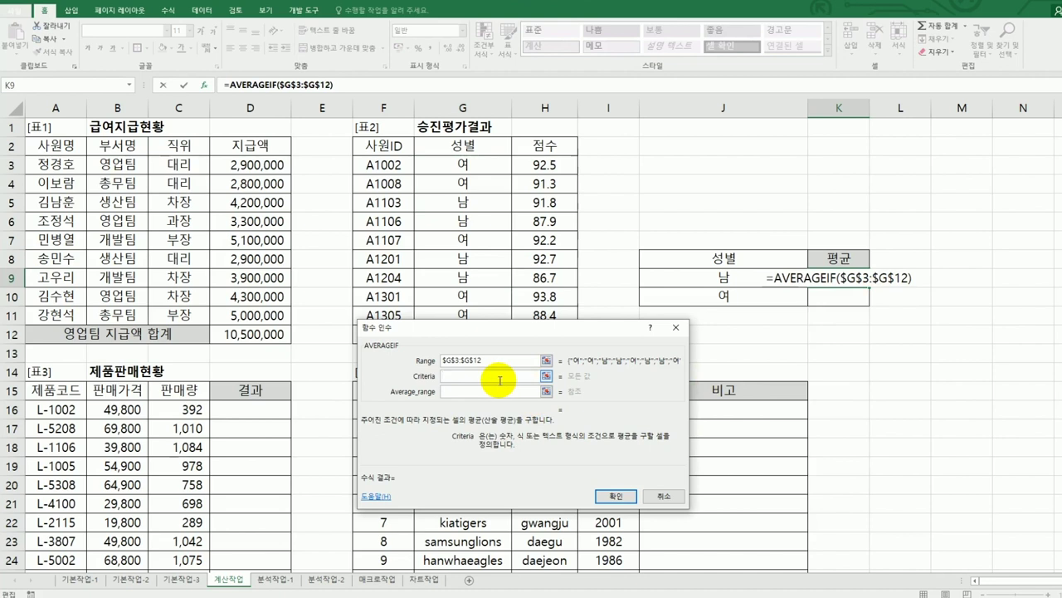
pyautogui.click(676, 283)
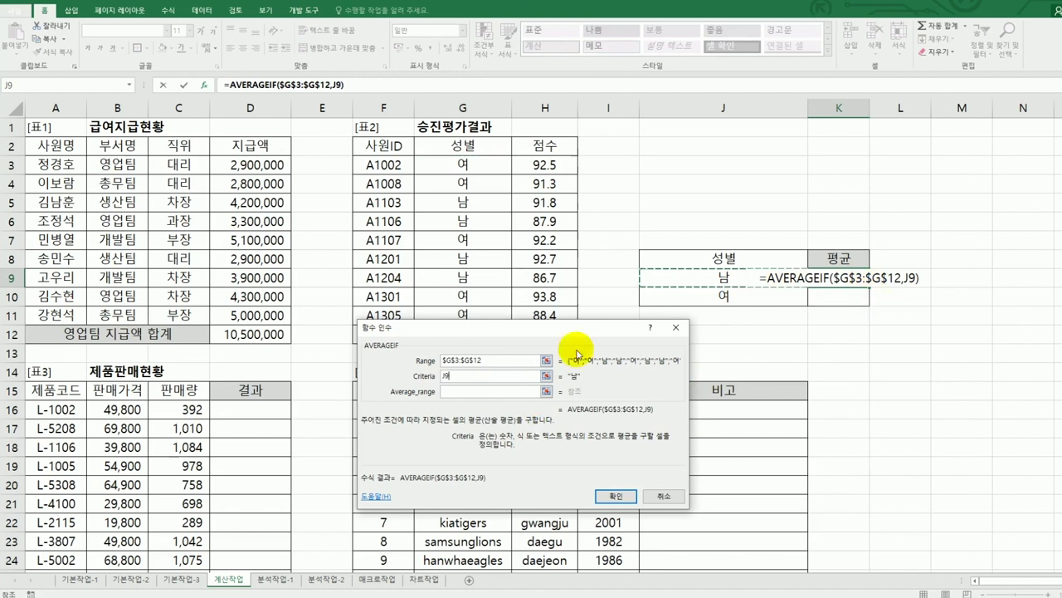
# - Set the average range to the absolute 점수 cells $H$3:$H$12, confirm the formula and copy it down to K10
pyautogui.click(497, 393)
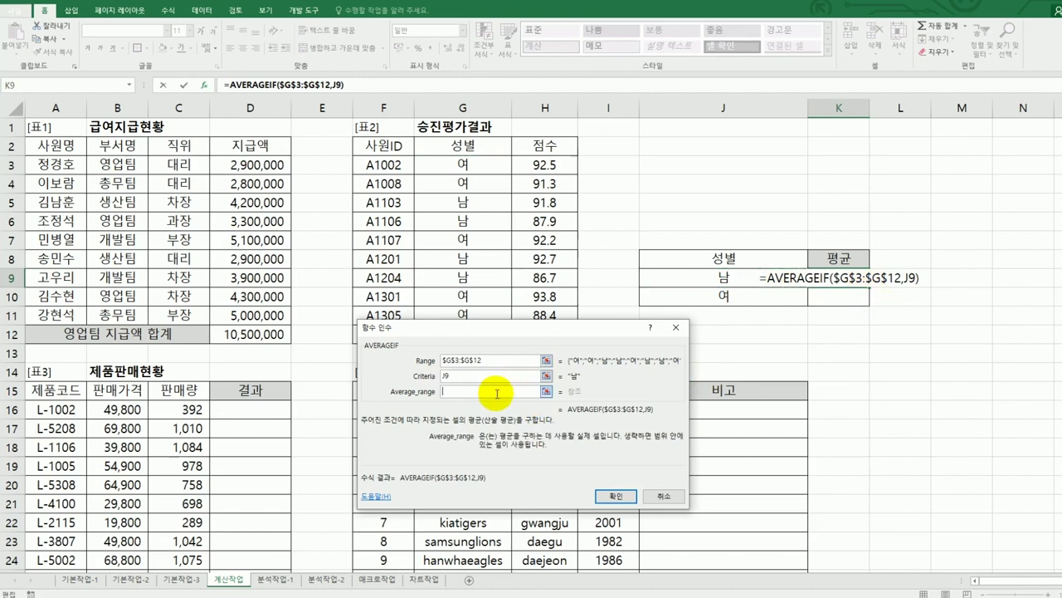
pyautogui.moveTo(535, 165); pyautogui.dragTo(337, 240)
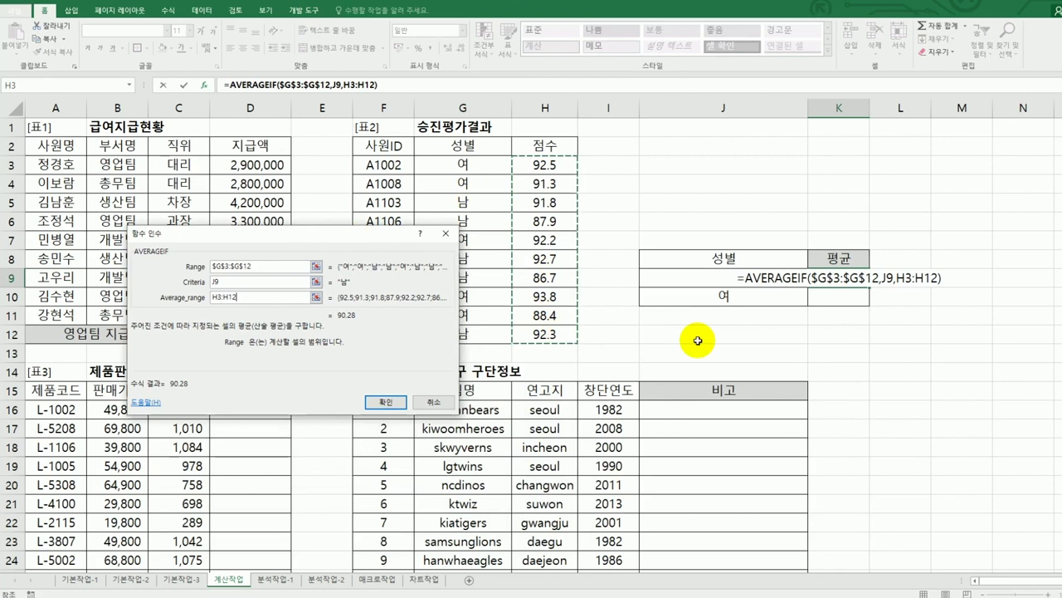
pyautogui.press('F4')
pyautogui.moveTo(369, 235); pyautogui.dragTo(473, 240)
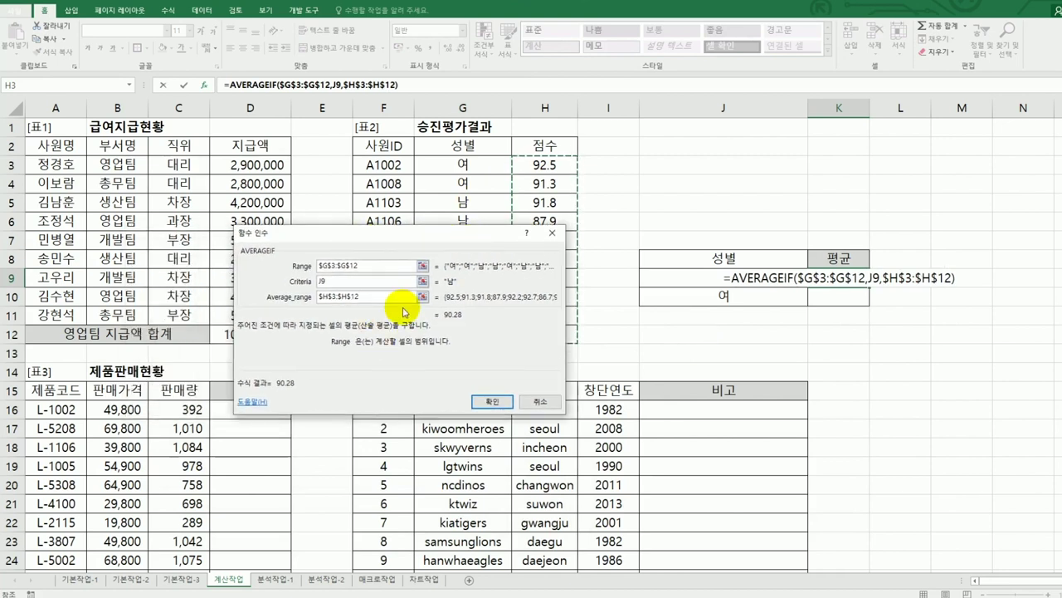
pyautogui.click(492, 400)
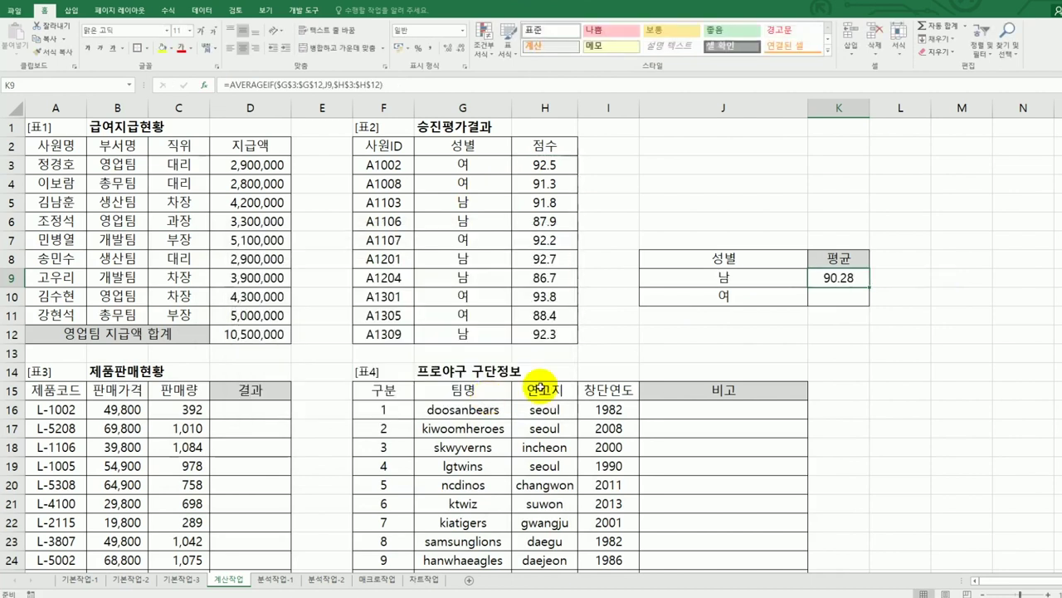
pyautogui.moveTo(870, 286); pyautogui.dragTo(869, 305)
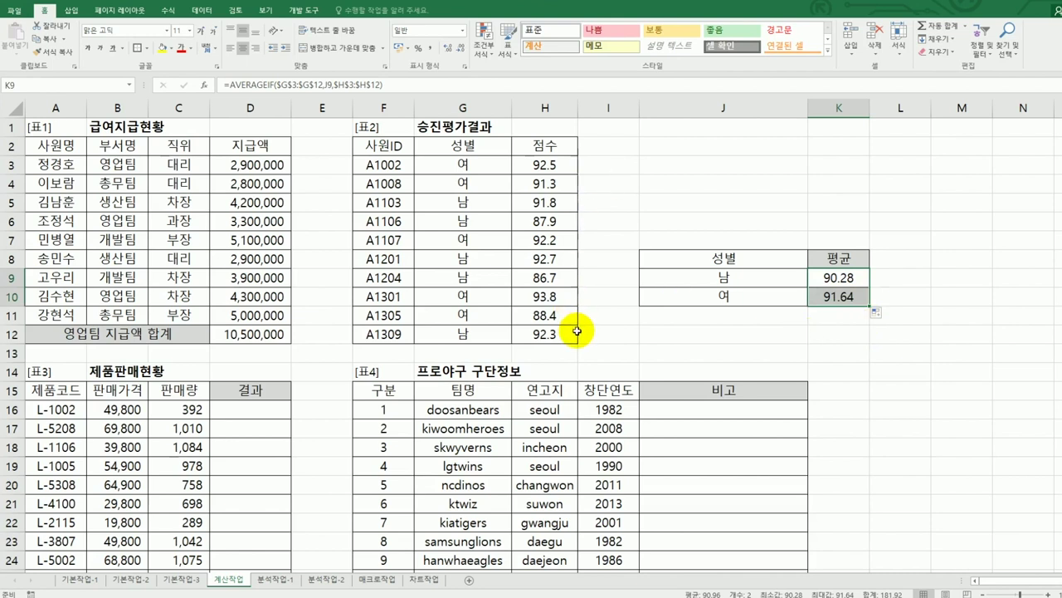
# - Wrap the AVERAGEIF formula in K9 in ROUNDUP with 1 decimal digit and copy it down to K10
pyautogui.click(836, 278)
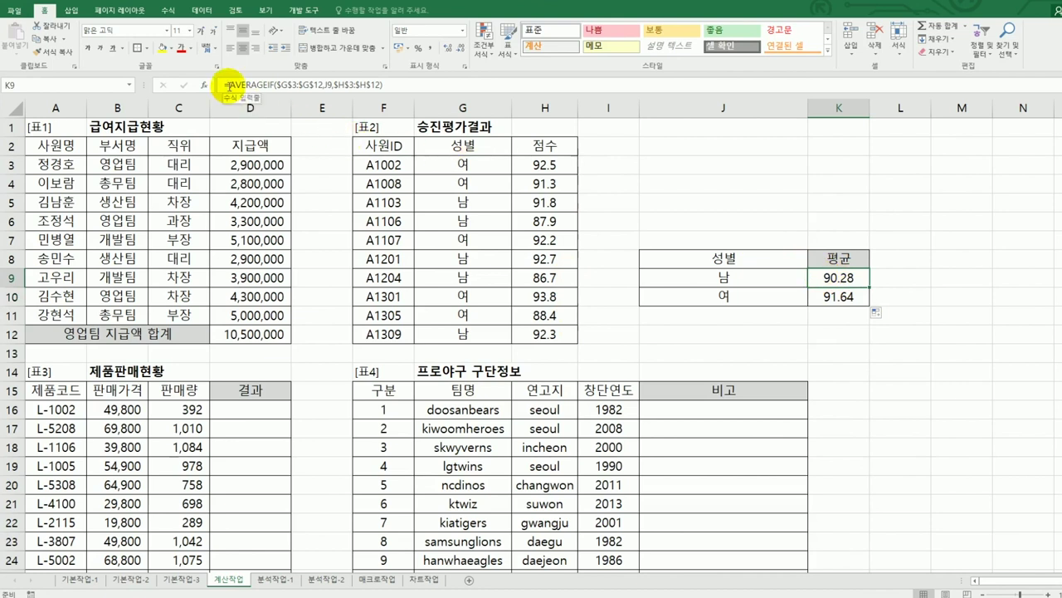
pyautogui.doubleClick(814, 279)
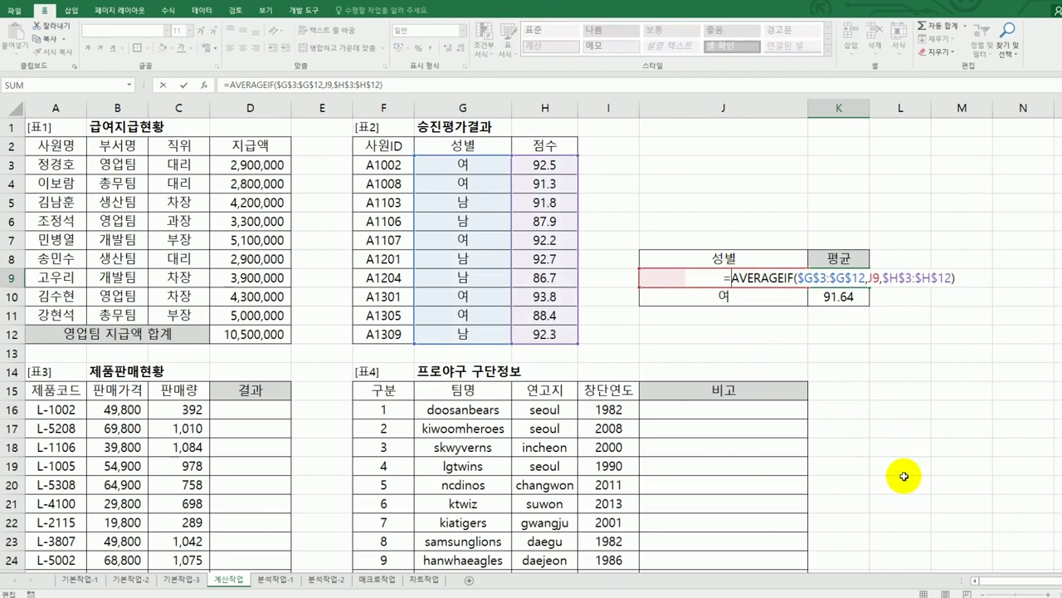
pyautogui.write('ro')
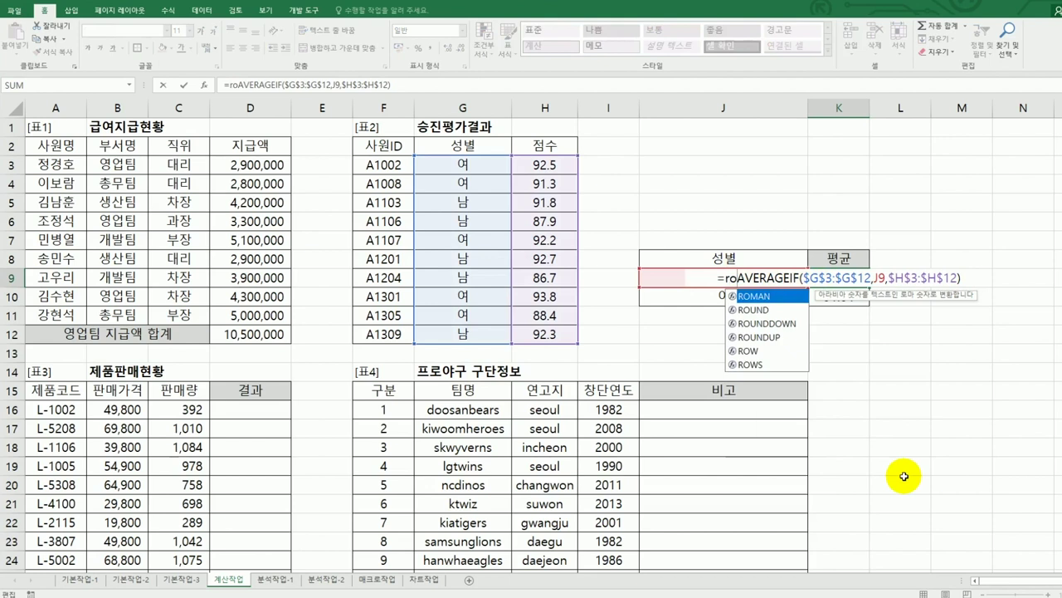
pyautogui.doubleClick(753, 337)
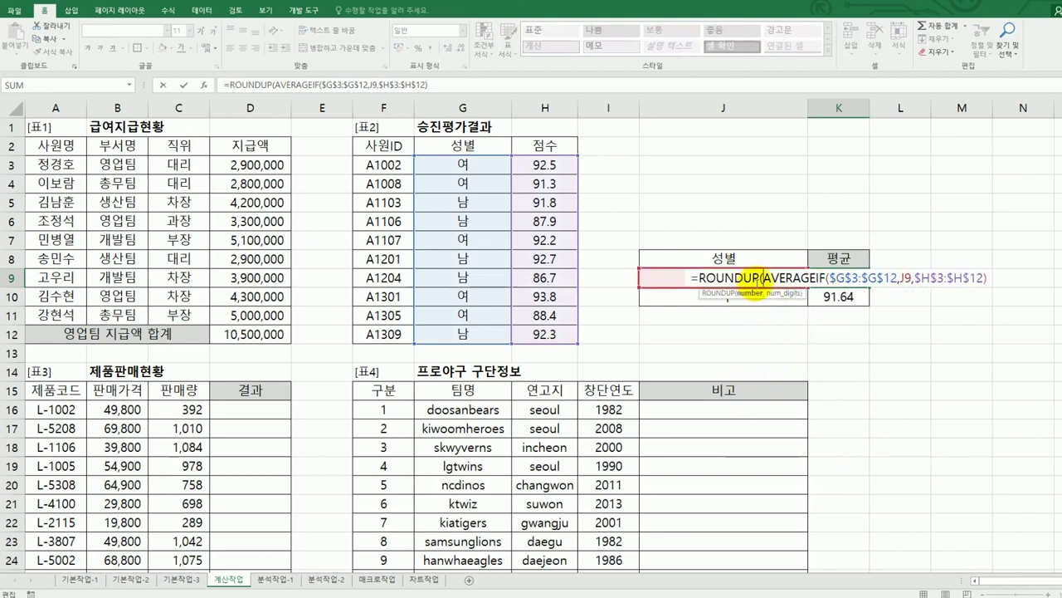
pyautogui.click(988, 279)
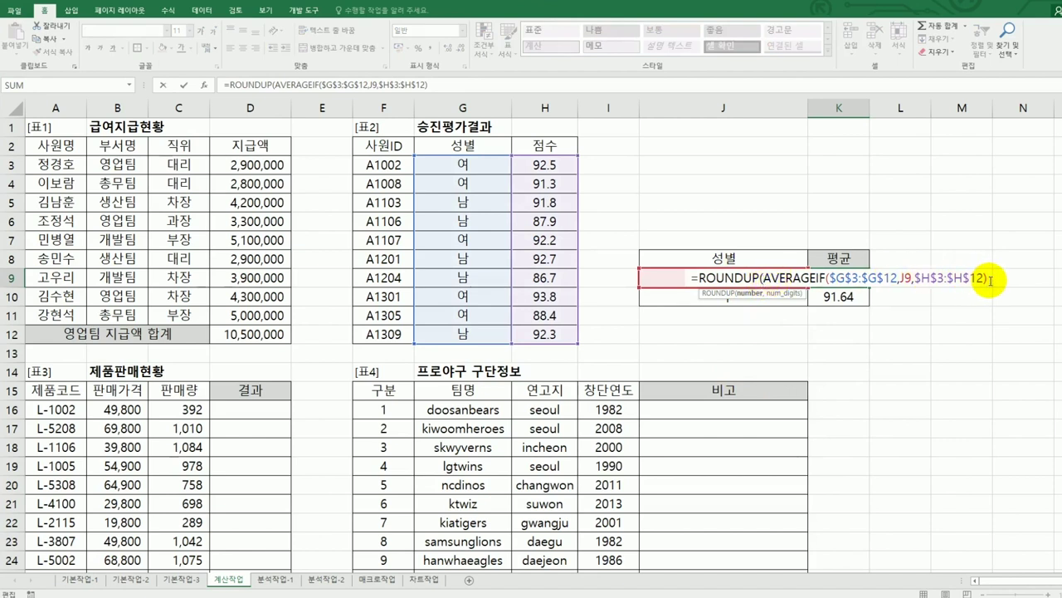
pyautogui.write(',')
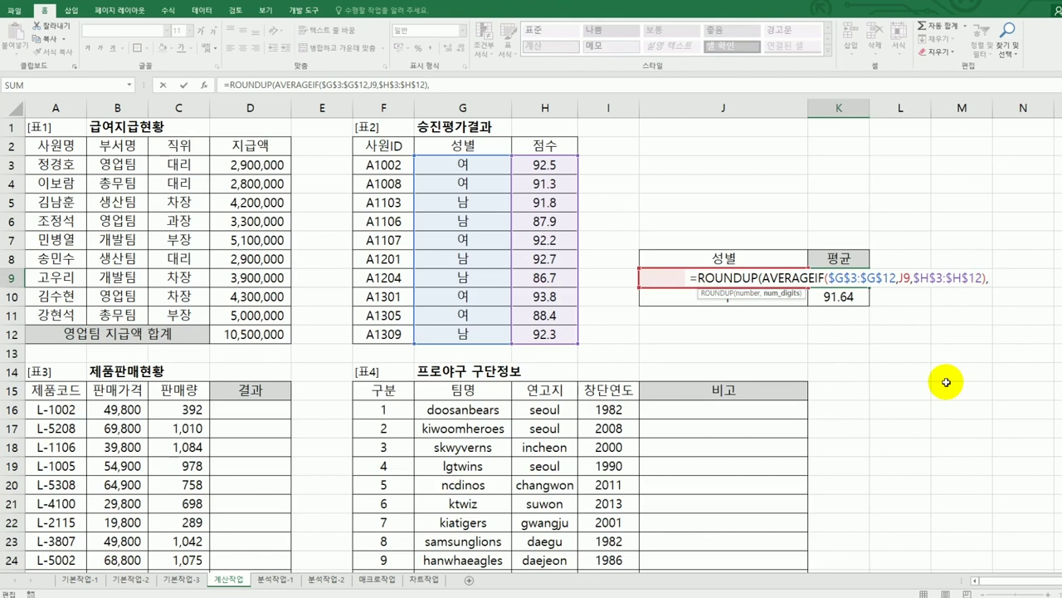
pyautogui.write('1')
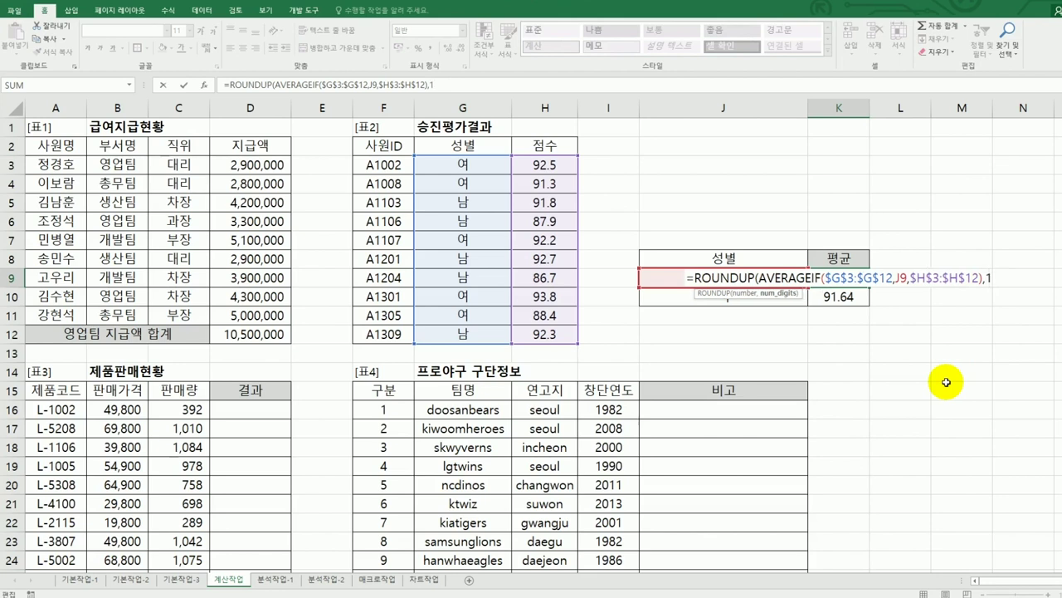
pyautogui.write(')')
pyautogui.press('Return')
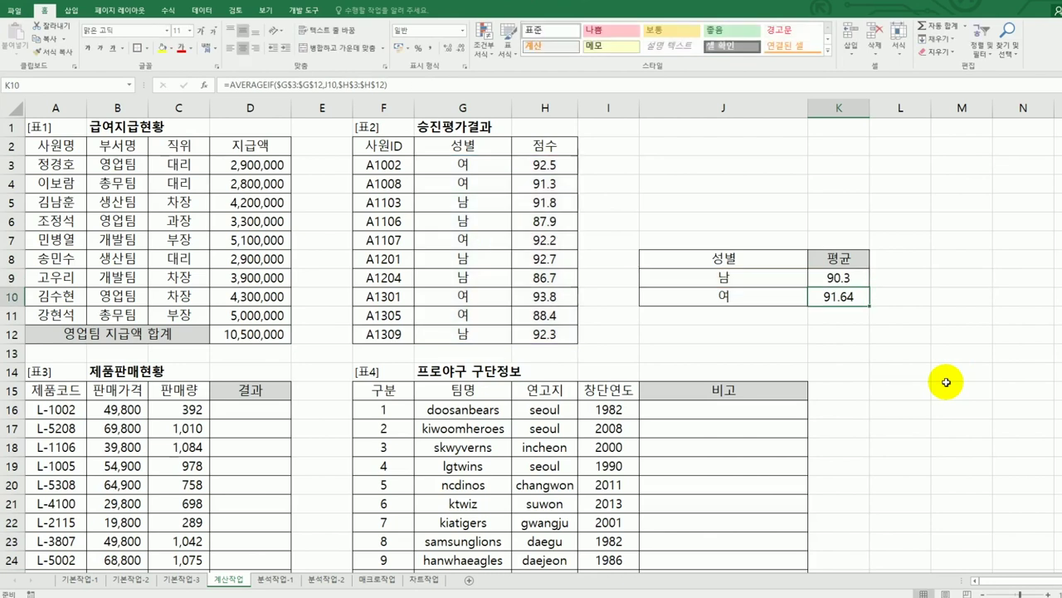
pyautogui.click(863, 282)
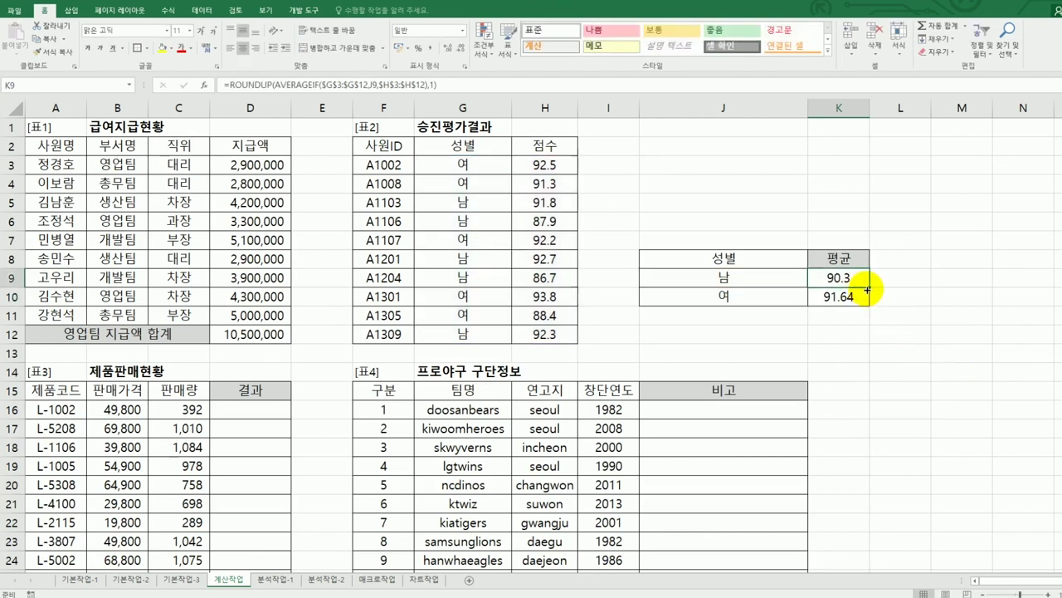
pyautogui.moveTo(867, 287); pyautogui.dragTo(865, 301)
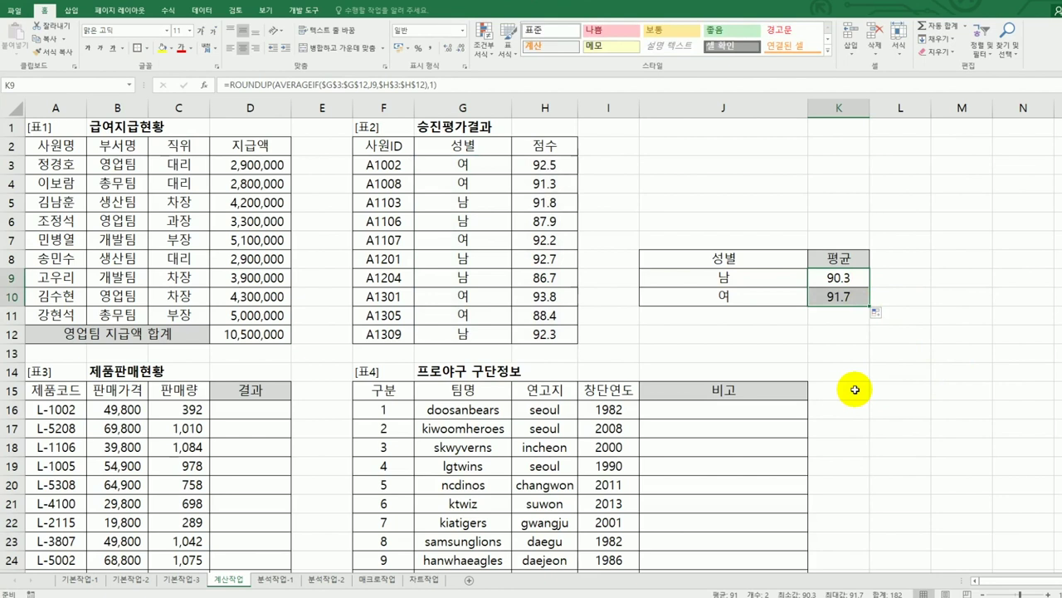
# - Start an IF formula with a nested MAX function in the first 결과 cell D16 of the 제품판매현황 table
pyautogui.scroll(-4, 693, 387)
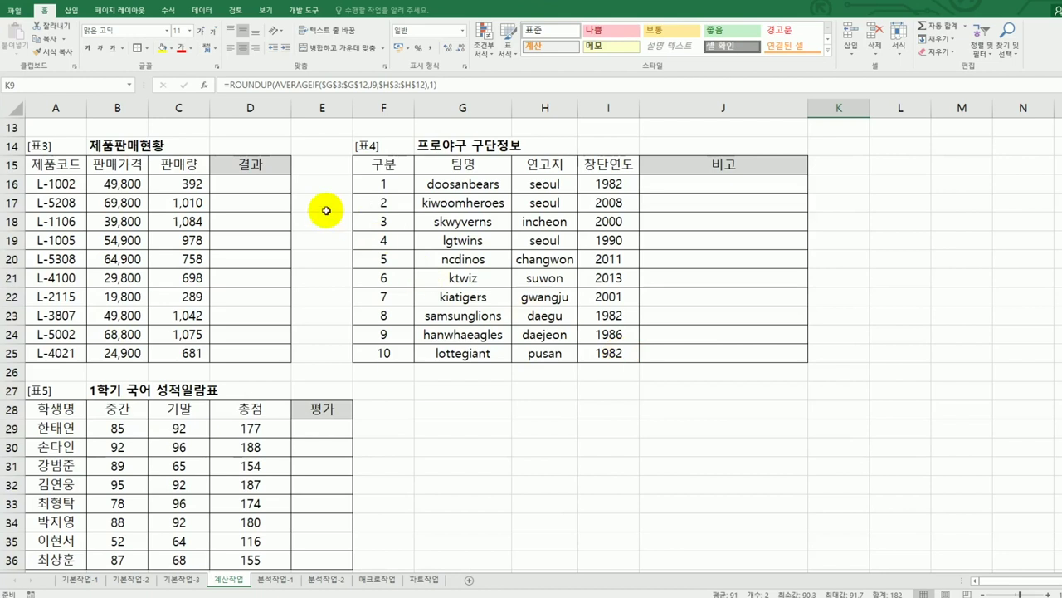
pyautogui.click(266, 183)
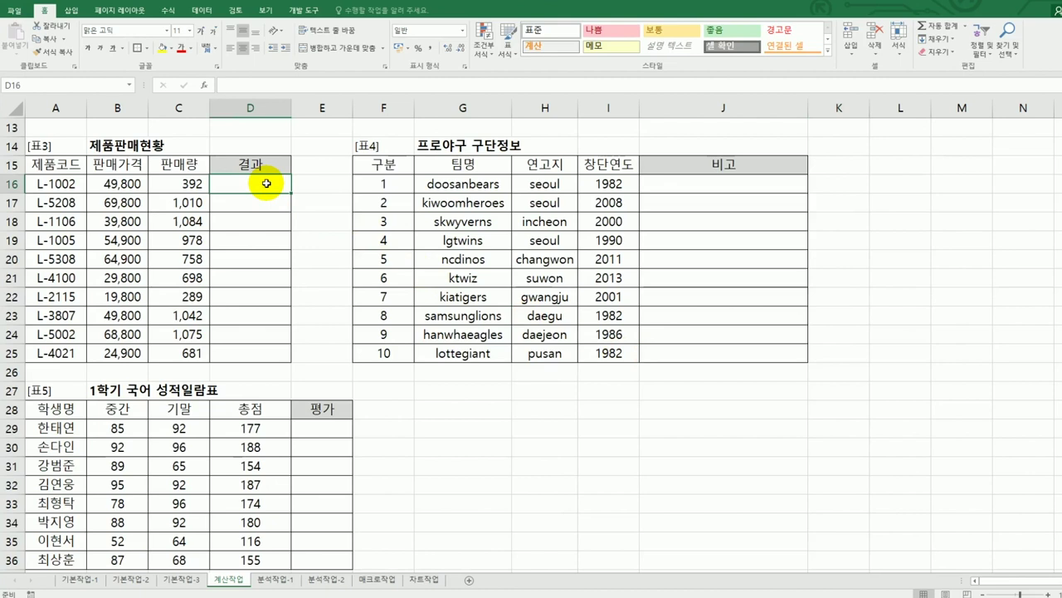
pyautogui.moveTo(186, 181); pyautogui.dragTo(191, 351)
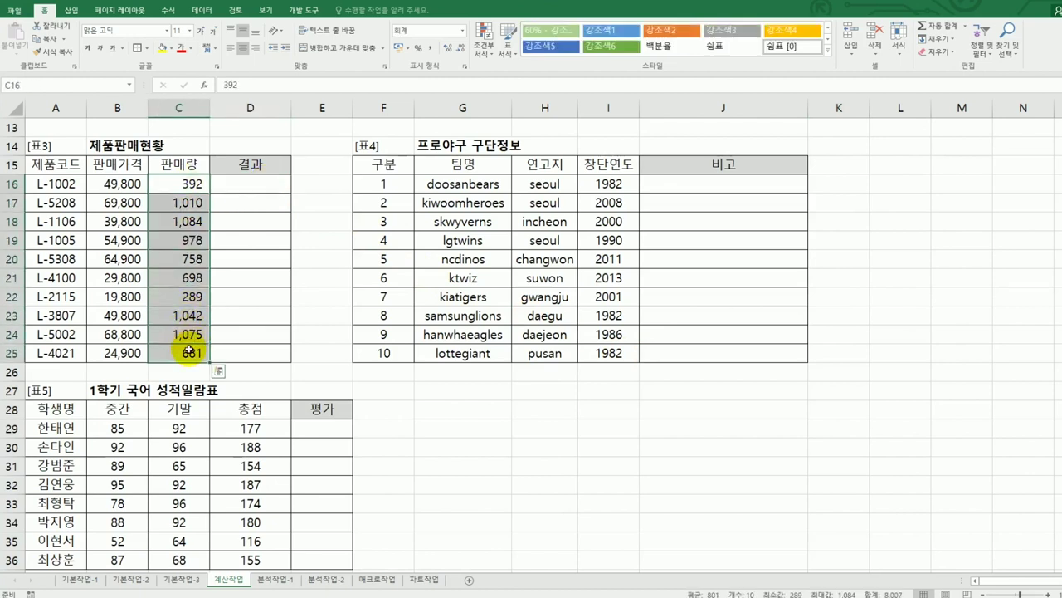
pyautogui.click(260, 188)
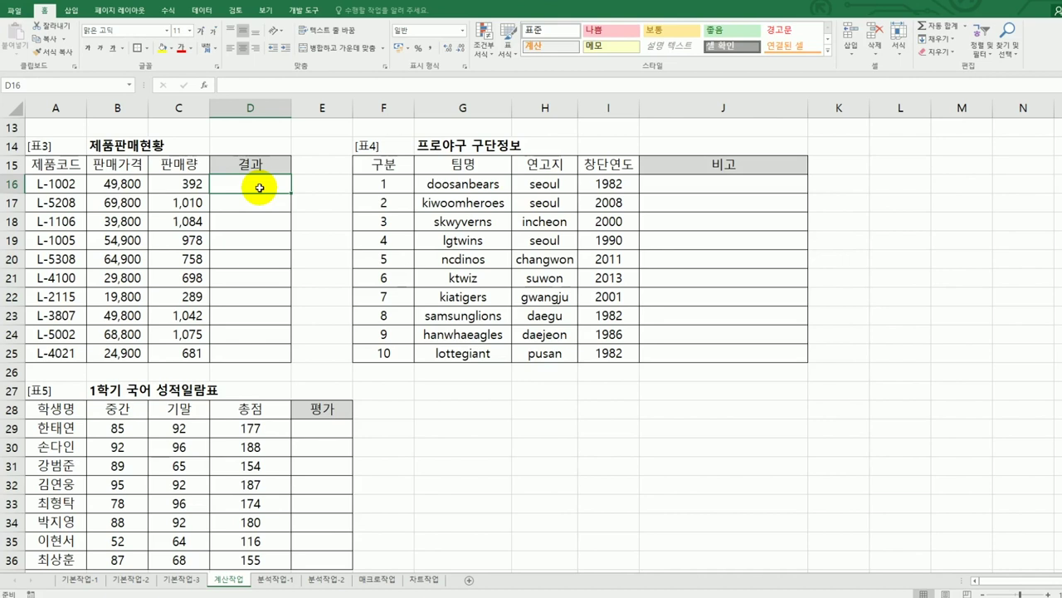
pyautogui.write('=')
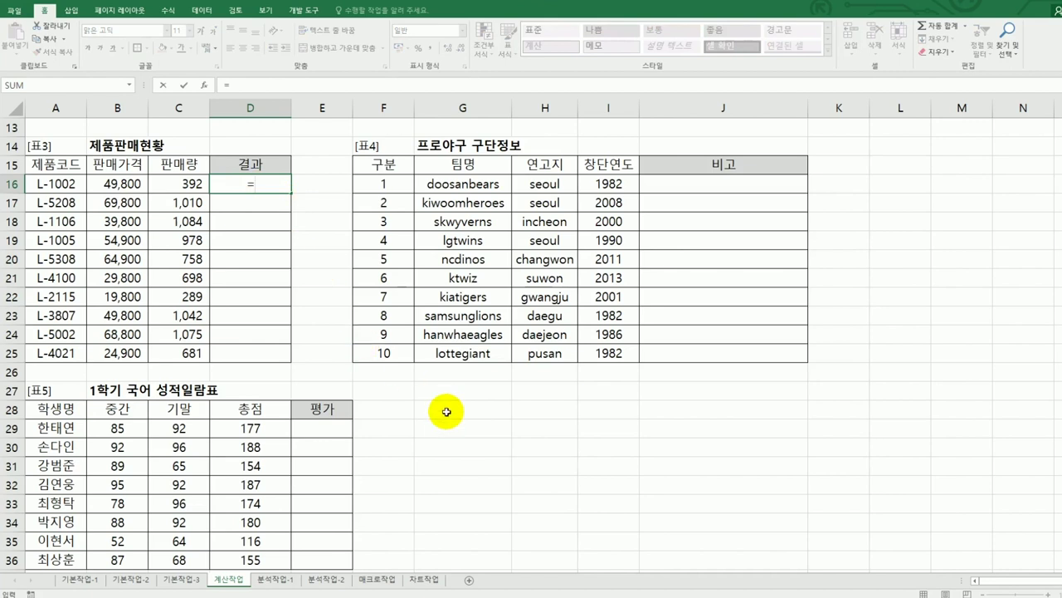
pyautogui.write('if')
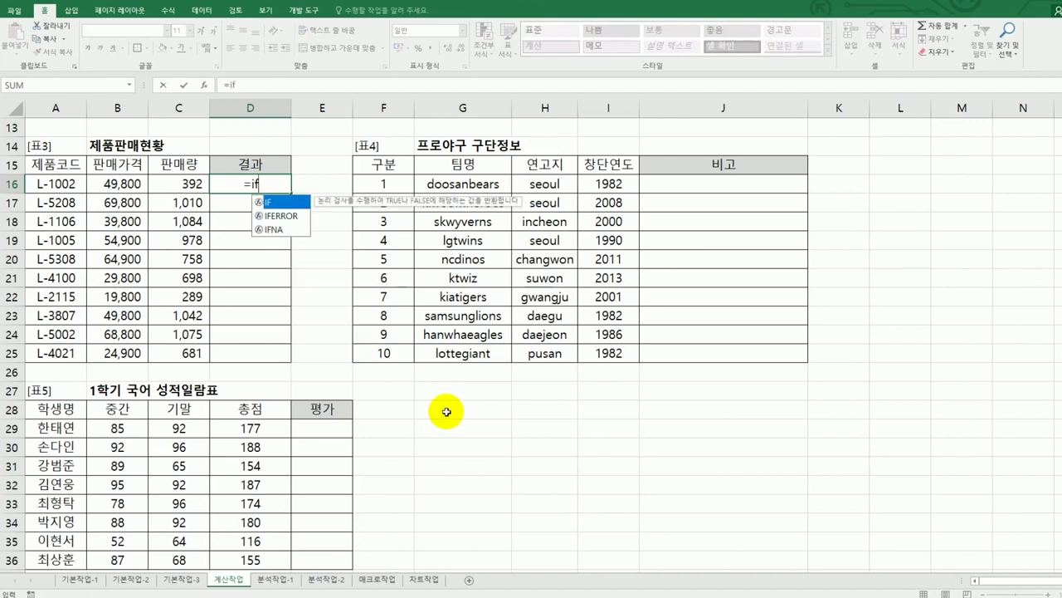
pyautogui.press('Tab')
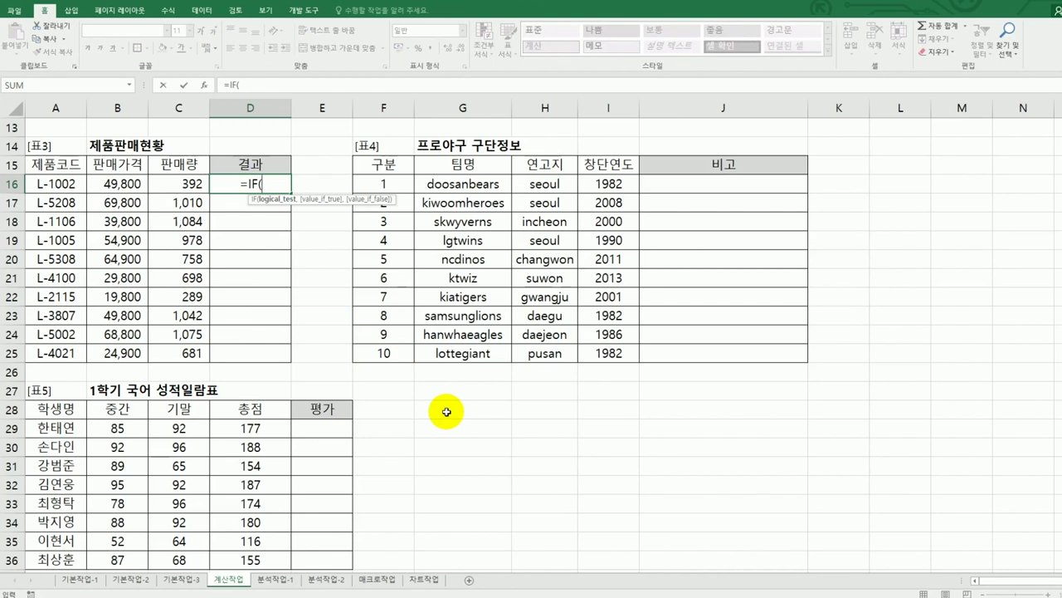
pyautogui.write('max')
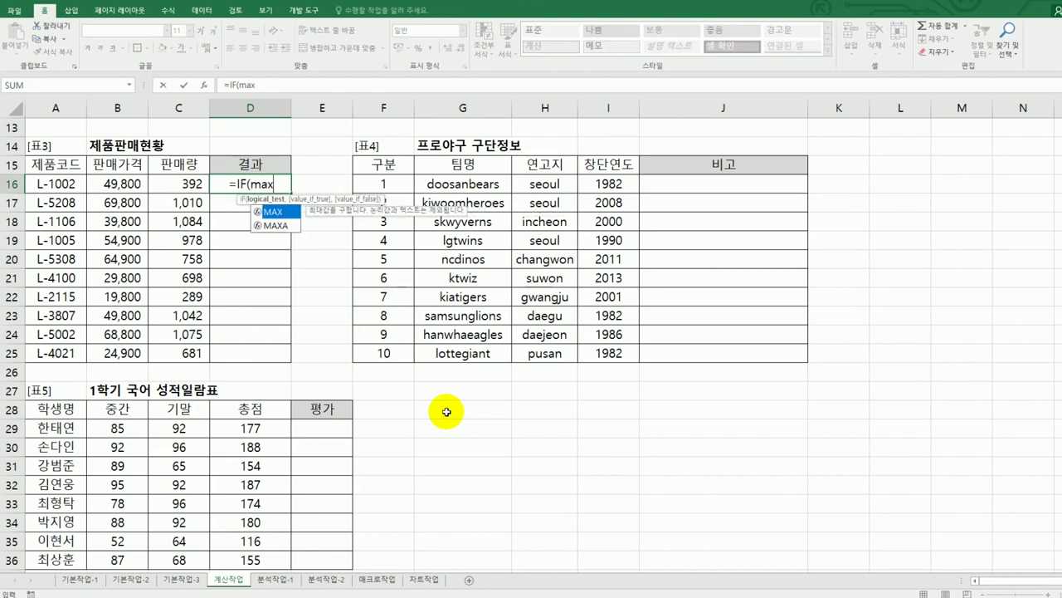
pyautogui.press('Tab')
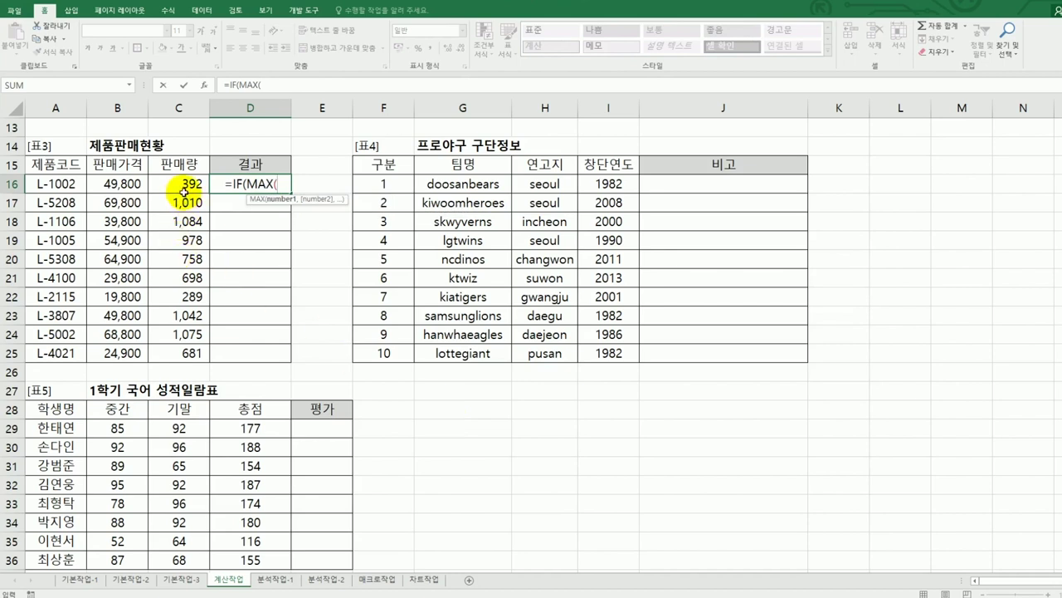
# - Make the IF test compare MAX of the absolute 판매량 range $C$16:$C$25 with C16, returning "최대판매" when true
pyautogui.moveTo(184, 187); pyautogui.dragTo(189, 351)
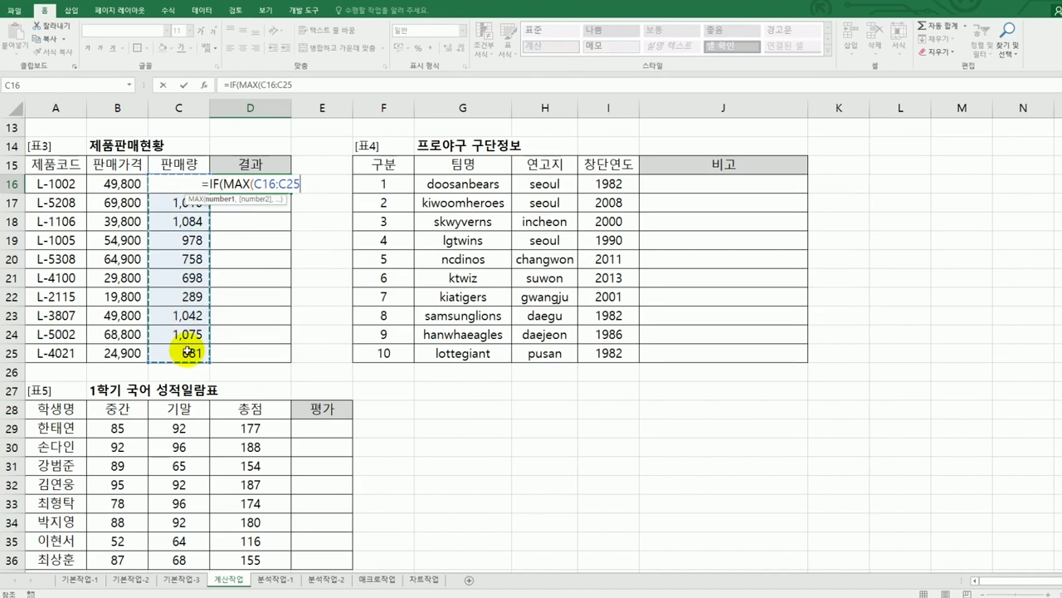
pyautogui.press('F4')
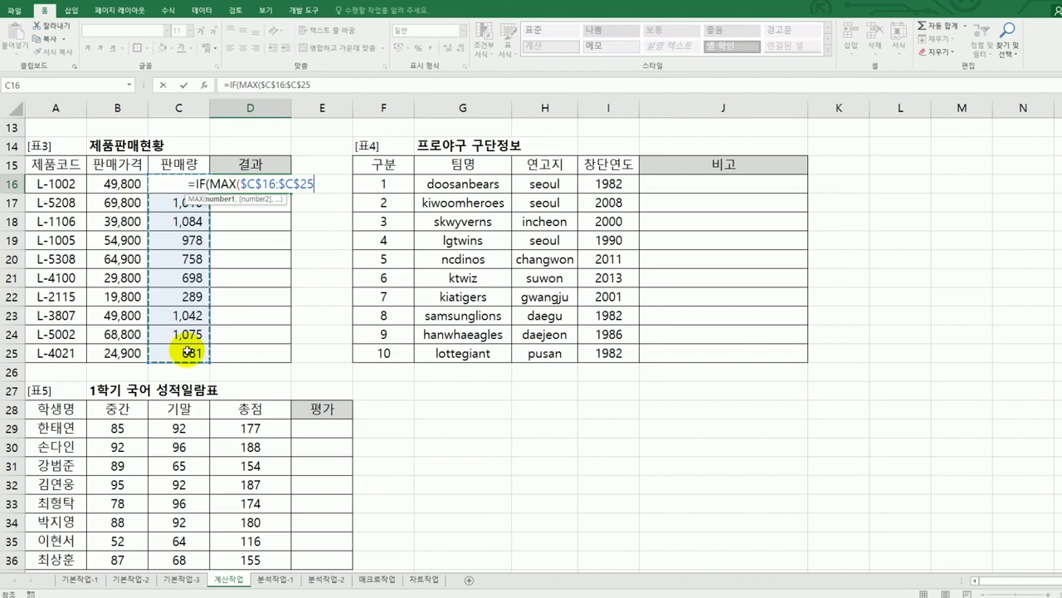
pyautogui.write(')')
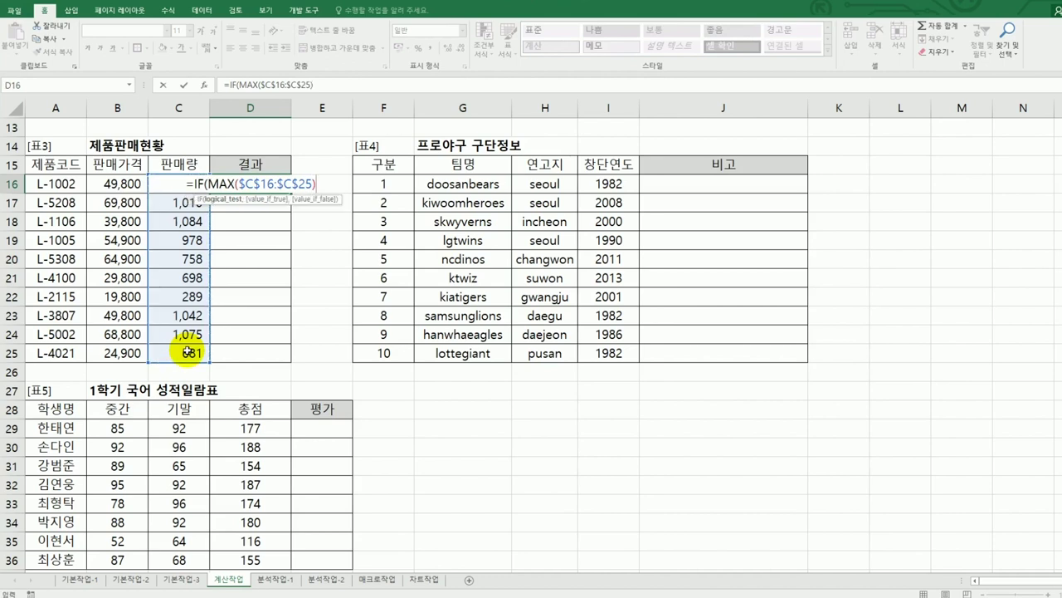
pyautogui.write('=')
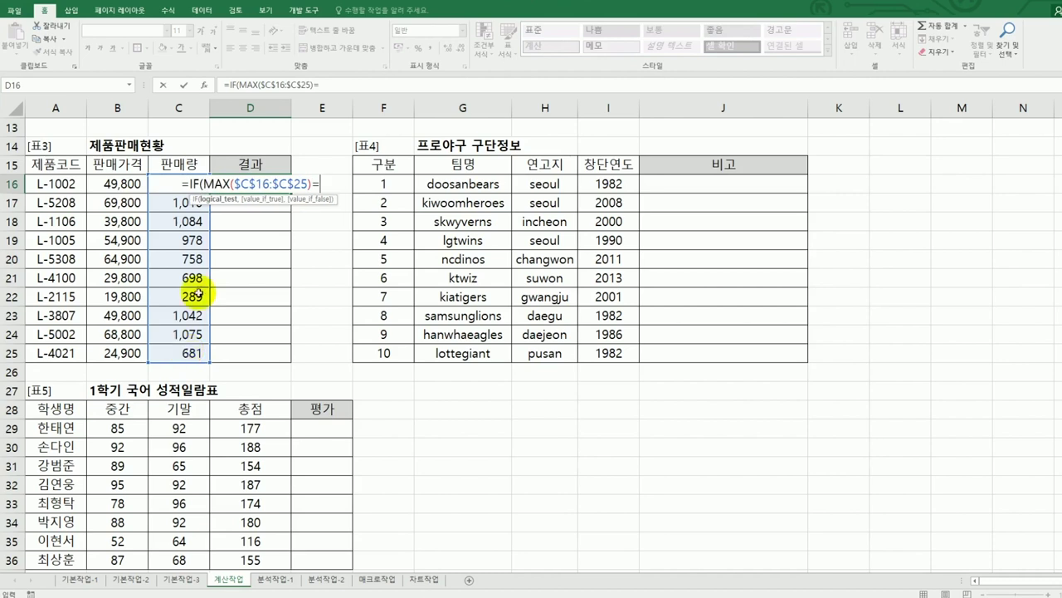
pyautogui.click(177, 184)
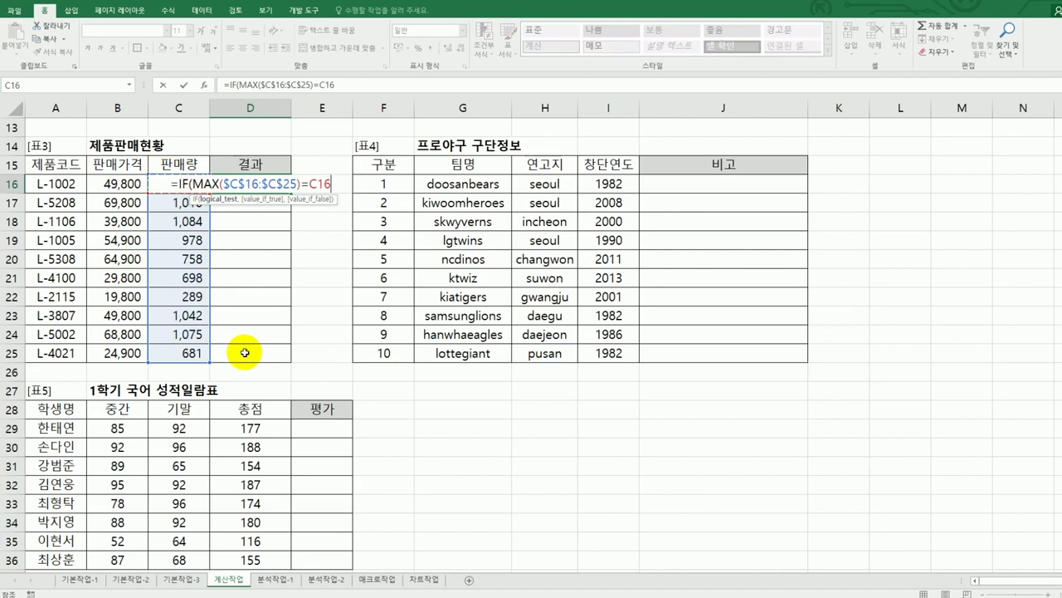
pyautogui.write(',')
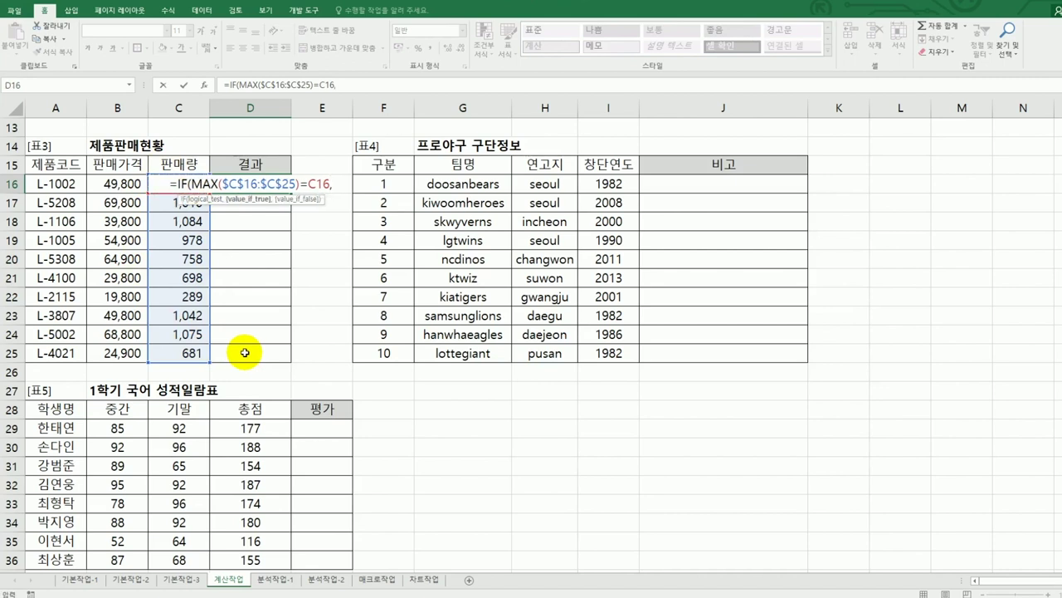
pyautogui.write('"')
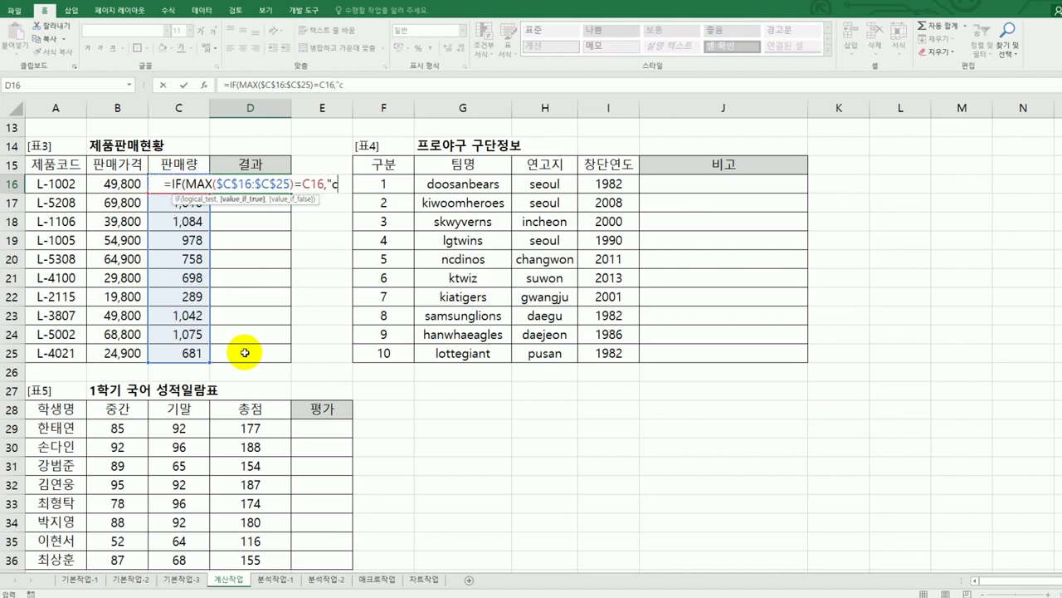
pyautogui.write('최대판매",')
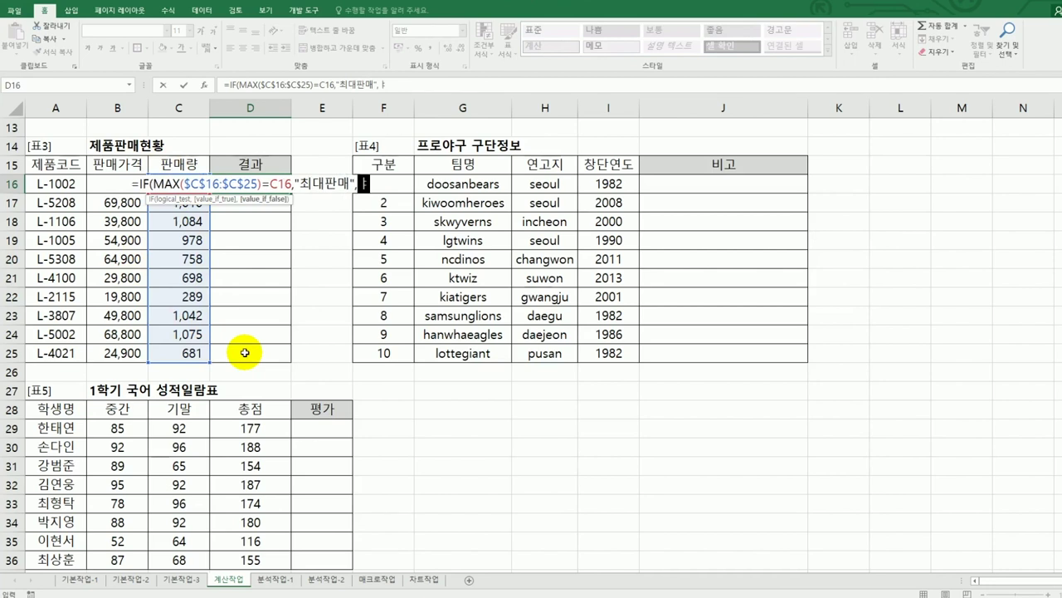
# - Add a nested IF as the false value, testing whether MIN of the absolute range $C$16:$C$25 equals C16
pyautogui.write('if(max')
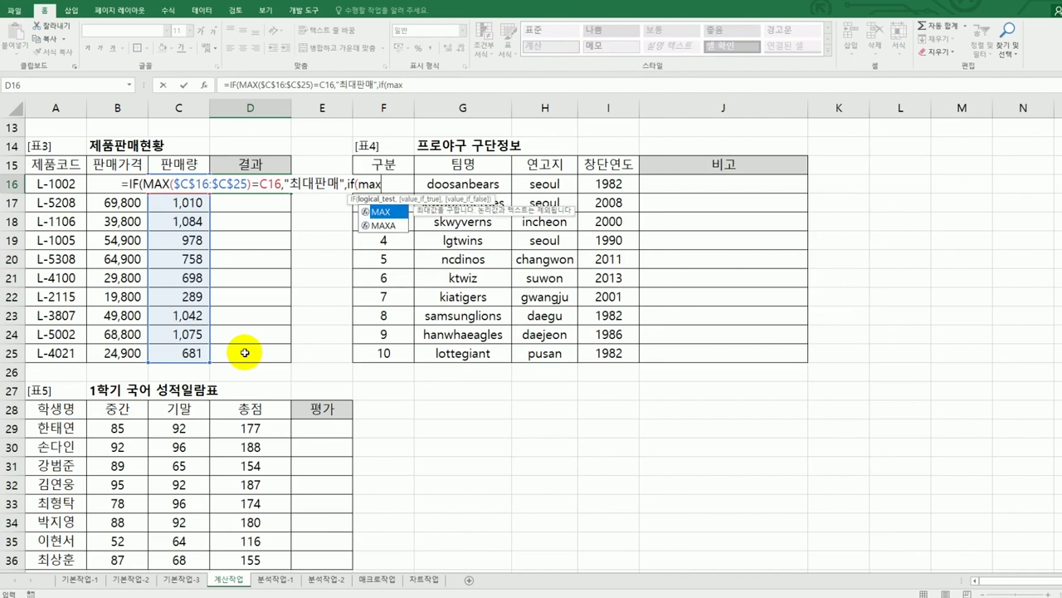
pyautogui.press('Tab')
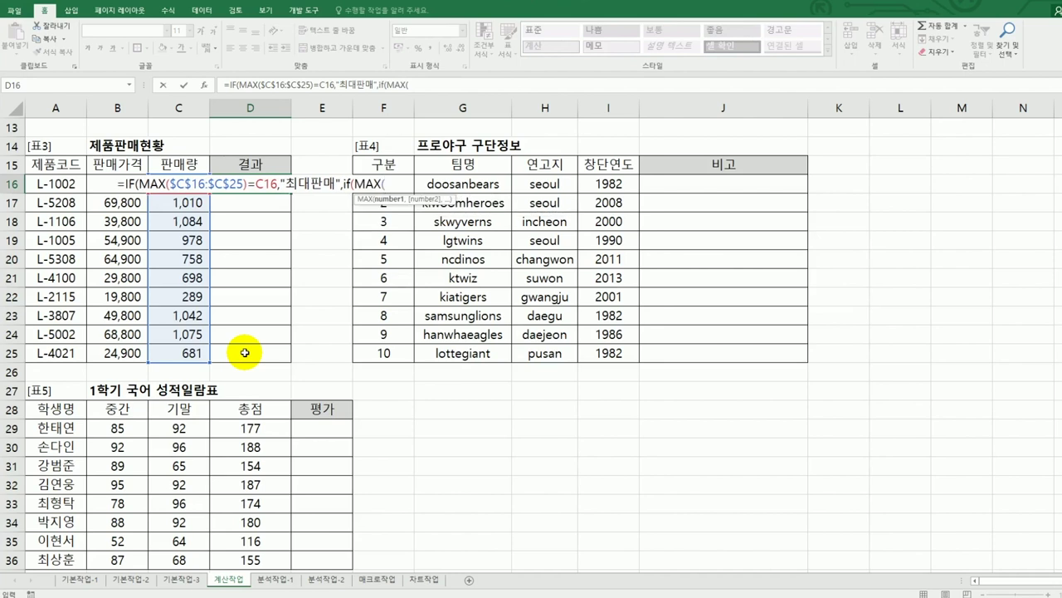
pyautogui.press('BackSpace')
pyautogui.press('BackSpace')
pyautogui.press('BackSpace')
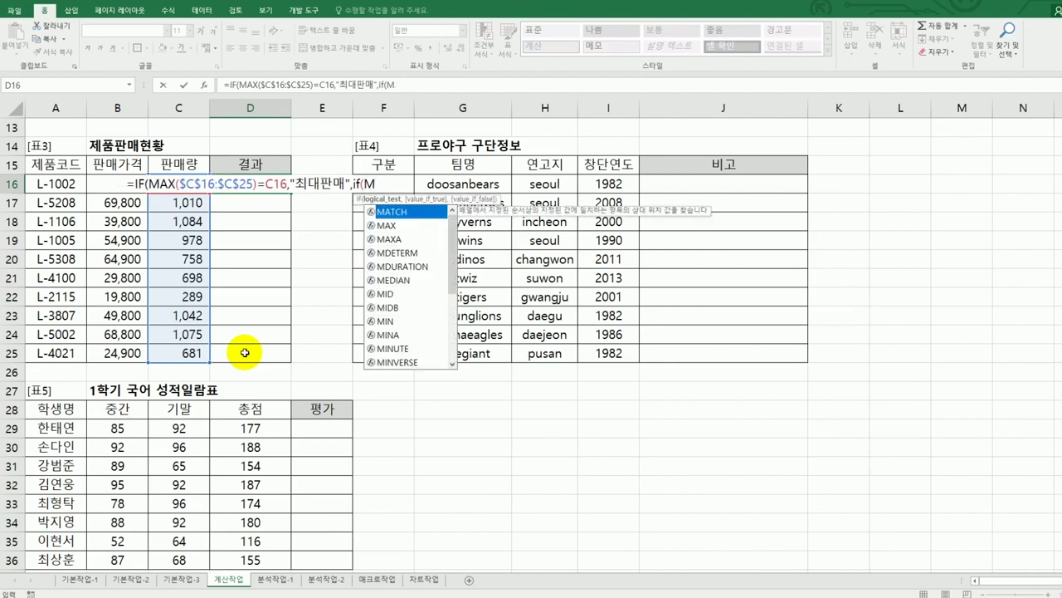
pyautogui.write('in(')
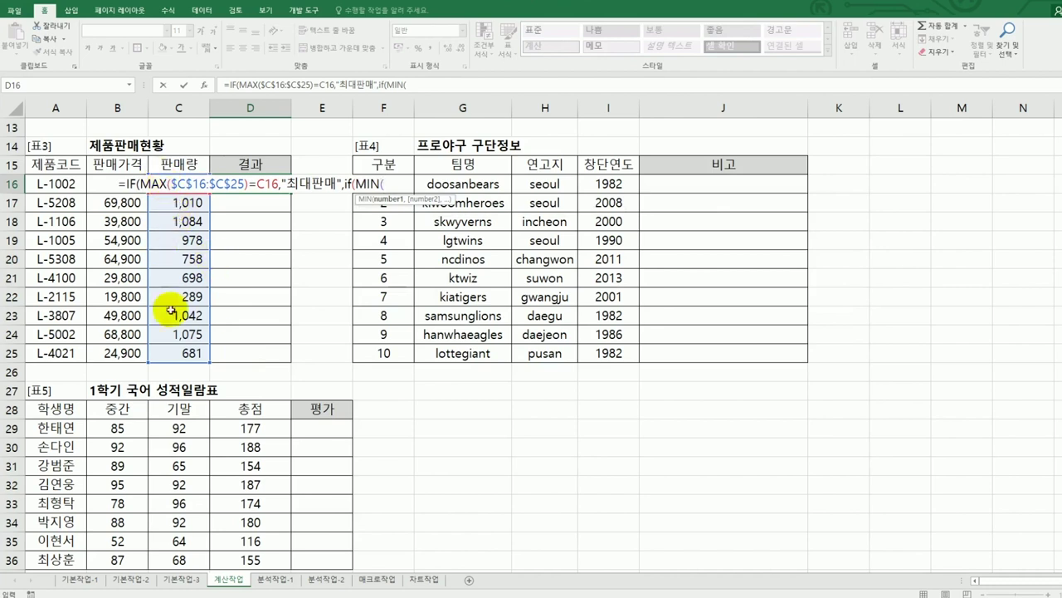
pyautogui.moveTo(166, 353); pyautogui.dragTo(183, 182)
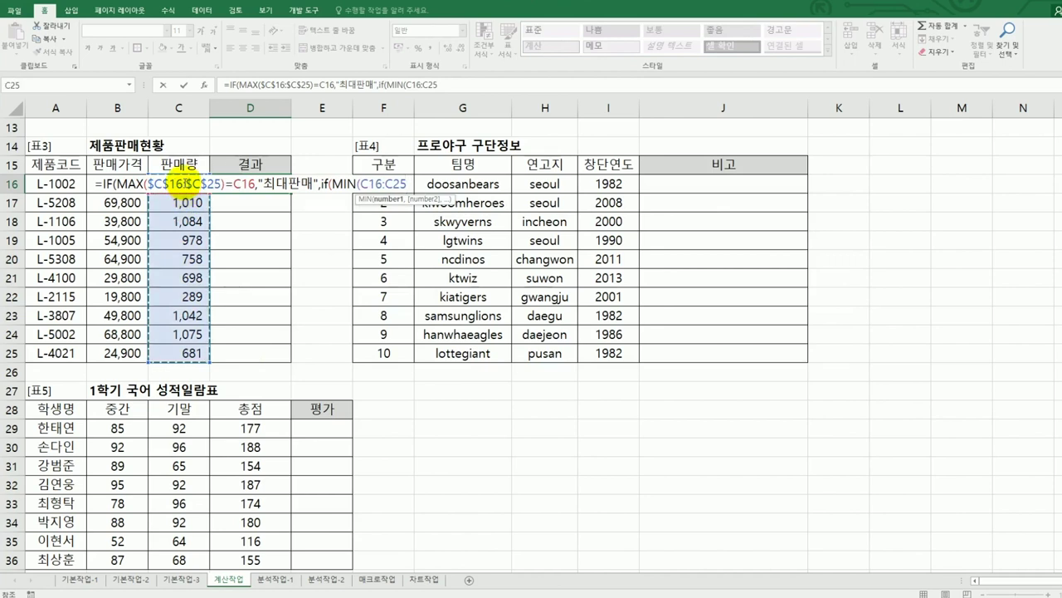
pyautogui.press('F4')
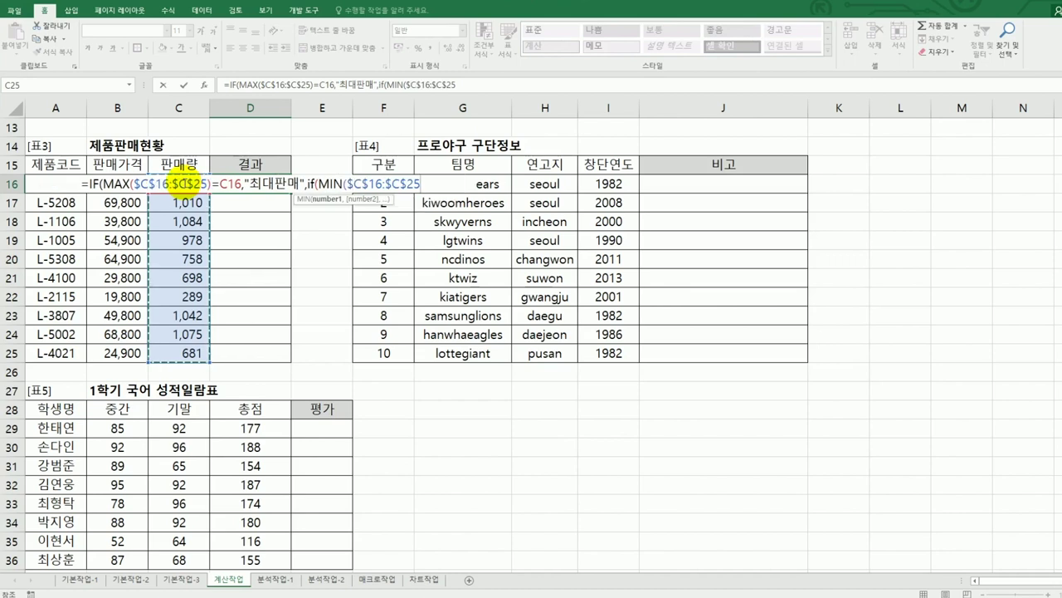
pyautogui.write(')=')
pyautogui.click(182, 179)
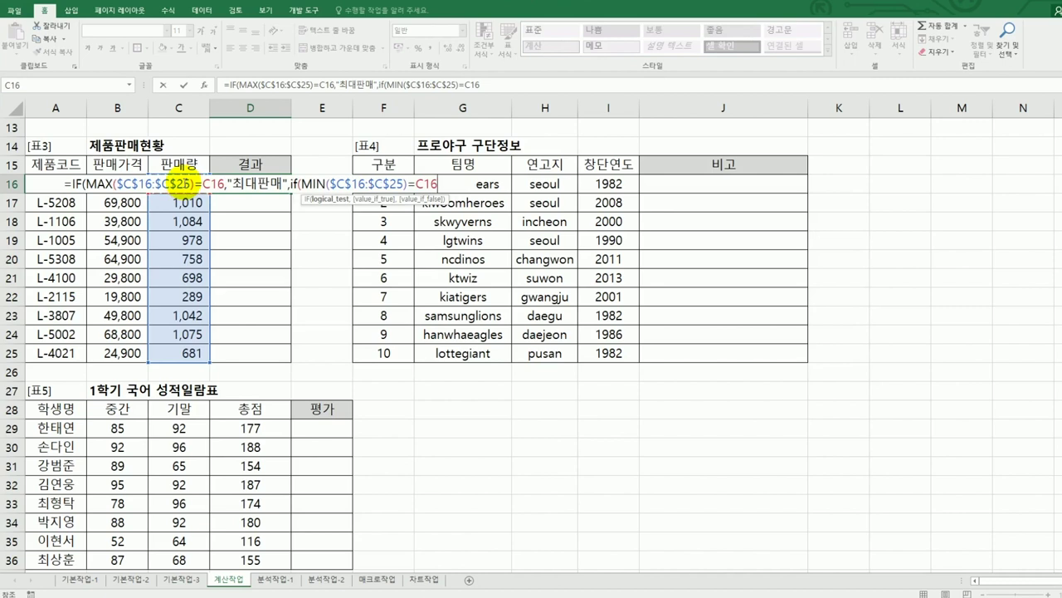
# - Return "최소판매" when the nested IF is true and an empty string "" otherwise, closing both IF functions
pyautogui.write(',"c')
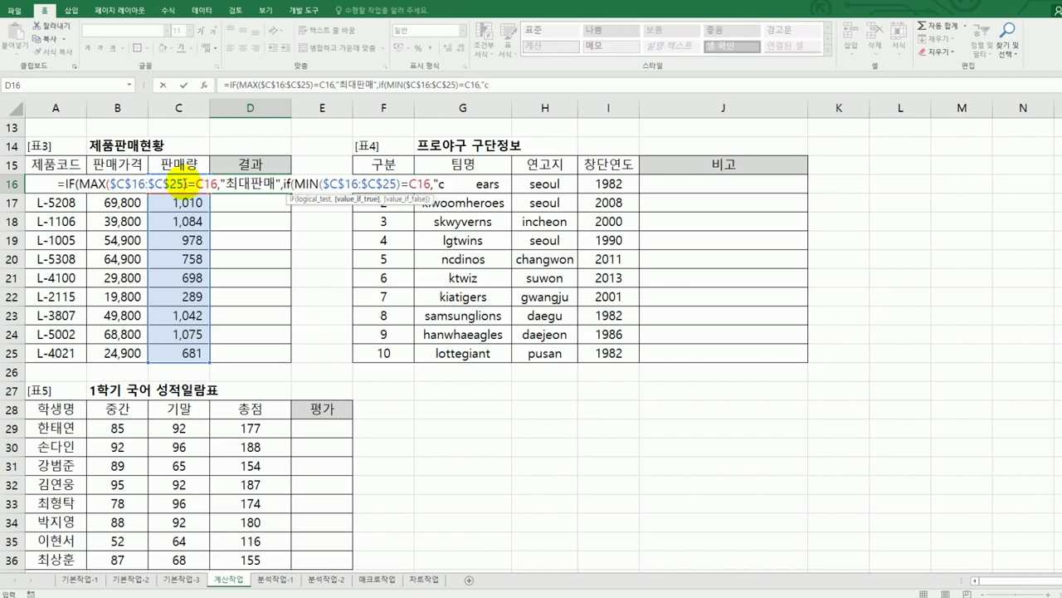
pyautogui.write('초소판매"')
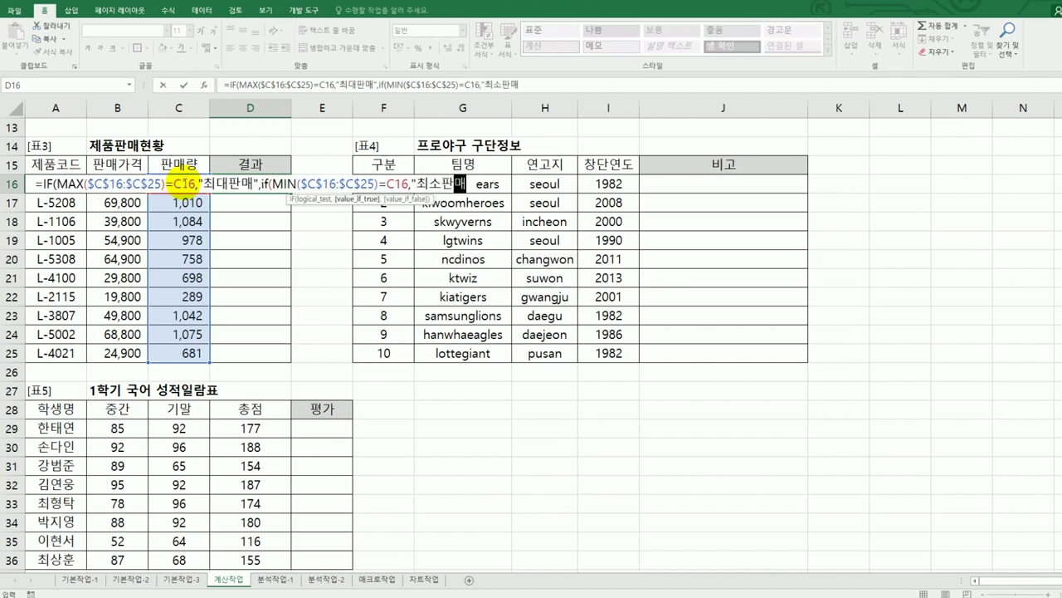
pyautogui.write(',')
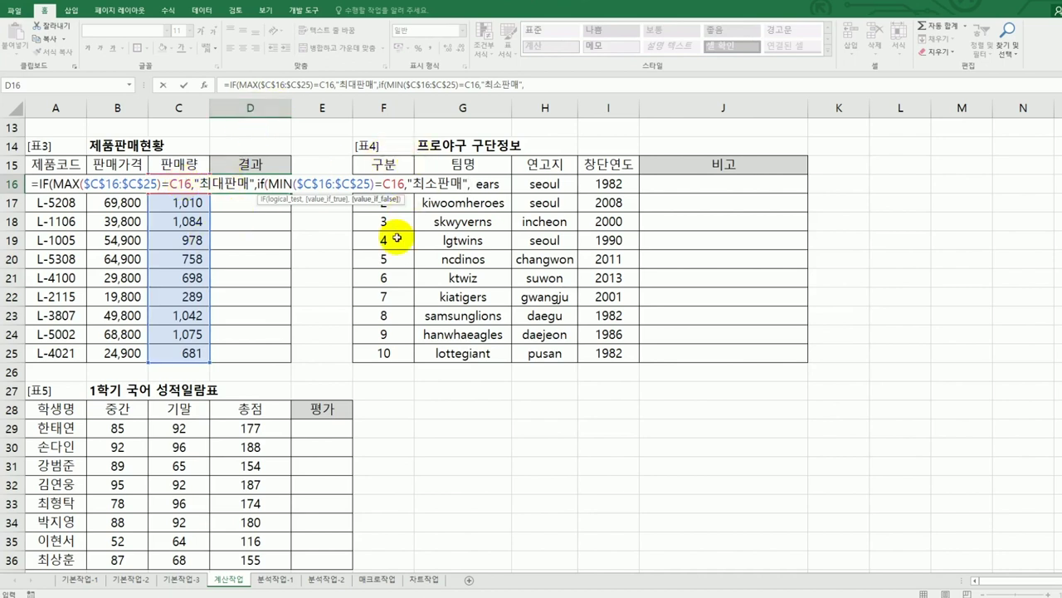
pyautogui.write('""')
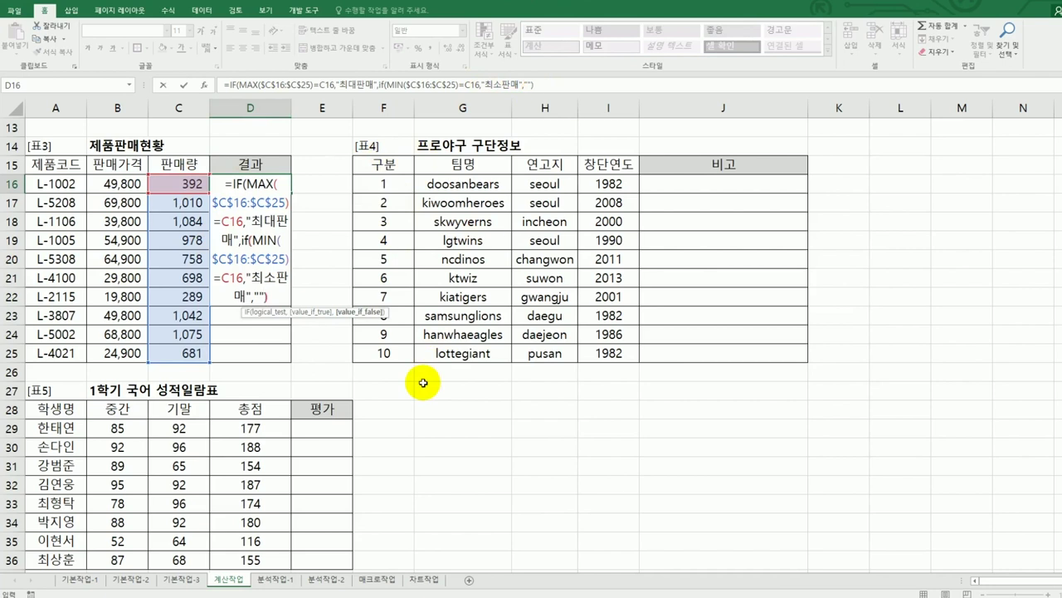
pyautogui.write('))')
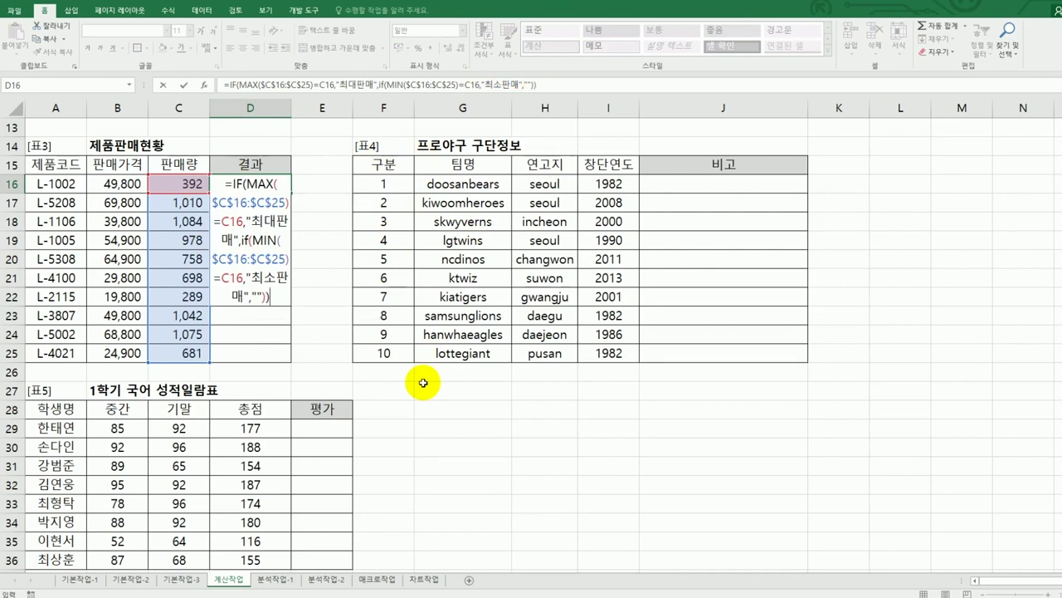
# - Confirm the formula in D16 and copy it down the 결과 column to D25
pyautogui.press('Return')
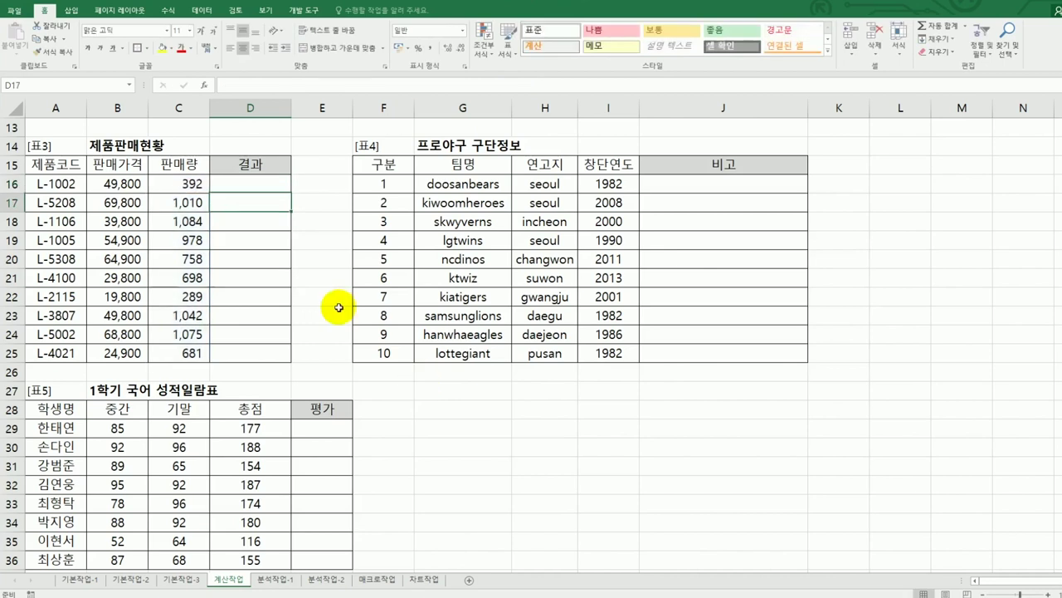
pyautogui.click(279, 183)
pyautogui.moveTo(290, 193); pyautogui.dragTo(271, 367)
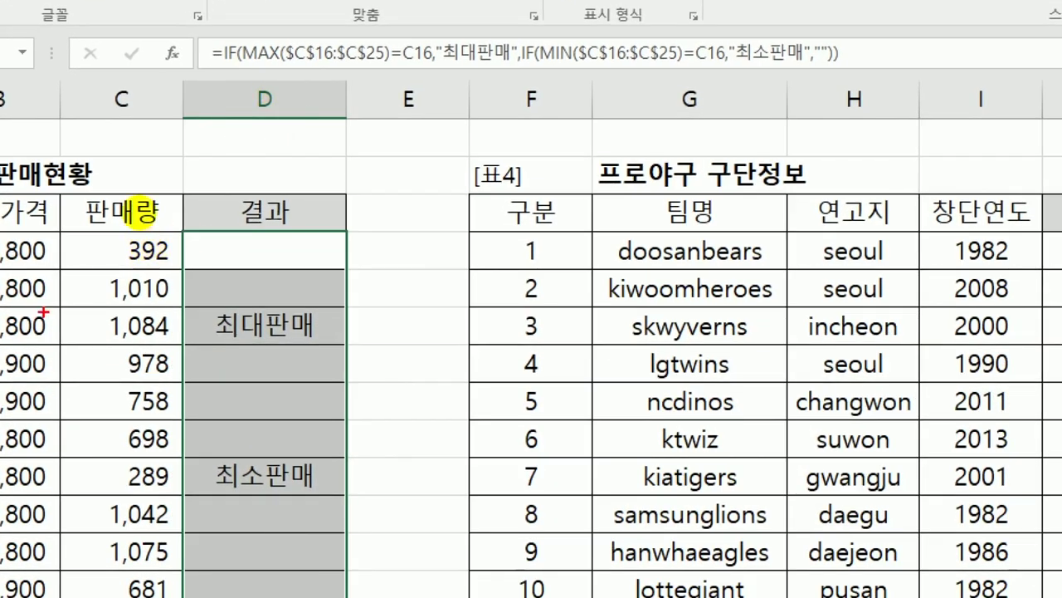
pyautogui.moveTo(52, 240)
pyautogui.mouseDown()
pyautogui.moveTo(50, 365)
pyautogui.moveTo(141, 573)
pyautogui.moveTo(176, 209)
pyautogui.moveTo(37, 241)
pyautogui.mouseUp()
pyautogui.moveTo(245, 73); pyautogui.dragTo(378, 61)
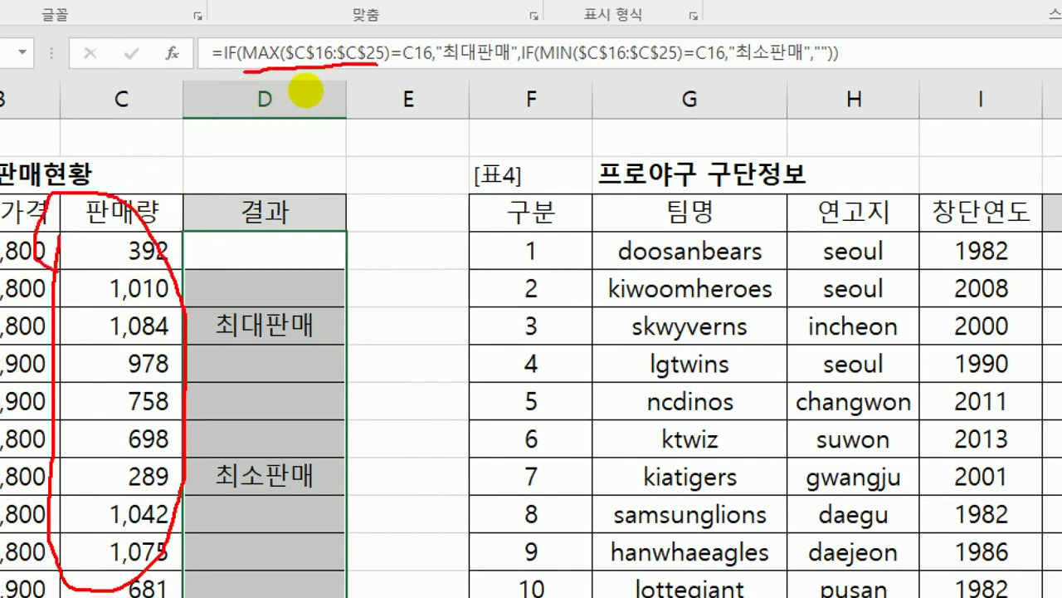
pyautogui.moveTo(148, 259)
pyautogui.mouseDown()
pyautogui.moveTo(190, 185)
pyautogui.moveTo(285, 137)
pyautogui.moveTo(323, 92)
pyautogui.mouseUp()
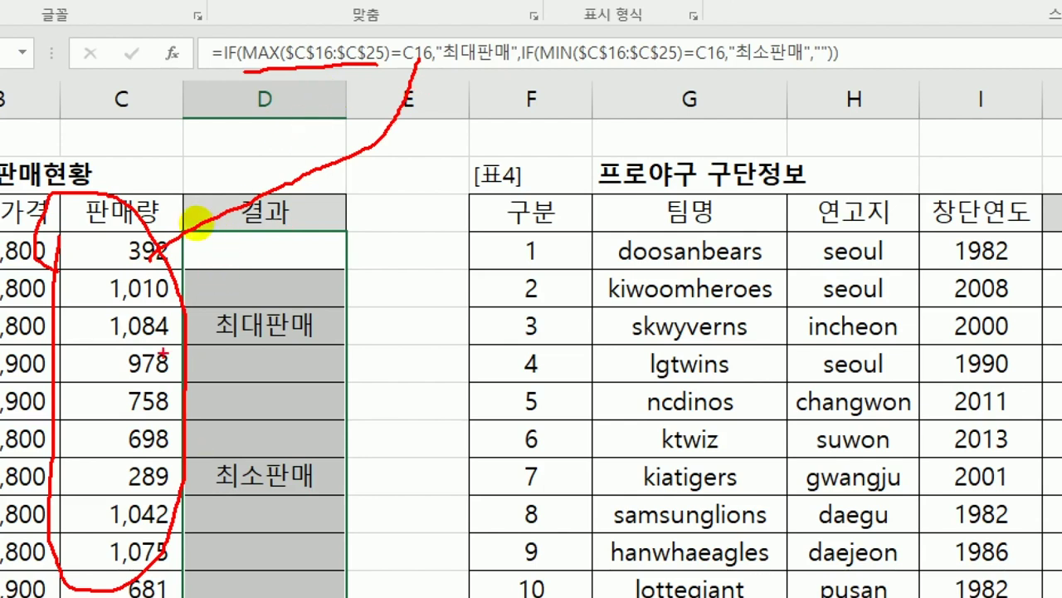
pyautogui.moveTo(303, 25); pyautogui.dragTo(325, 16)
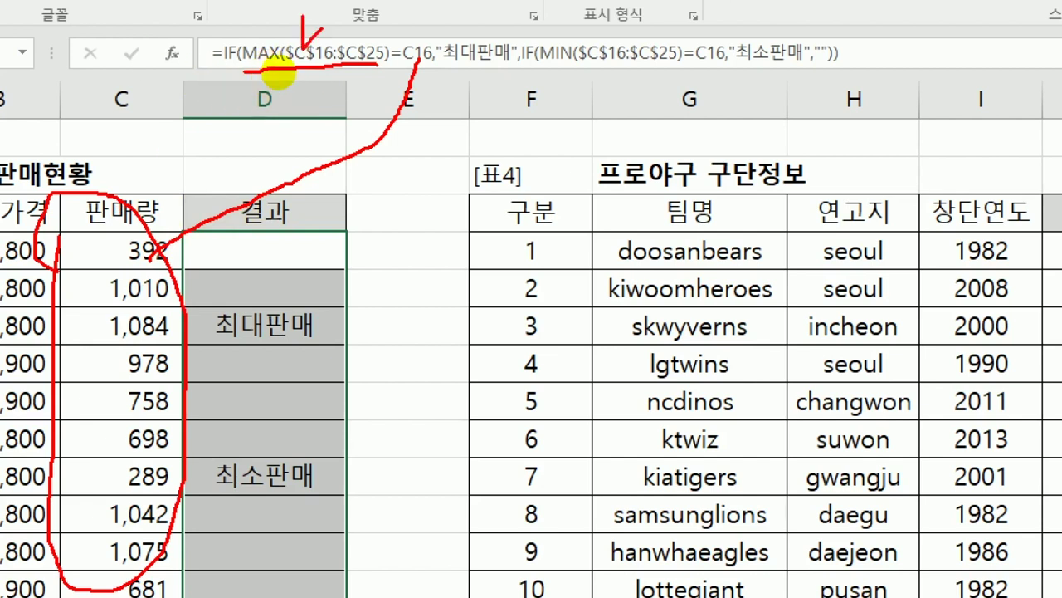
pyautogui.moveTo(442, 69); pyautogui.dragTo(496, 68)
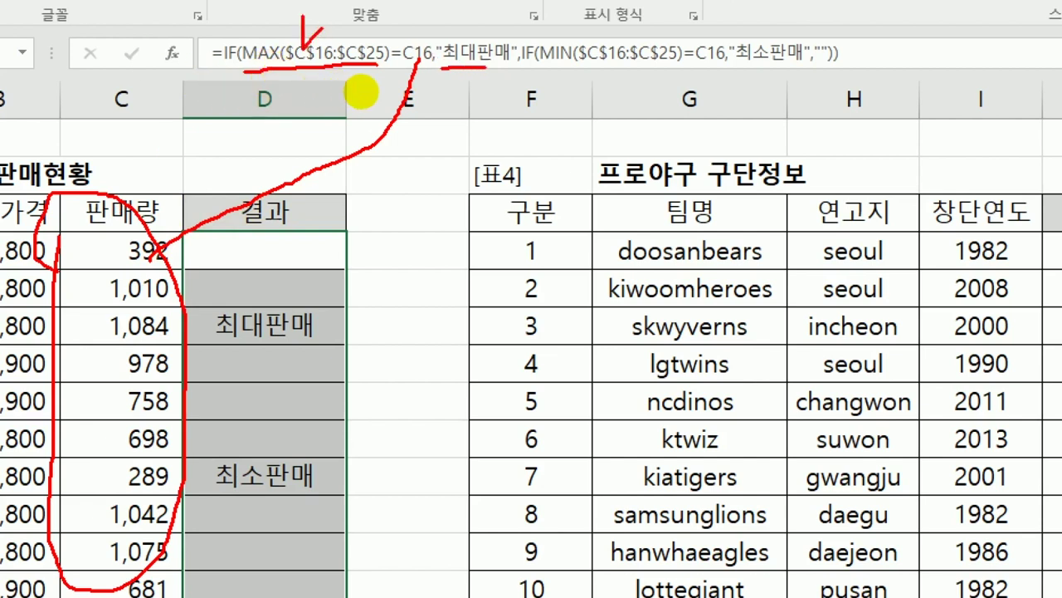
pyautogui.moveTo(432, 2); pyautogui.dragTo(413, 131)
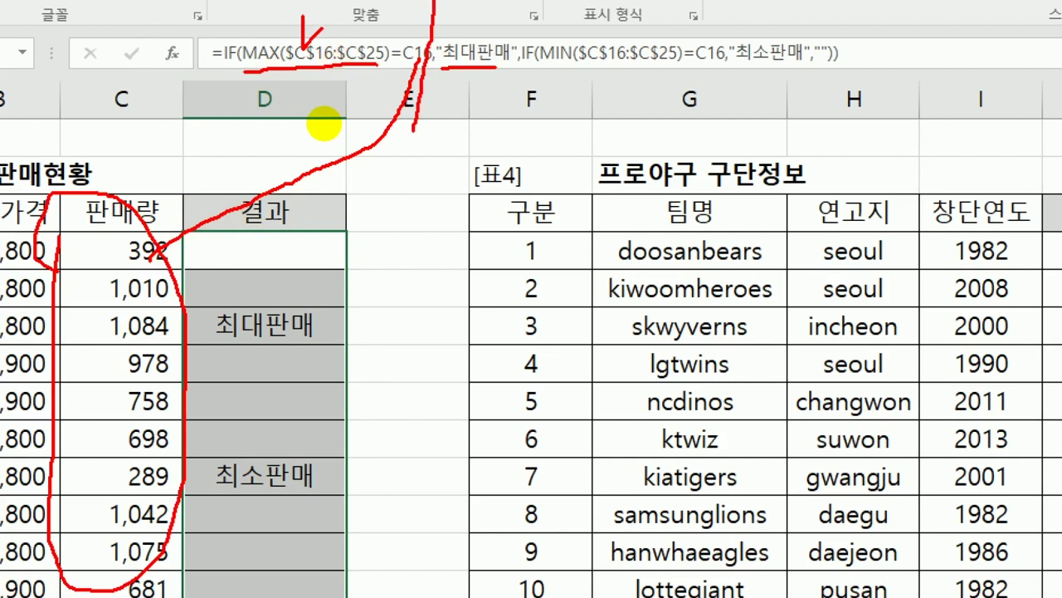
pyautogui.moveTo(536, 1); pyautogui.dragTo(480, 141)
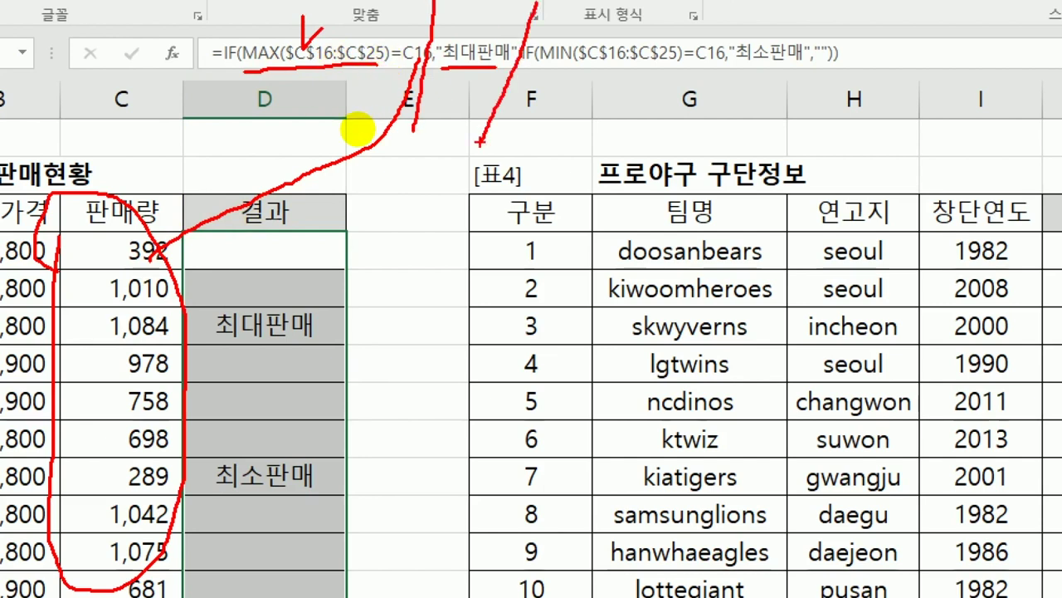
pyautogui.moveTo(822, 73); pyautogui.dragTo(498, 81)
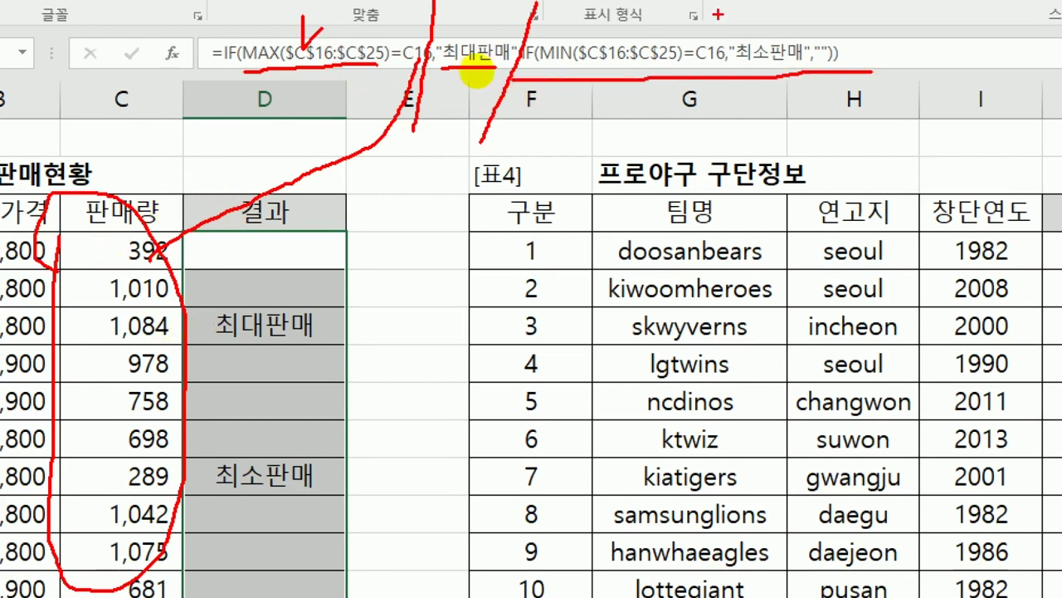
pyautogui.moveTo(748, 12); pyautogui.dragTo(712, 114)
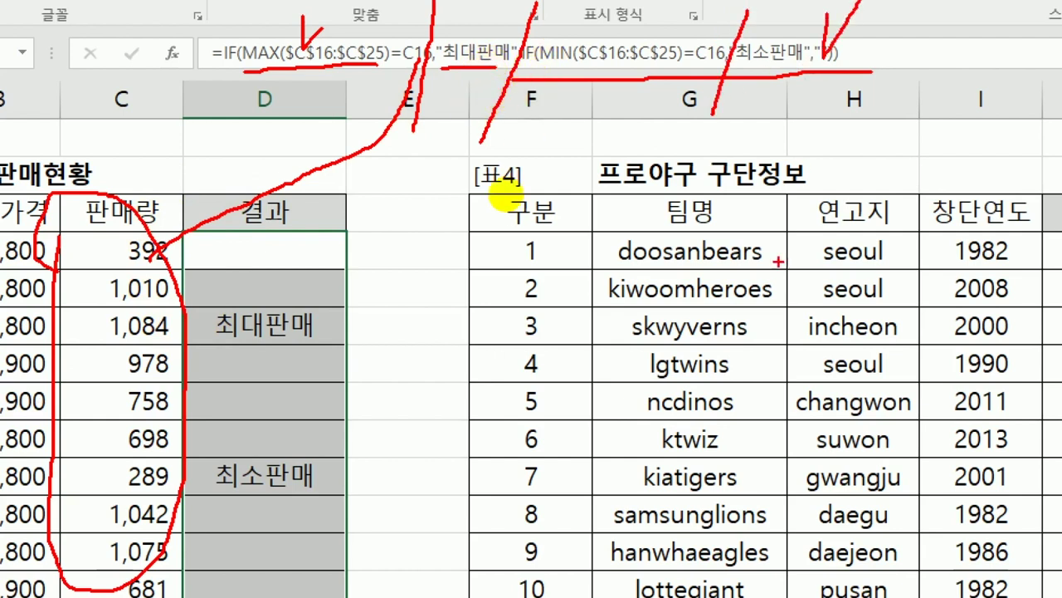
pyautogui.press('Escape')
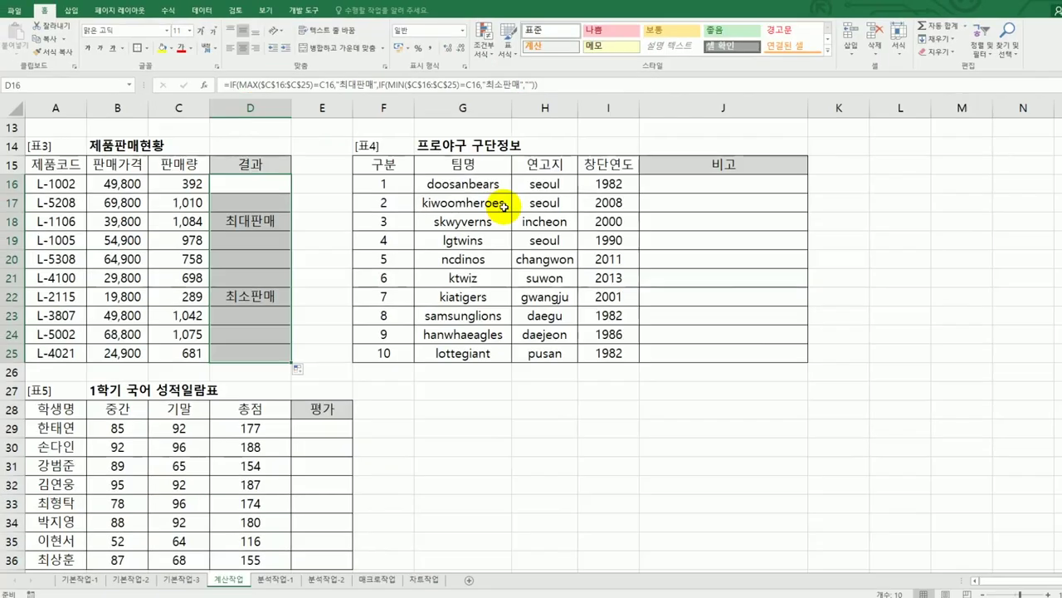
# - Start the 비고 formula in J16 with UPPER of the 팀명 in G16
pyautogui.click(655, 183)
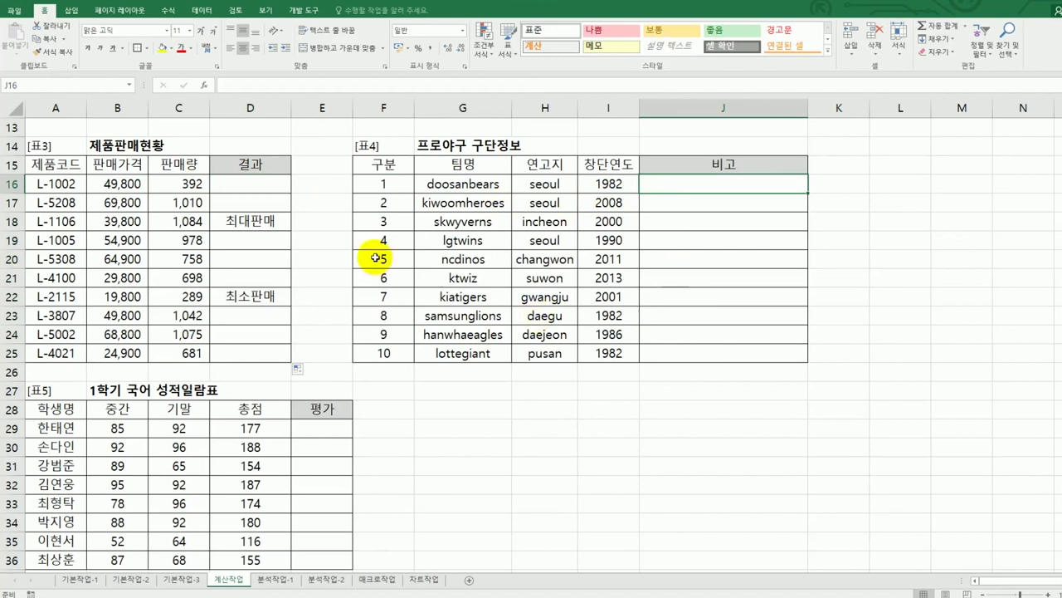
pyautogui.click(440, 183)
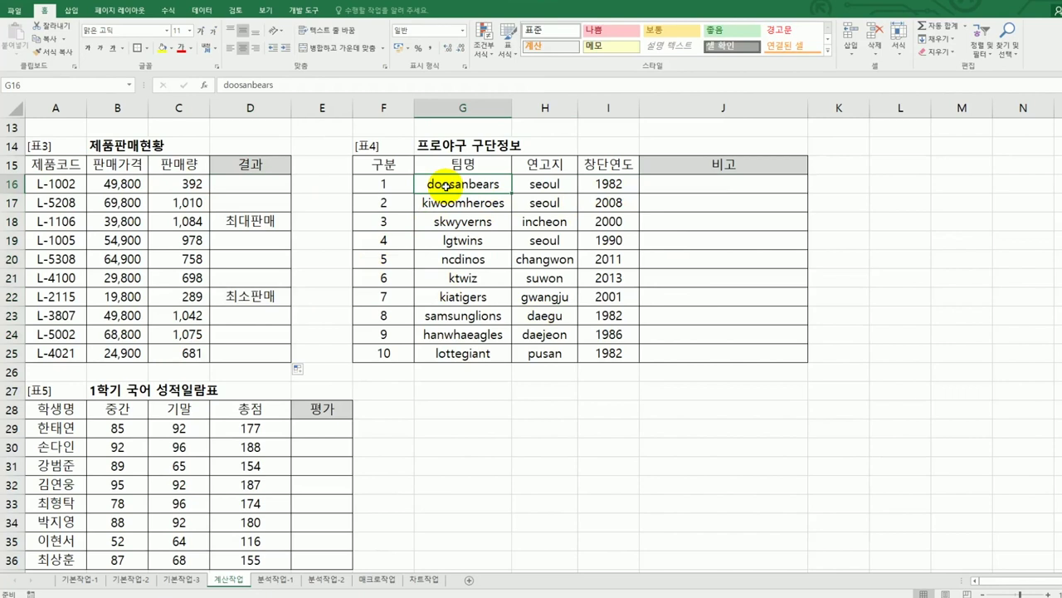
pyautogui.click(537, 184)
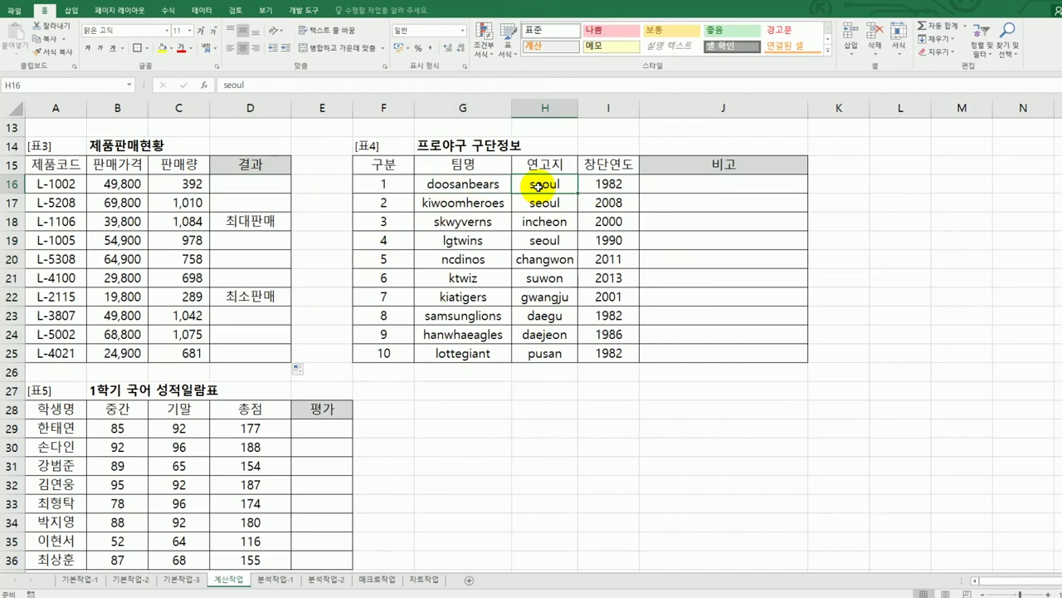
pyautogui.click(735, 188)
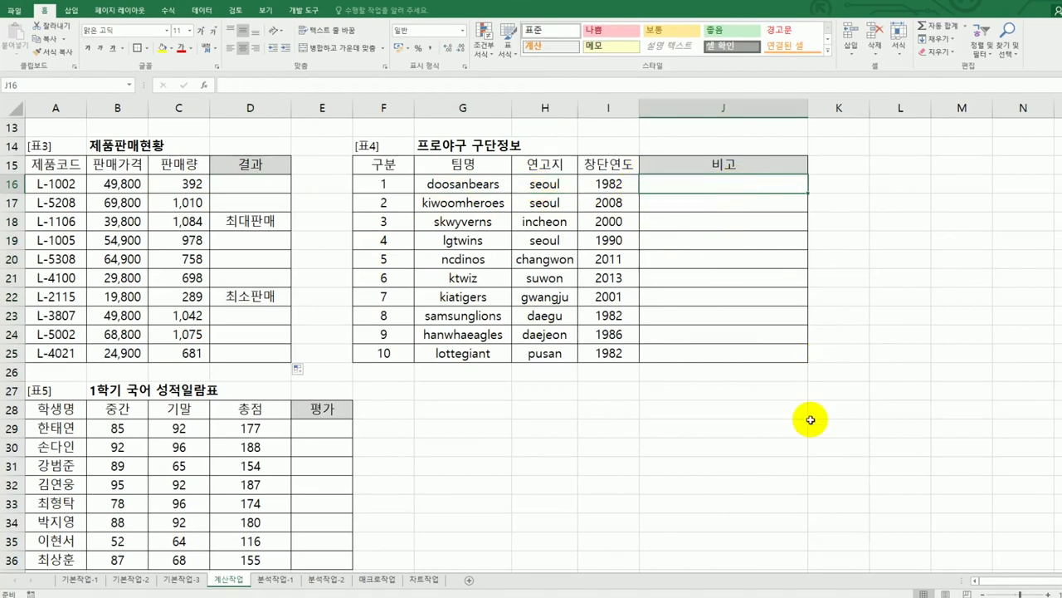
pyautogui.write('=')
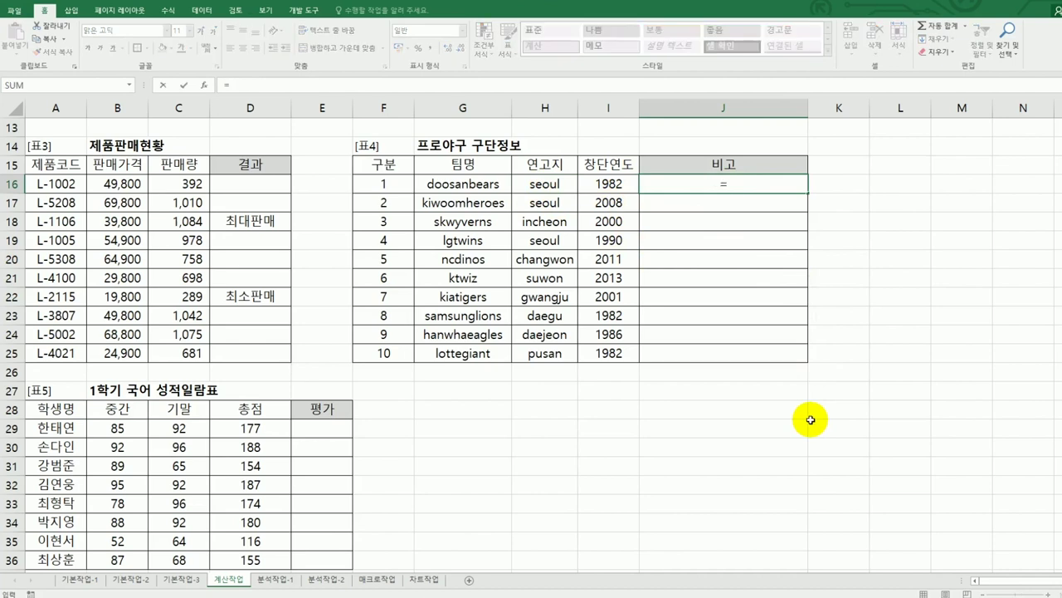
pyautogui.write('up')
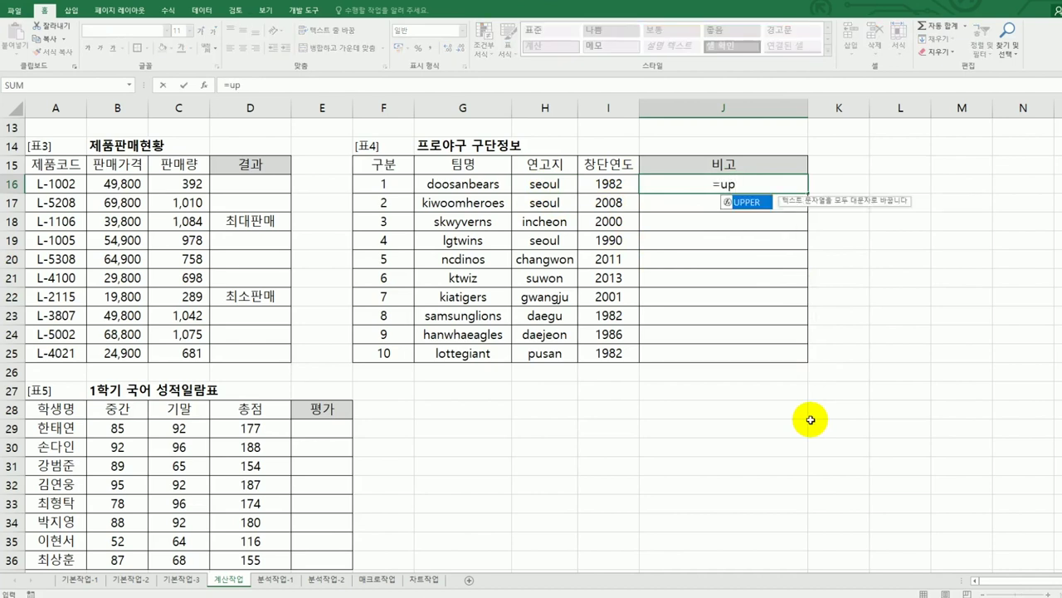
pyautogui.press('Tab')
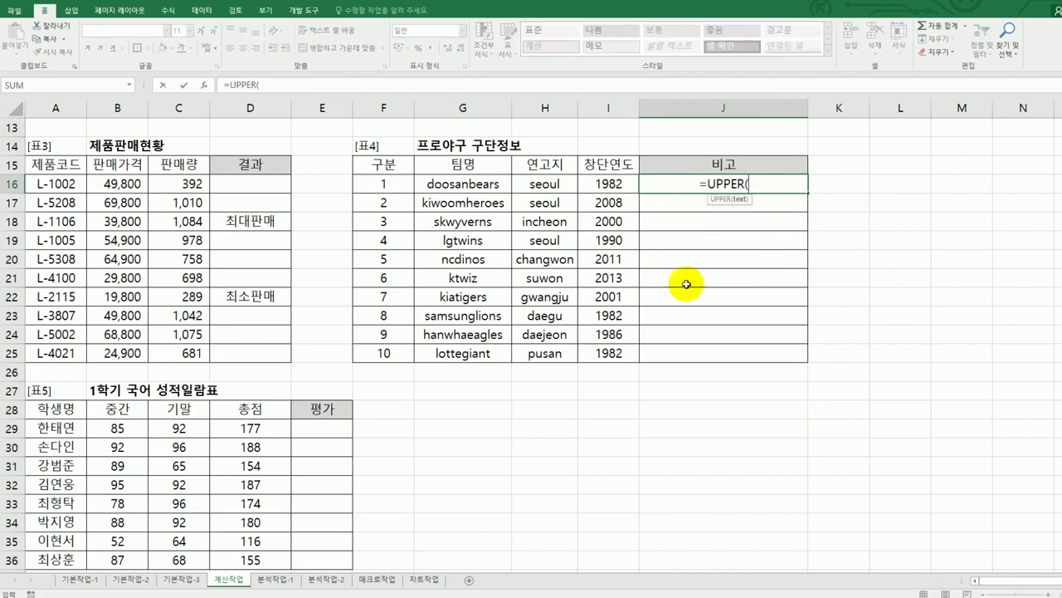
pyautogui.click(501, 182)
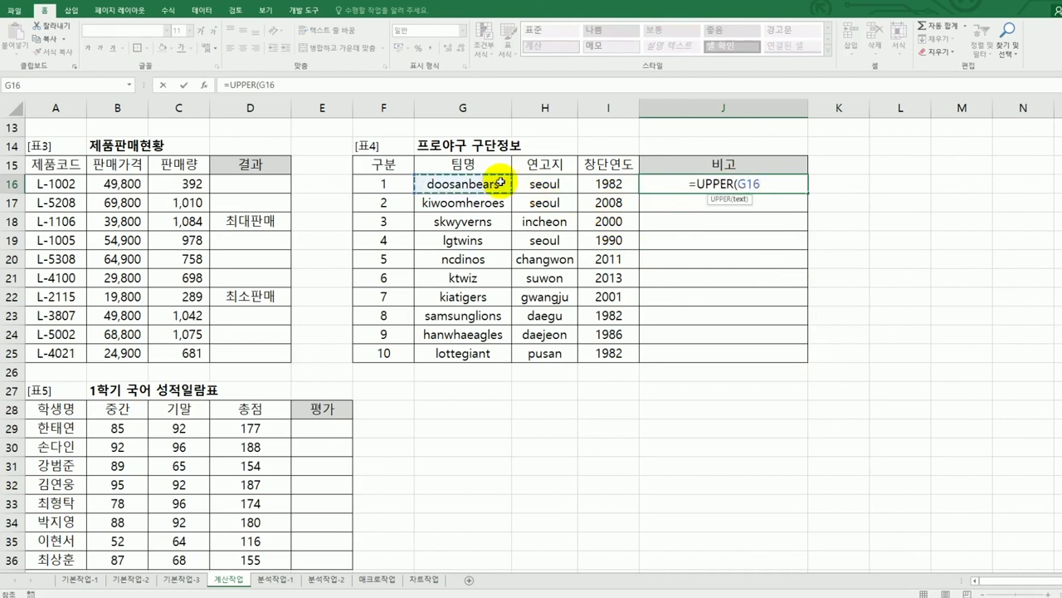
pyautogui.write(')')
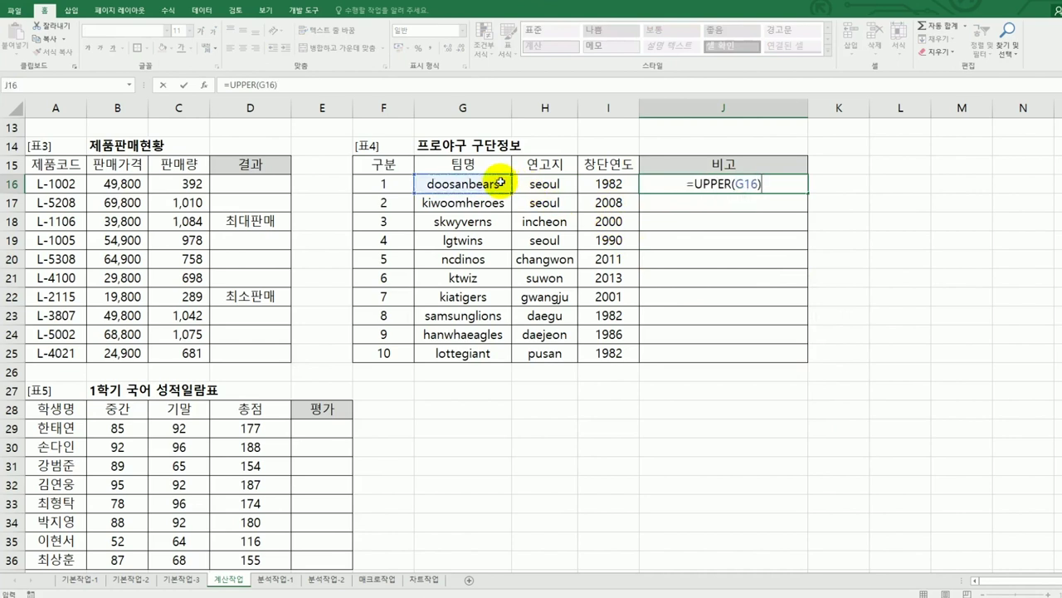
# - Append "(", PROPER of the 연고지 in H16, and ")" to the formula, joined with & operators
pyautogui.write('&"("')
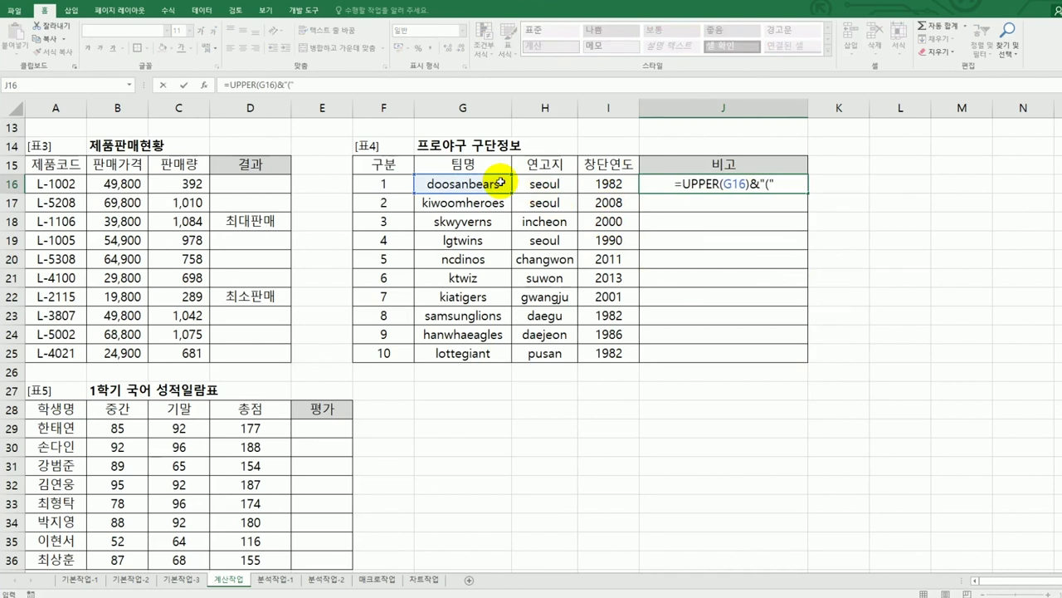
pyautogui.write('&')
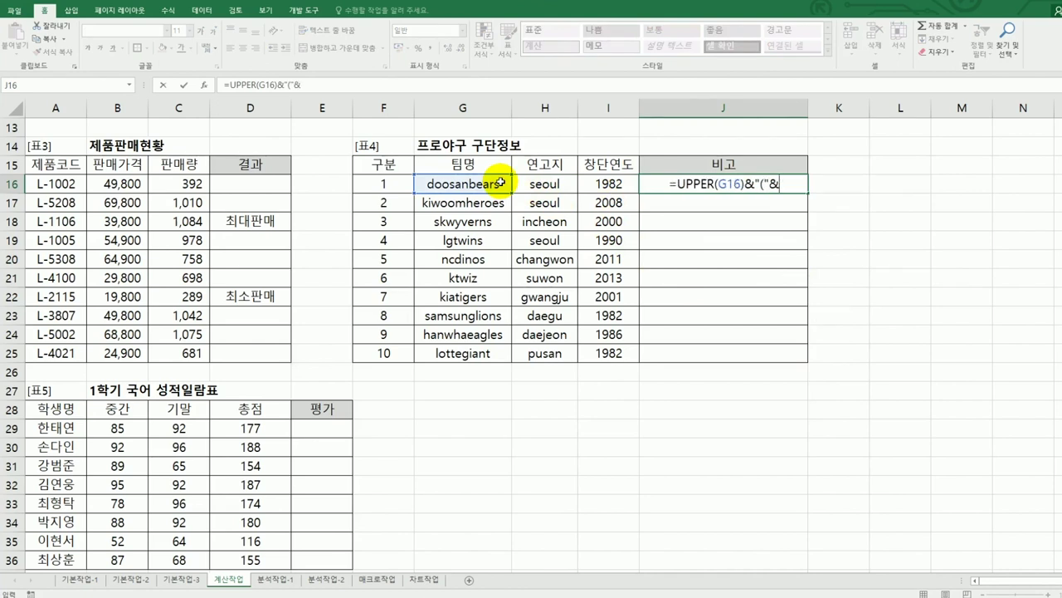
pyautogui.write('pro')
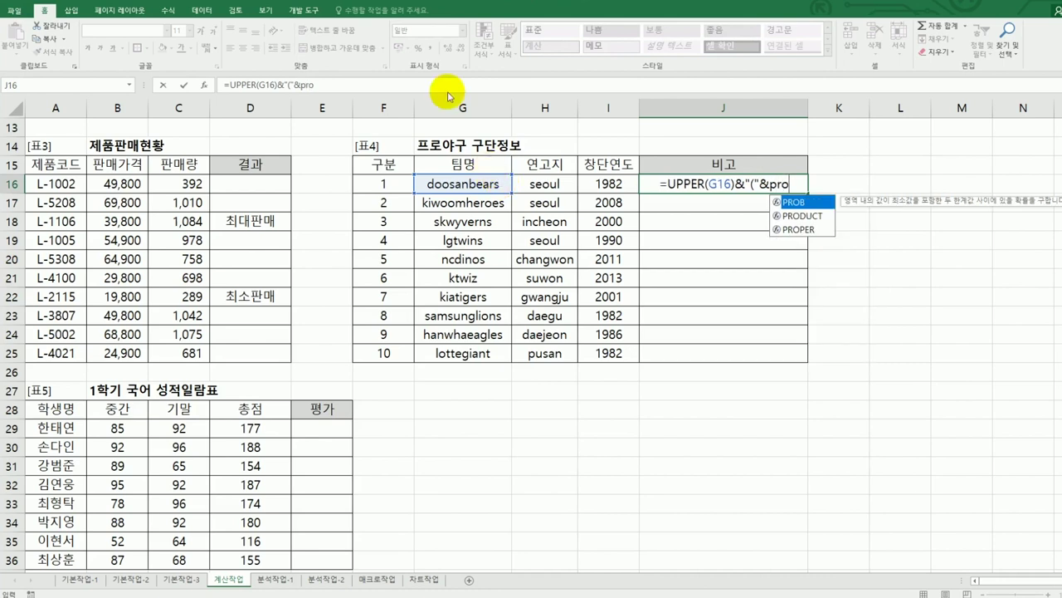
pyautogui.doubleClick(793, 230)
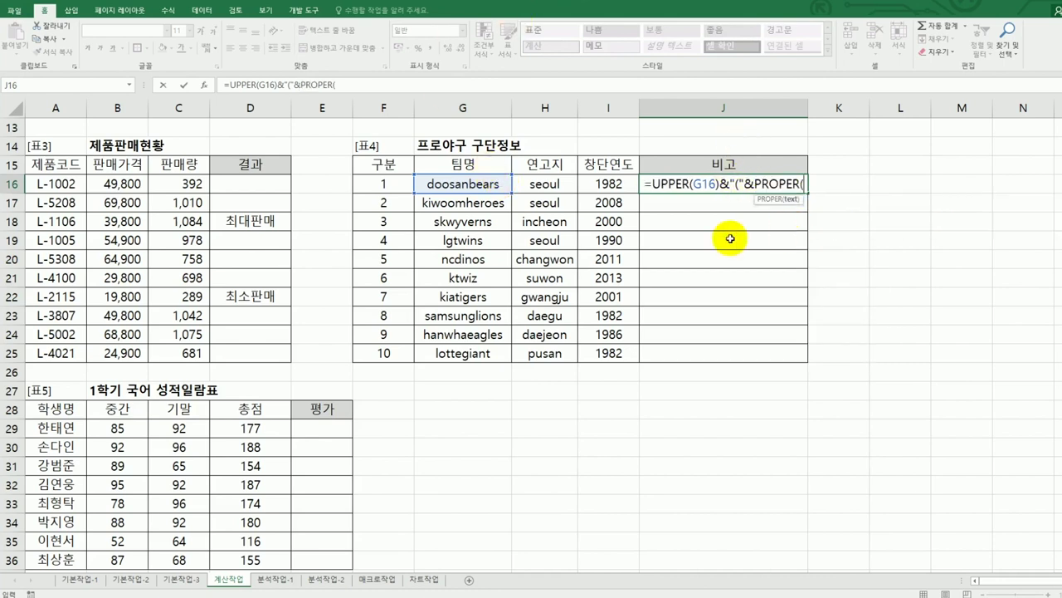
pyautogui.click(560, 184)
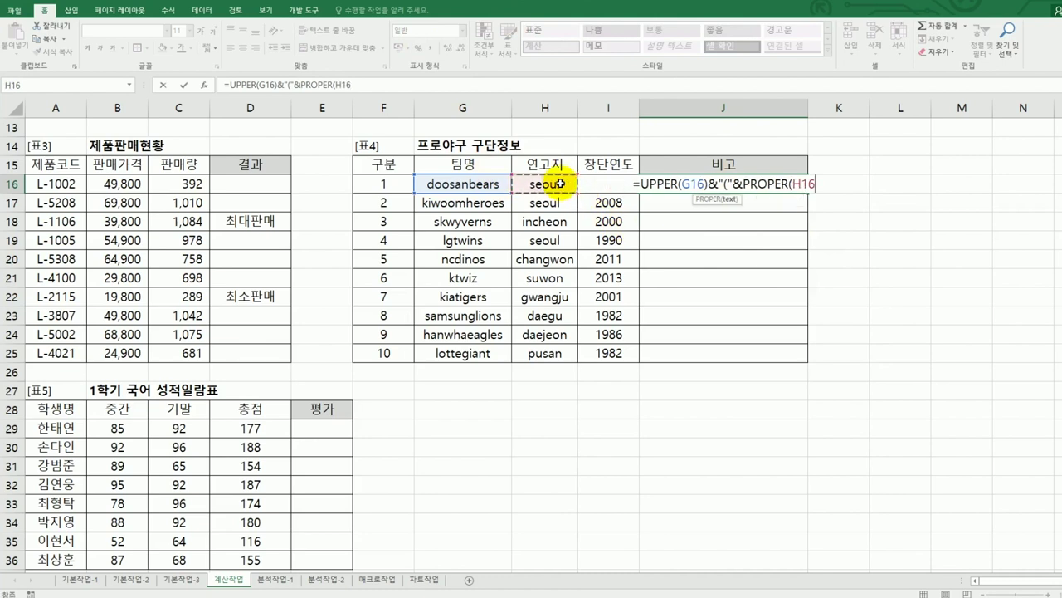
pyautogui.write(')')
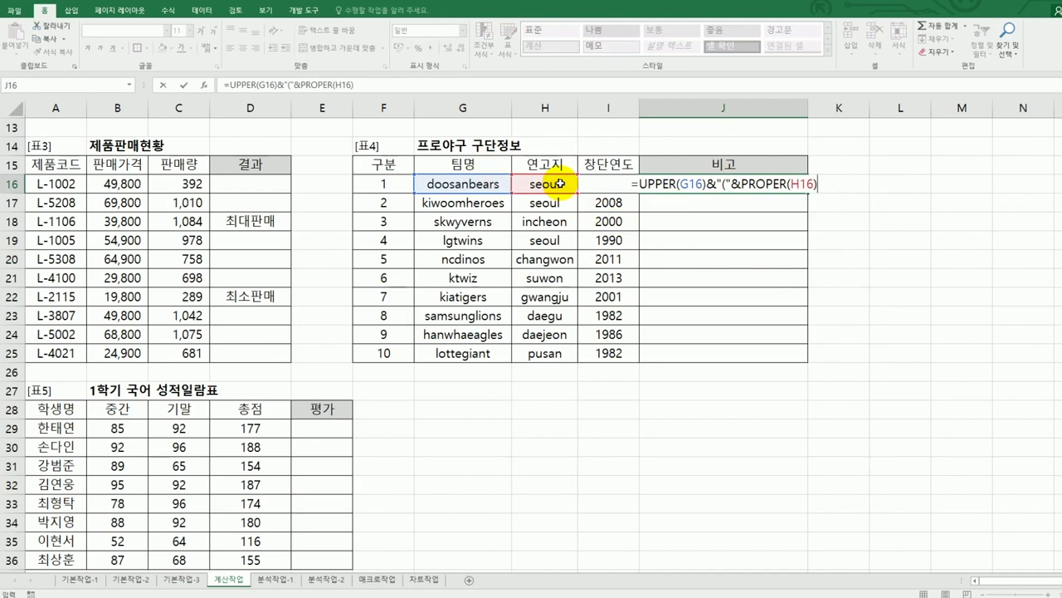
pyautogui.write('&')
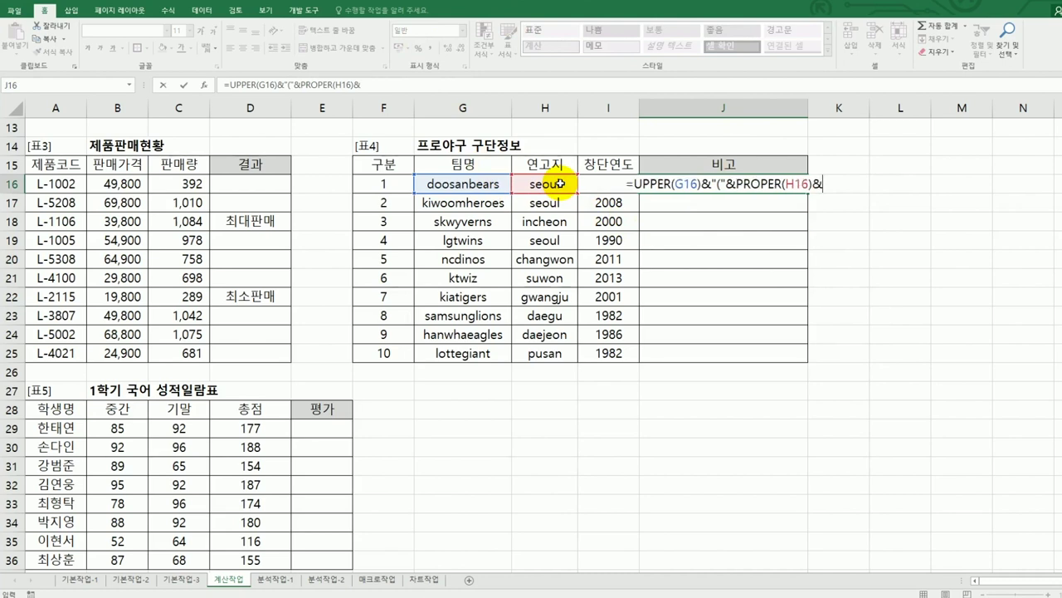
pyautogui.write('")"')
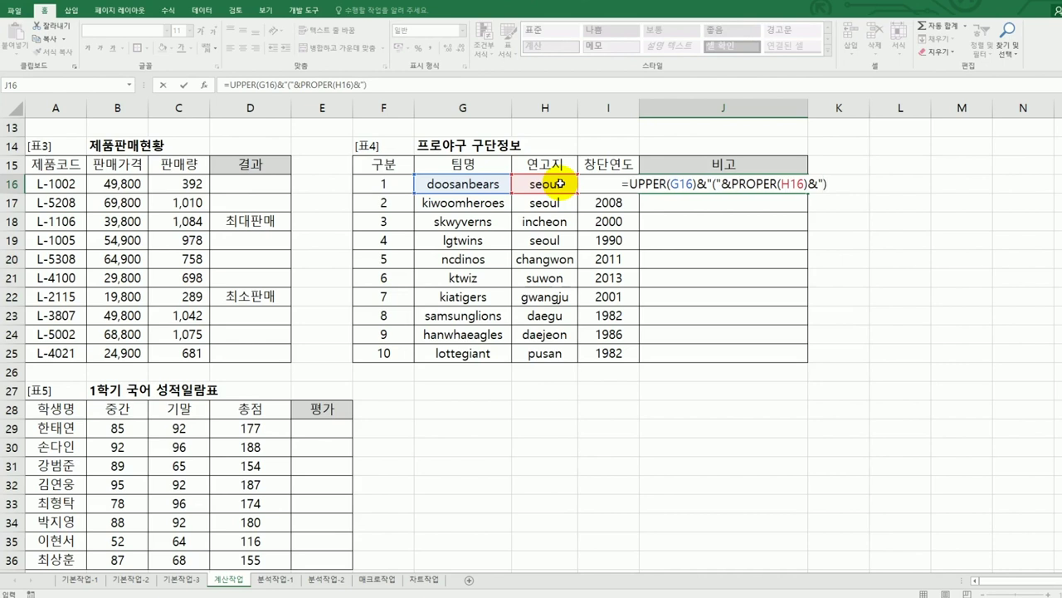
pyautogui.write('"')
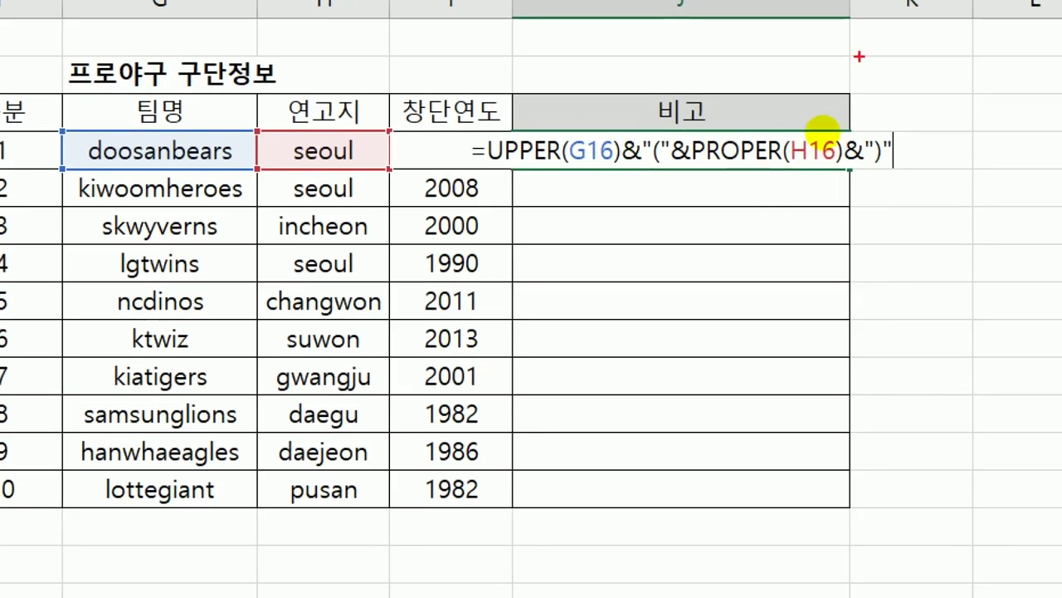
# - Confirm the formula in J16 and copy it down the 비고 column to J25
pyautogui.moveTo(624, 182); pyautogui.dragTo(677, 176)
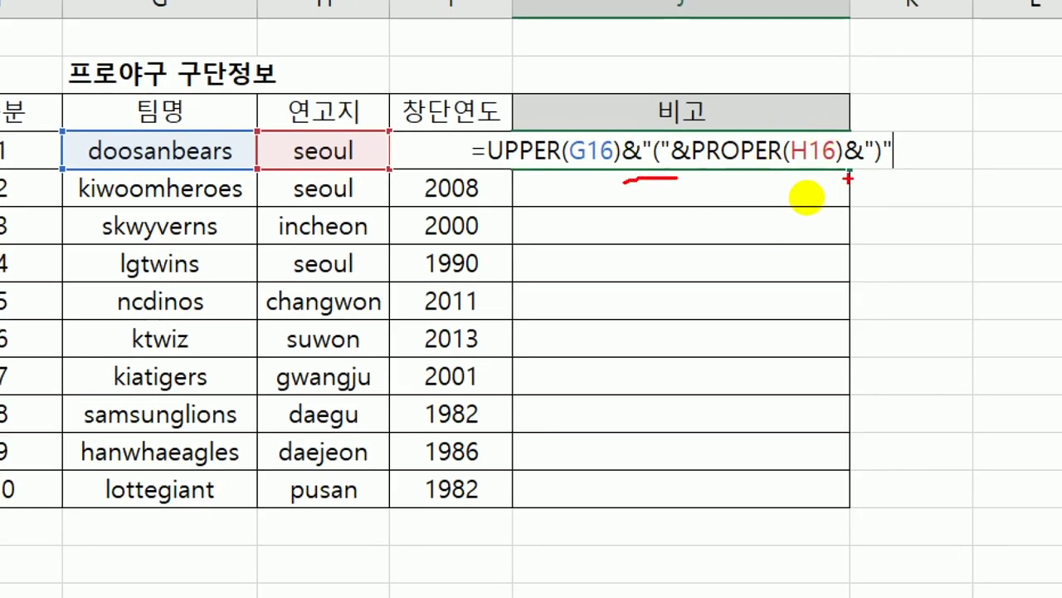
pyautogui.moveTo(848, 179); pyautogui.dragTo(898, 178)
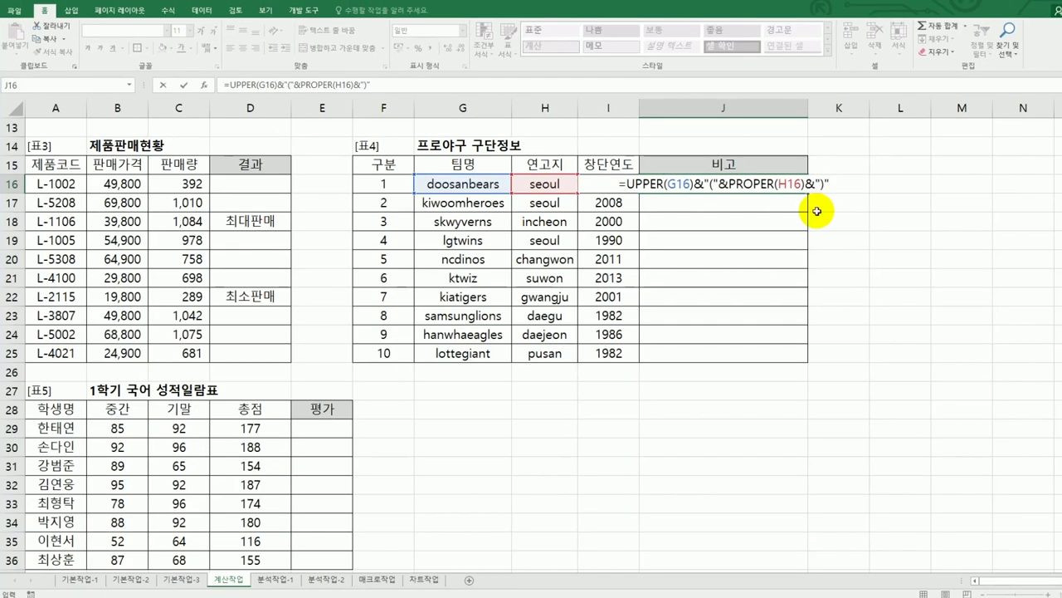
pyautogui.hotkey('ctrl', 'Return')
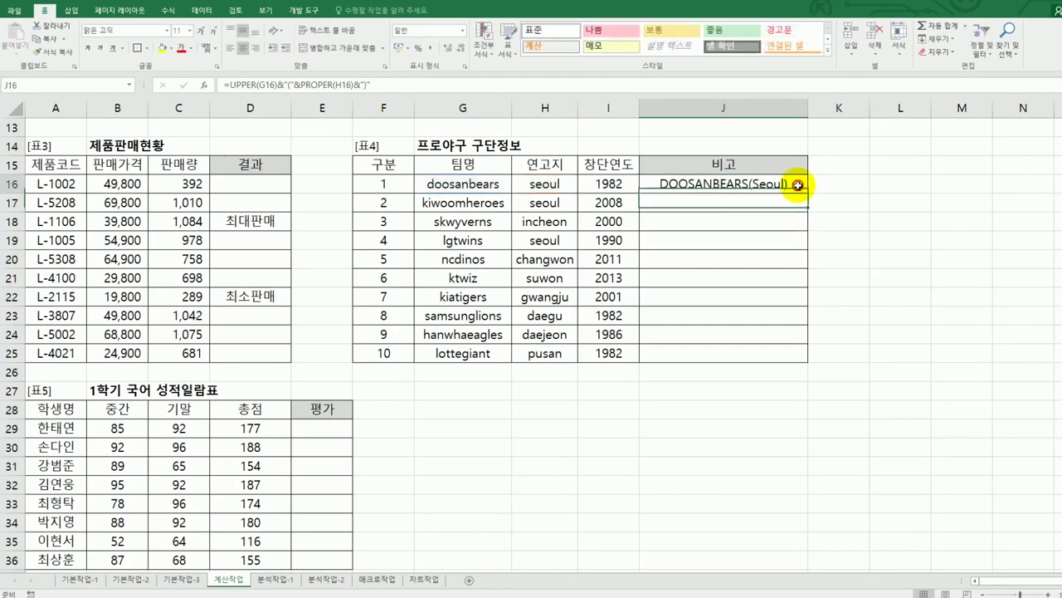
pyautogui.moveTo(805, 193); pyautogui.dragTo(790, 357)
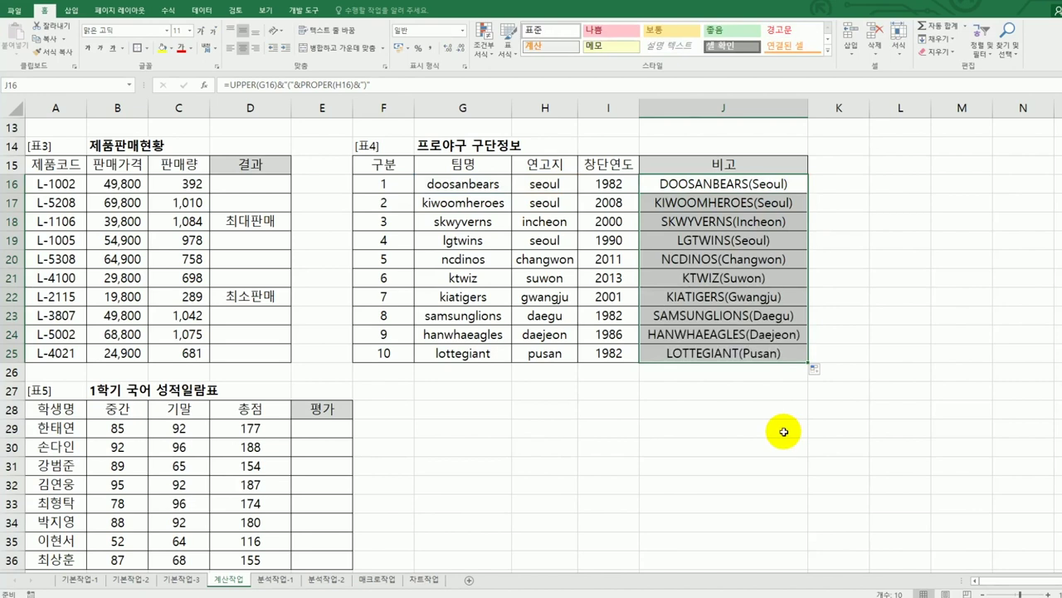
# - Enter an AVERAGE formula over the 중간 and 기말 scores B29:C29 in E29 of the 1학기 국어 성적일람표
pyautogui.scroll(-5, 785, 432)
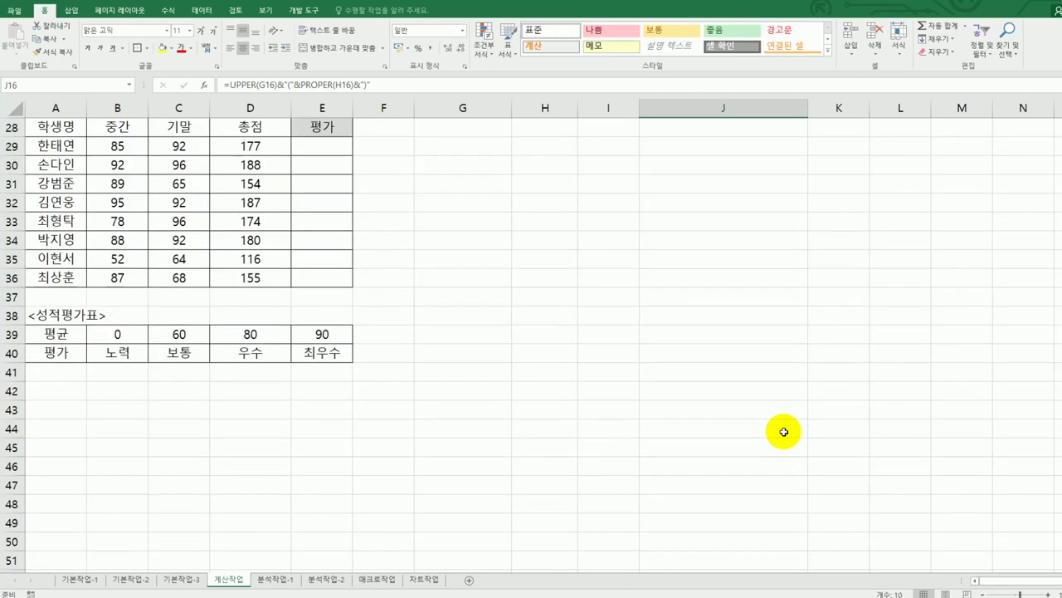
pyautogui.scroll(1, 784, 431)
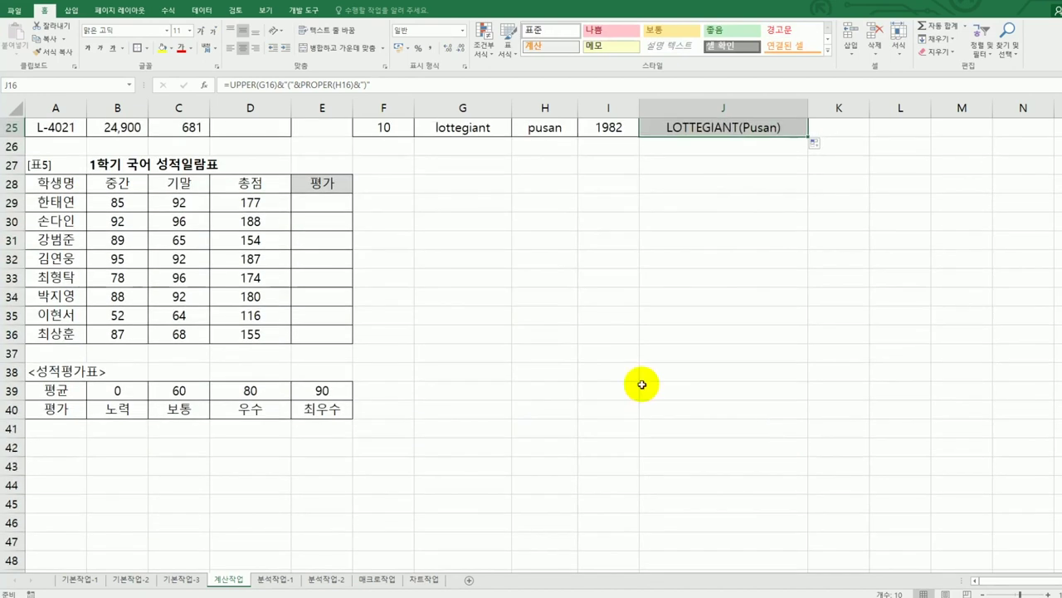
pyautogui.click(344, 208)
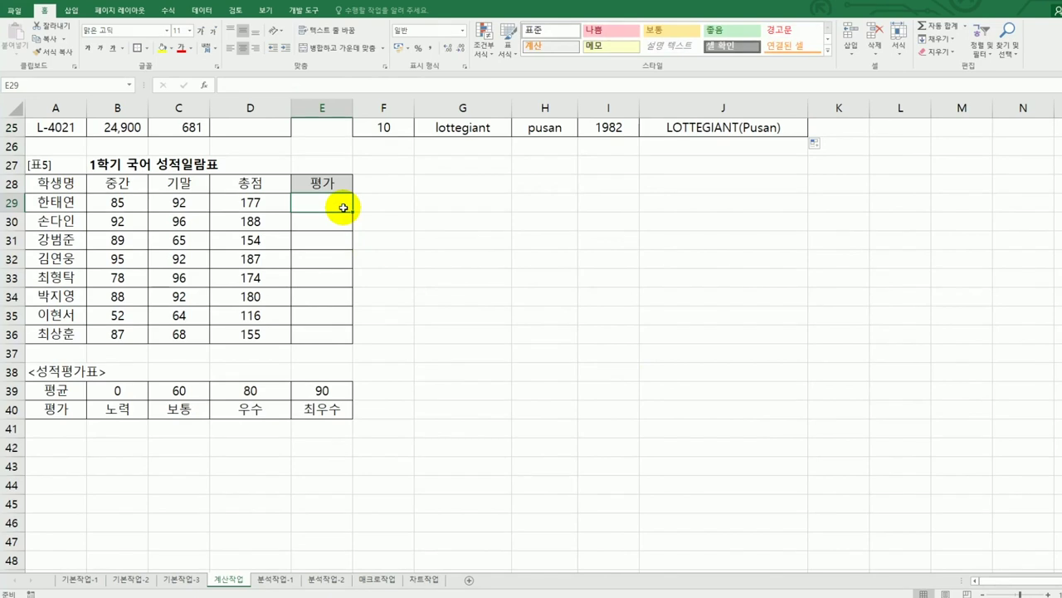
pyautogui.moveTo(140, 199); pyautogui.dragTo(156, 202)
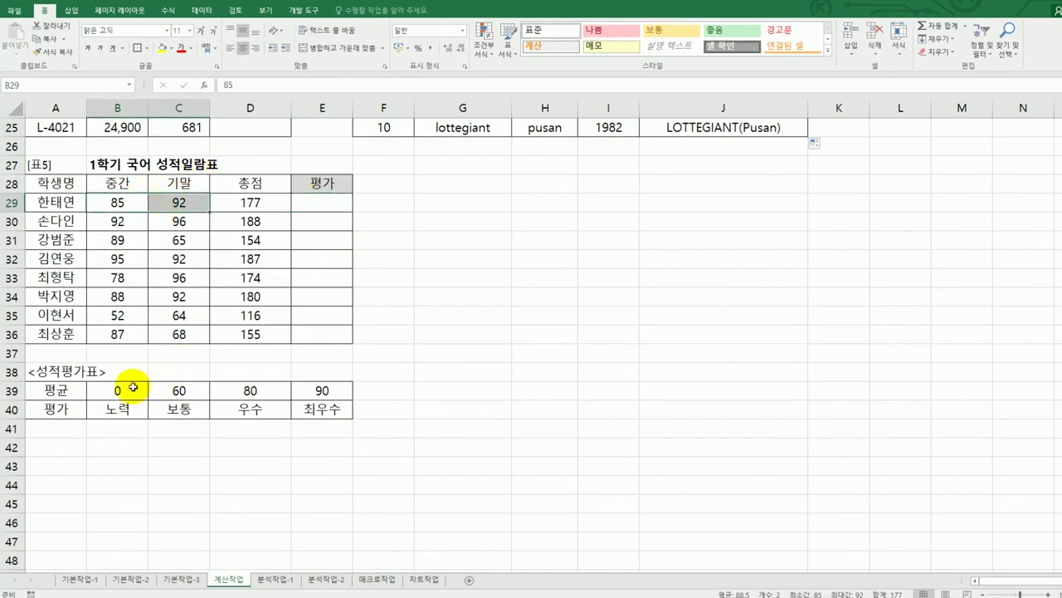
pyautogui.moveTo(130, 392); pyautogui.dragTo(314, 392)
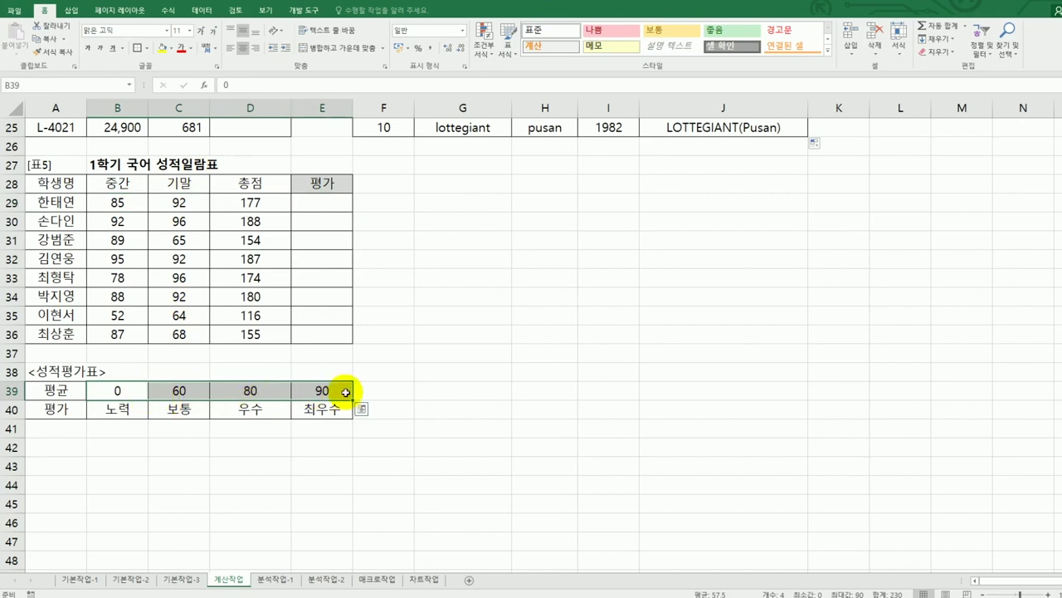
pyautogui.click(325, 203)
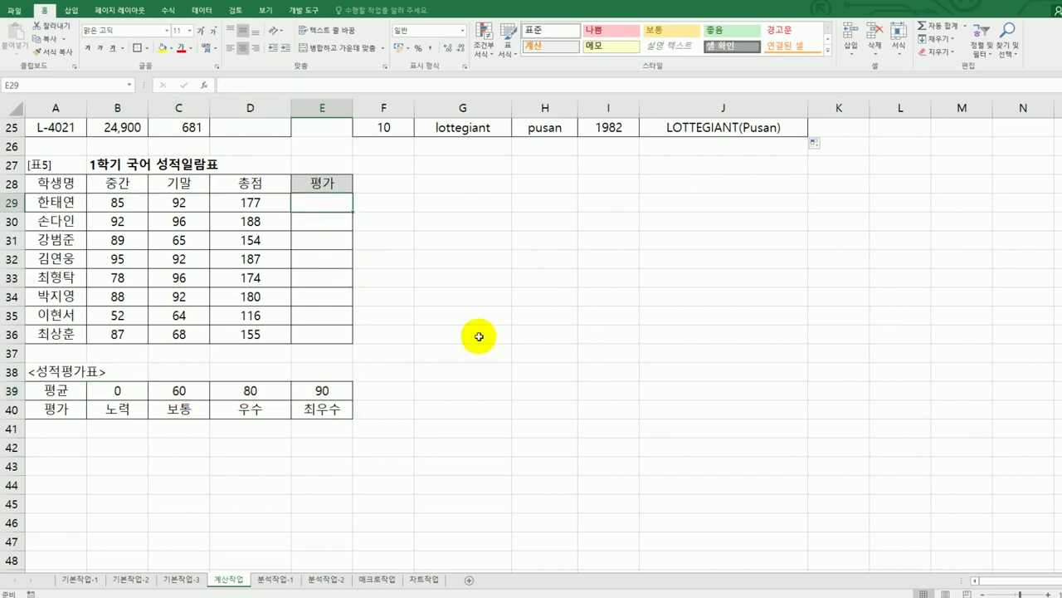
pyautogui.write('=')
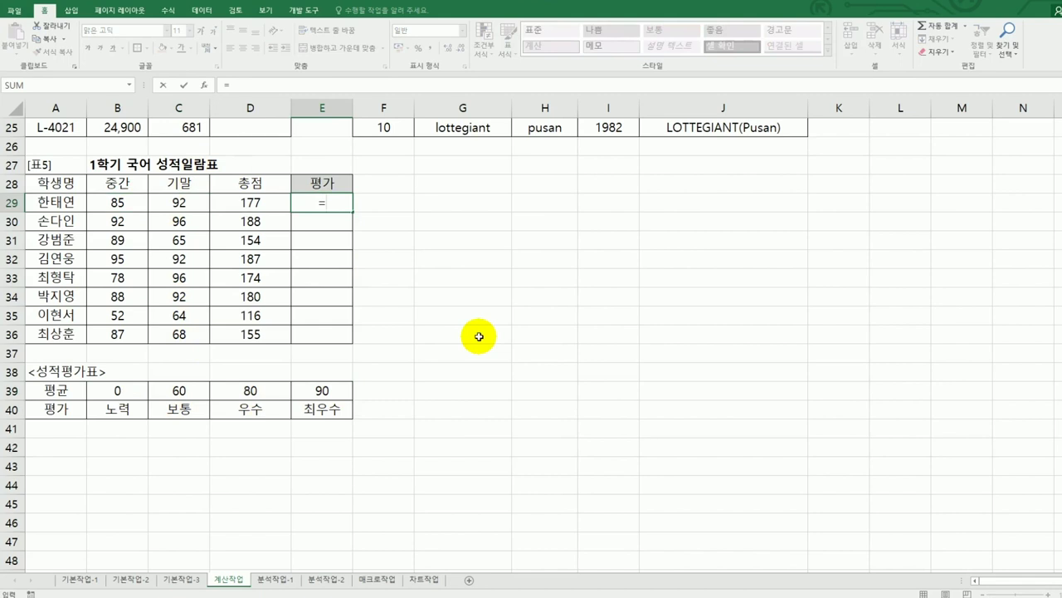
pyautogui.write('av')
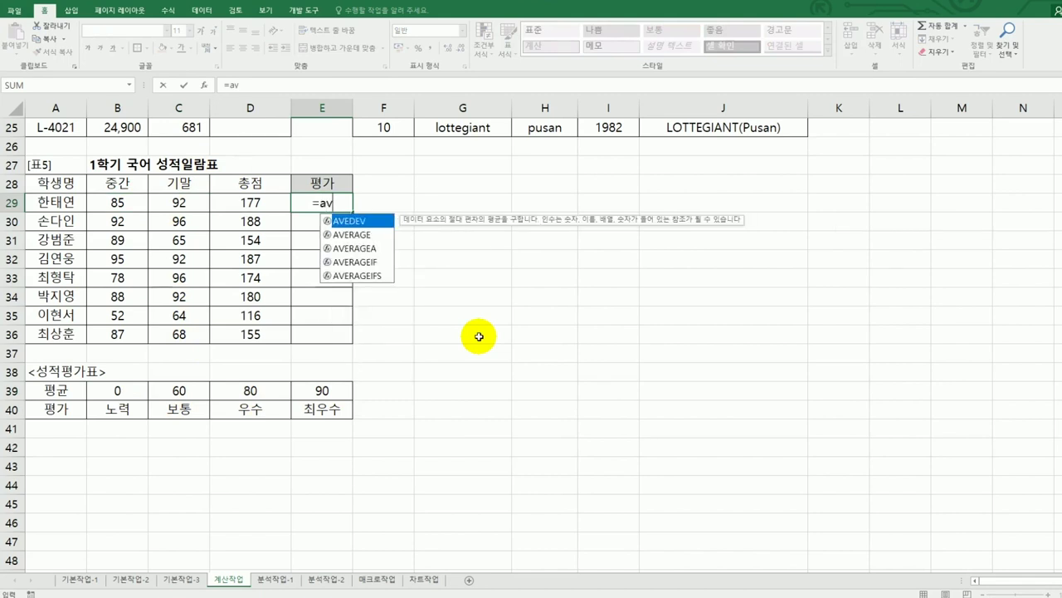
pyautogui.doubleClick(378, 236)
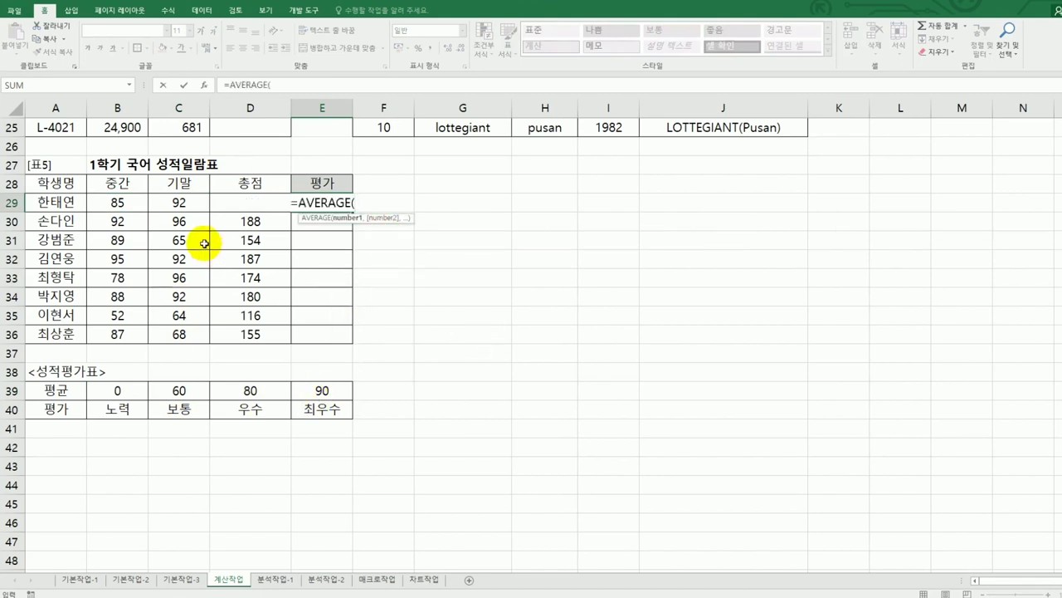
pyautogui.moveTo(131, 207); pyautogui.dragTo(157, 211)
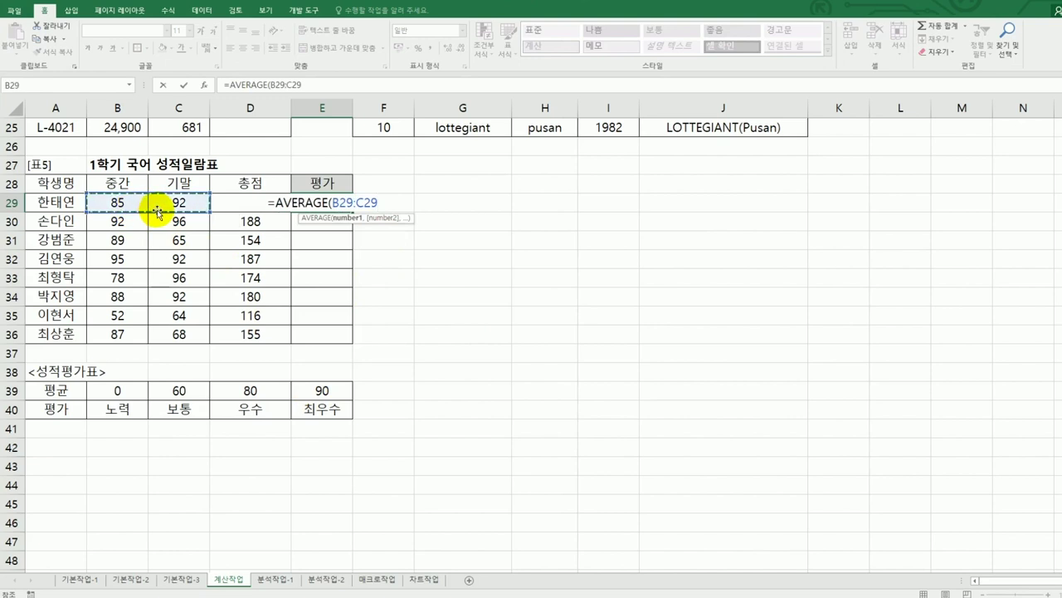
pyautogui.press('Return')
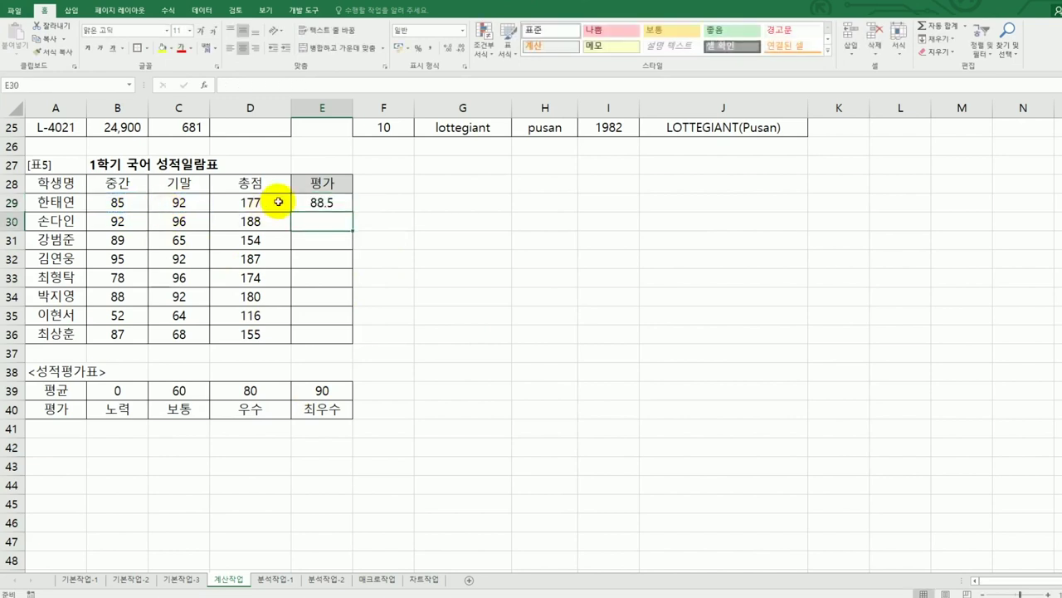
# - Copy the AVERAGE formula from E29 down the 평가 column to E36 and check the 평균 and 평가 rows of <성적평가표>
pyautogui.click(329, 205)
pyautogui.moveTo(352, 212); pyautogui.dragTo(341, 340)
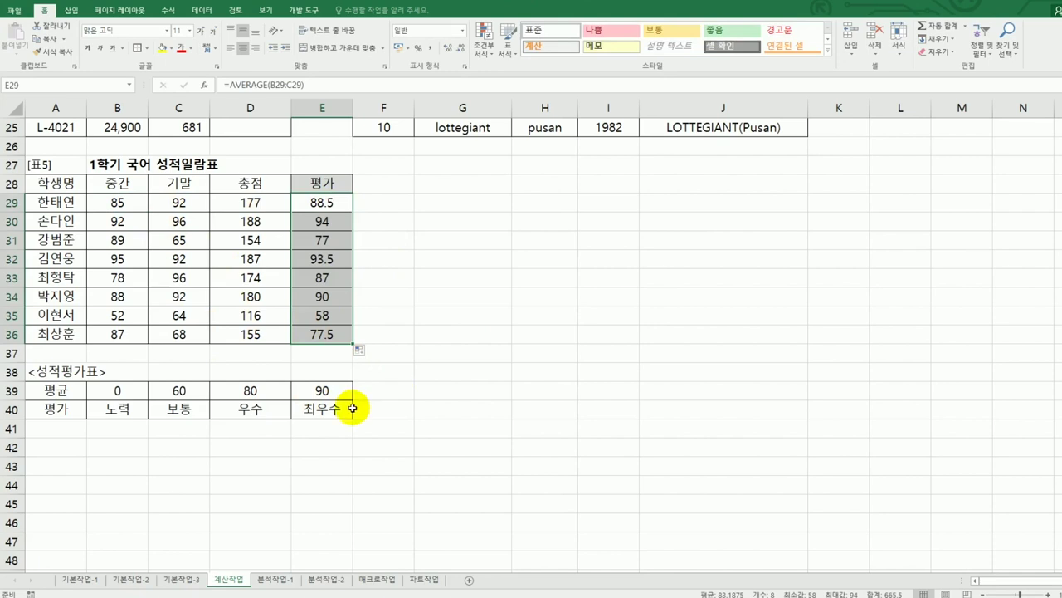
pyautogui.moveTo(119, 389); pyautogui.dragTo(296, 396)
pyautogui.moveTo(141, 410); pyautogui.dragTo(291, 413)
pyautogui.click(158, 391)
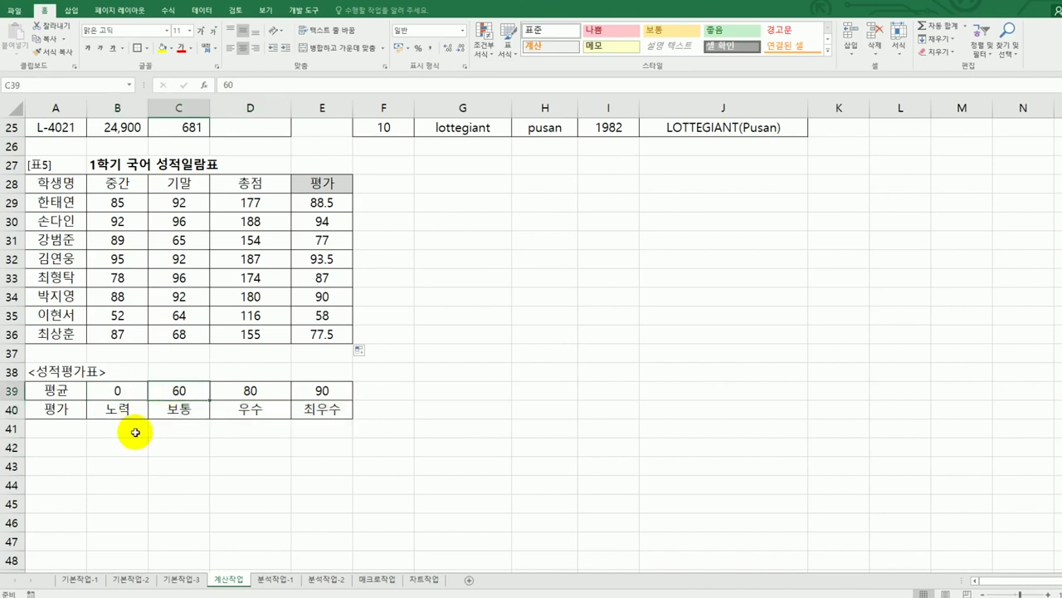
# - Compare averages in the 평가 column with the 평균 thresholds in row 39 of <성적평가표>
pyautogui.click(318, 316)
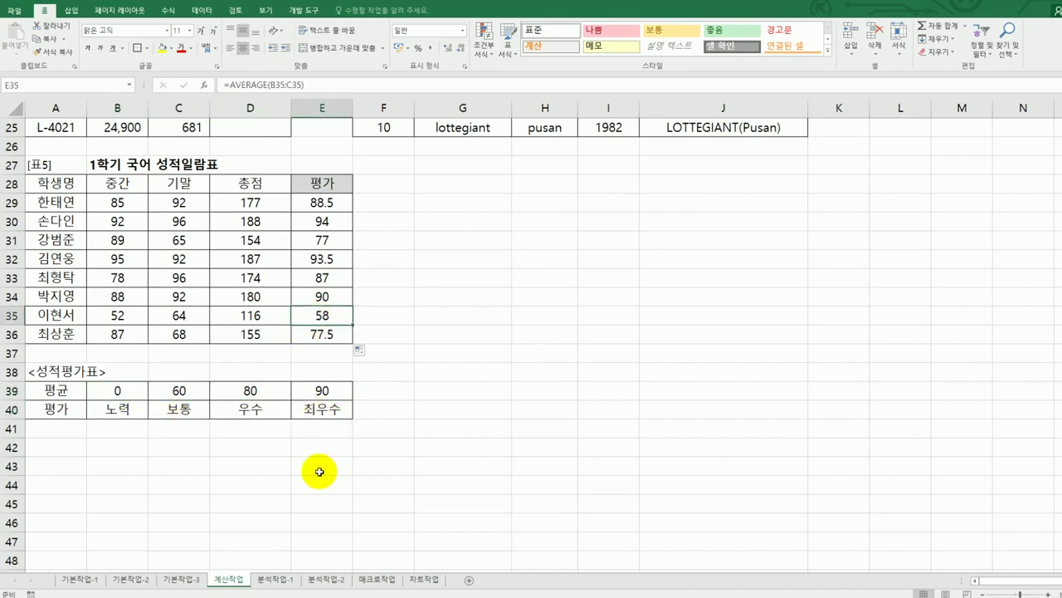
pyautogui.click(187, 391)
pyautogui.click(263, 387)
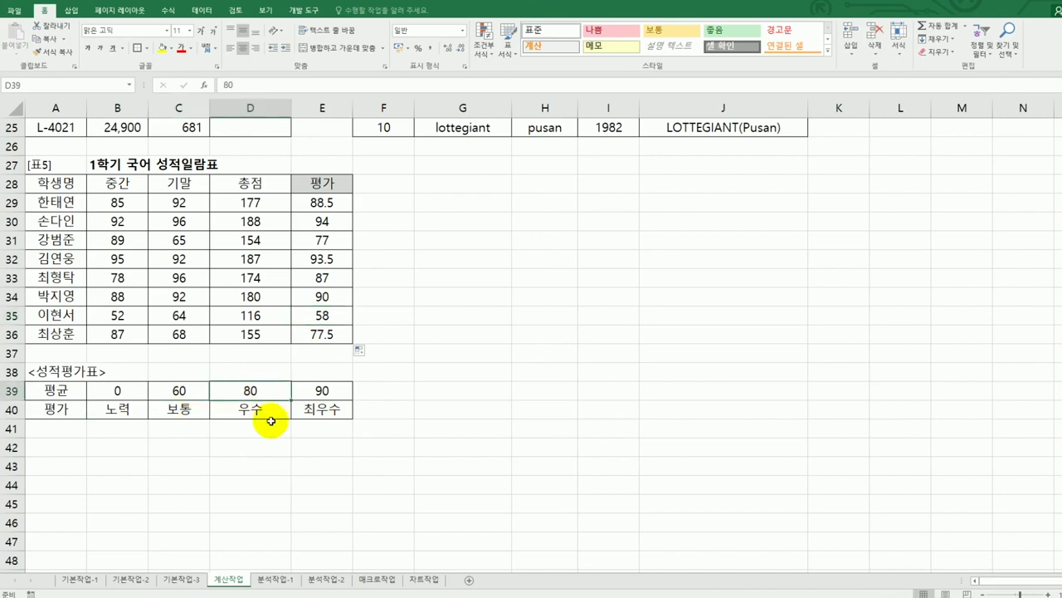
pyautogui.click(342, 244)
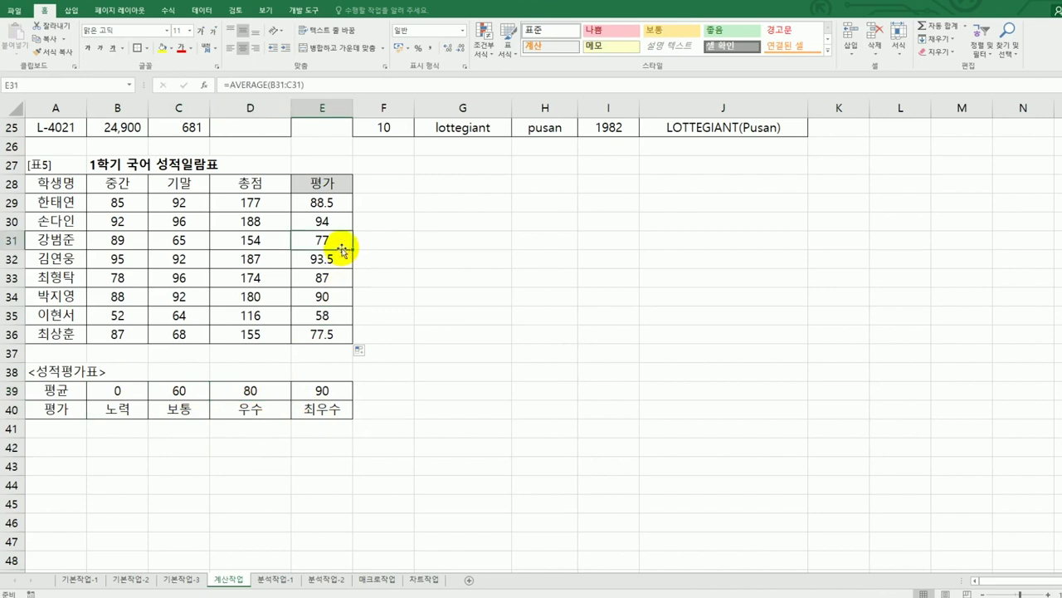
pyautogui.click(246, 390)
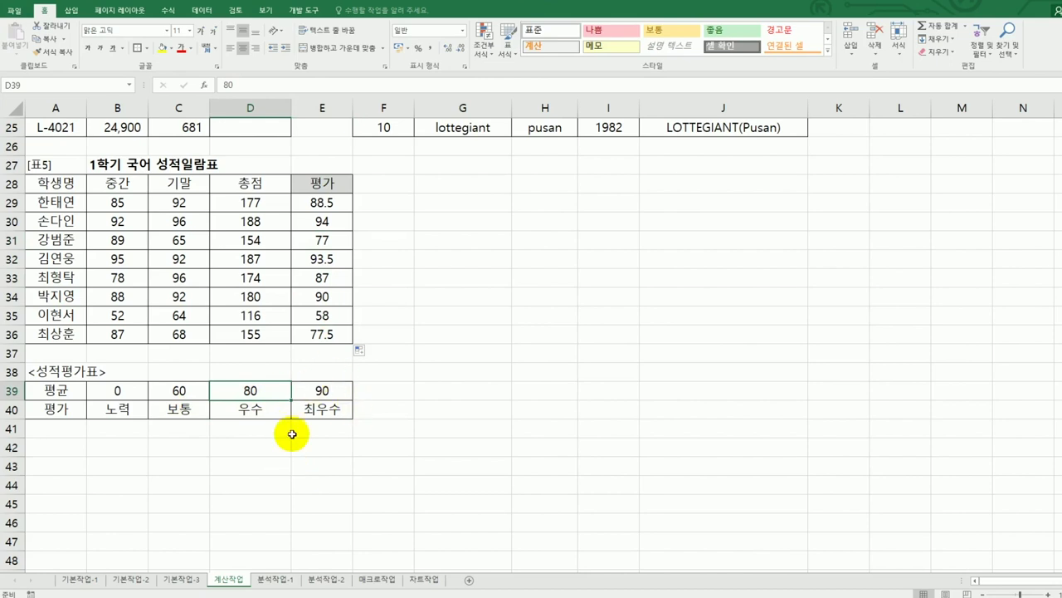
pyautogui.click(318, 391)
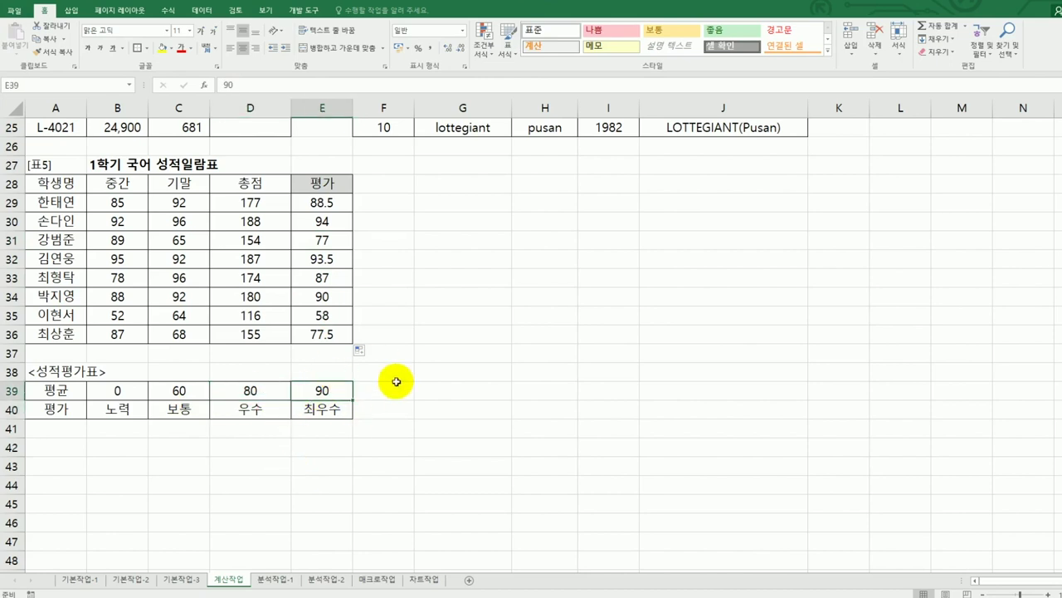
pyautogui.click(333, 203)
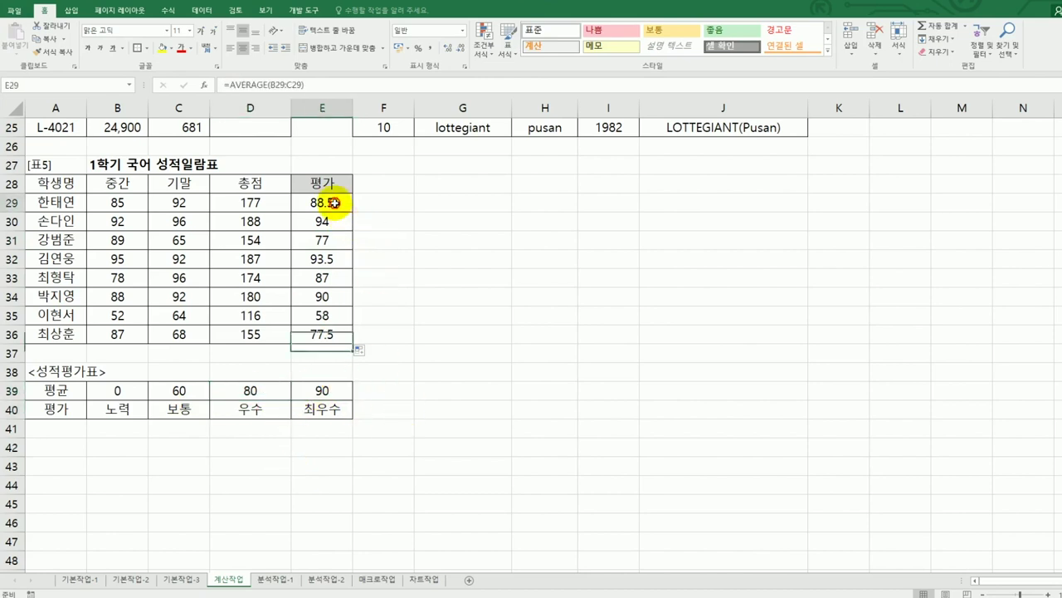
pyautogui.doubleClick(333, 202)
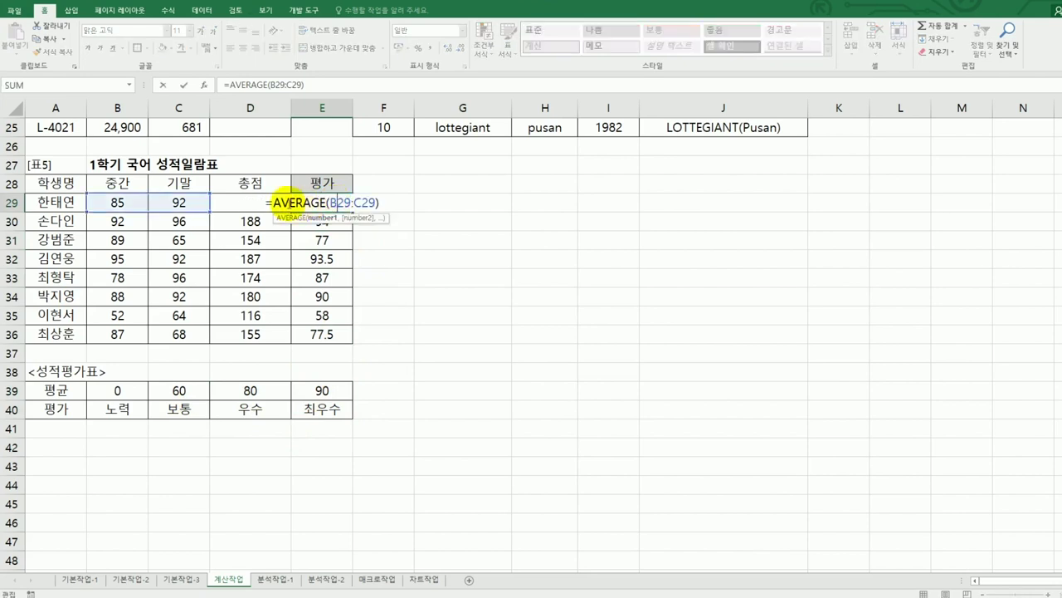
pyautogui.click(273, 203)
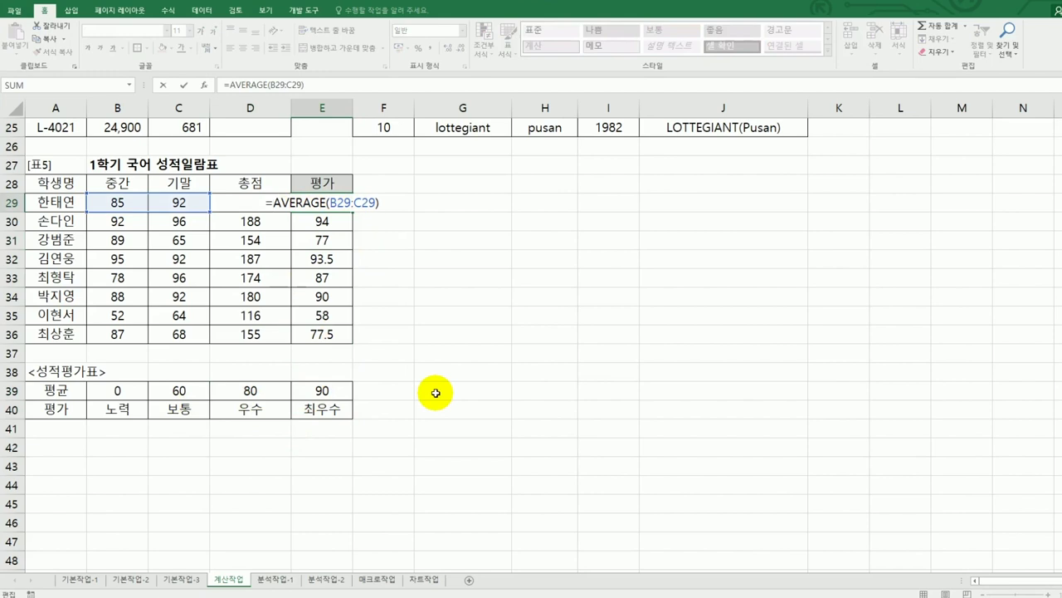
pyautogui.write('hl')
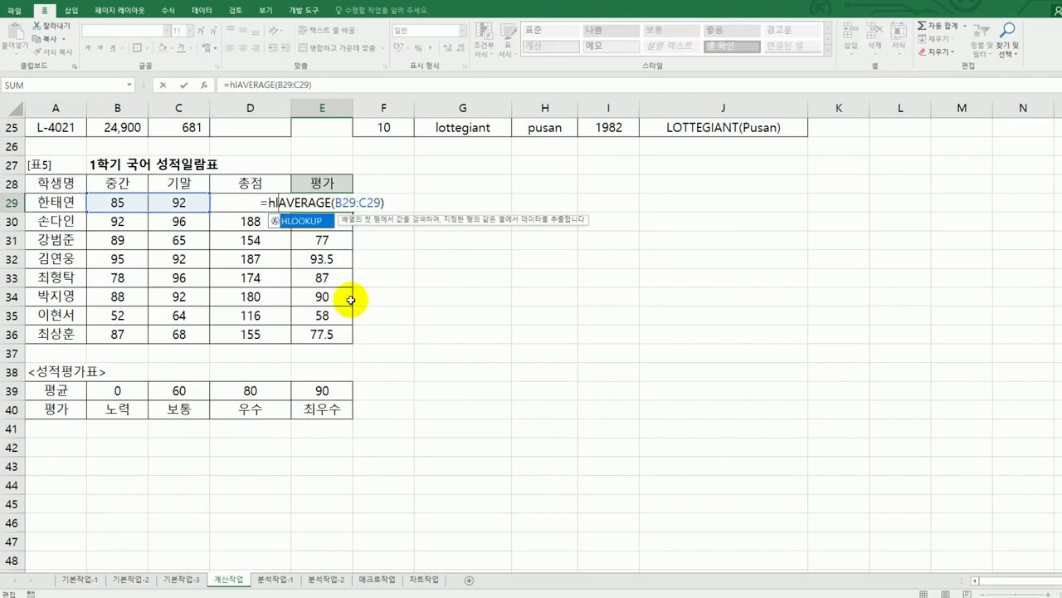
pyautogui.doubleClick(314, 222)
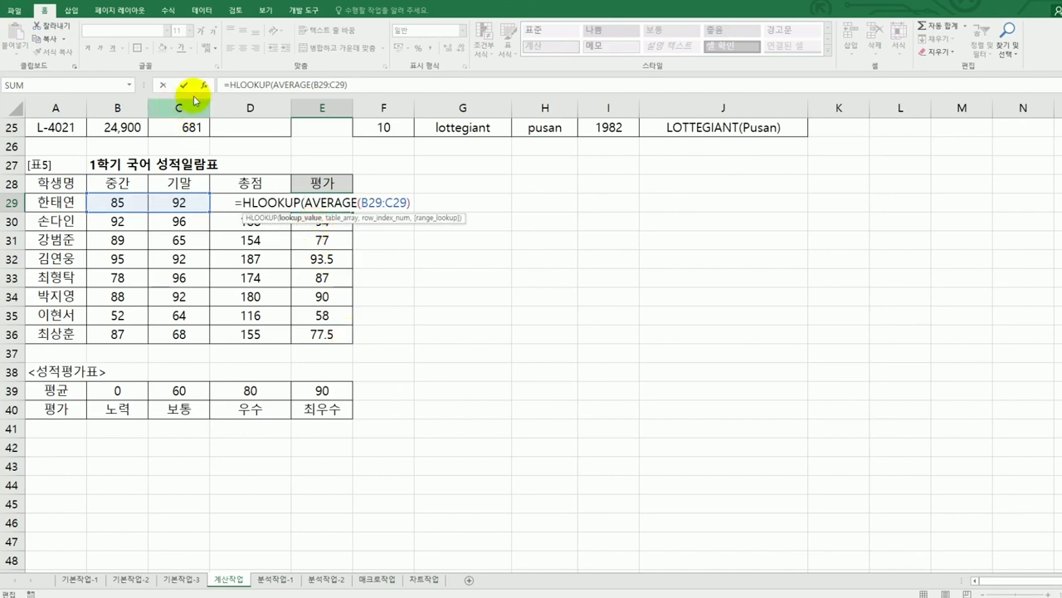
pyautogui.click(257, 108)
pyautogui.hotkey('shift', 'F3')
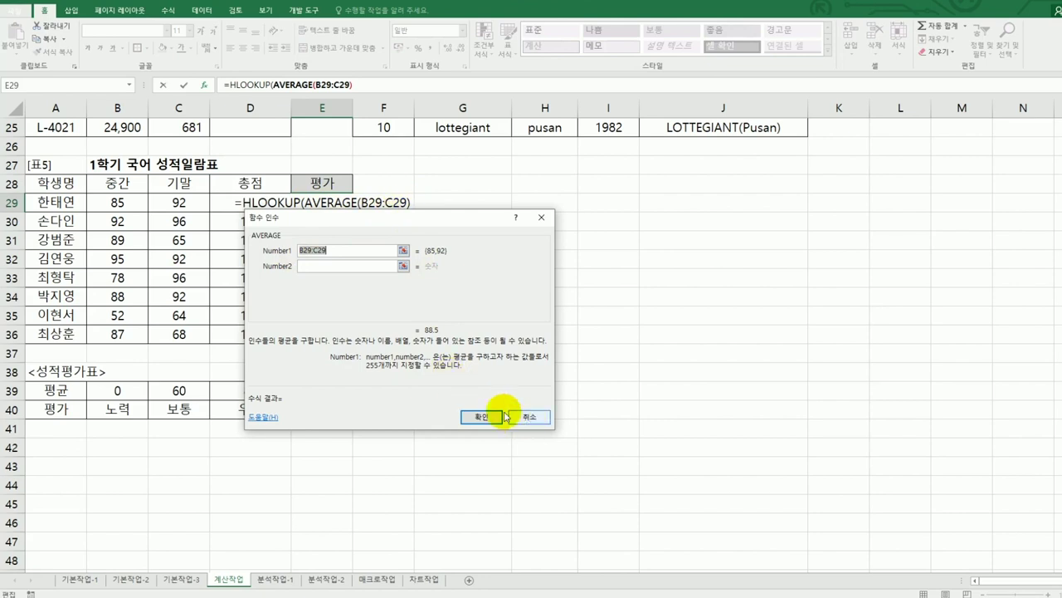
pyautogui.click(328, 205)
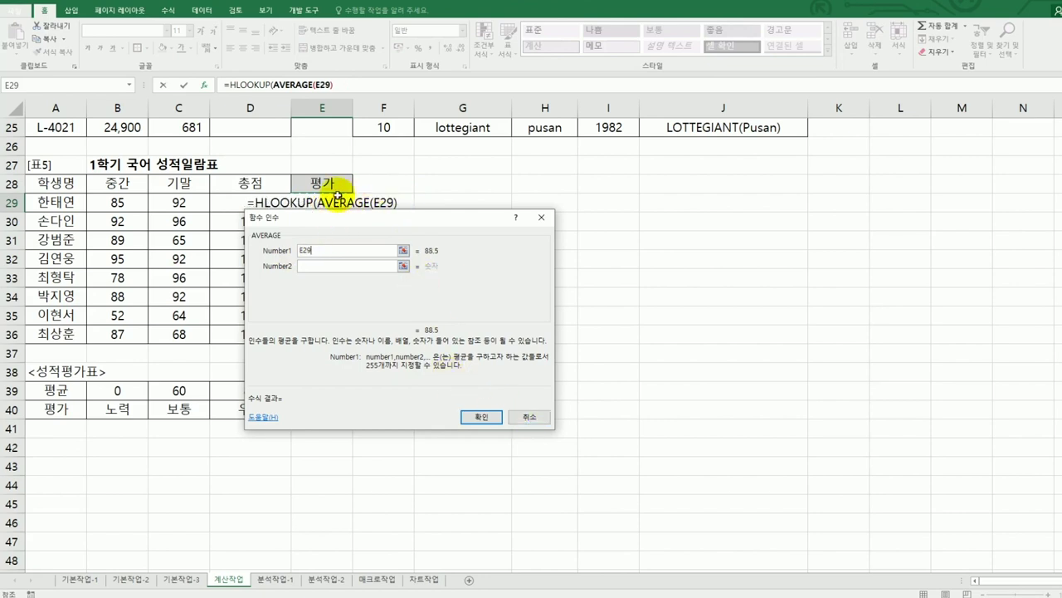
pyautogui.press('Escape')
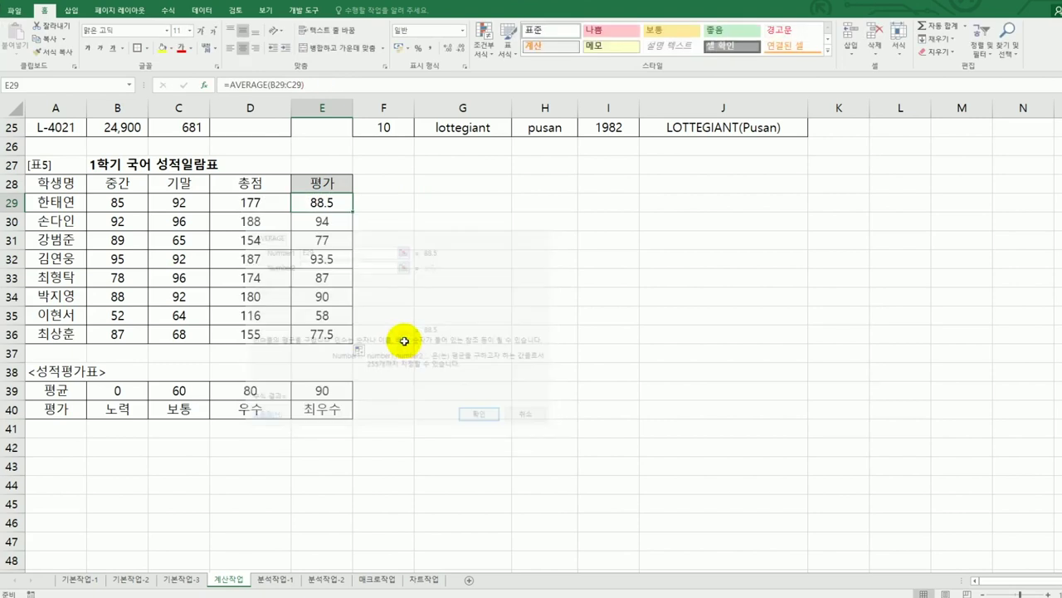
# - Wrap the AVERAGE formula in E29 in an HLOOKUP function as its lookup value, followed by a comma
pyautogui.doubleClick(320, 197)
pyautogui.click(272, 201)
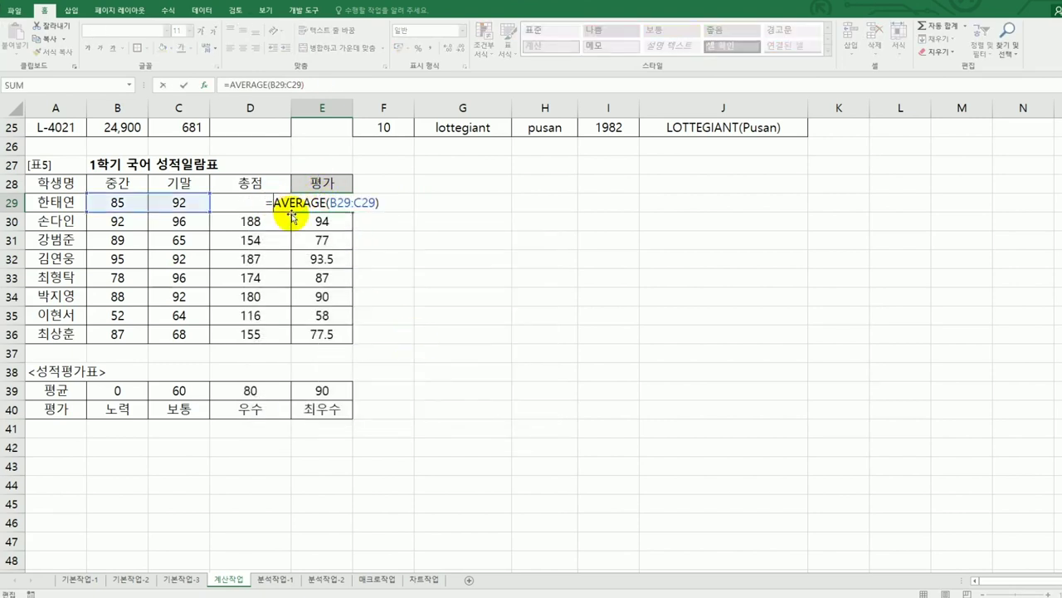
pyautogui.write('hl')
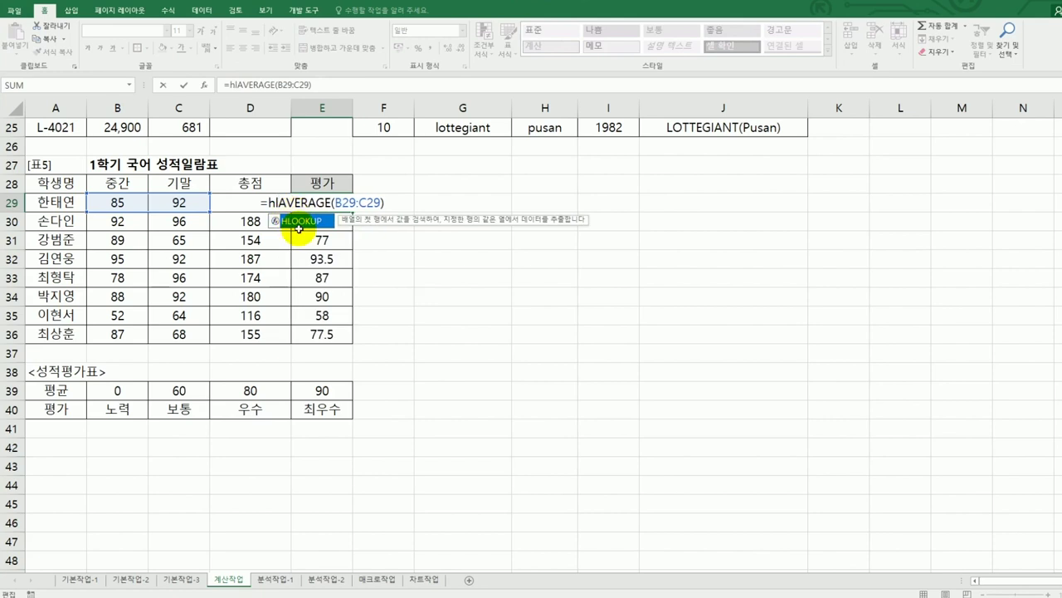
pyautogui.doubleClick(308, 223)
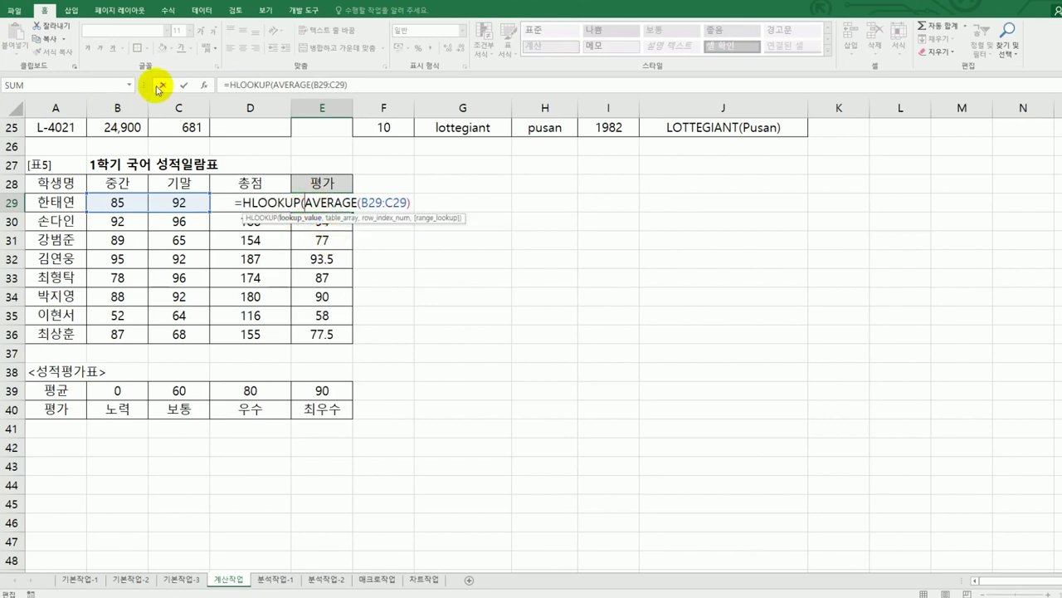
pyautogui.click(410, 203)
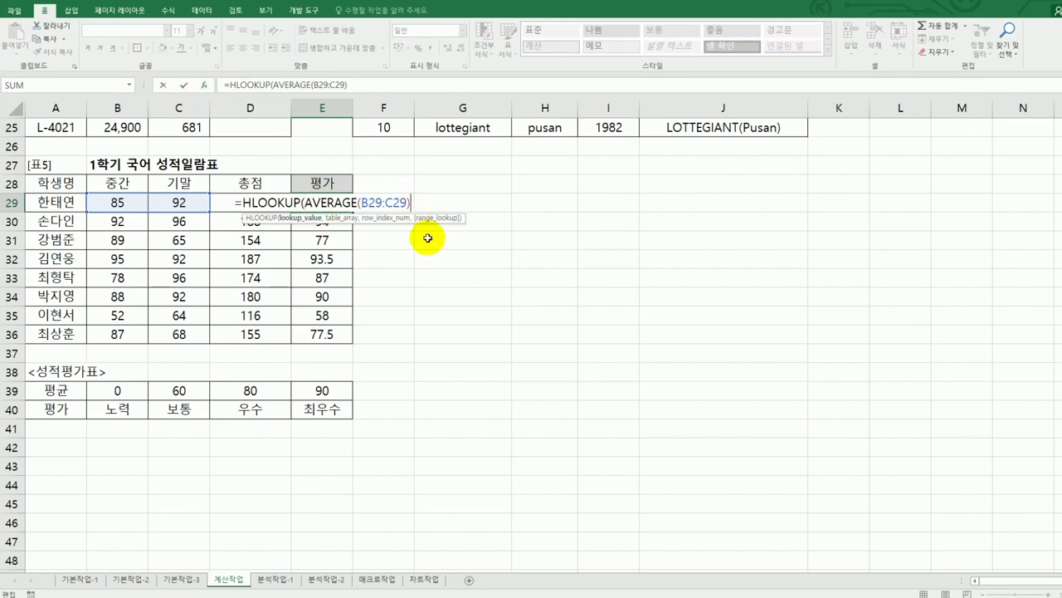
pyautogui.write(',')
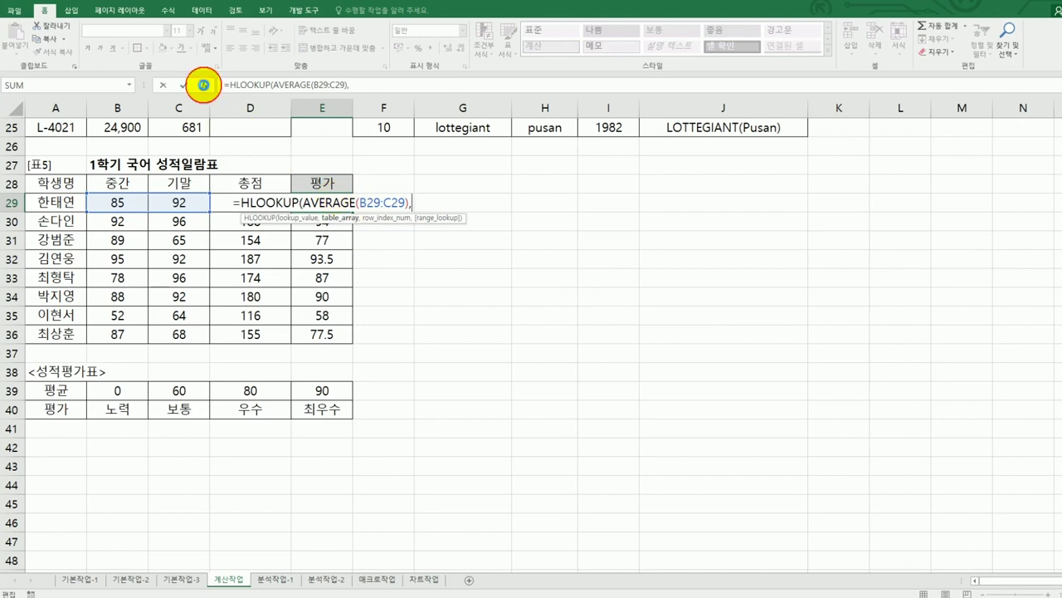
# - In the HLOOKUP function arguments, set Table_array to the <성적평가표> range as the absolute reference $A$39:$E$40
pyautogui.click(204, 85)
pyautogui.moveTo(467, 230); pyautogui.dragTo(730, 205)
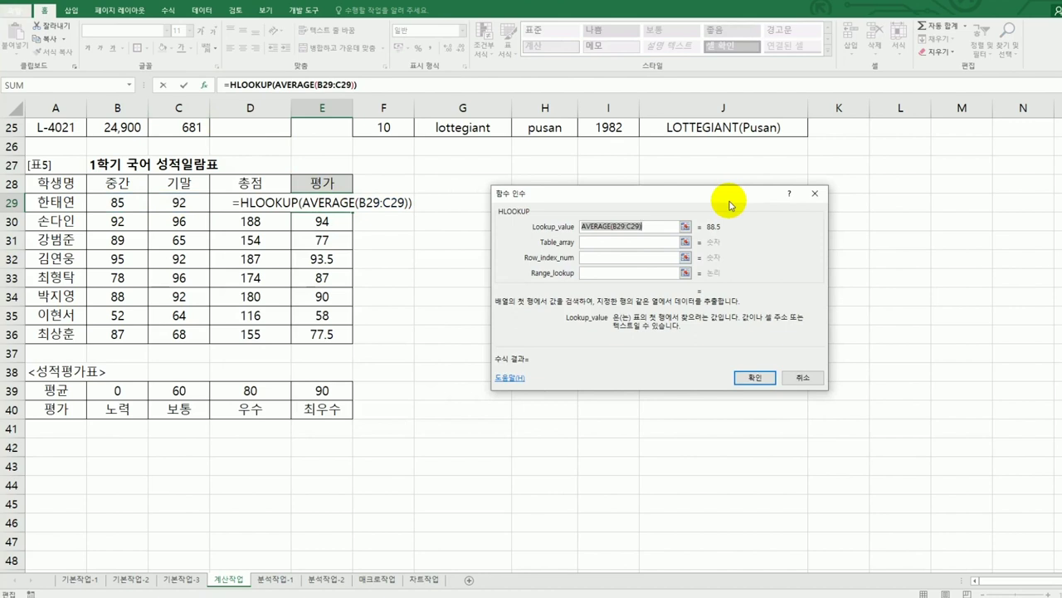
pyautogui.click(594, 243)
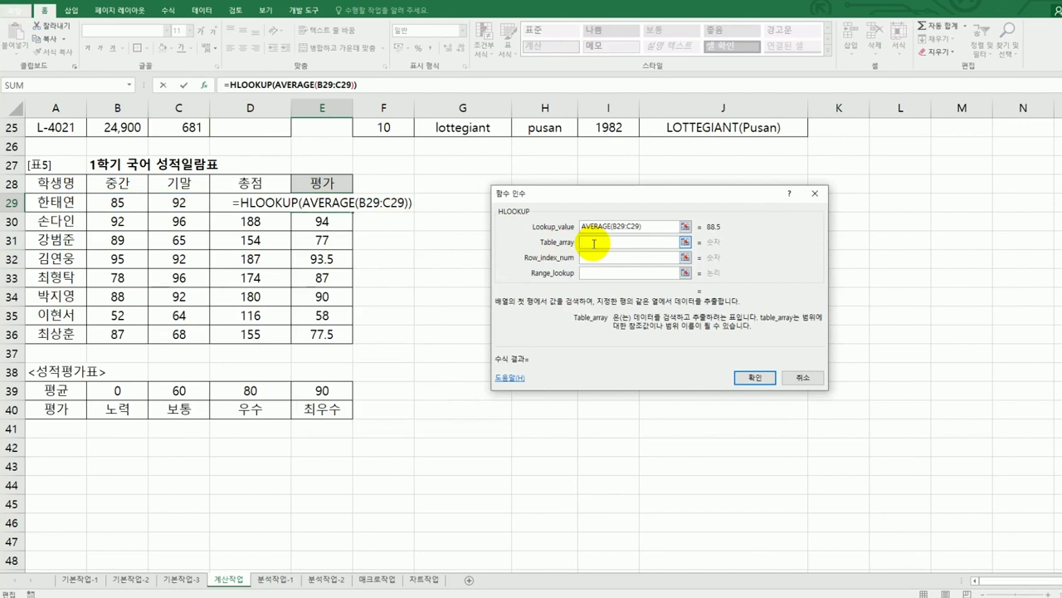
pyautogui.moveTo(140, 390); pyautogui.dragTo(300, 409)
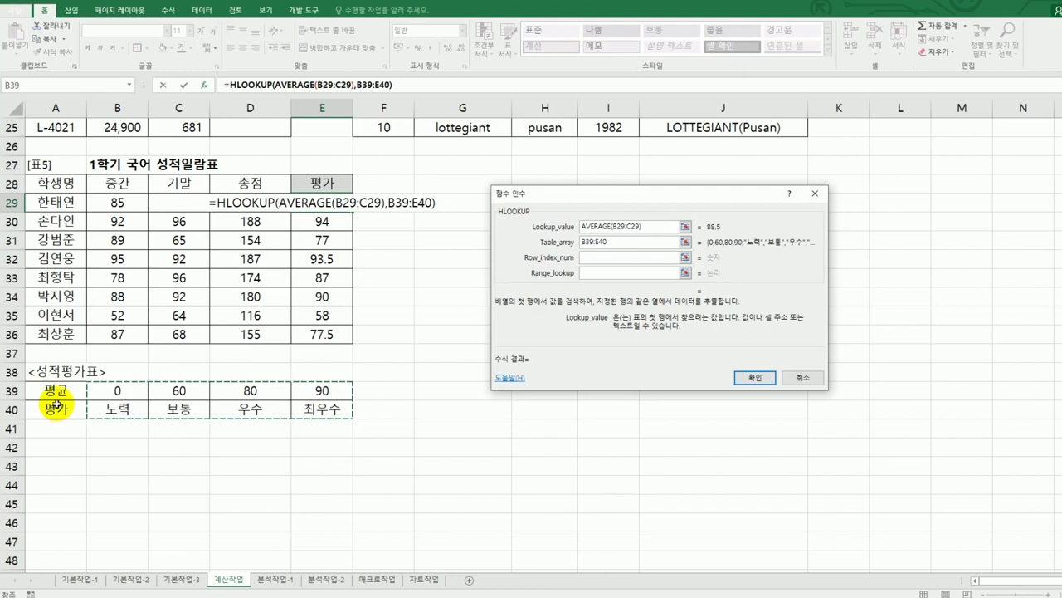
pyautogui.moveTo(57, 389); pyautogui.dragTo(309, 410)
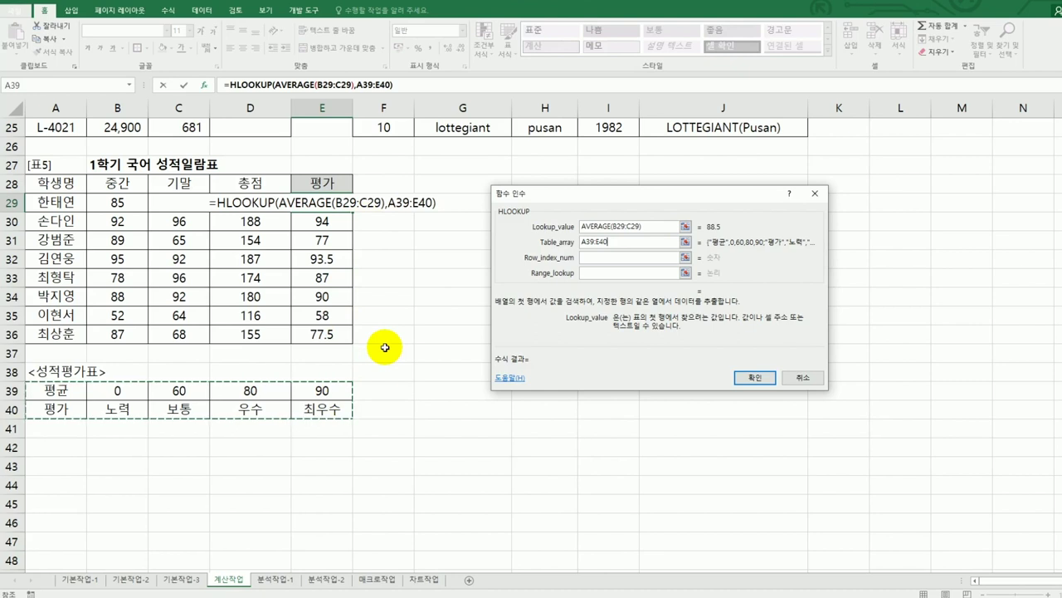
pyautogui.press('F4')
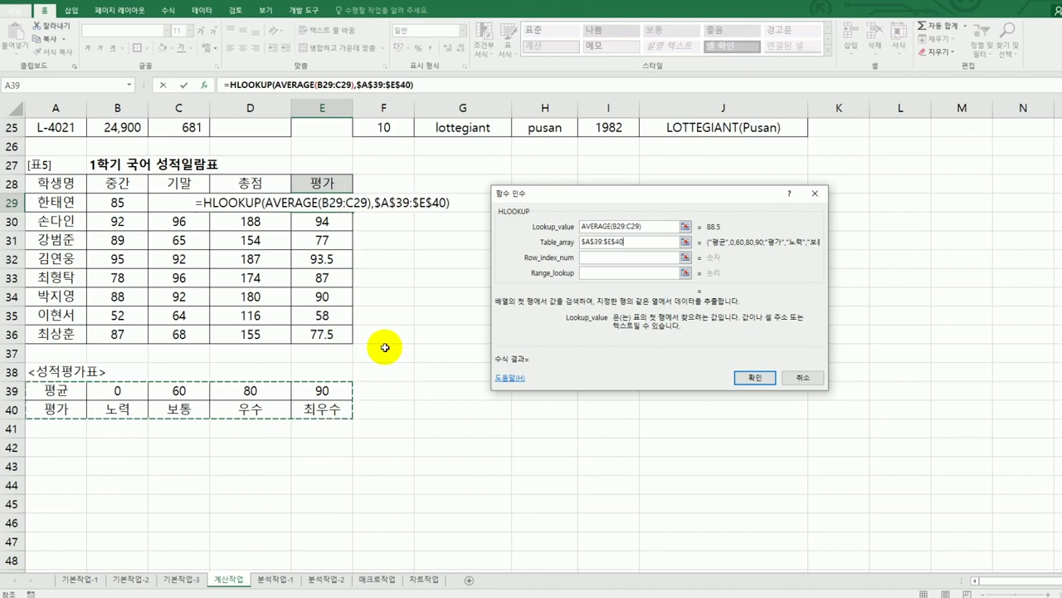
# - Set Row_index_num to 2, leave Range_lookup empty, and copy the confirmed HLOOKUP formula from E29 down the 평가 column to E36
pyautogui.click(590, 256)
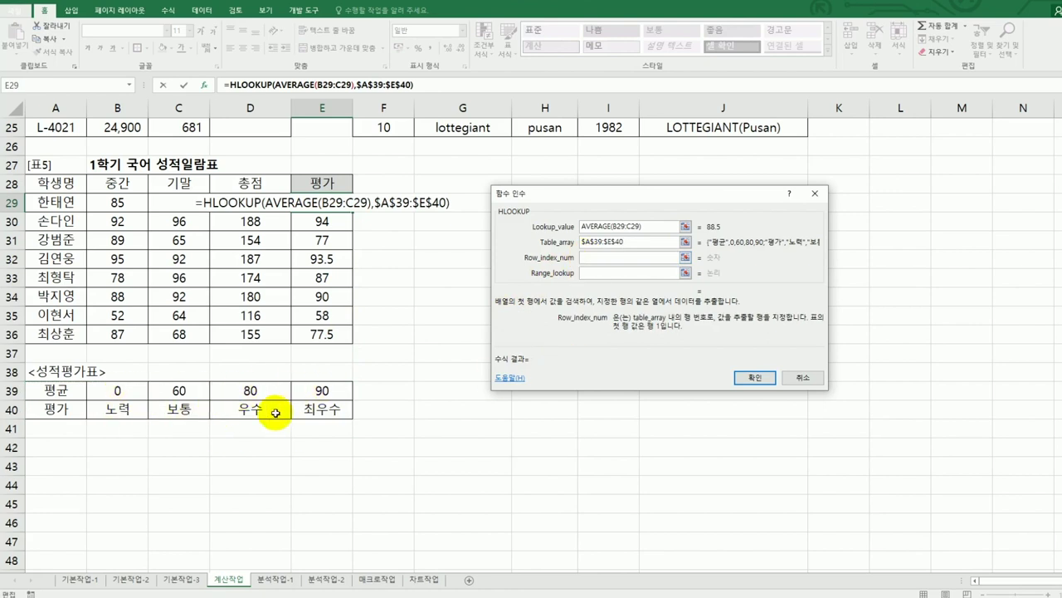
pyautogui.write('2')
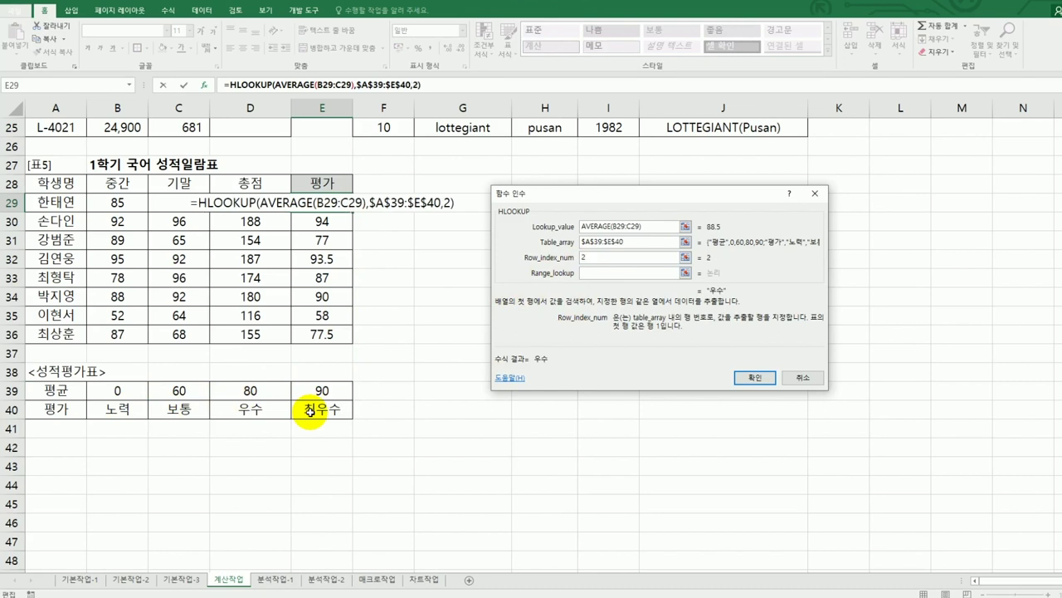
pyautogui.click(596, 273)
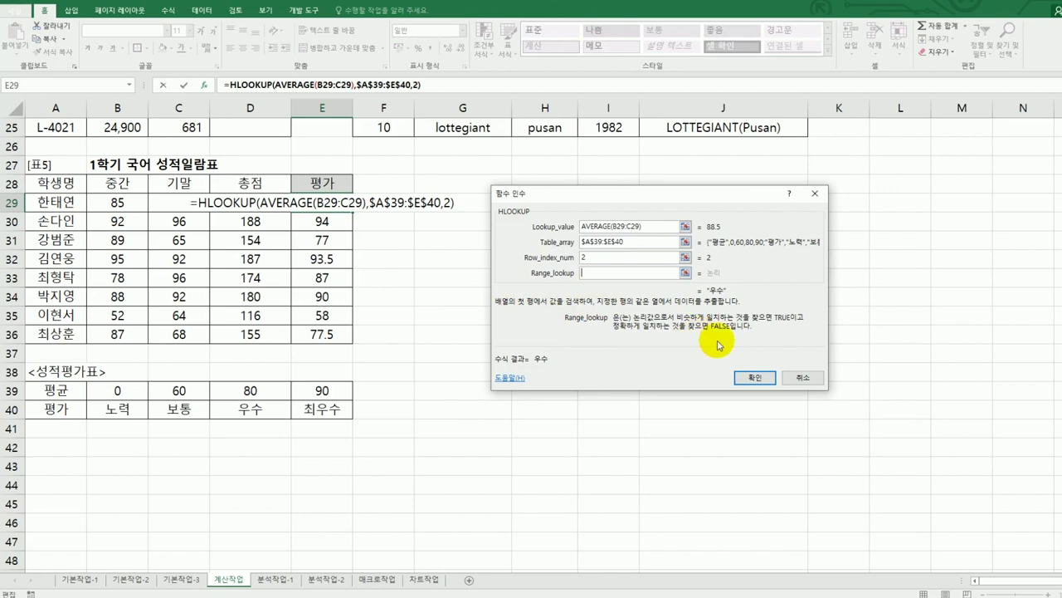
pyautogui.click(755, 378)
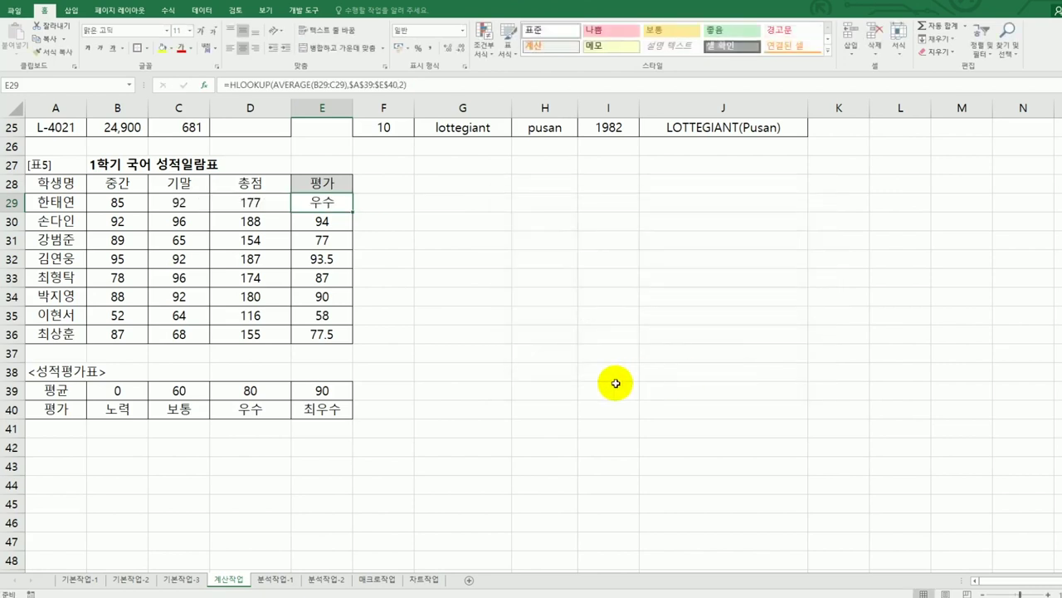
pyautogui.moveTo(353, 213); pyautogui.dragTo(352, 342)
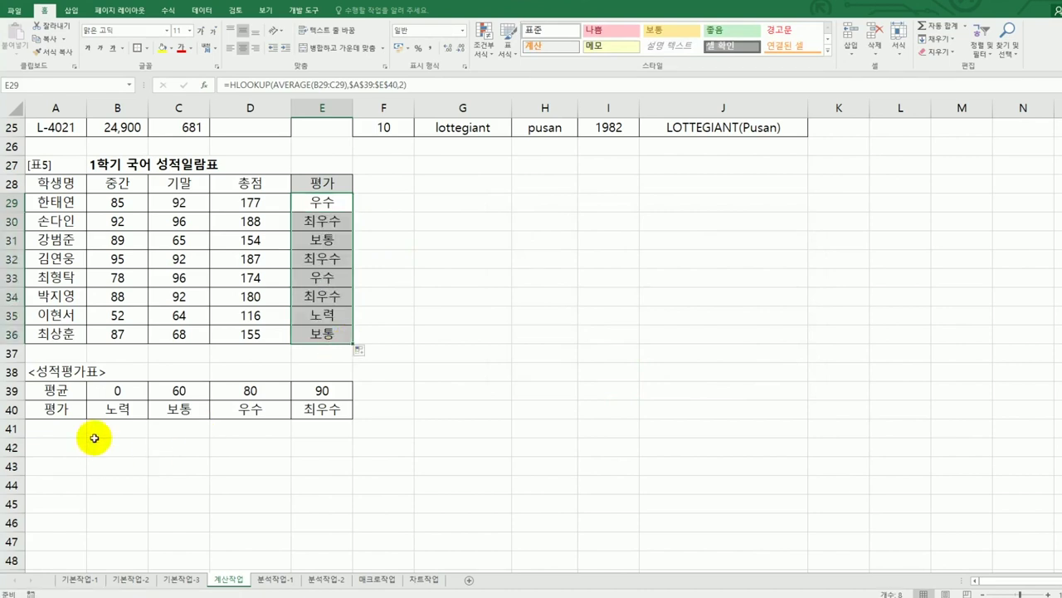
pyautogui.click(314, 206)
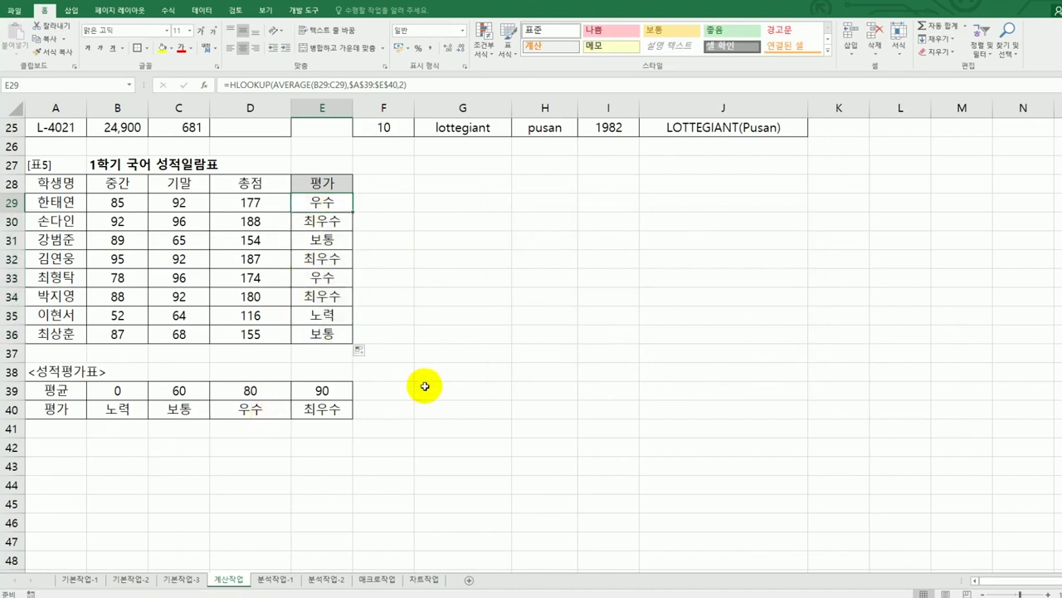
# - On the 분석작업-1 sheet, sort the 신입사원 채용현황 table by 성별 in descending order
pyautogui.scroll(1, 422, 387)
pyautogui.scroll(7, 426, 388)
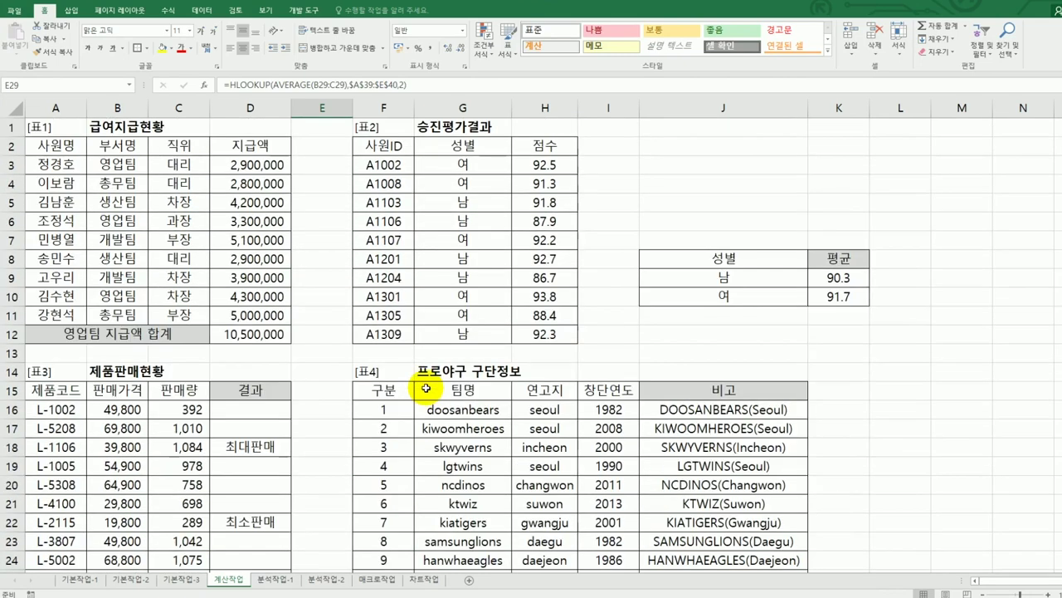
pyautogui.click(271, 580)
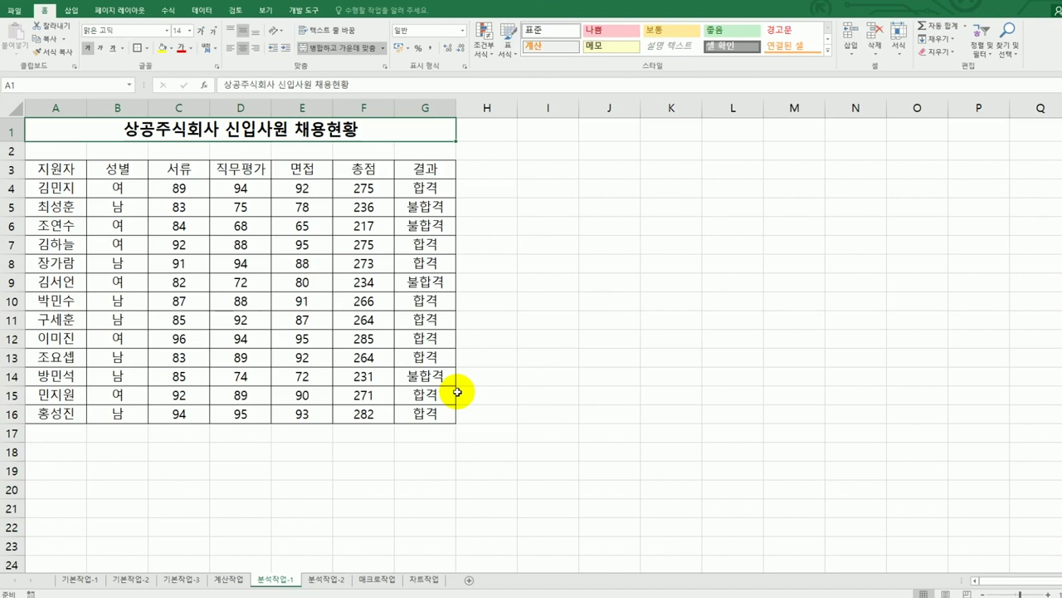
pyautogui.click(204, 170)
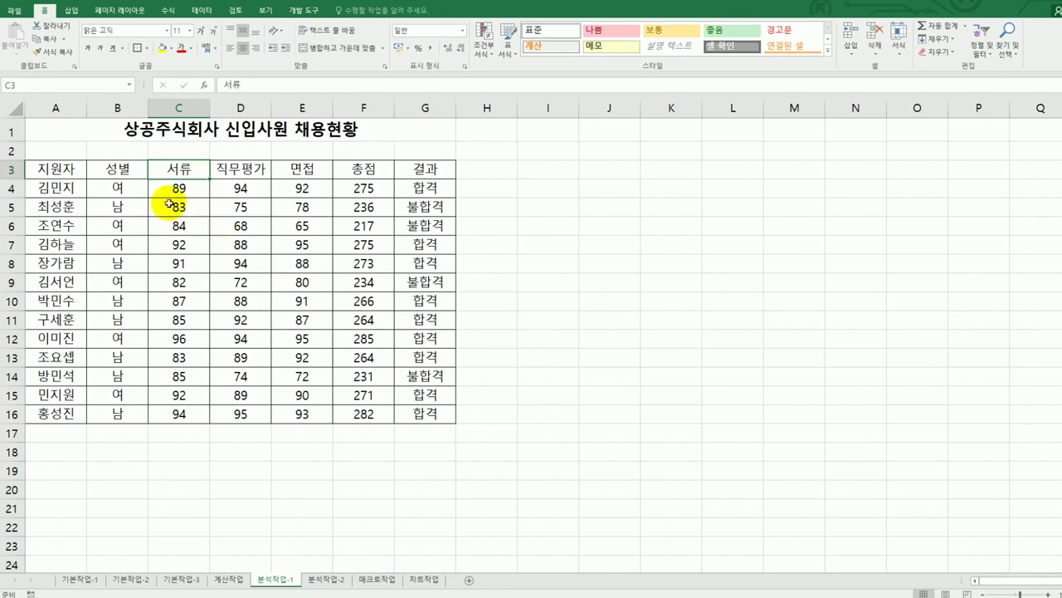
pyautogui.click(115, 169)
pyautogui.click(115, 244)
pyautogui.click(107, 264)
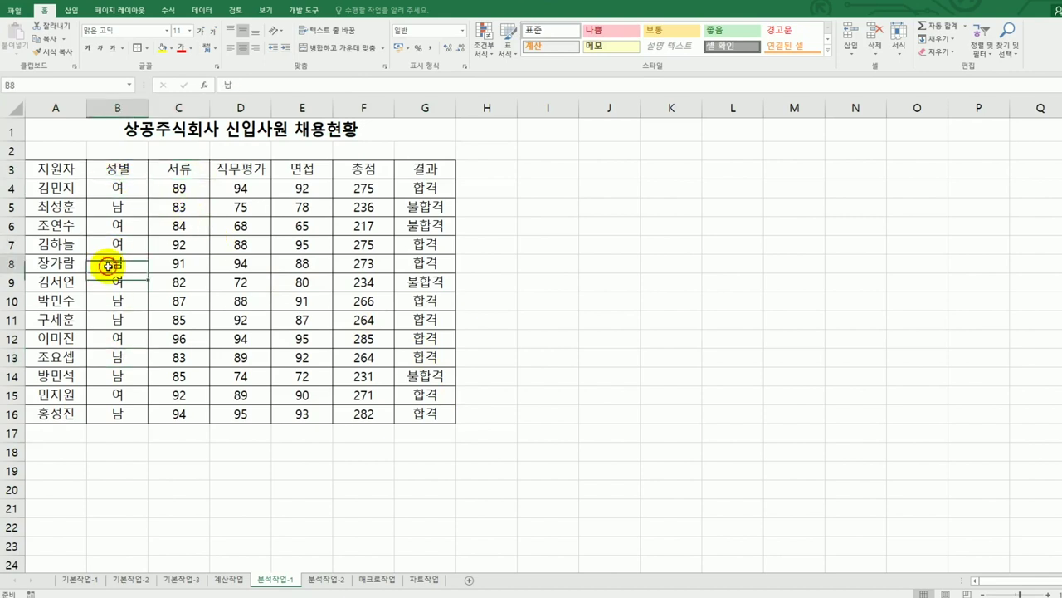
pyautogui.click(199, 11)
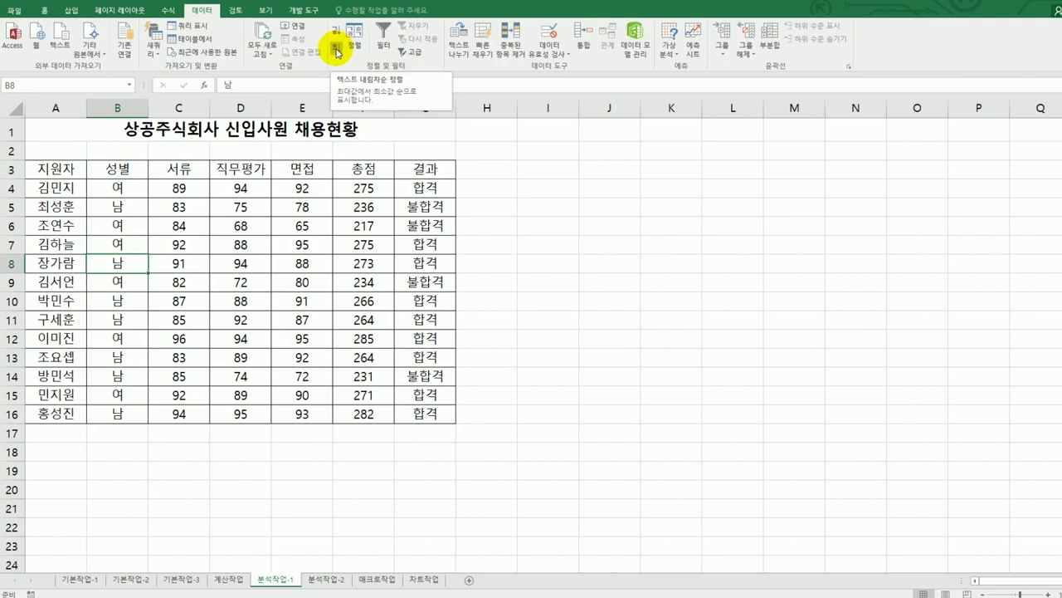
pyautogui.click(336, 49)
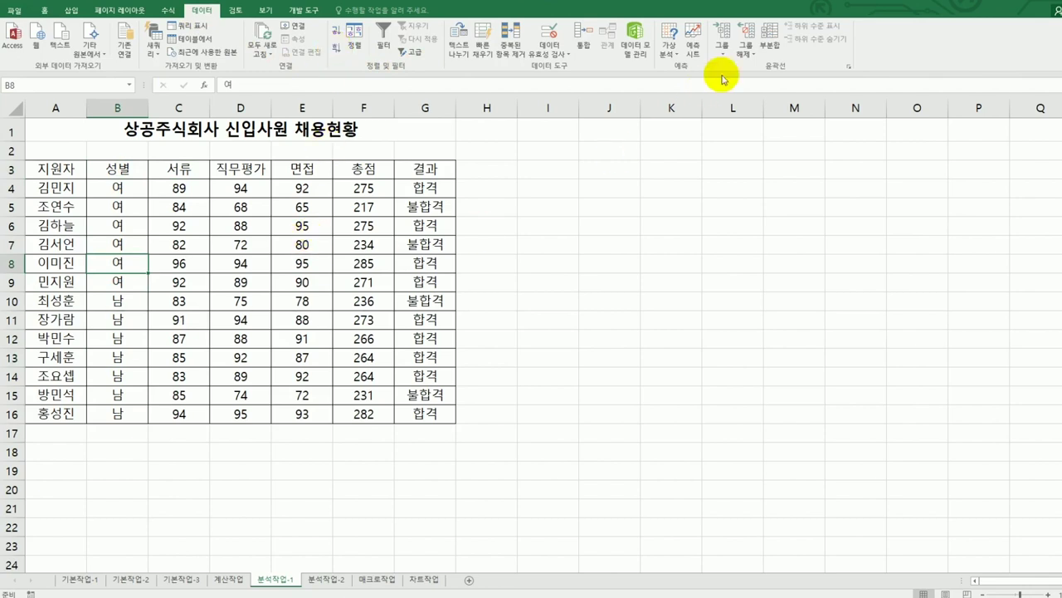
# - Set up a subtotal of the 채용현황 table grouped by 성별, calculating 서류, 직무평가, 면접 and 총점 but not 결과
pyautogui.click(767, 48)
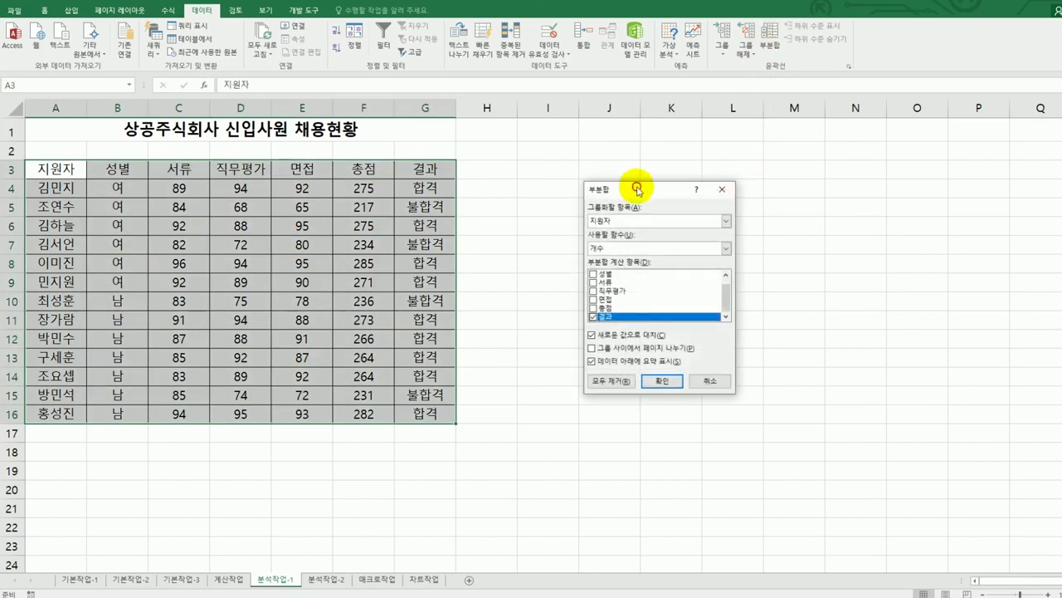
pyautogui.moveTo(639, 189); pyautogui.dragTo(624, 166)
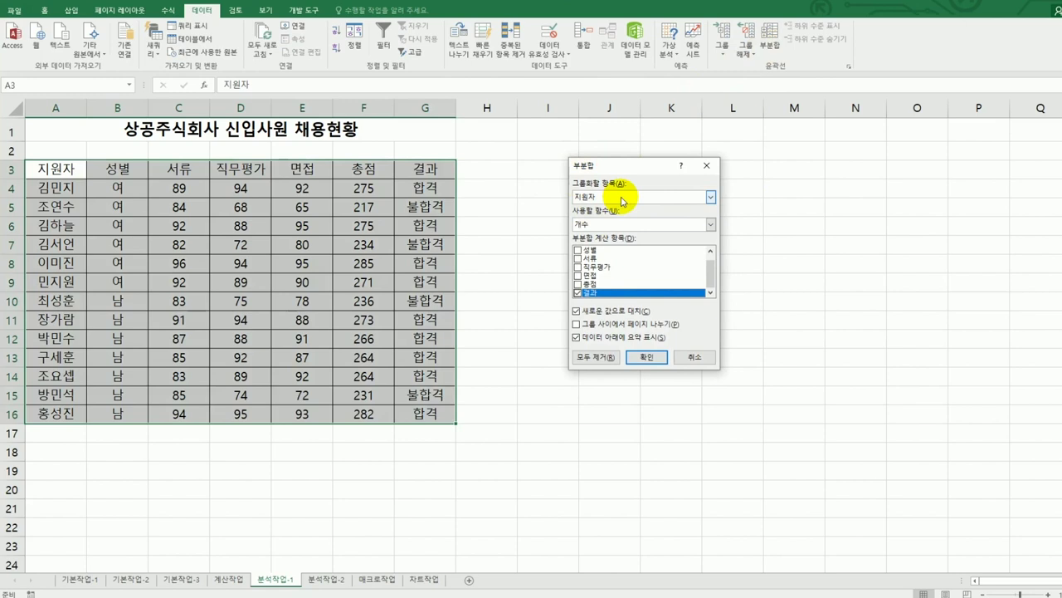
pyautogui.click(621, 201)
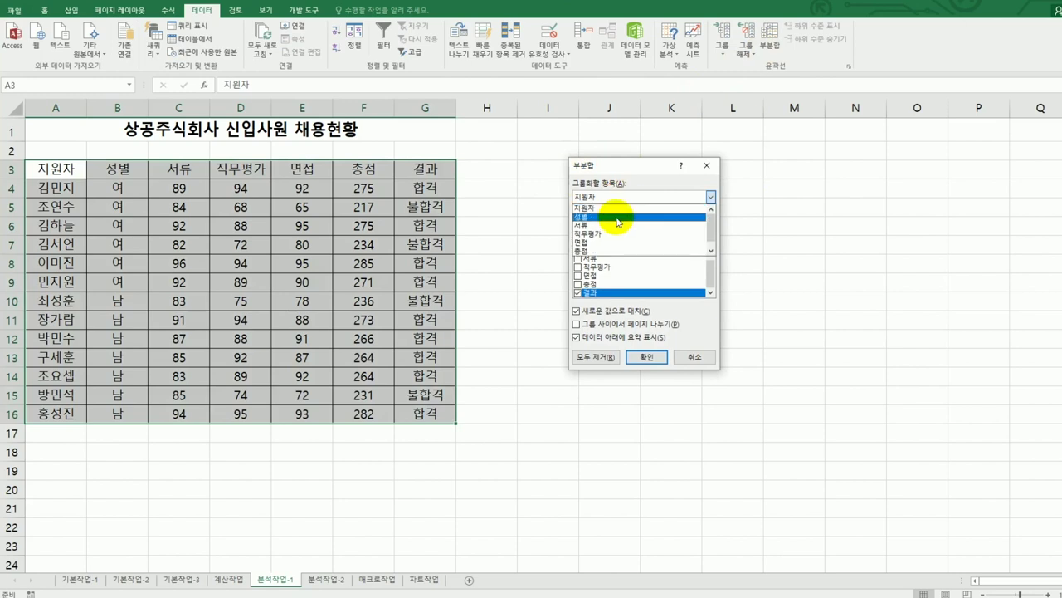
pyautogui.click(617, 218)
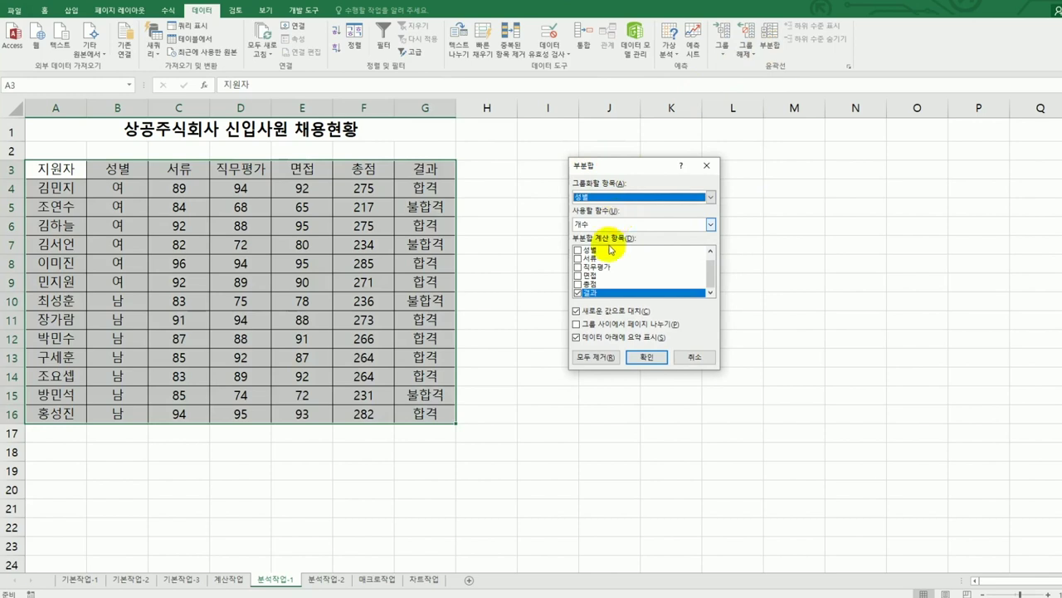
pyautogui.click(578, 258)
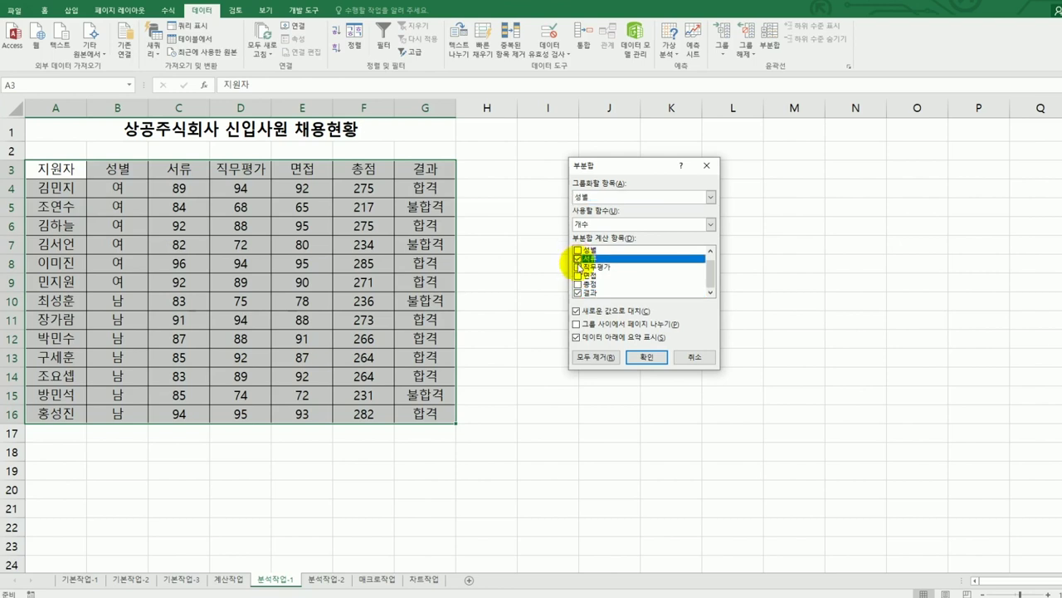
pyautogui.click(578, 267)
pyautogui.click(579, 276)
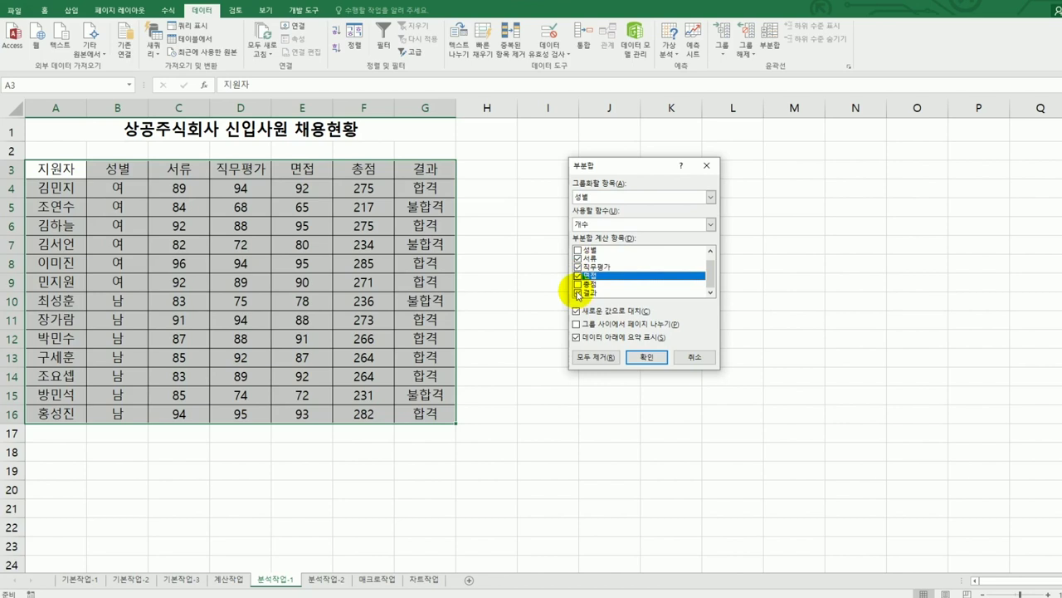
pyautogui.click(578, 284)
pyautogui.click(579, 293)
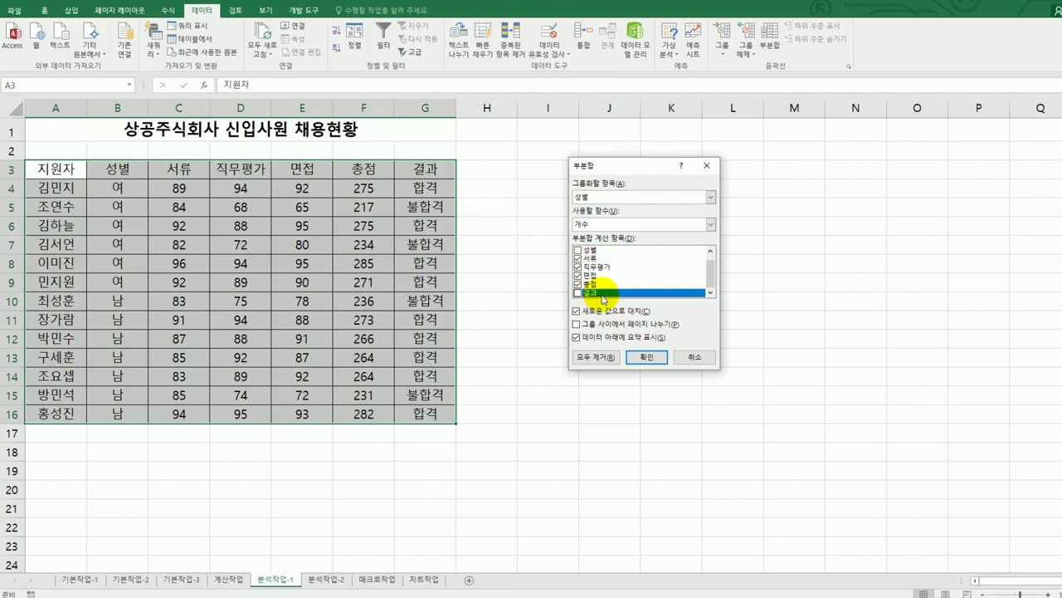
# - Use 최소값 as the subtotal function and apply the subtotal to the table
pyautogui.click(603, 224)
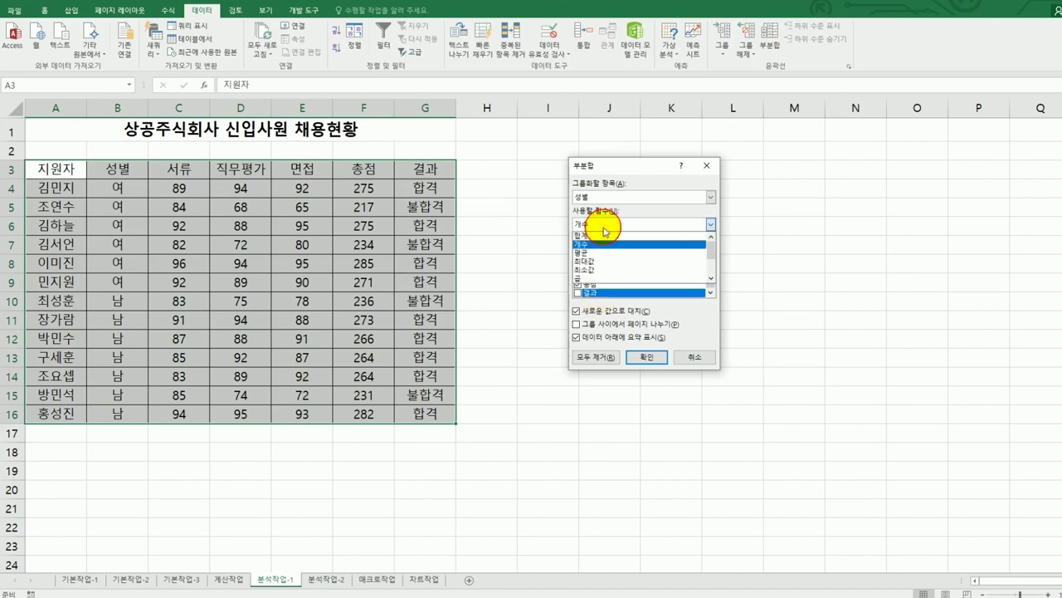
pyautogui.click(606, 269)
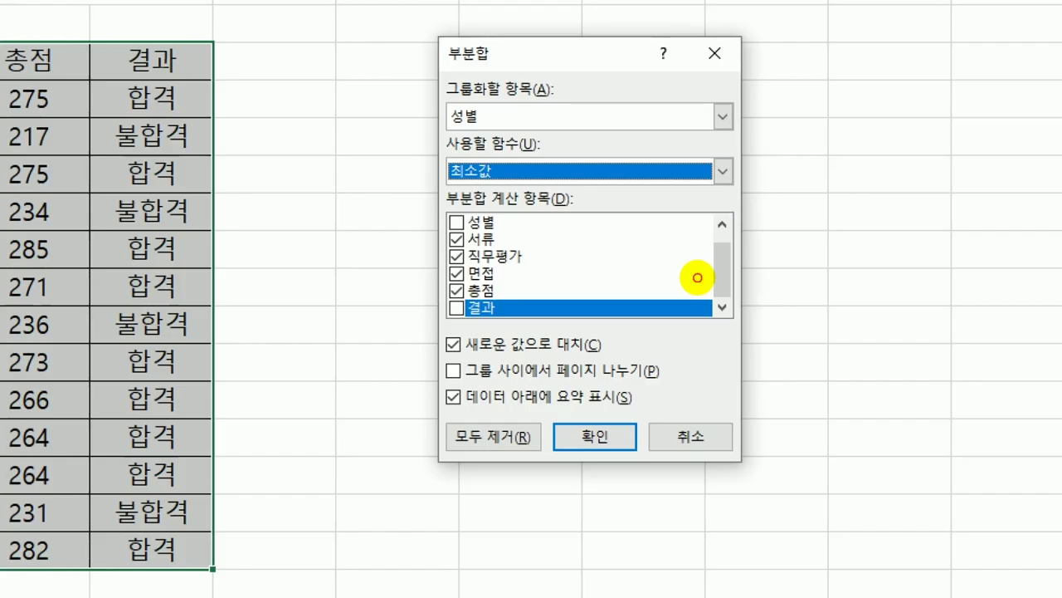
pyautogui.moveTo(508, 133)
pyautogui.mouseDown()
pyautogui.moveTo(455, 131)
pyautogui.moveTo(527, 48)
pyautogui.moveTo(490, 148)
pyautogui.mouseUp()
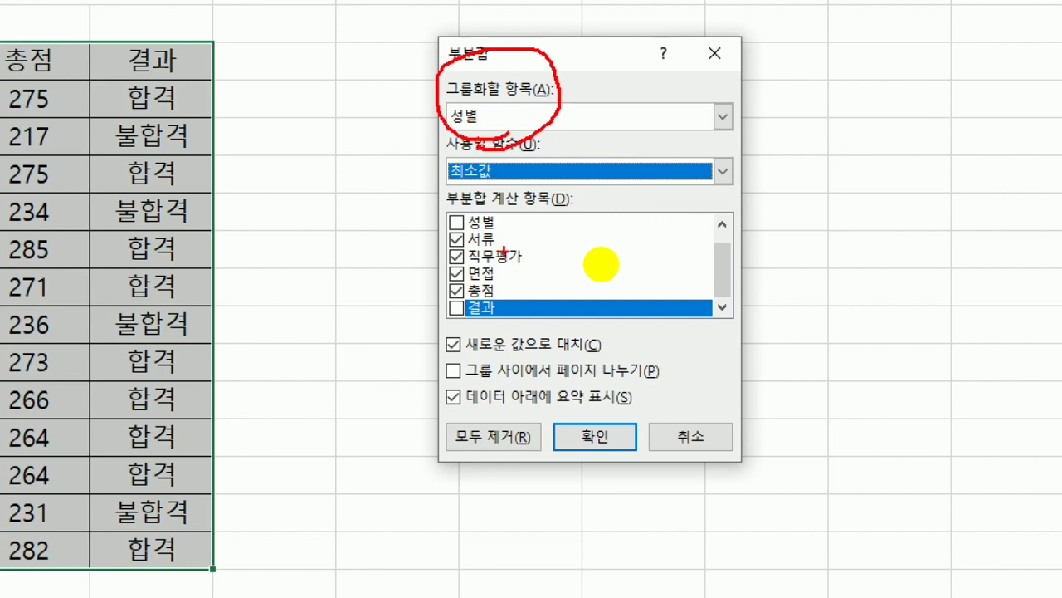
pyautogui.moveTo(521, 239)
pyautogui.mouseDown()
pyautogui.moveTo(541, 286)
pyautogui.moveTo(521, 297)
pyautogui.mouseUp()
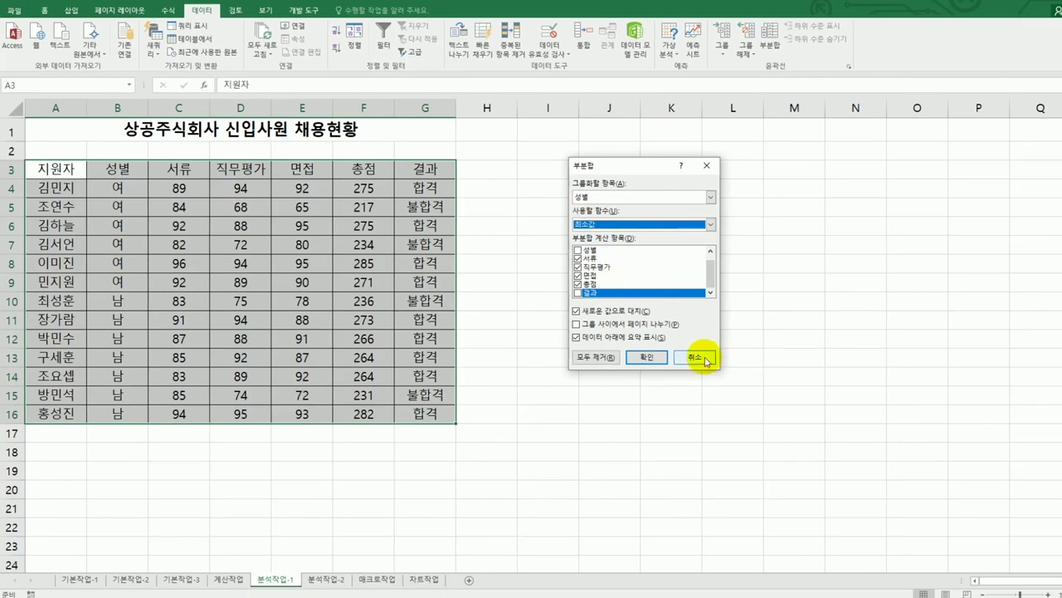
pyautogui.click(647, 357)
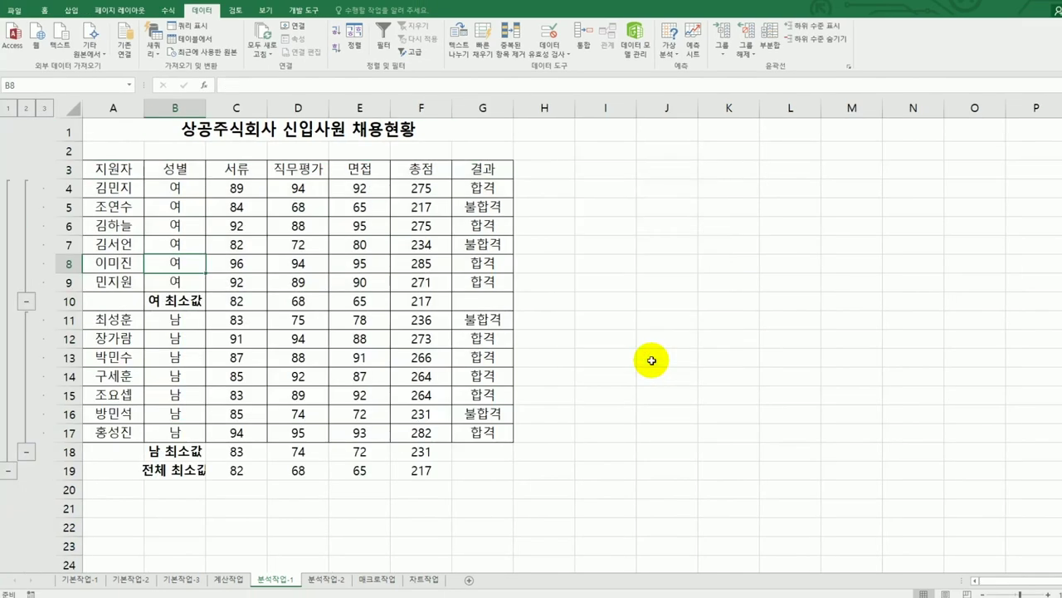
# - Add a second subtotal by 성별 using 최대값 without replacing the existing one, and fit column B's width to its contents
pyautogui.click(770, 41)
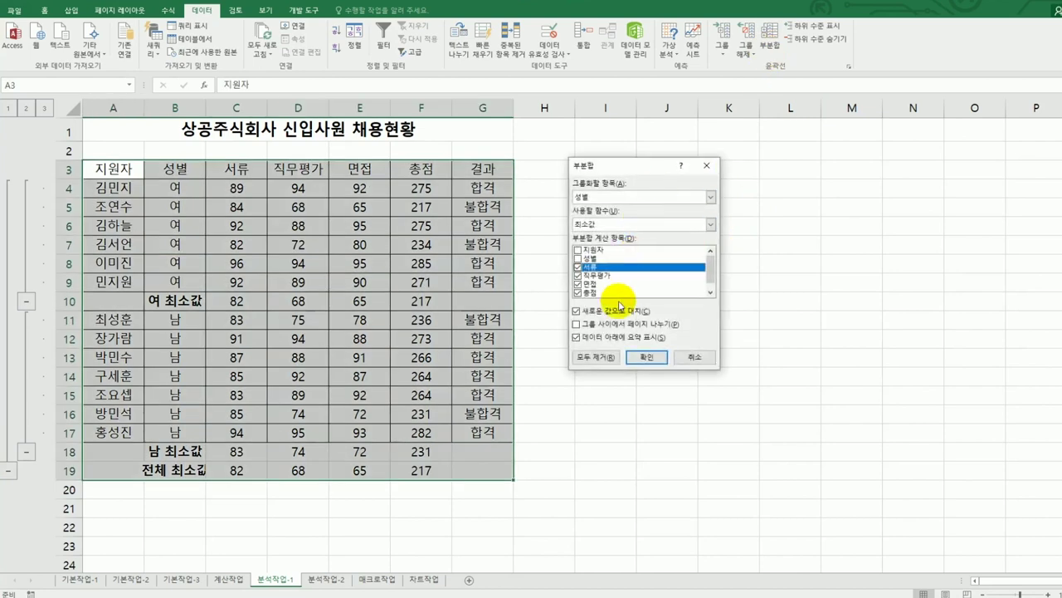
pyautogui.click(615, 314)
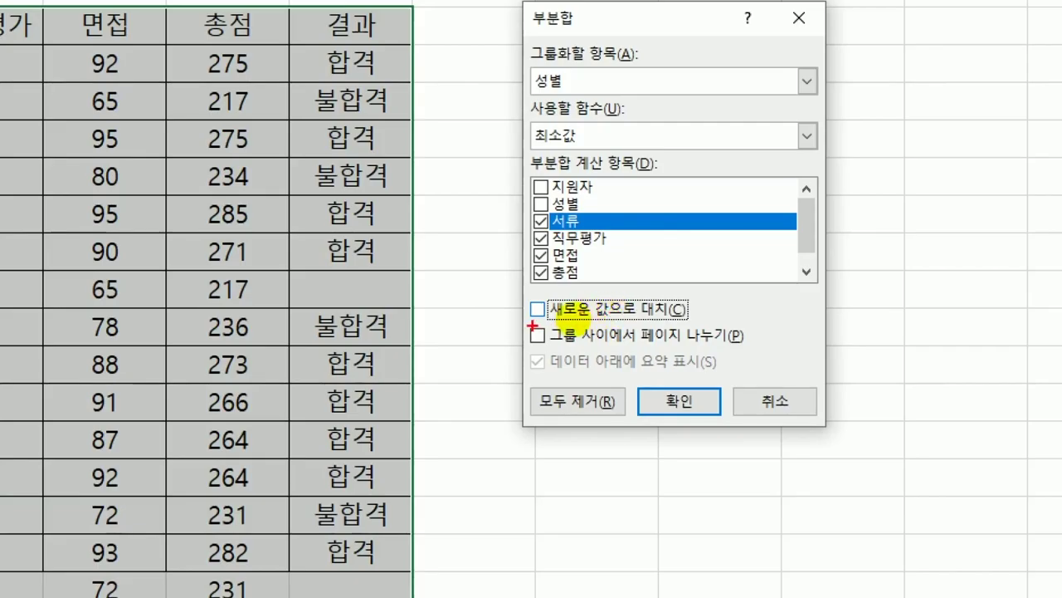
pyautogui.moveTo(571, 318); pyautogui.dragTo(651, 314)
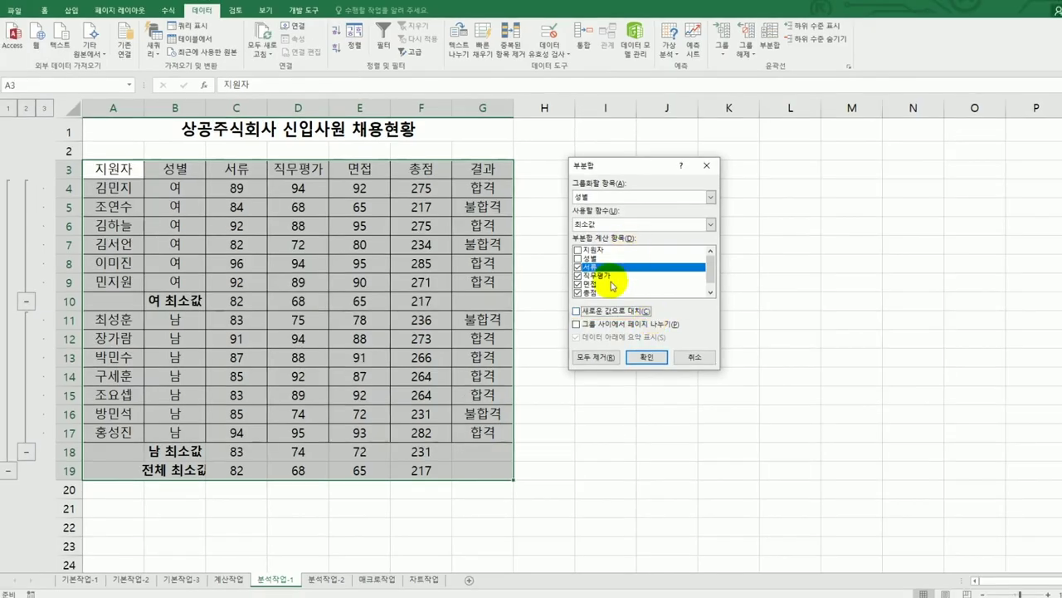
pyautogui.click(624, 224)
pyautogui.click(625, 265)
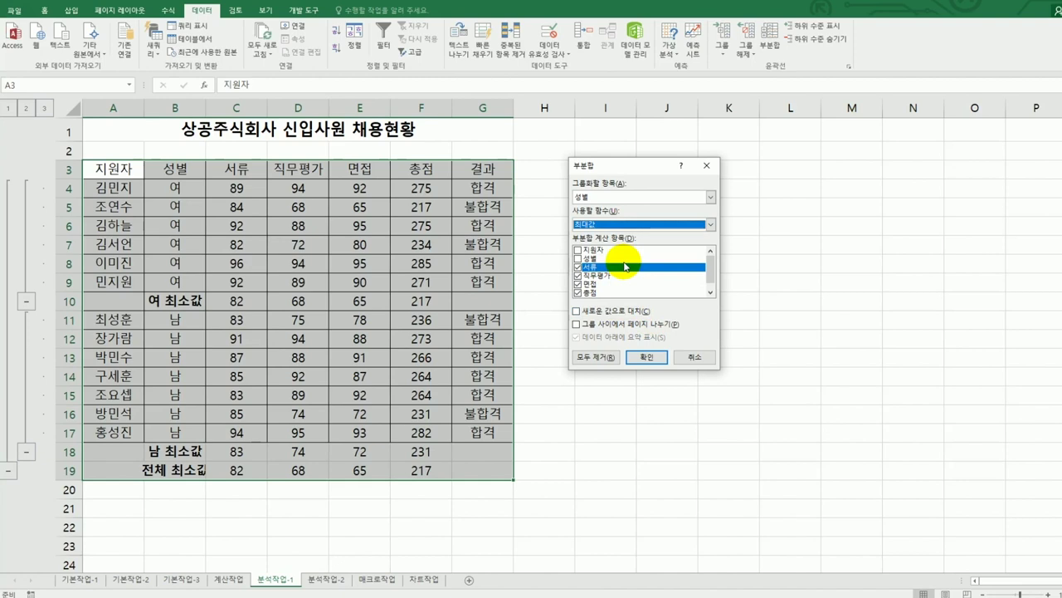
pyautogui.click(640, 355)
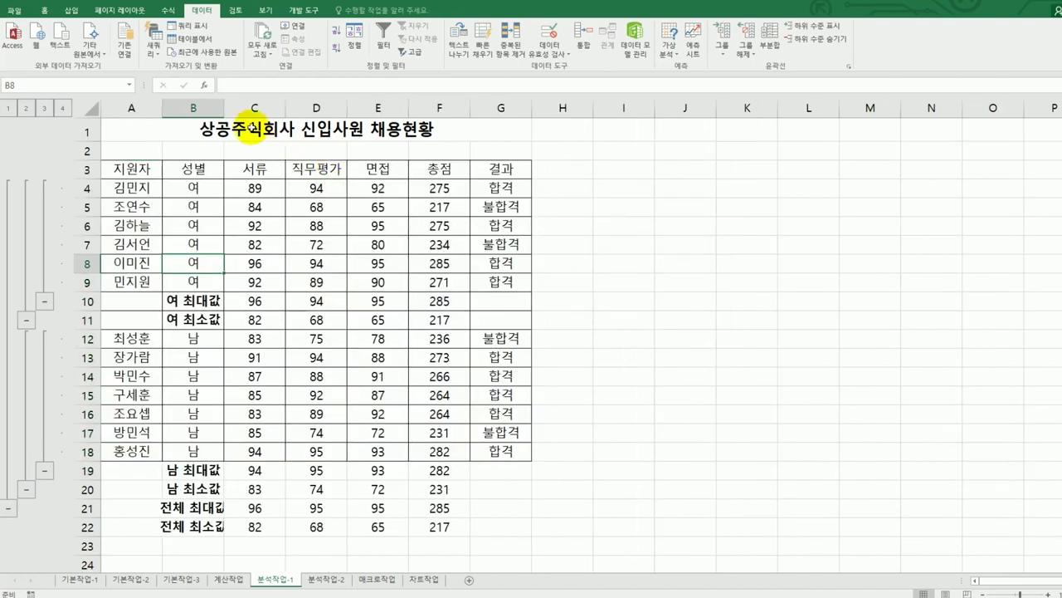
pyautogui.moveTo(226, 110); pyautogui.dragTo(226, 110)
pyautogui.doubleClick(227, 110)
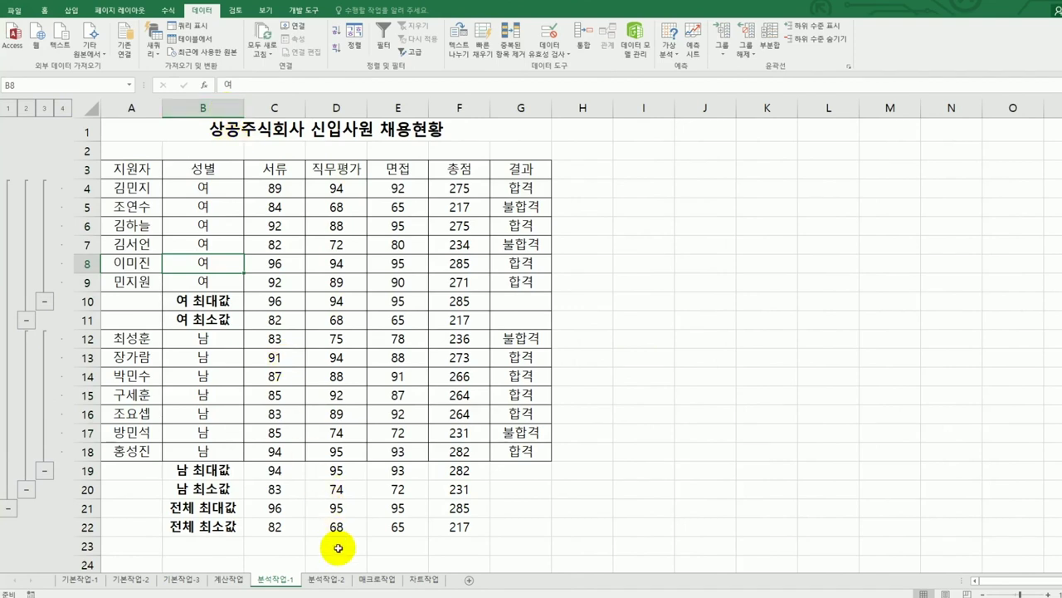
# - On the 분석작업-2 sheet, set up a Goal Seek for 한라봉's 총판매액 in F10 with a target value of 100000000
pyautogui.click(342, 579)
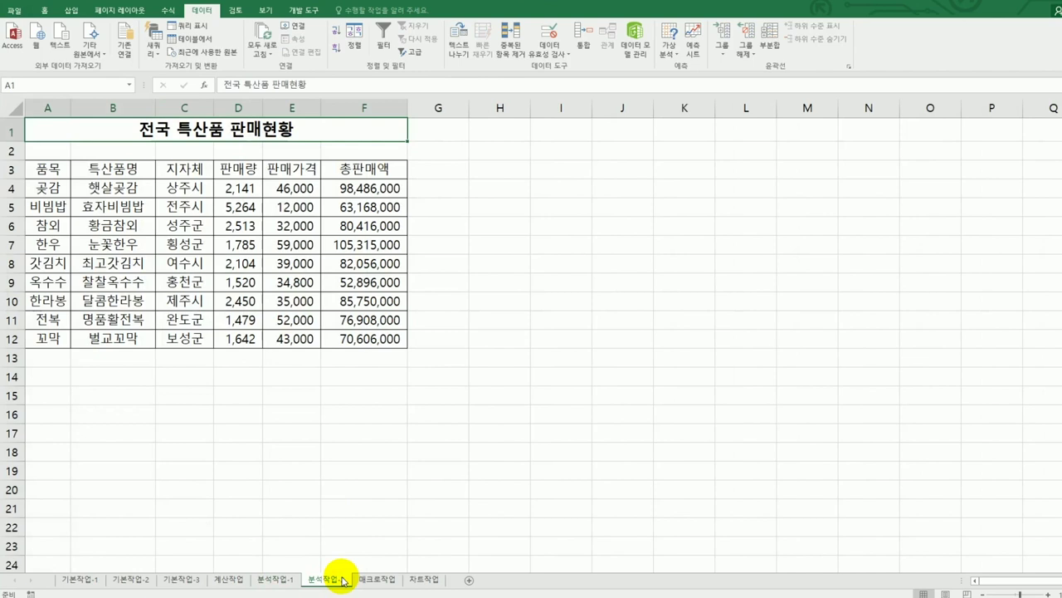
pyautogui.moveTo(55, 302); pyautogui.dragTo(340, 302)
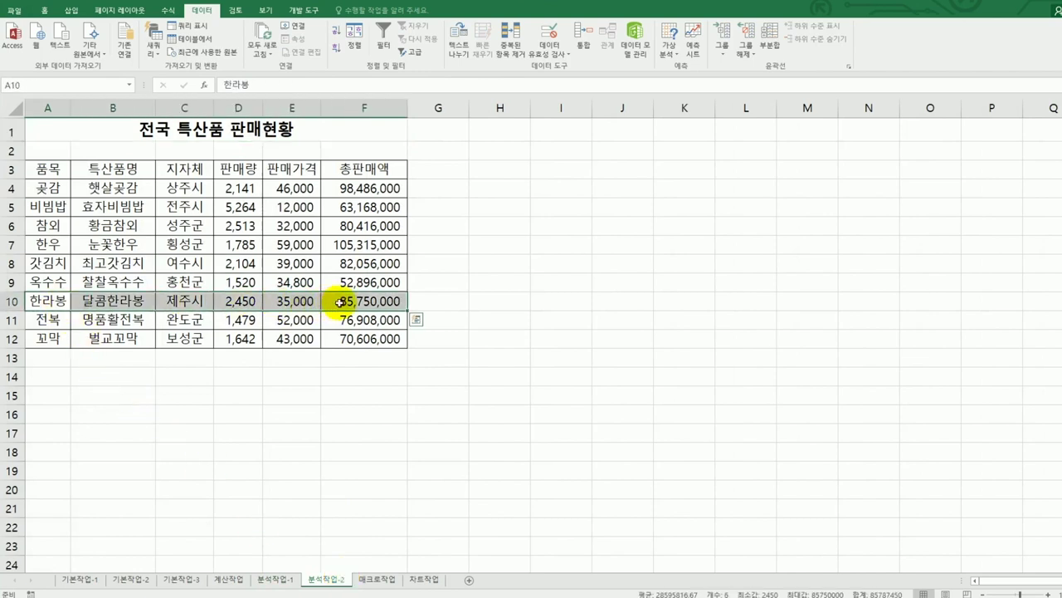
pyautogui.click(338, 302)
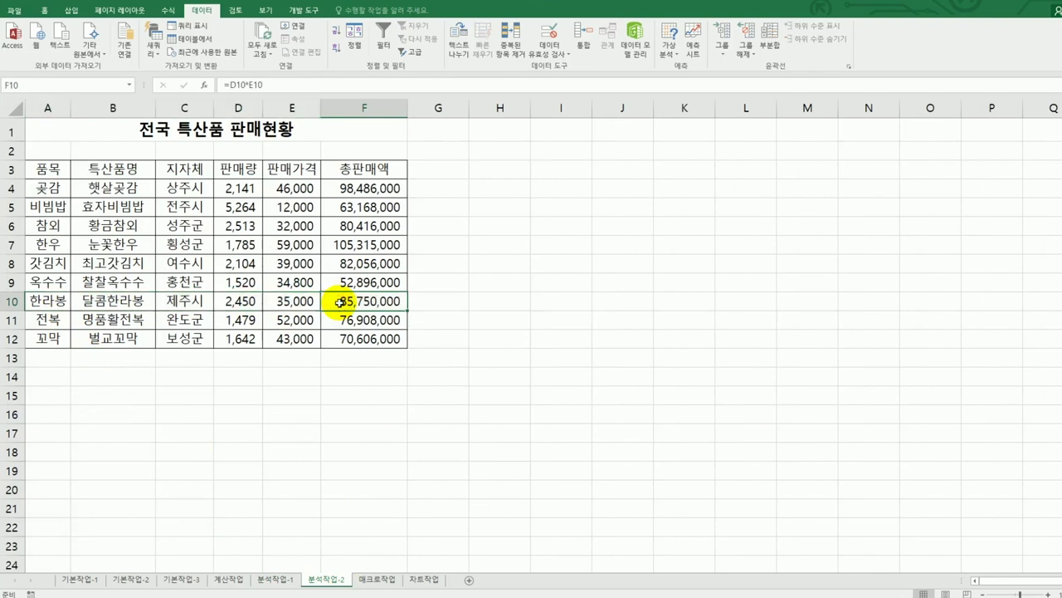
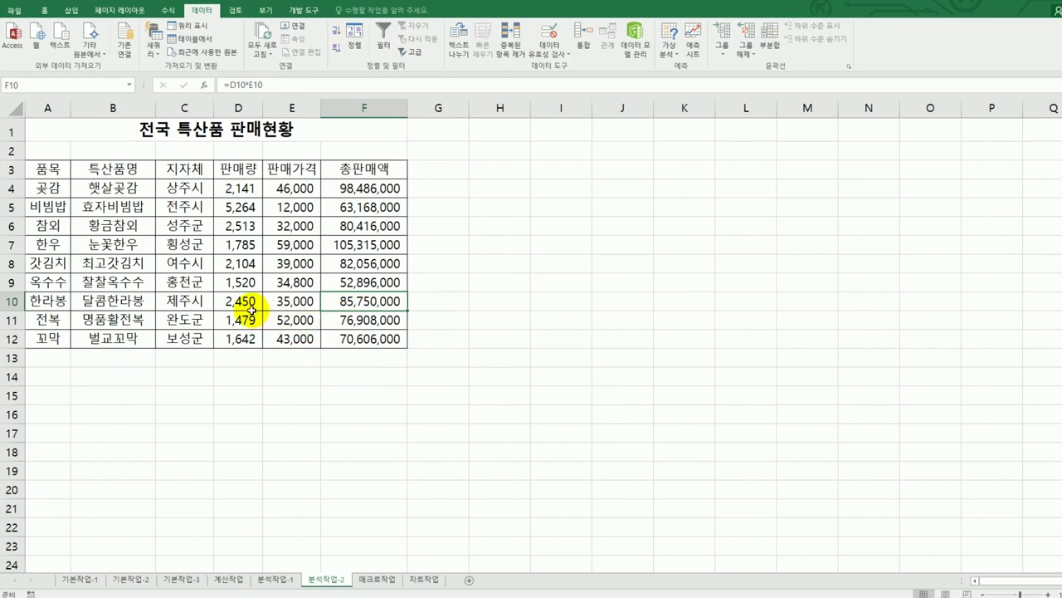
pyautogui.click(667, 48)
pyautogui.click(675, 84)
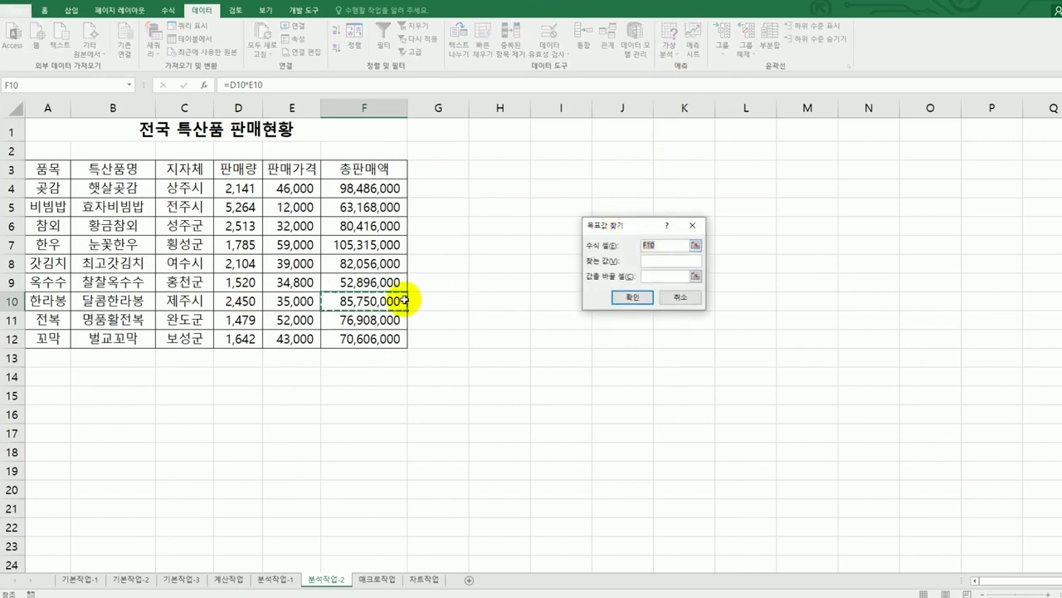
pyautogui.click(654, 263)
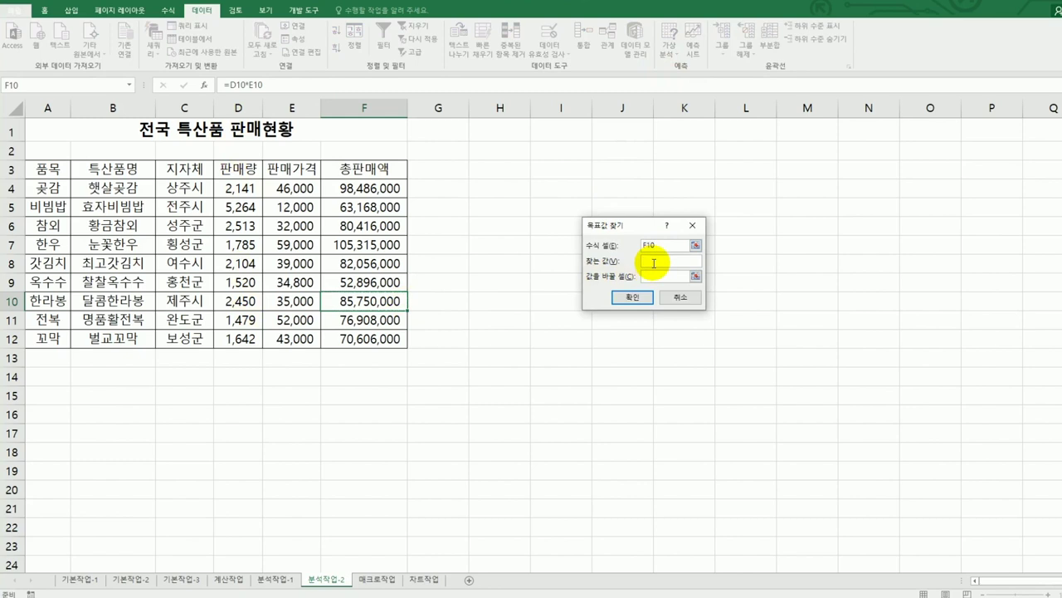
pyautogui.write('100000000')
# - Use 한라봉's 판매량 cell $D$10 as the changing cell, then run the Goal Seek and keep its solution
pyautogui.click(656, 277)
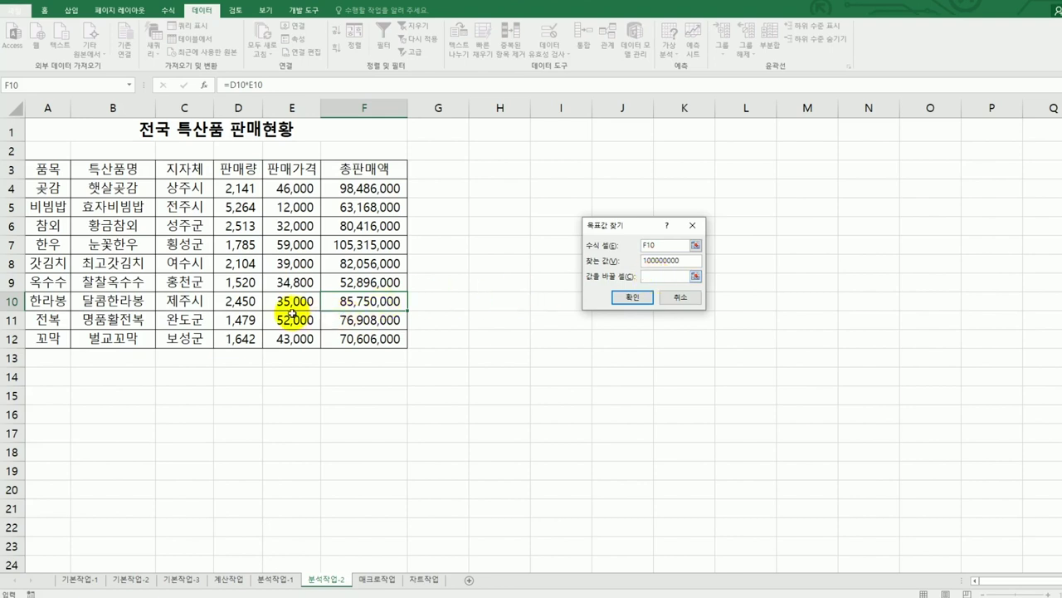
pyautogui.click(252, 303)
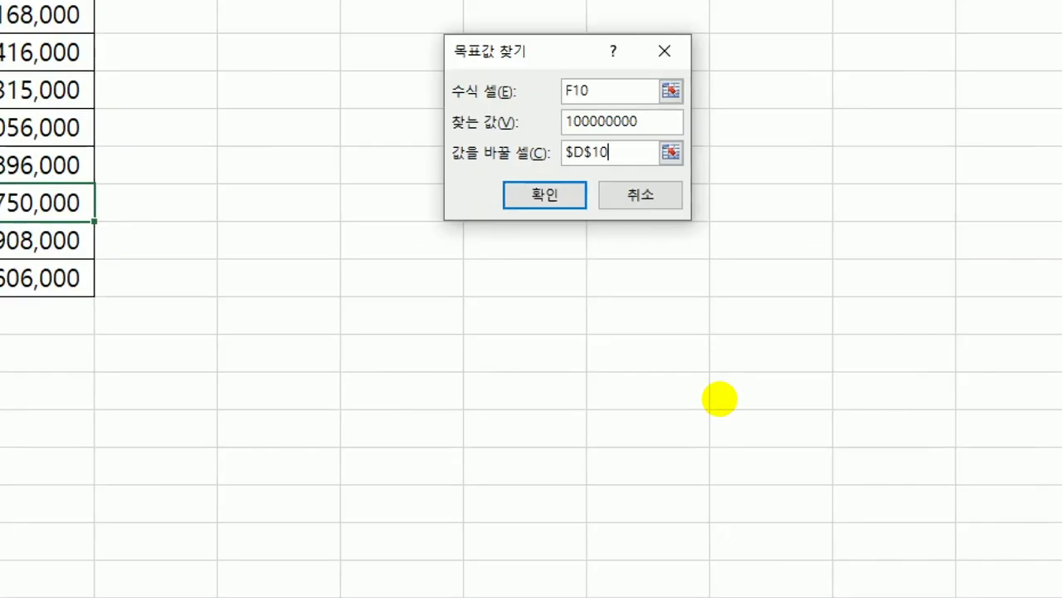
pyautogui.moveTo(587, 157)
pyautogui.mouseDown()
pyautogui.moveTo(555, 159)
pyautogui.moveTo(543, 142)
pyautogui.mouseUp()
pyautogui.moveTo(534, 197); pyautogui.dragTo(633, 197)
pyautogui.moveTo(531, 229); pyautogui.dragTo(642, 227)
pyautogui.press('Escape')
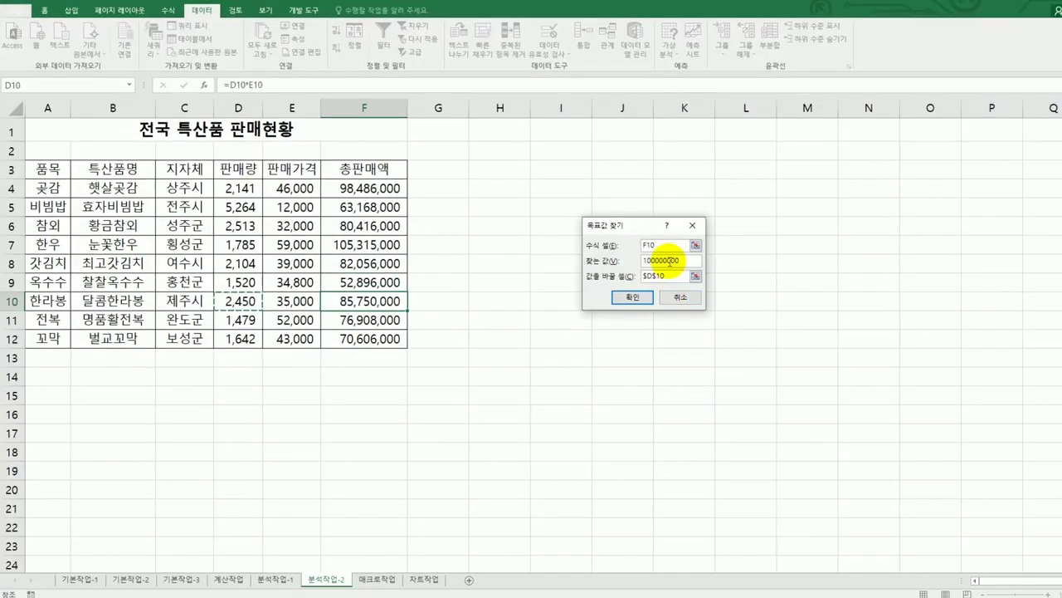
pyautogui.click(633, 297)
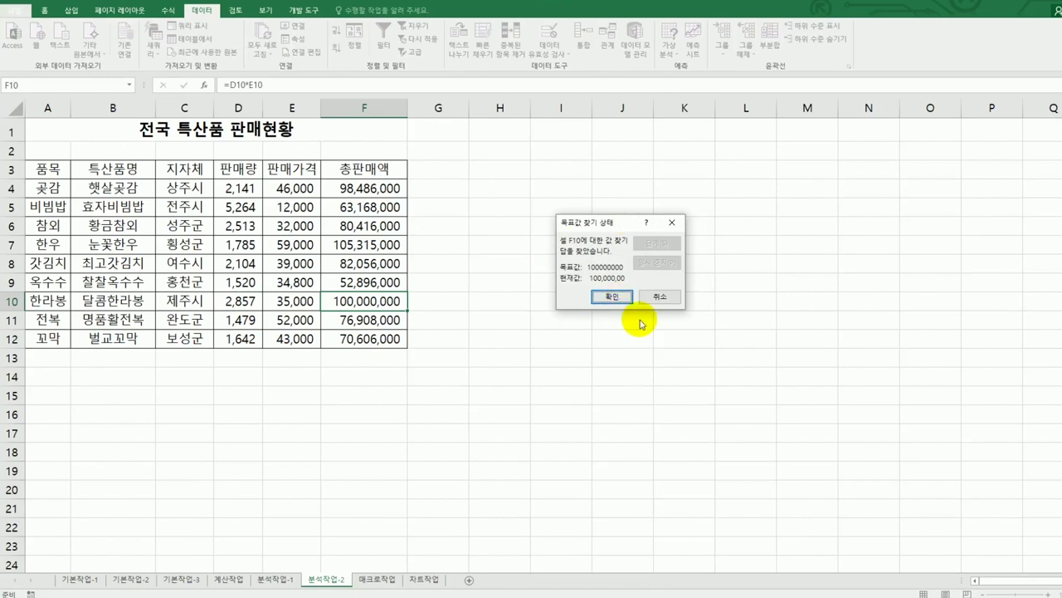
pyautogui.click(610, 303)
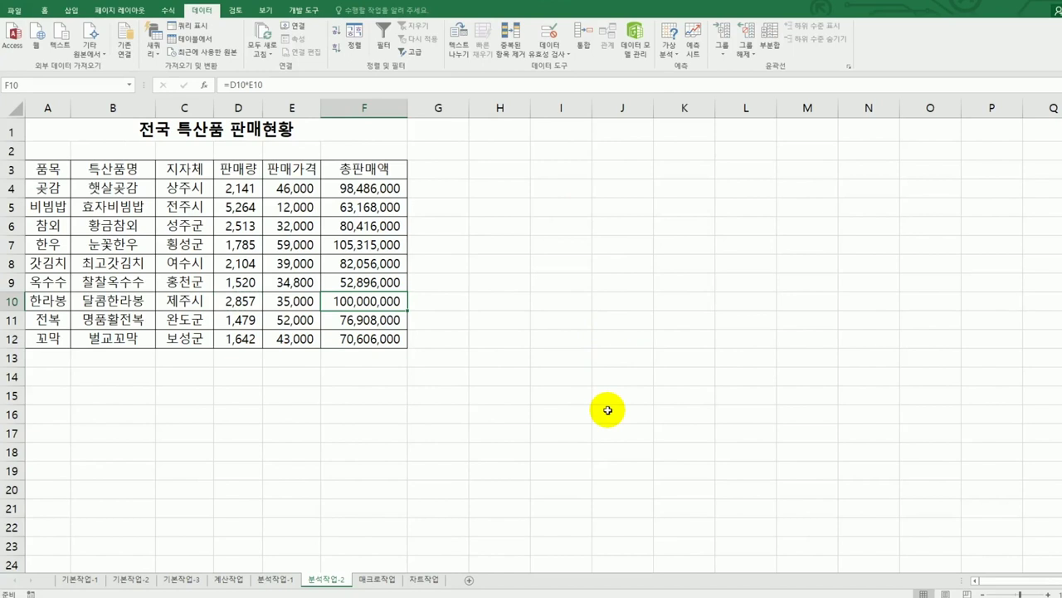
# - On the 매크로작업 sheet, insert a form-control button aligned to the cell grid over B13:C14
pyautogui.click(376, 581)
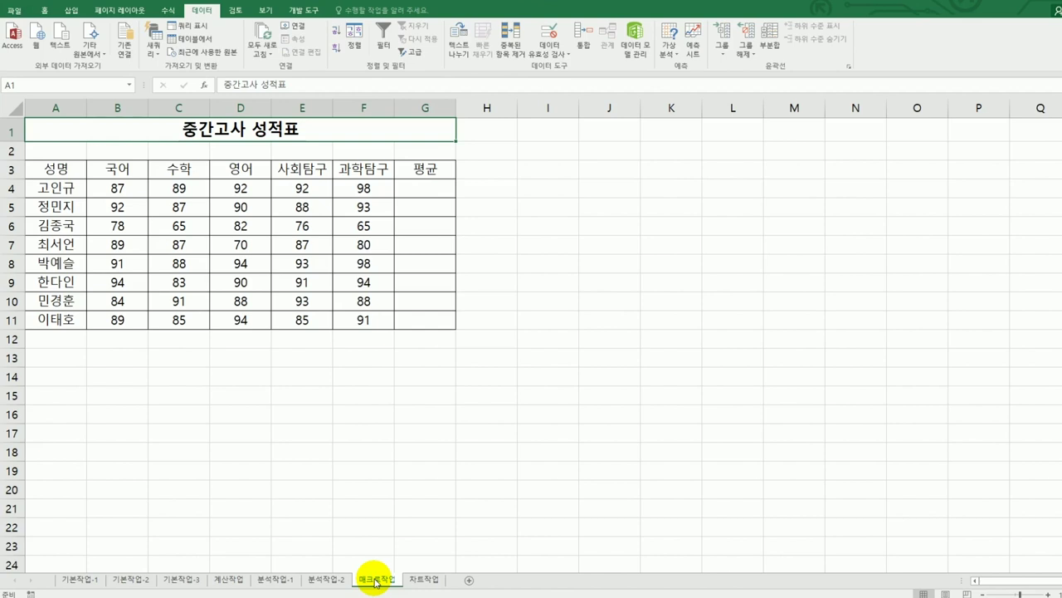
pyautogui.click(304, 11)
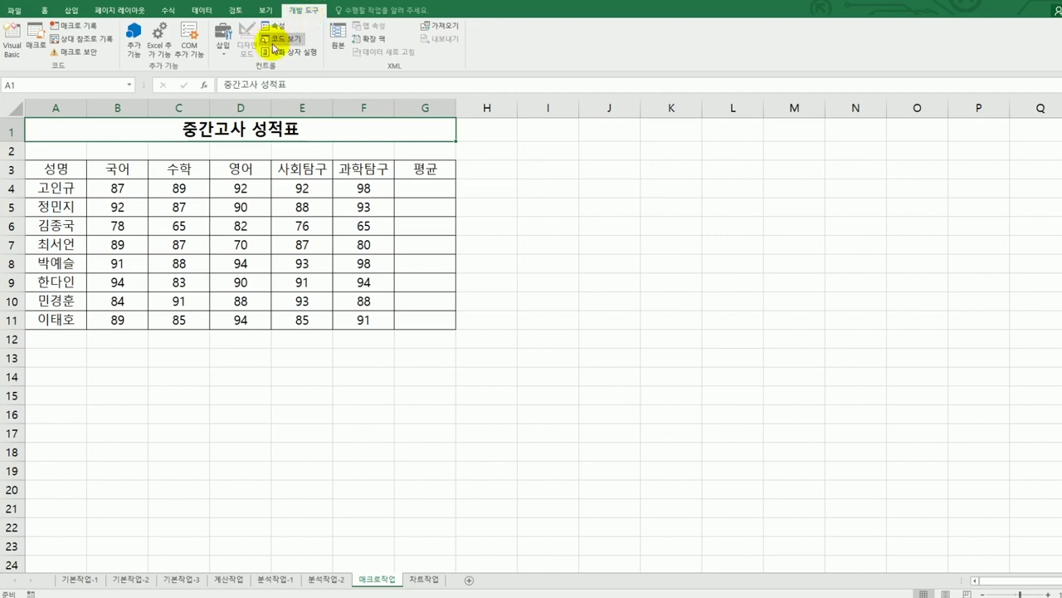
pyautogui.click(224, 47)
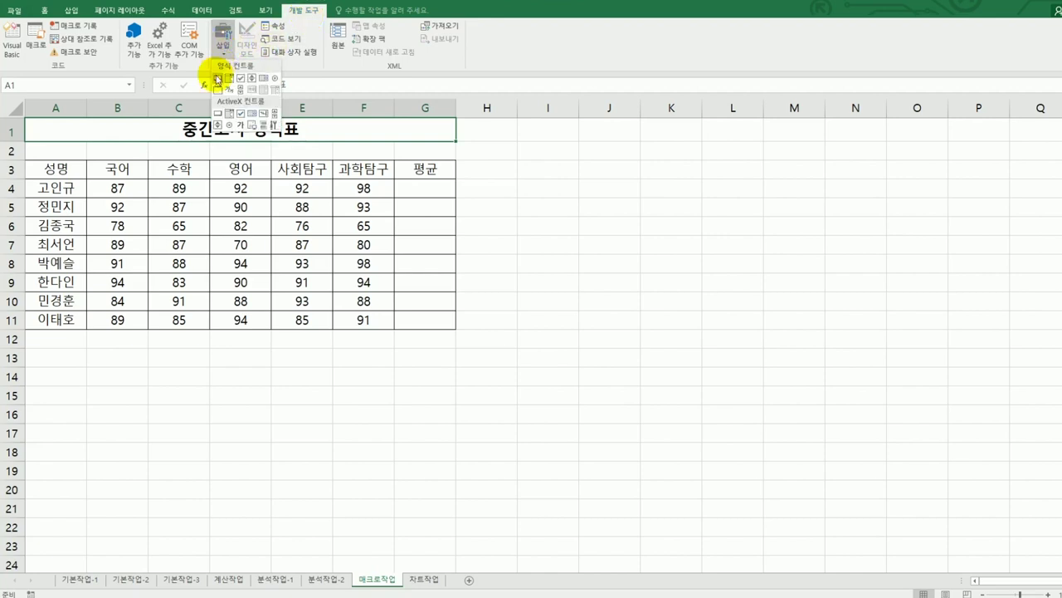
pyautogui.click(218, 78)
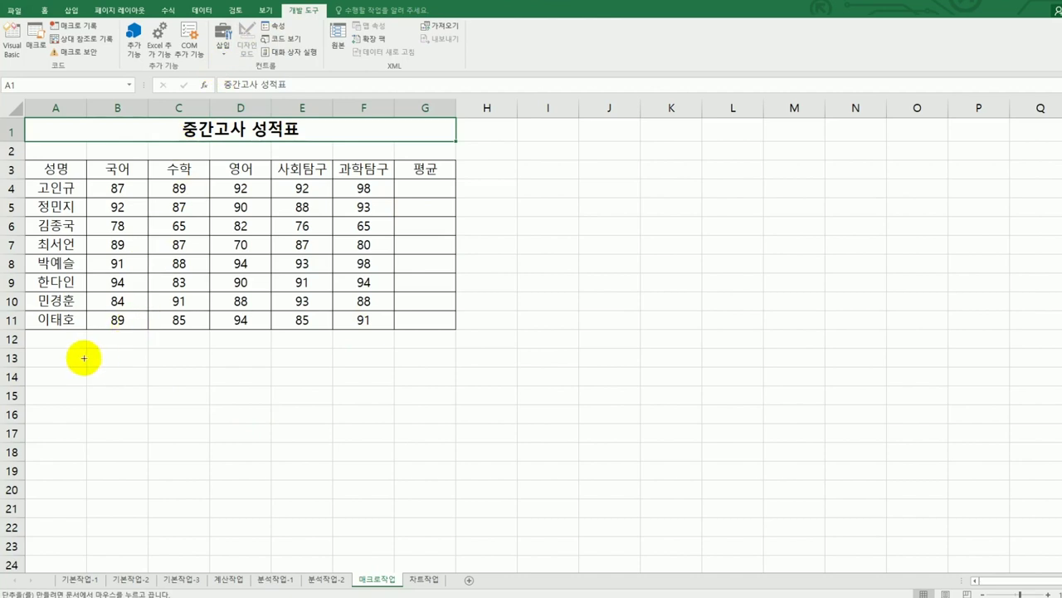
pyautogui.press('alt')
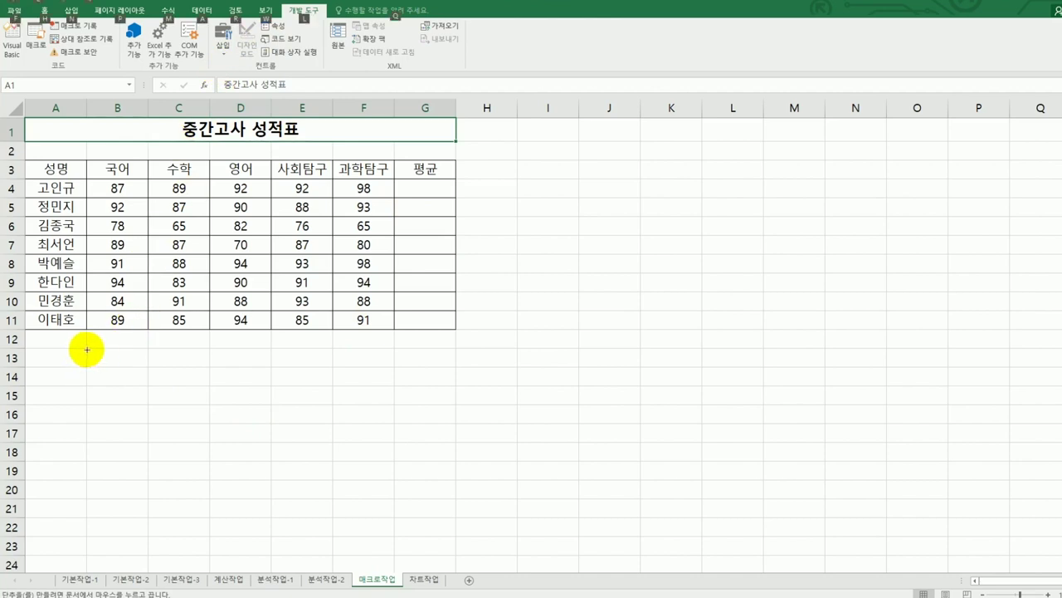
pyautogui.moveTo(87, 349); pyautogui.dragTo(191, 385)
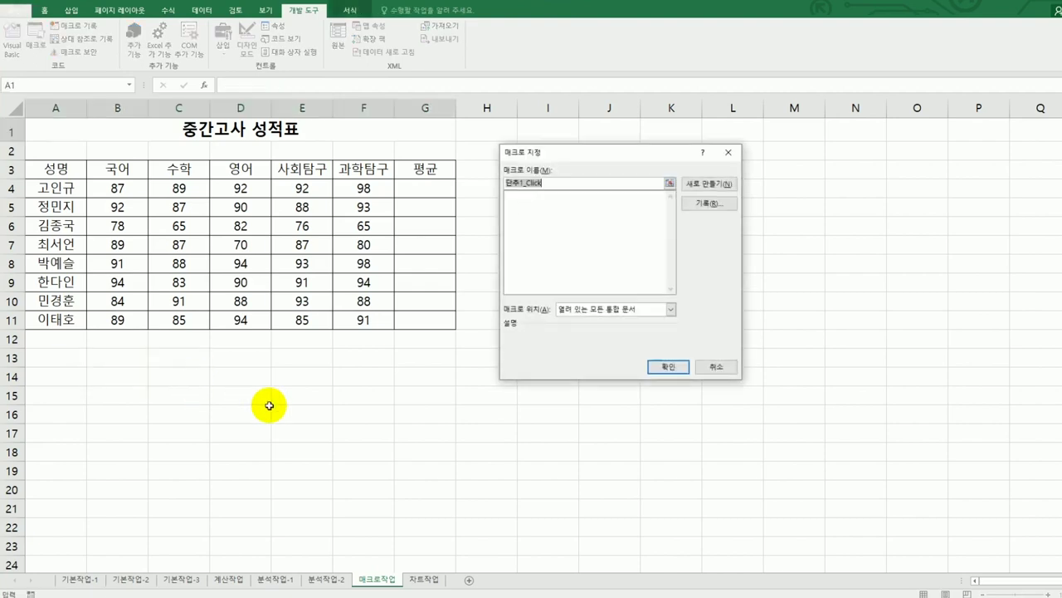
# - Assign a new macro named 평균 to the button and start recording it in the current workbook
pyautogui.moveTo(585, 157); pyautogui.dragTo(578, 236)
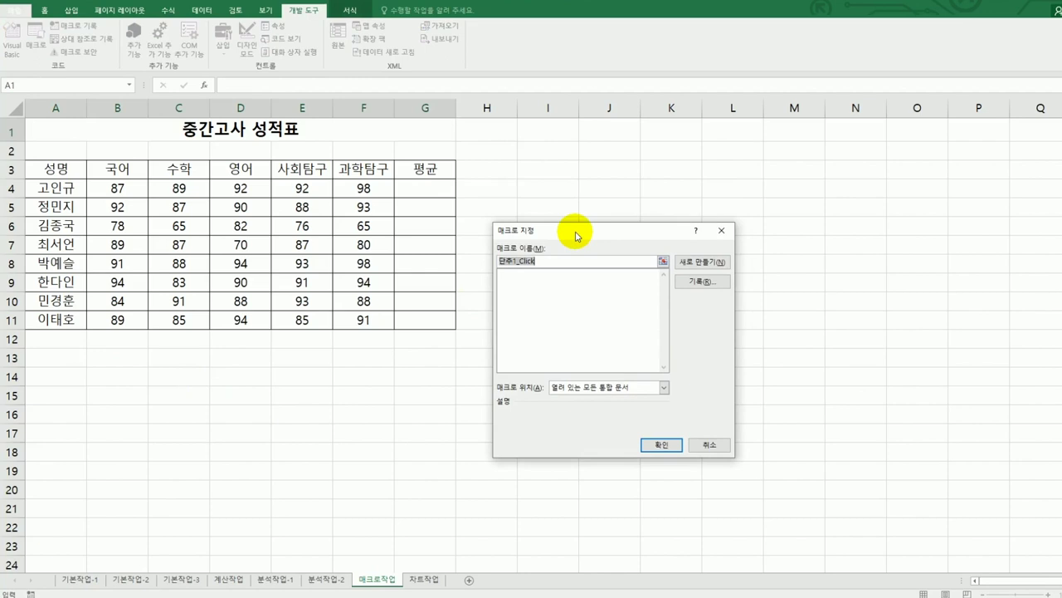
pyautogui.write('ㅁ')
pyautogui.press('BackSpace')
pyautogui.write('평균')
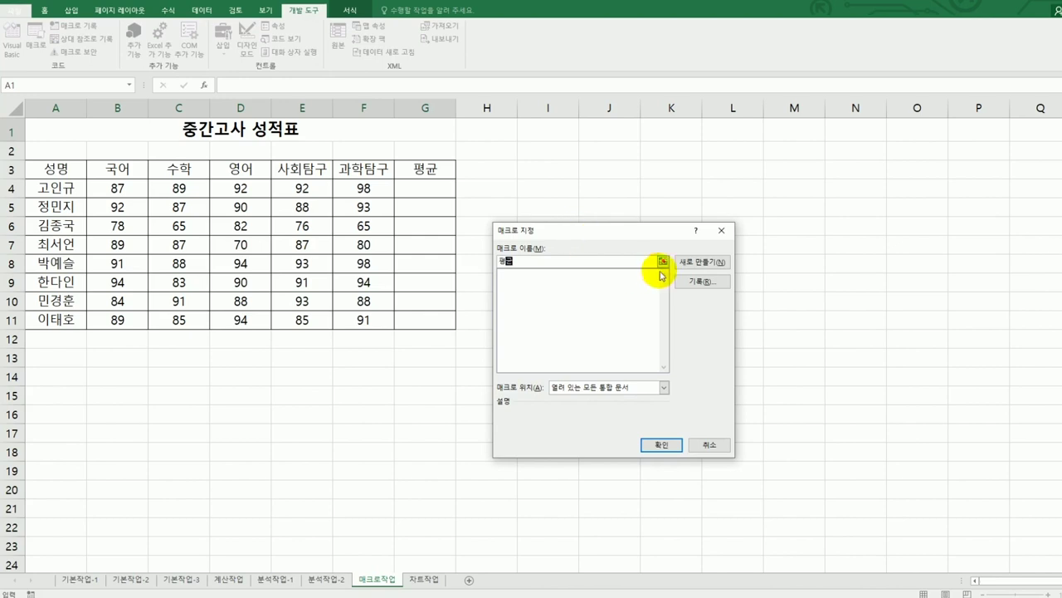
pyautogui.click(696, 281)
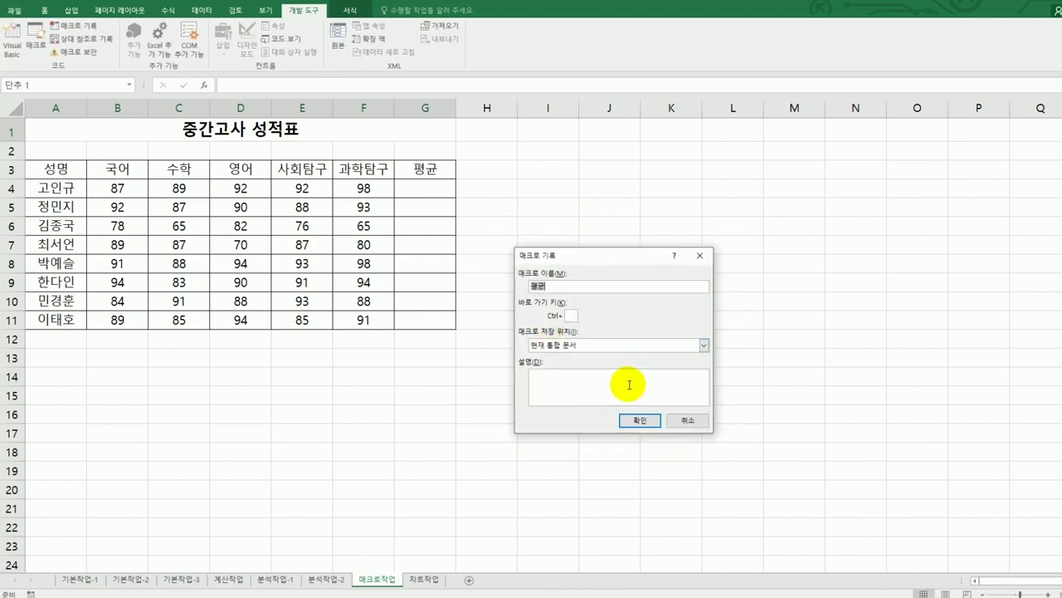
pyautogui.click(638, 420)
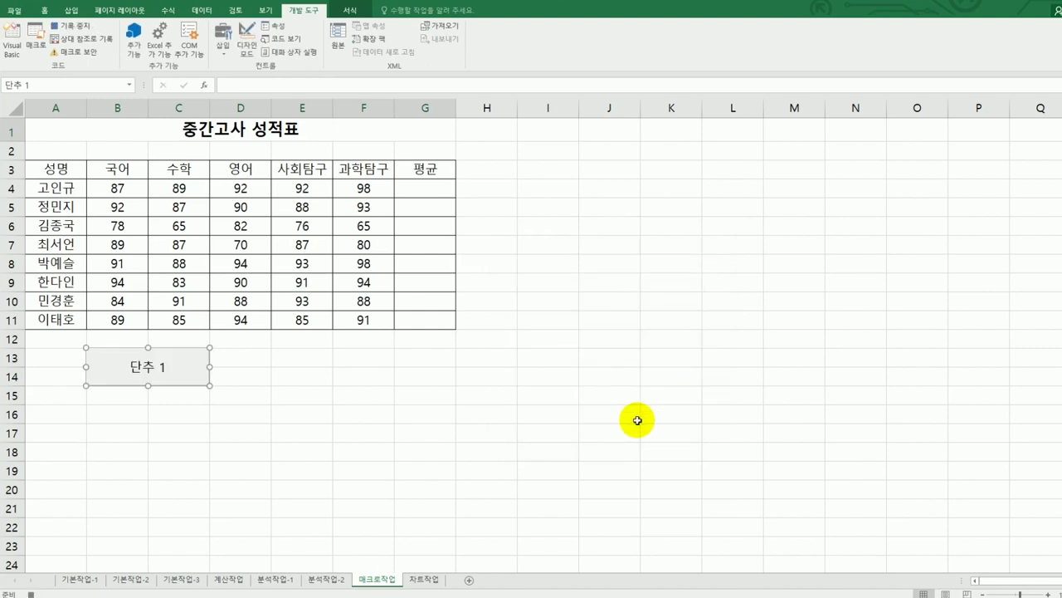
# - Fill G4:G11 with each student's average using AutoSum's 평균 on B4:G11, and stop recording the macro
pyautogui.click(438, 192)
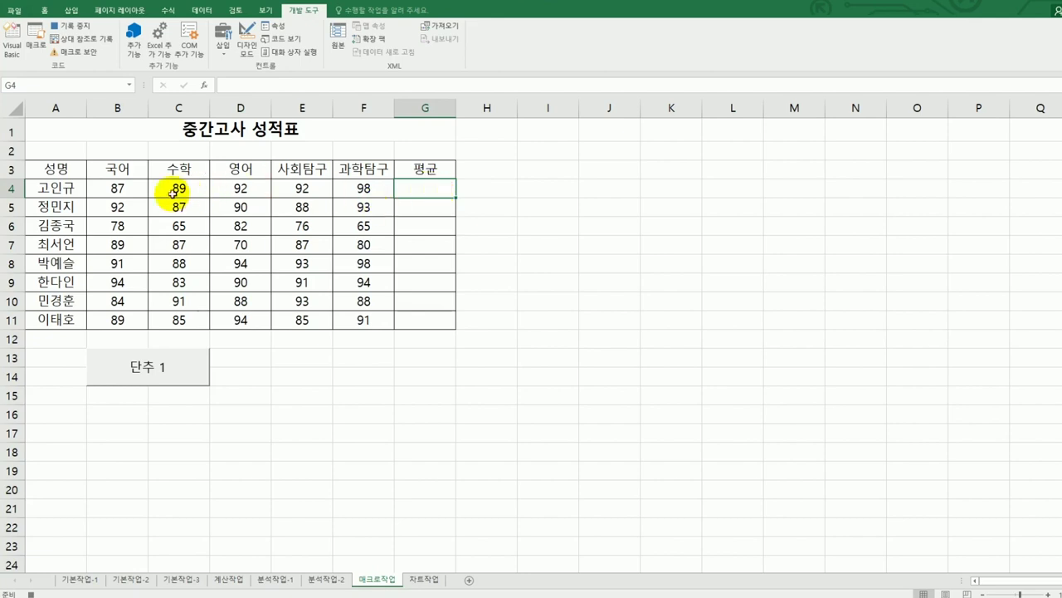
pyautogui.moveTo(124, 194); pyautogui.dragTo(403, 324)
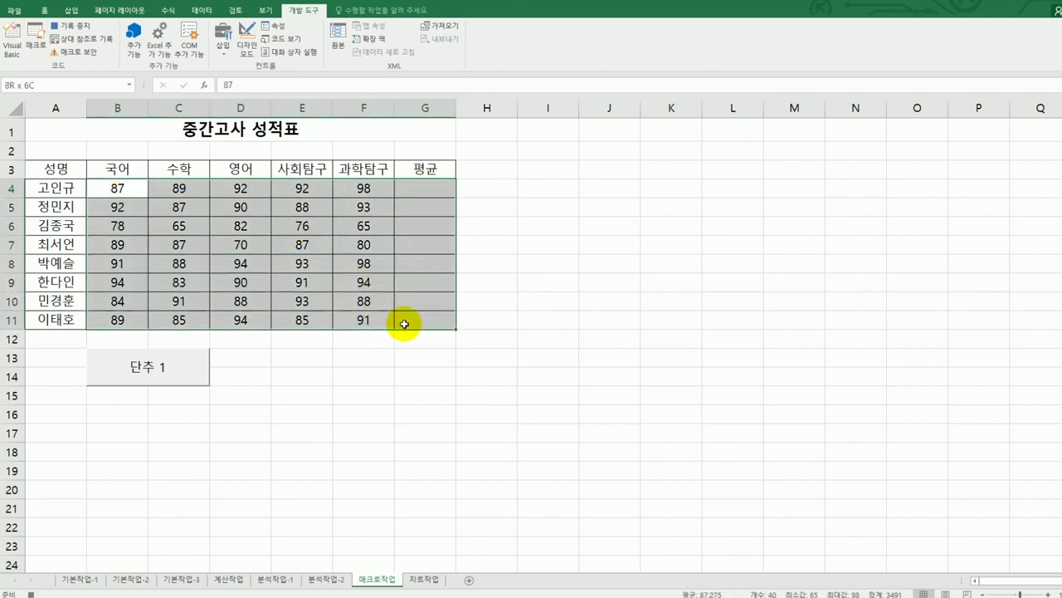
pyautogui.click(169, 11)
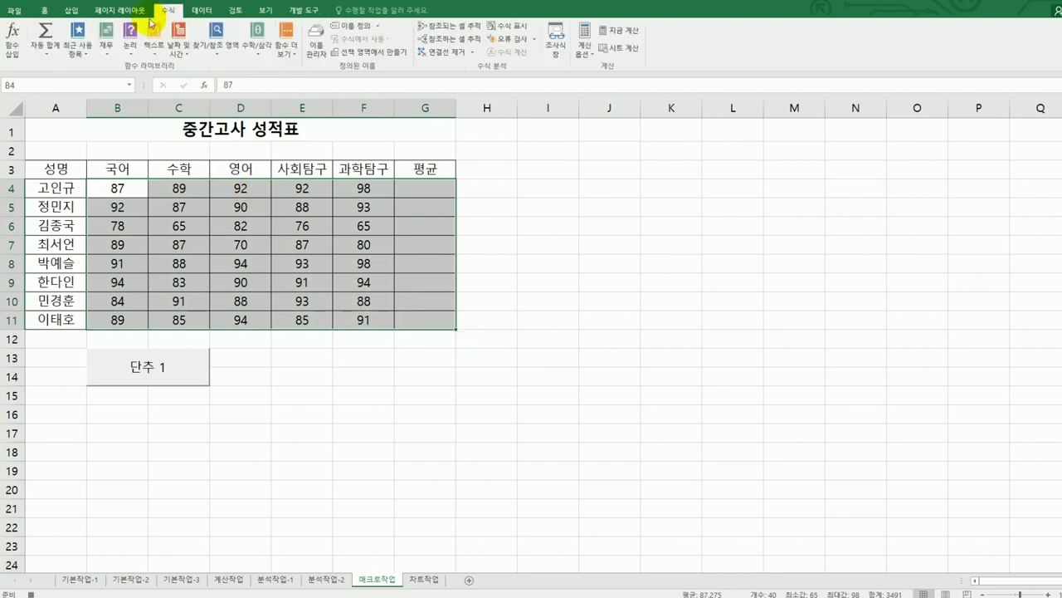
pyautogui.click(47, 54)
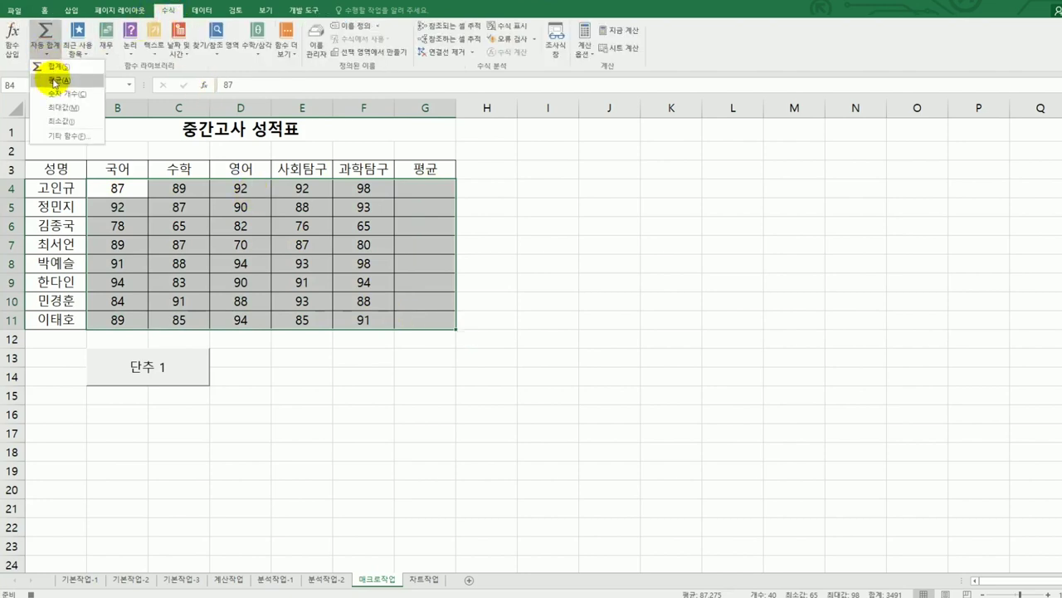
pyautogui.click(54, 82)
pyautogui.click(425, 187)
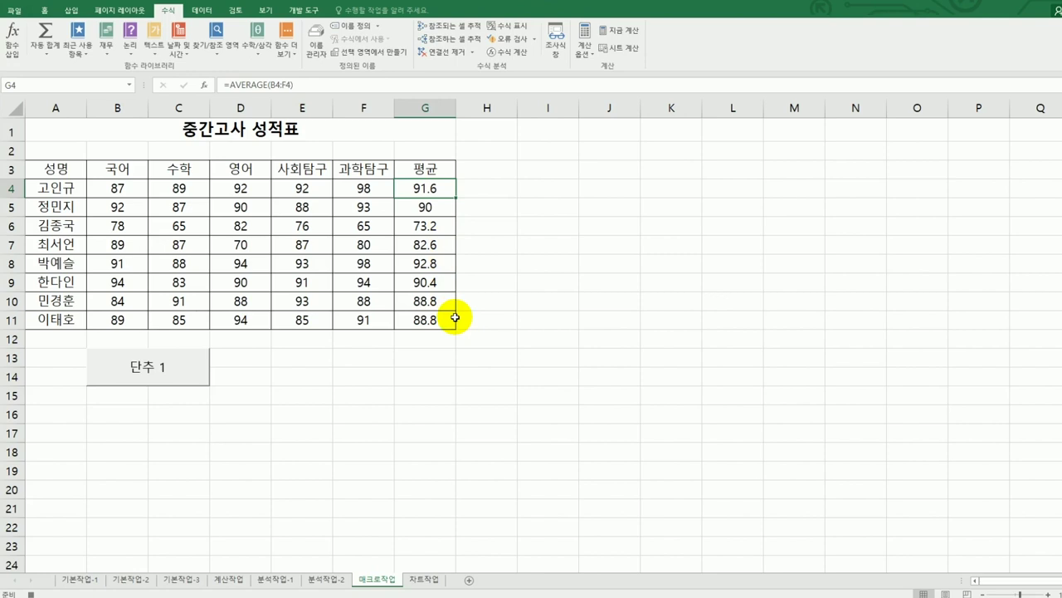
pyautogui.click(300, 10)
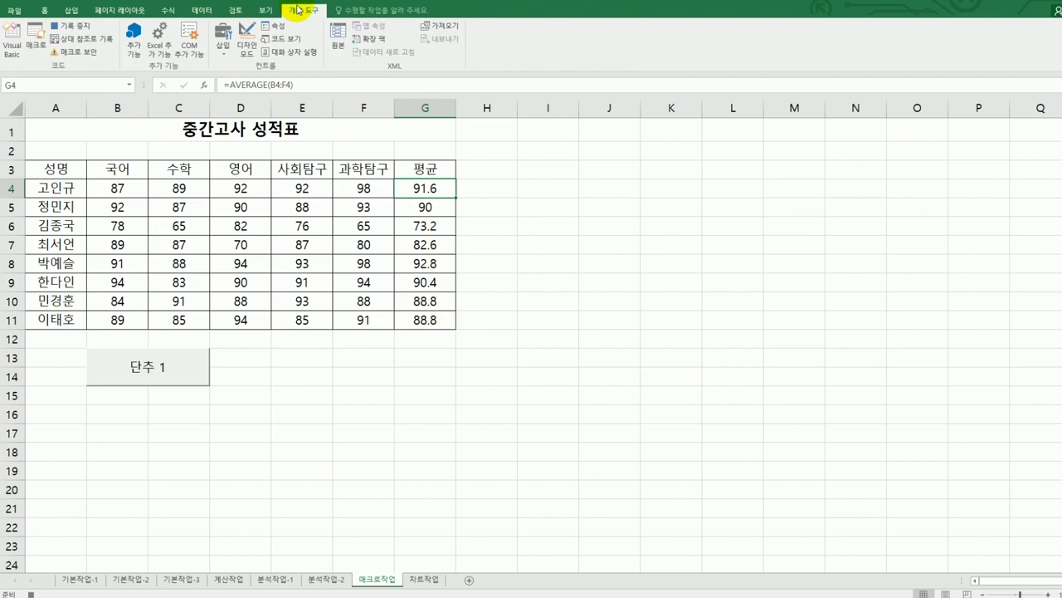
pyautogui.click(62, 26)
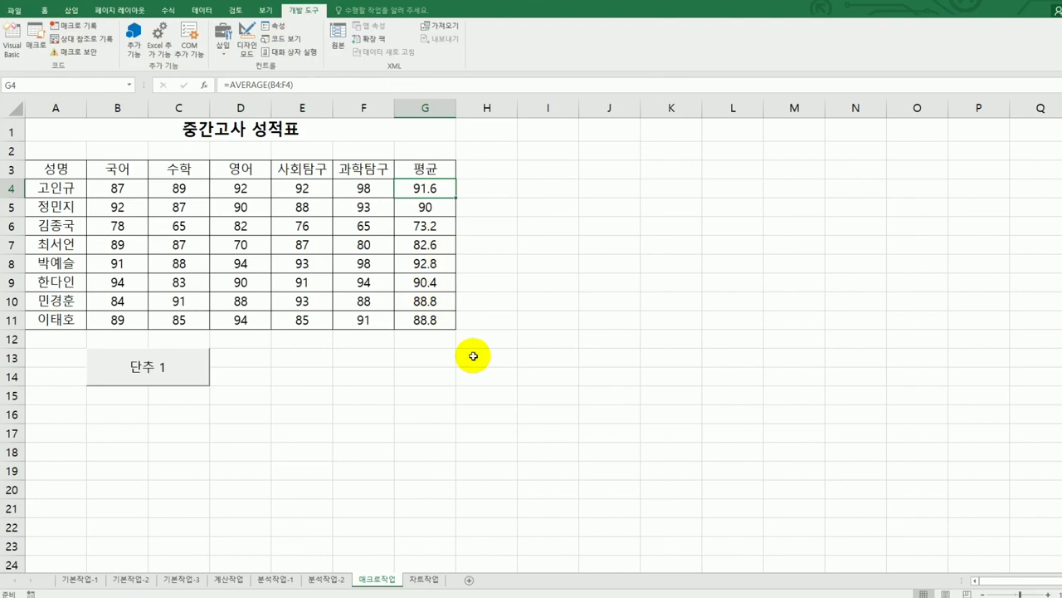
# - Change the label of the form-control button at B13:C14 to 평균
pyautogui.rightClick(176, 372)
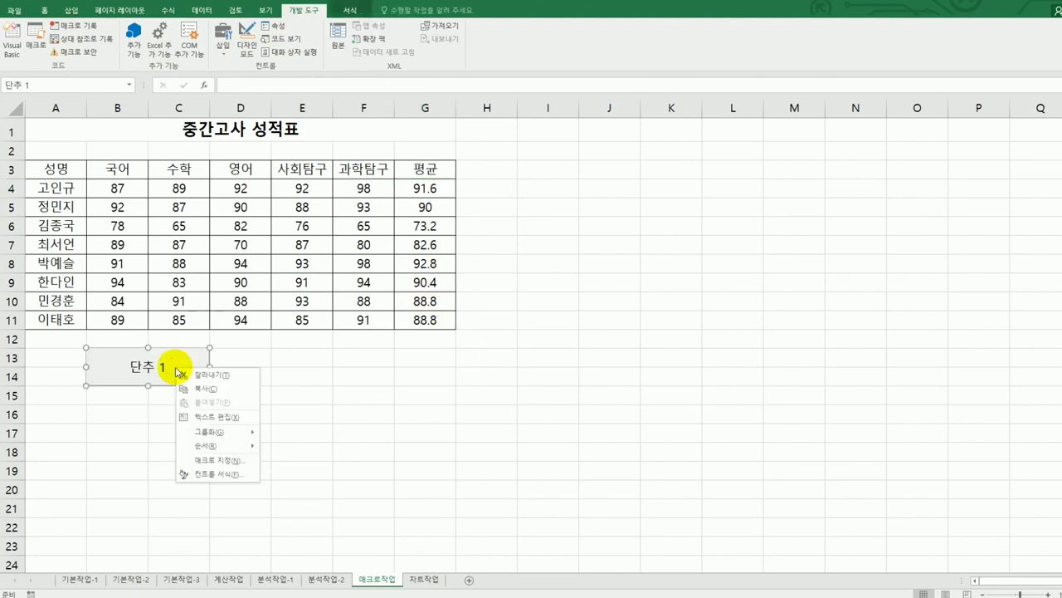
pyautogui.click(237, 417)
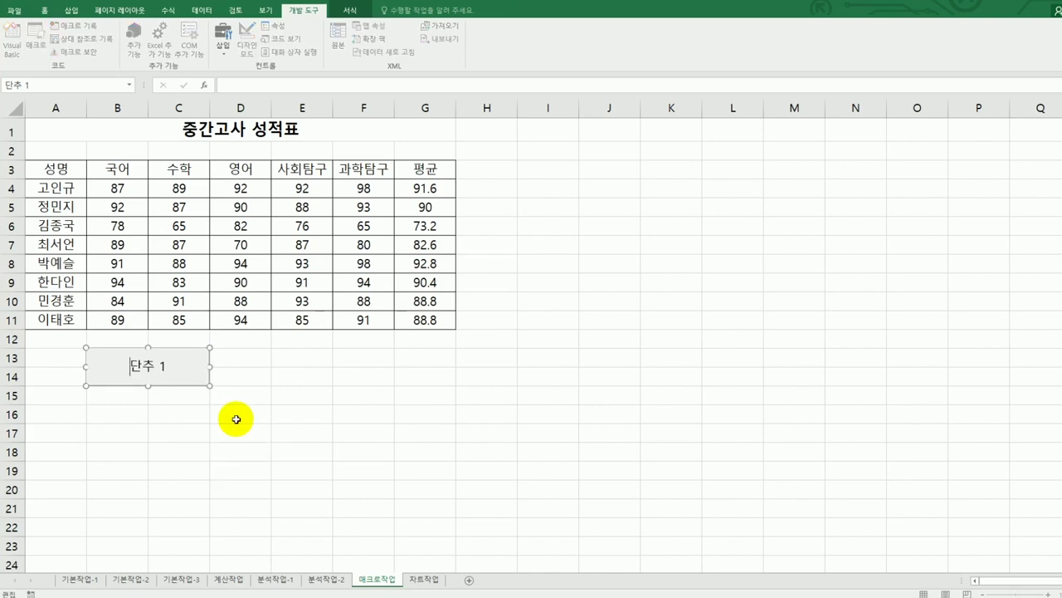
pyautogui.hotkey('ctrl', 'a')
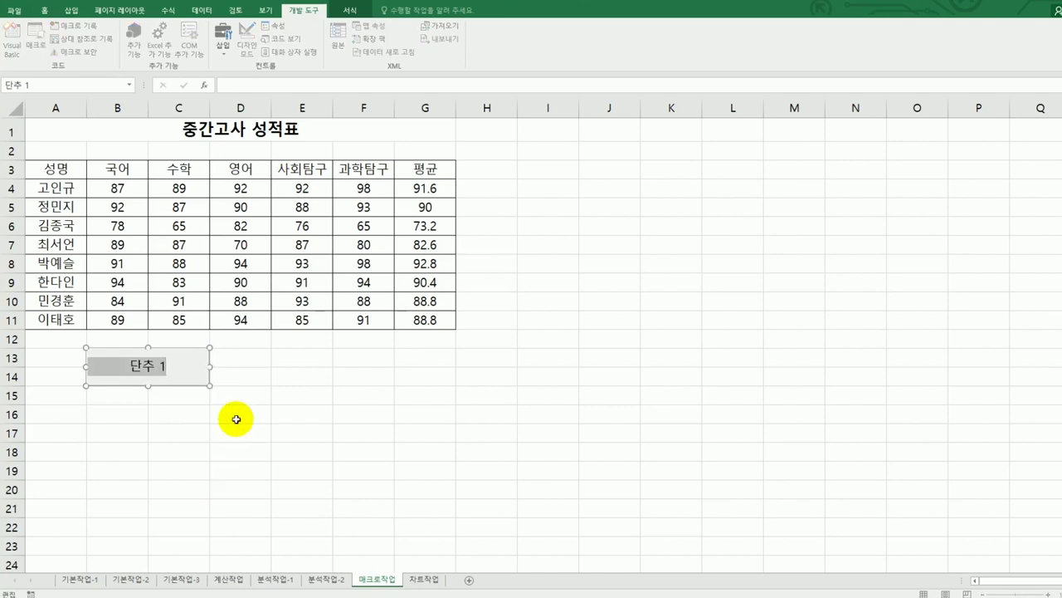
pyautogui.write('평균')
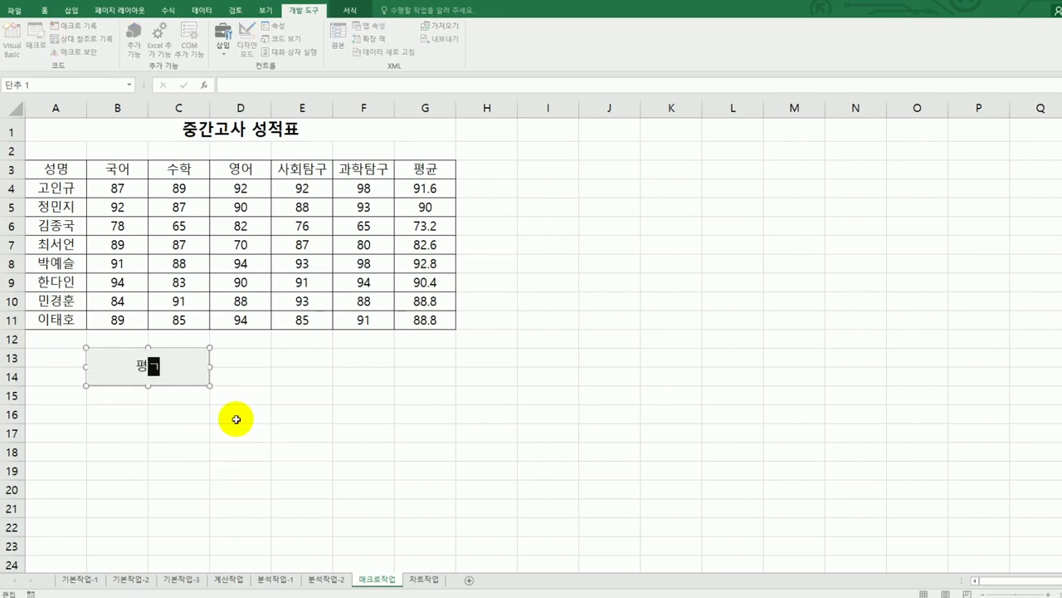
pyautogui.click(237, 420)
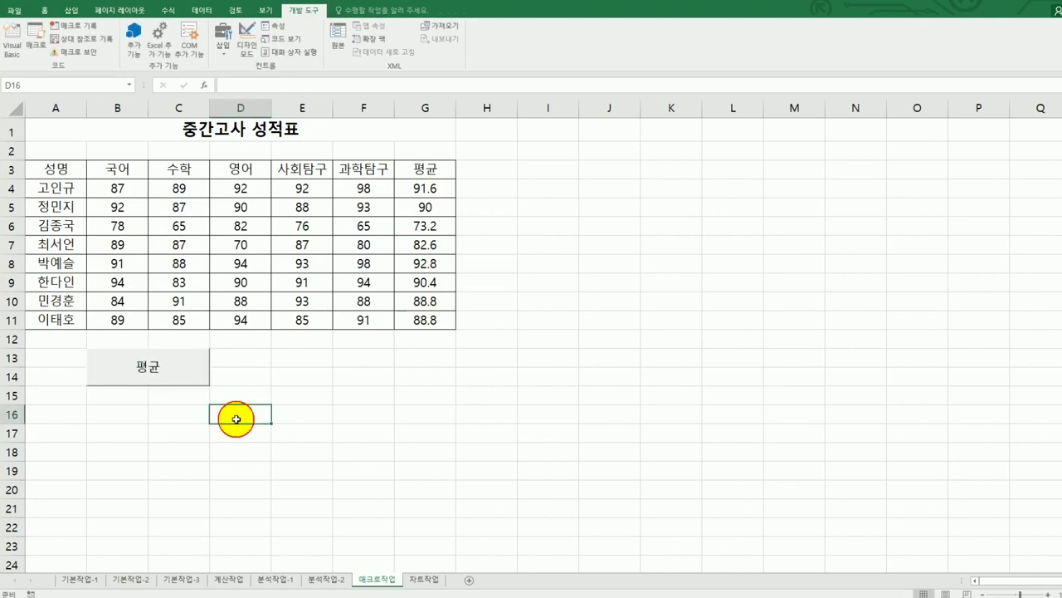
# - Test the 평균 macro by clearing the averages in G4:G11 and running it from its button
pyautogui.moveTo(417, 192); pyautogui.dragTo(423, 319)
pyautogui.press('Delete')
pyautogui.click(415, 415)
pyautogui.click(189, 384)
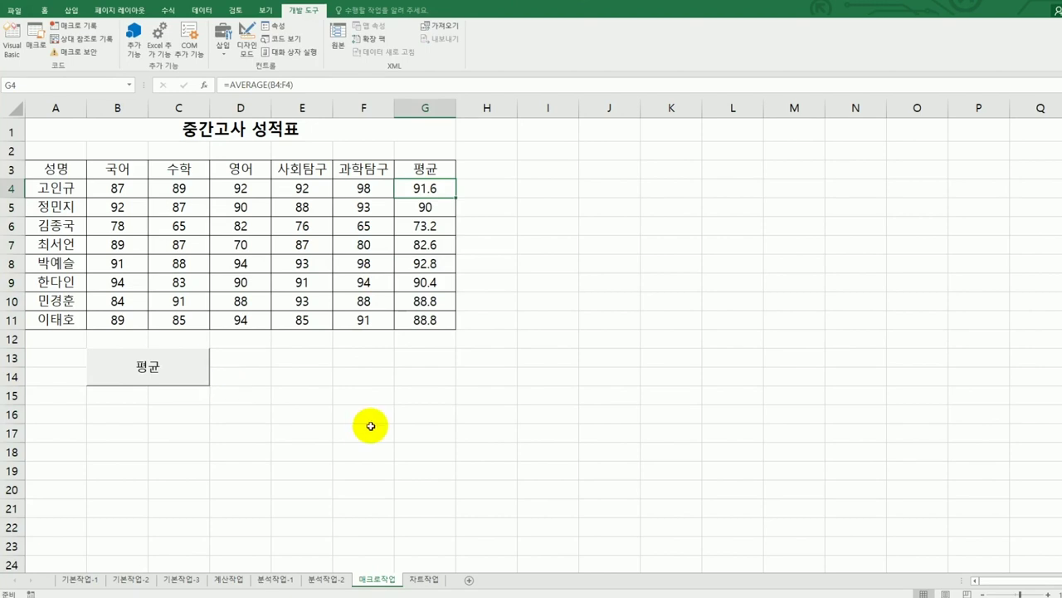
# - Draw a rectangle shape aligned to the cell grid over E13:F14 and enter the text 셀스타일 in it
pyautogui.click(72, 11)
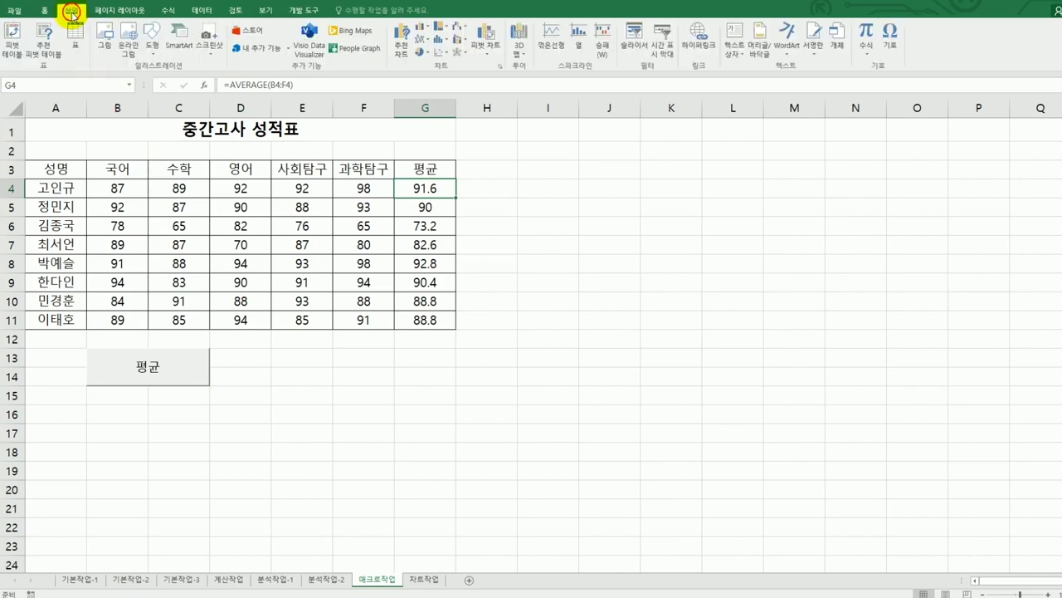
pyautogui.click(160, 55)
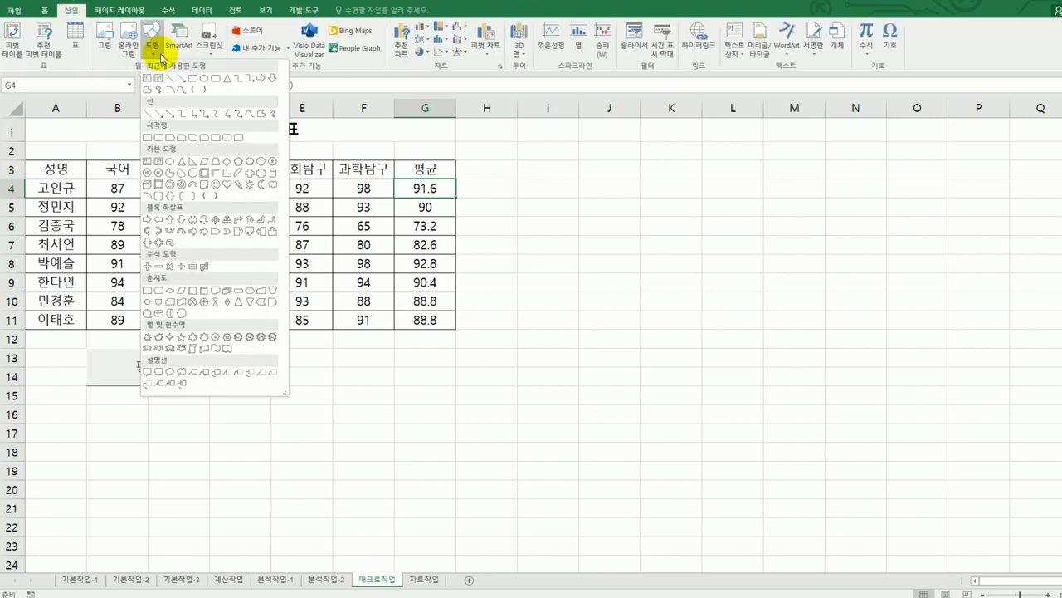
pyautogui.click(149, 138)
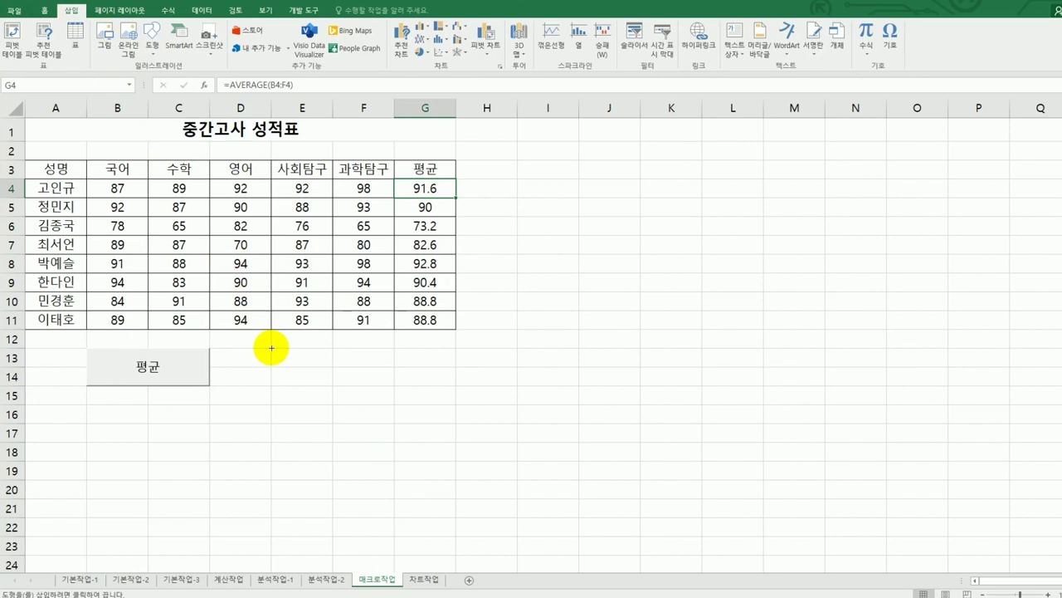
pyautogui.moveTo(272, 348); pyautogui.dragTo(366, 385)
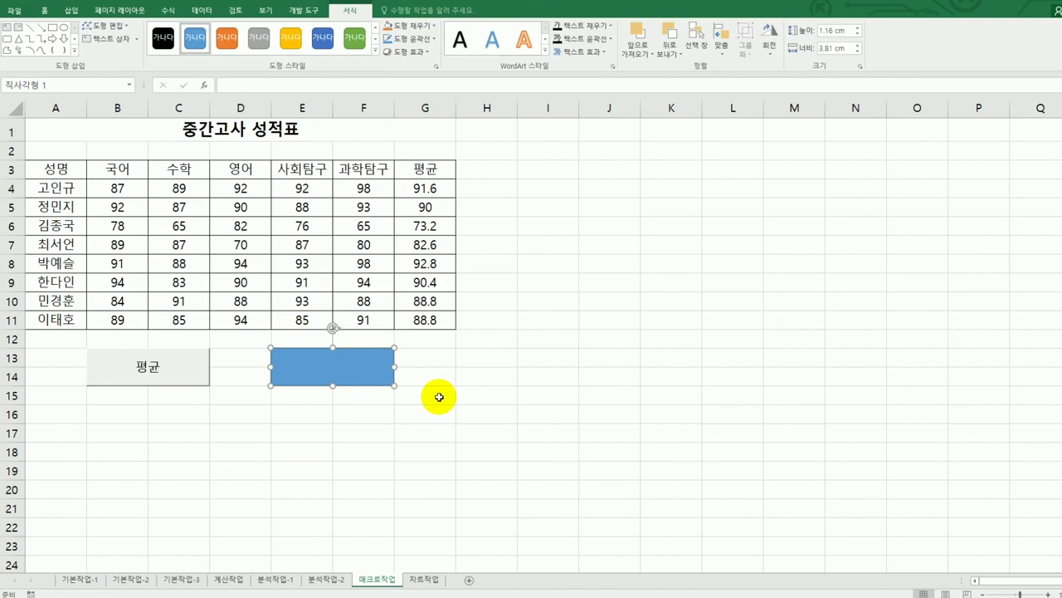
pyautogui.write('세ㄹ스타일')
pyautogui.click(367, 365)
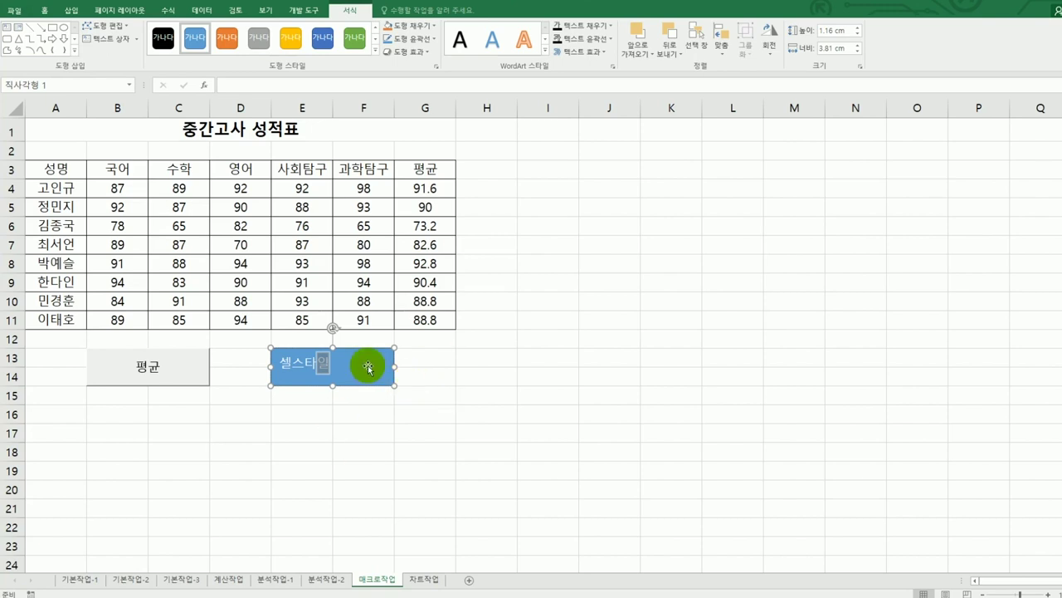
# - Assign a new macro named 셀스타일 to the rectangle and start recording it in the current workbook
pyautogui.rightClick(367, 365)
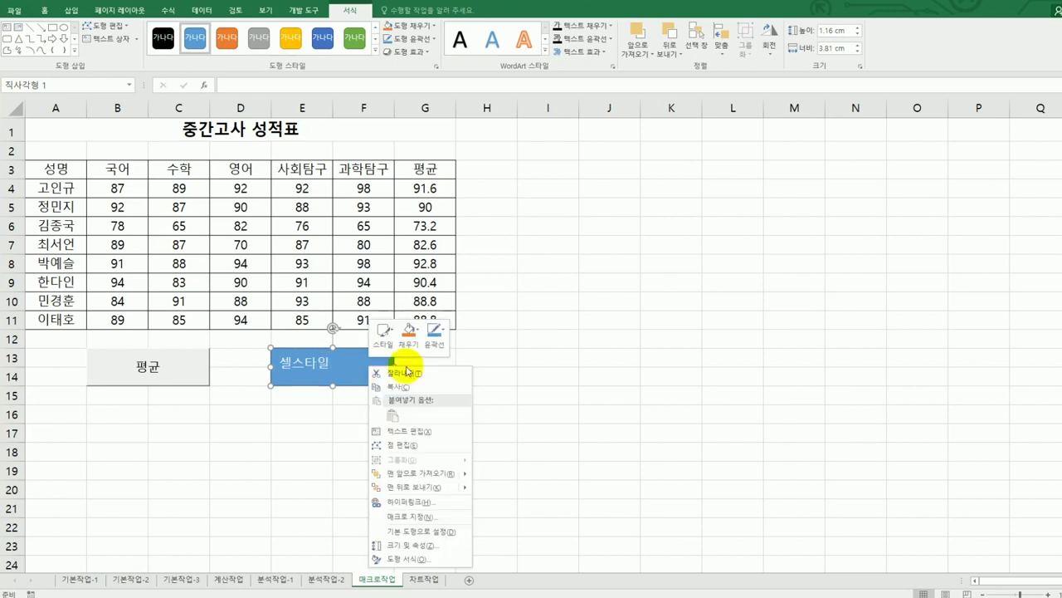
pyautogui.click(440, 519)
pyautogui.moveTo(484, 410); pyautogui.dragTo(678, 226)
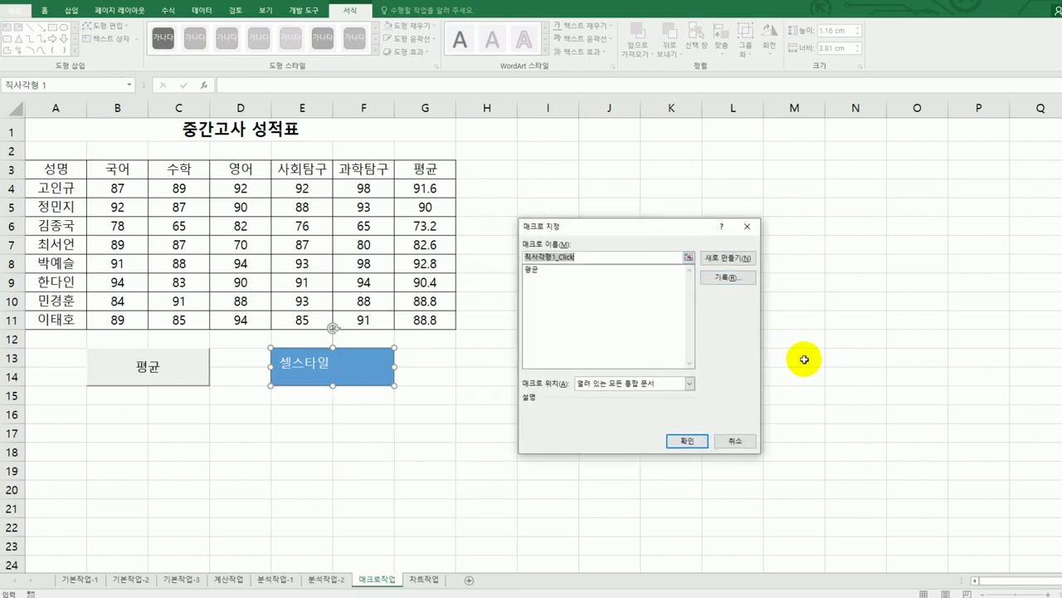
pyautogui.write('셀스타일')
pyautogui.click(740, 280)
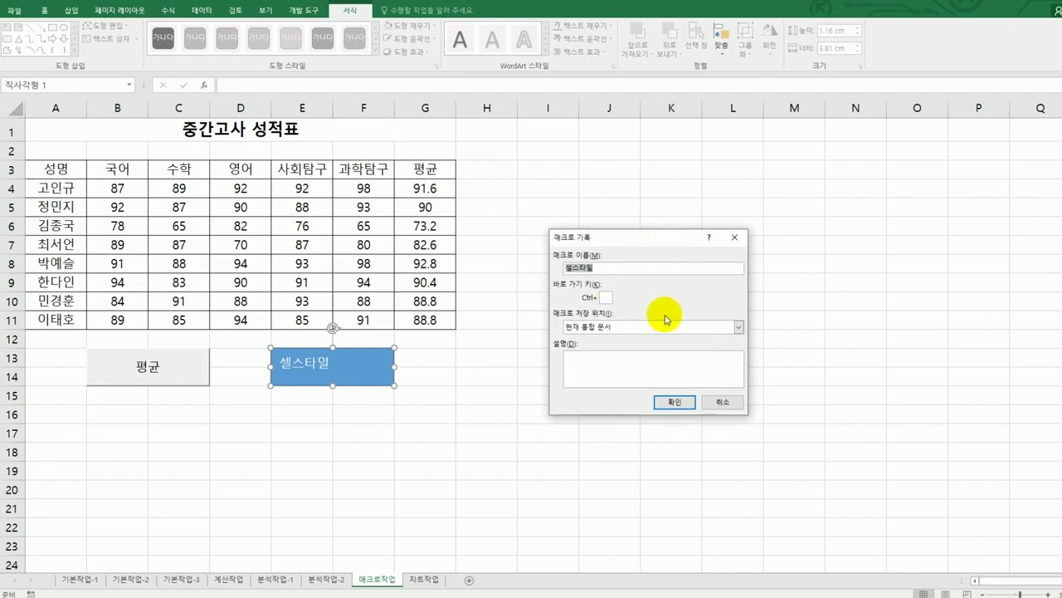
pyautogui.click(684, 407)
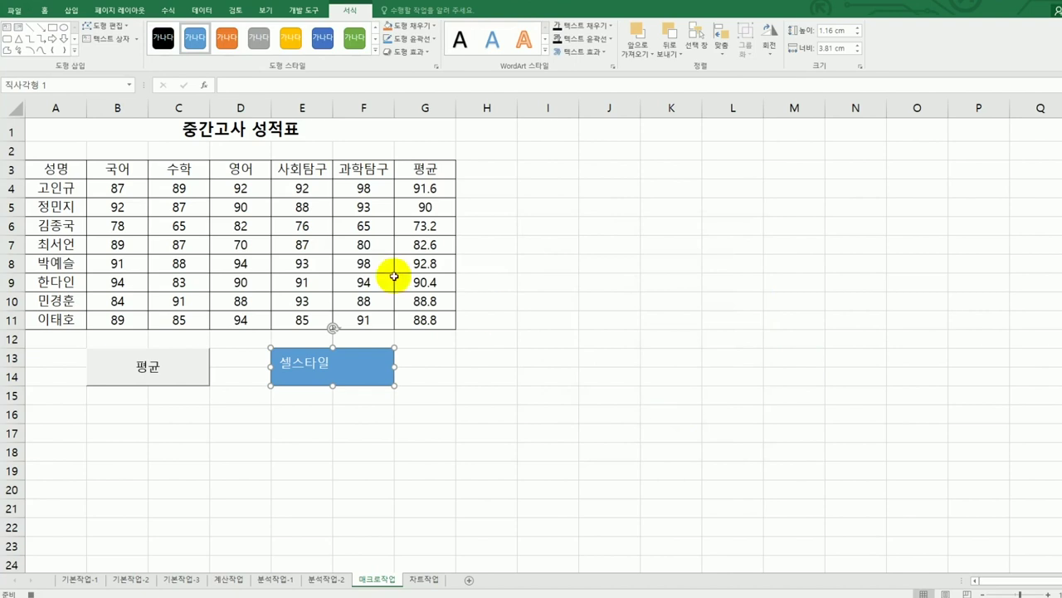
# - Apply the 강조색6 cell style to the header cells A3:G3 and stop recording the macro
pyautogui.moveTo(74, 174); pyautogui.dragTo(400, 169)
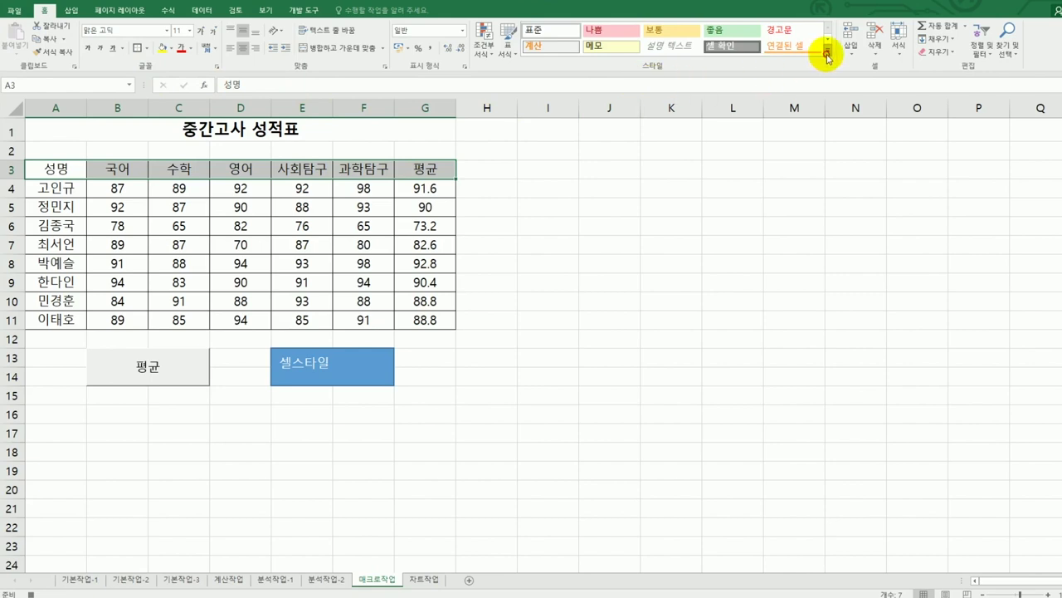
pyautogui.click(828, 52)
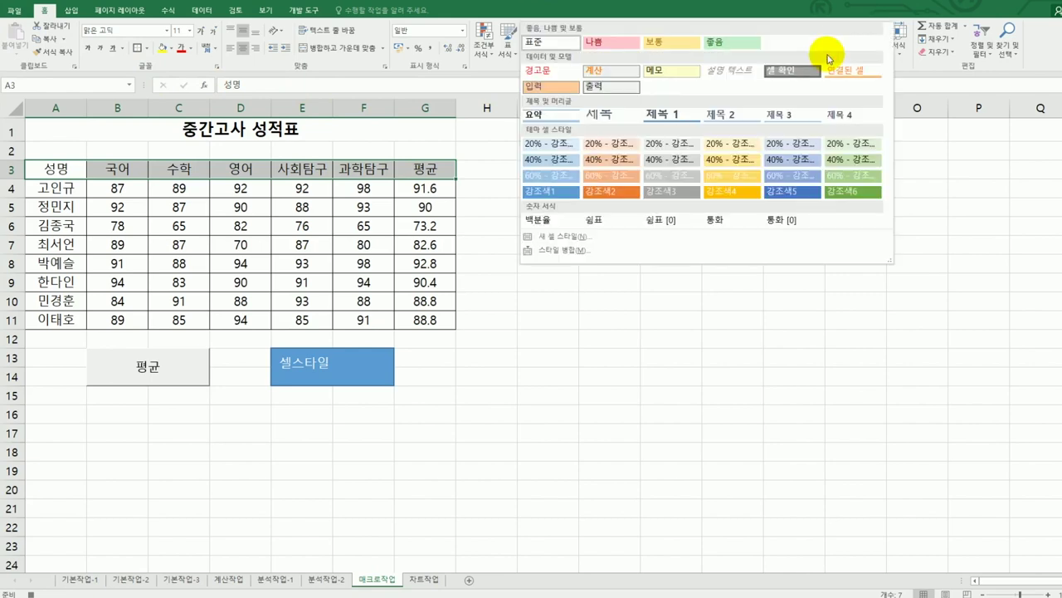
pyautogui.click(849, 197)
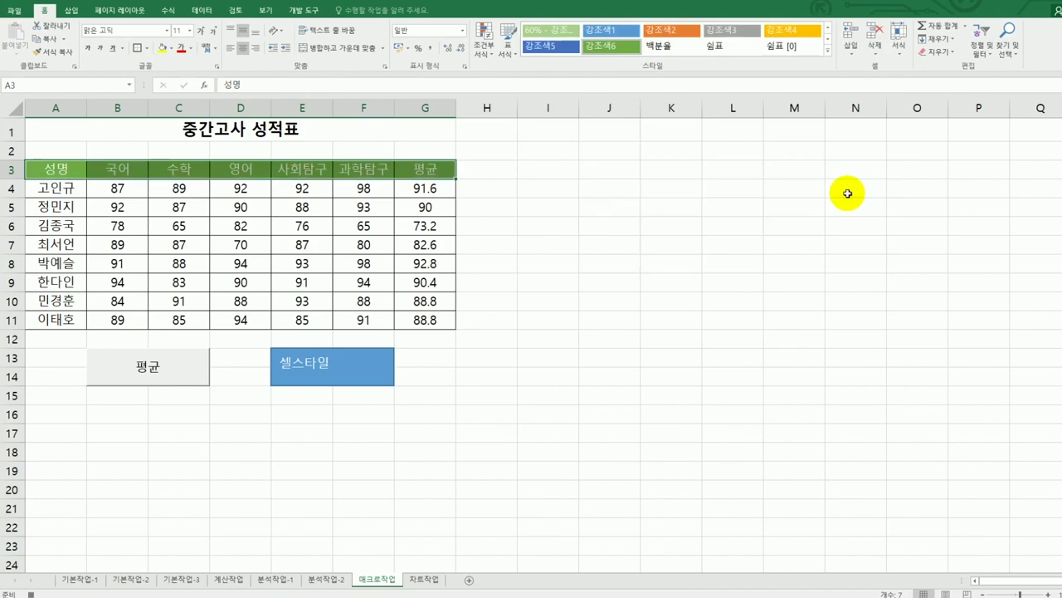
pyautogui.click(419, 169)
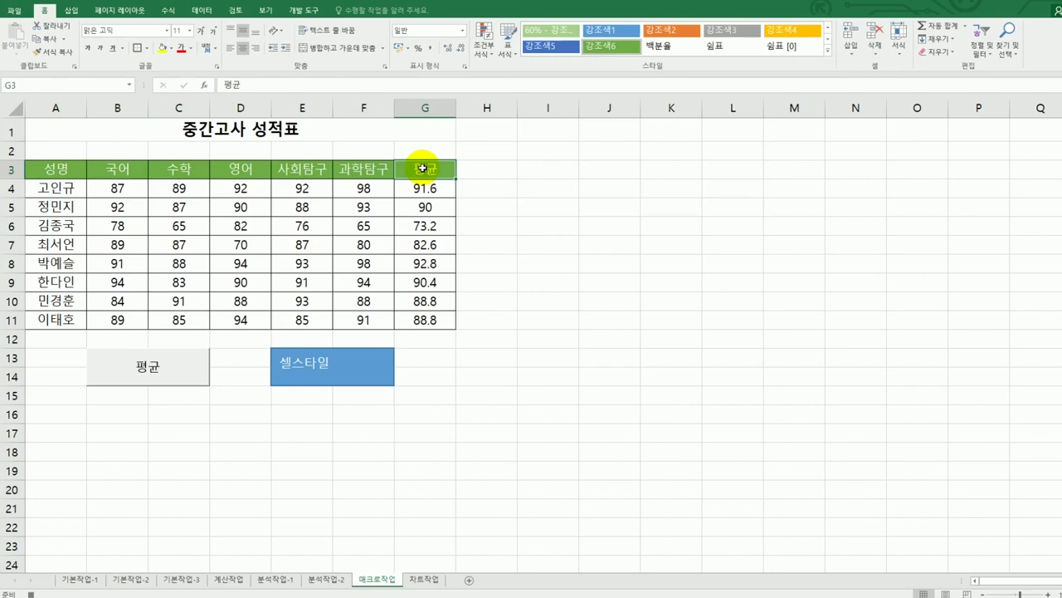
pyautogui.click(291, 10)
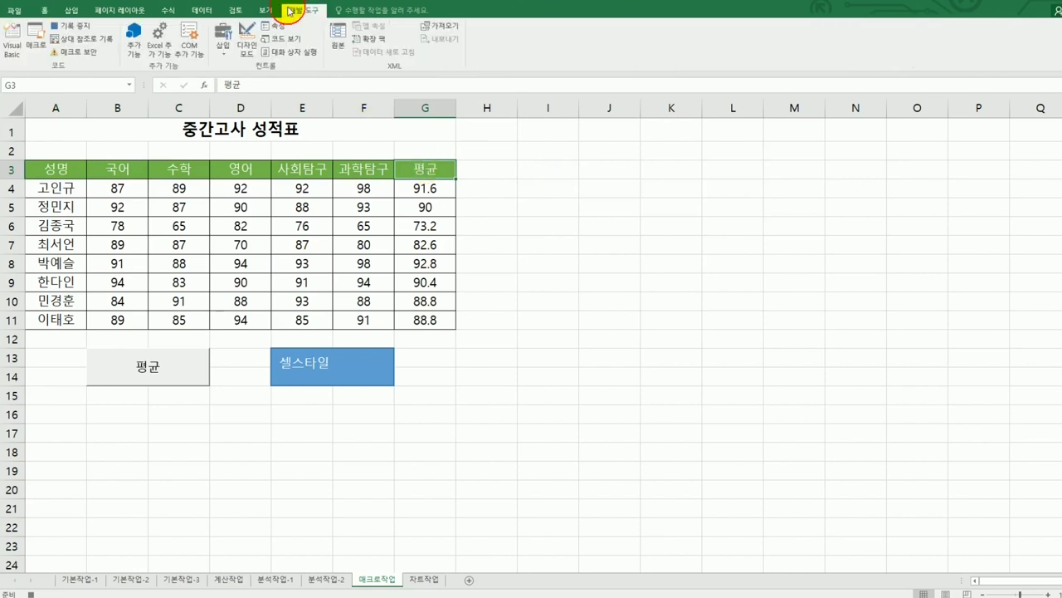
pyautogui.click(73, 27)
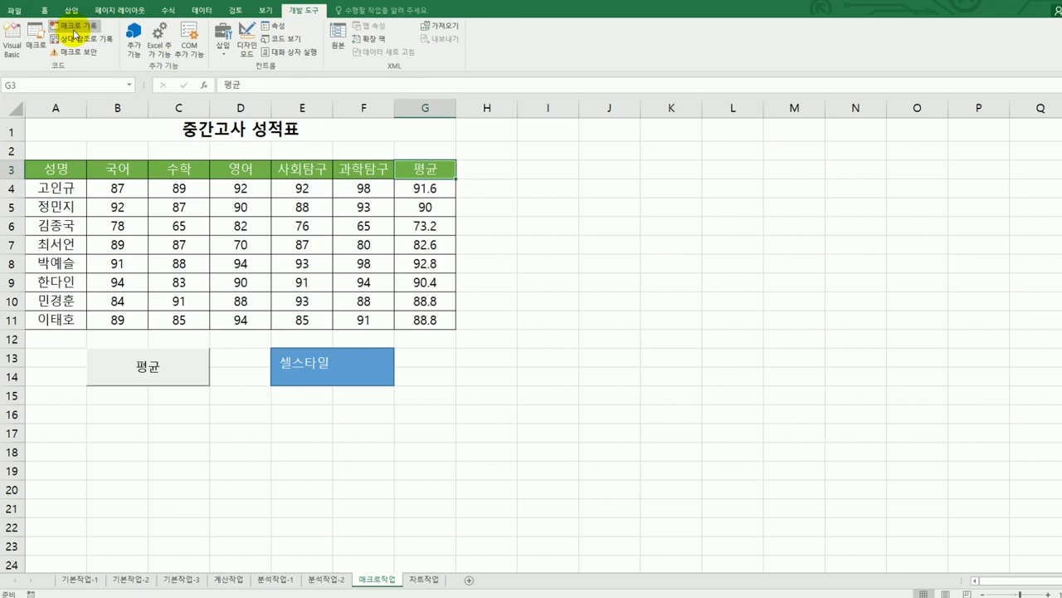
pyautogui.rightClick(336, 356)
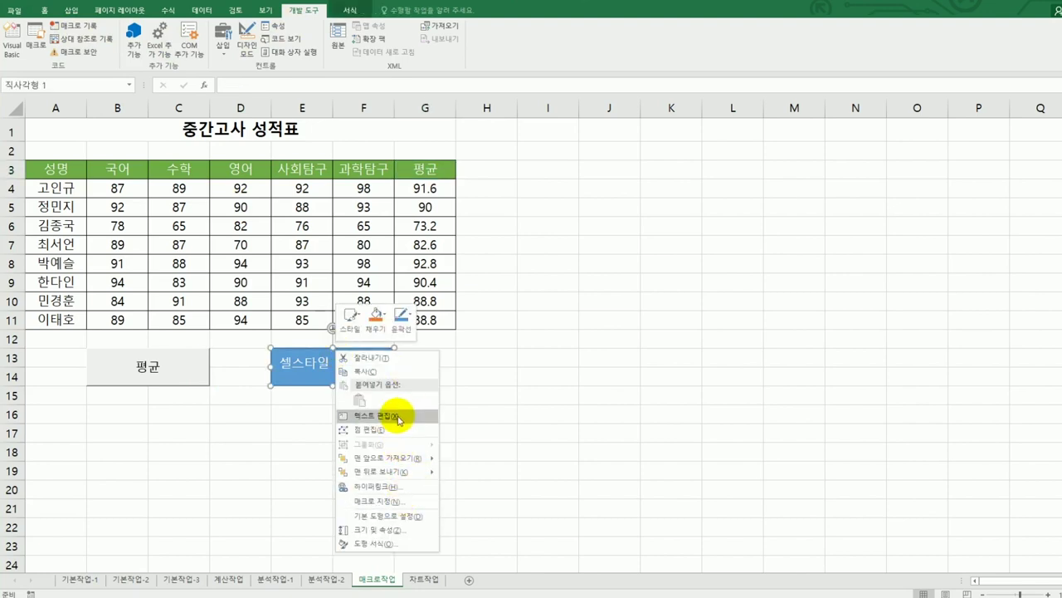
pyautogui.click(600, 419)
pyautogui.click(600, 418)
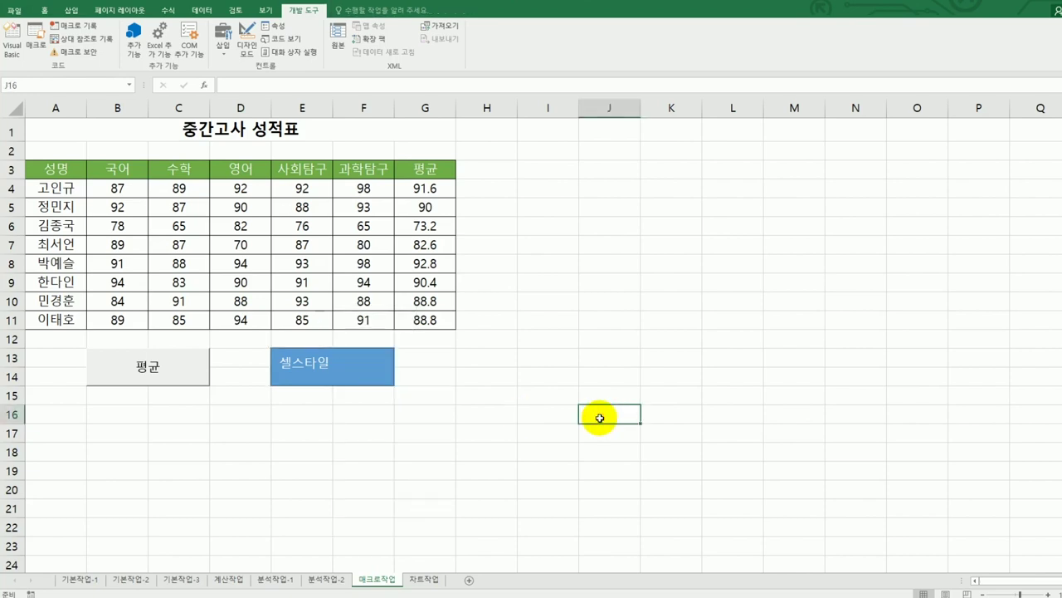
# - Switch to the 차트작업 sheet and delete the 출고량 series from the chart
pyautogui.click(425, 579)
pyautogui.scroll(-1, 557, 509)
pyautogui.scroll(-1, 556, 509)
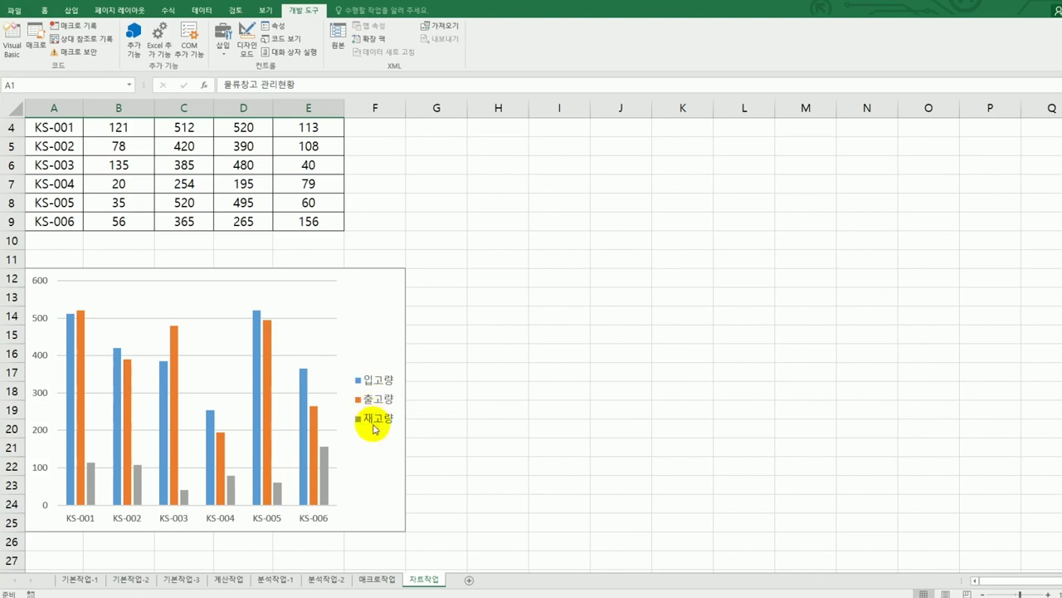
pyautogui.click(268, 376)
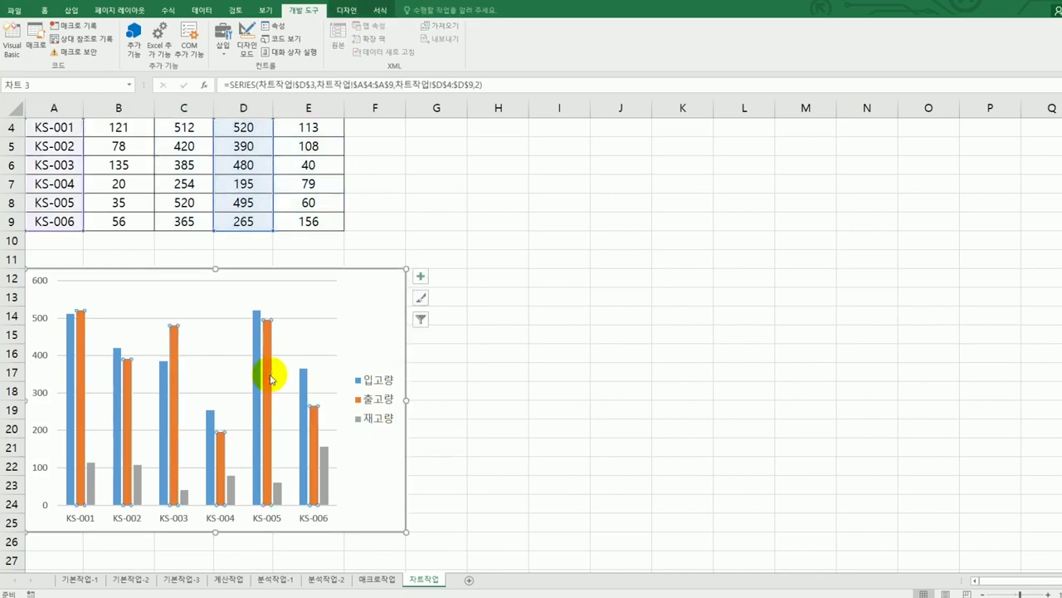
pyautogui.rightClick(270, 378)
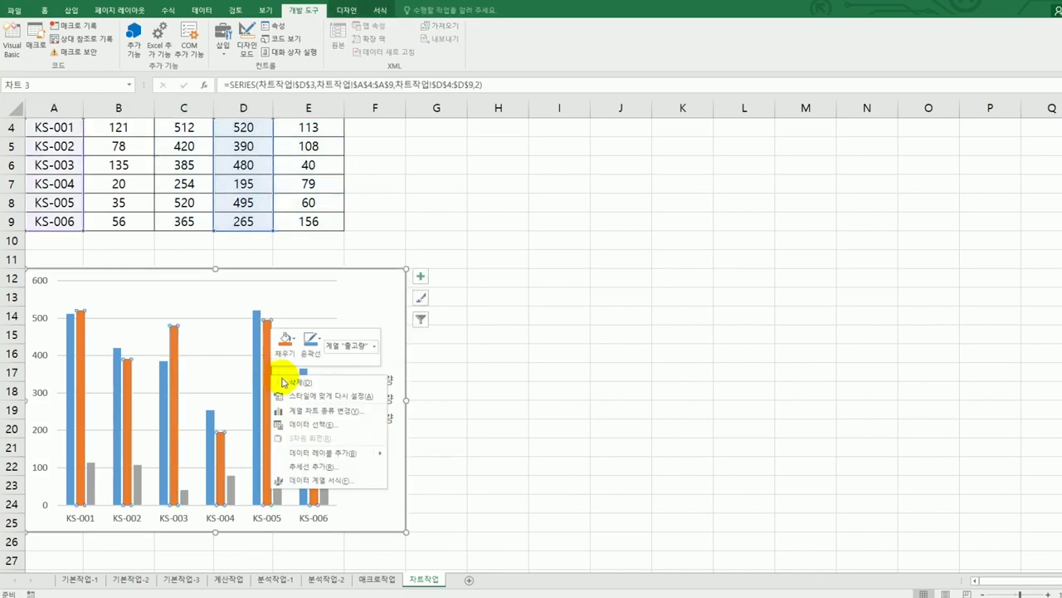
pyautogui.click(283, 383)
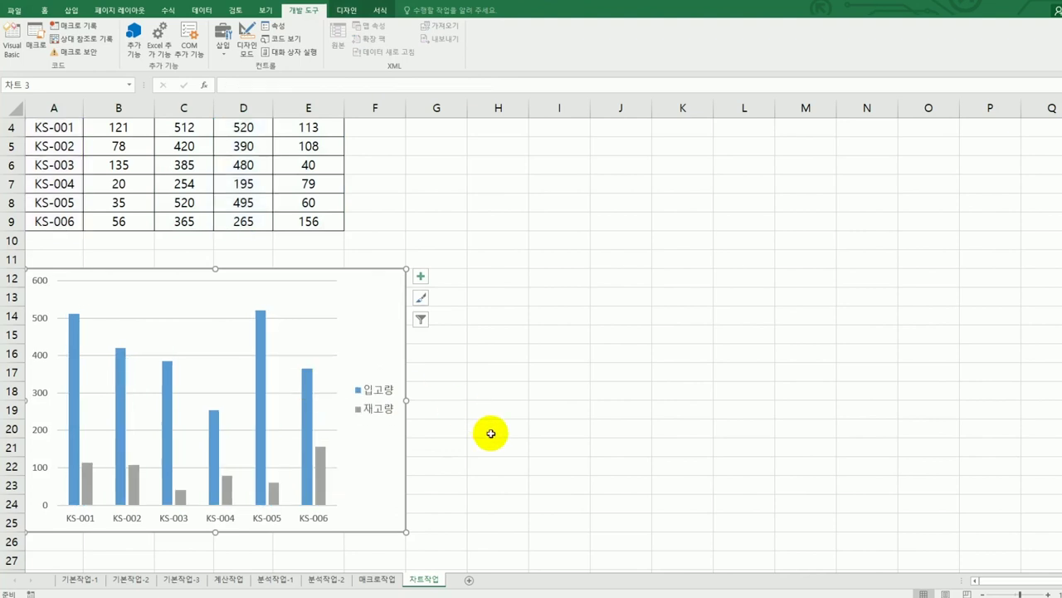
# - Add a chart title and link its text to cell A1 of the 차트작업 sheet
pyautogui.click(421, 277)
pyautogui.click(477, 308)
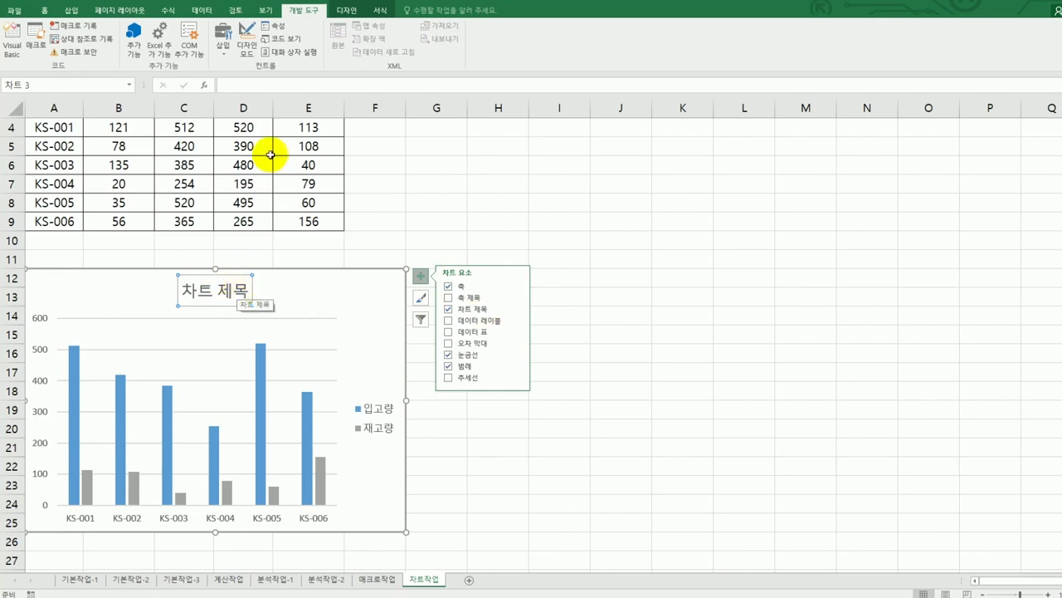
pyautogui.click(245, 86)
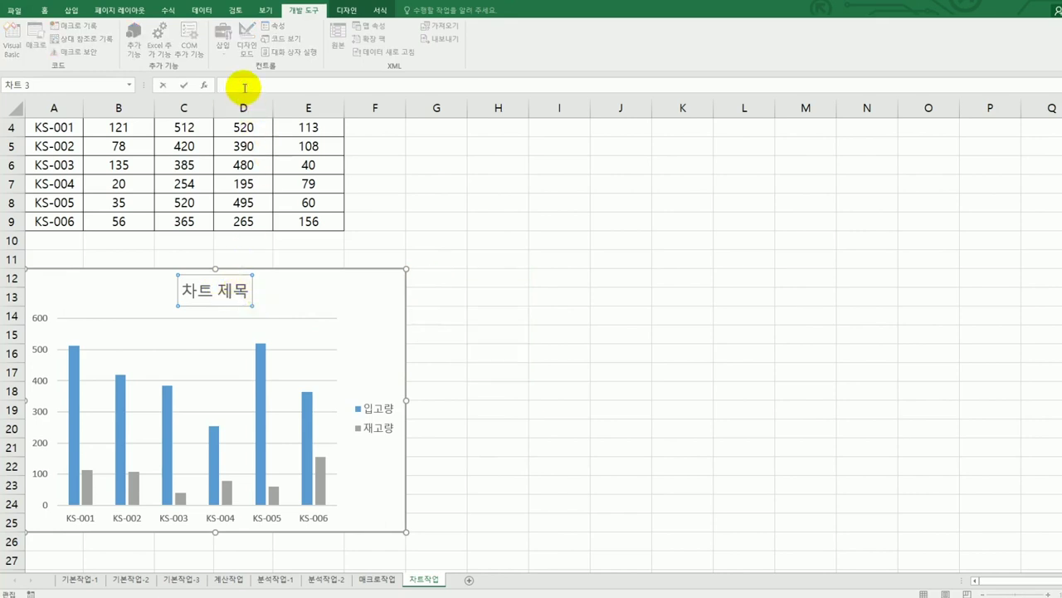
pyautogui.write('=')
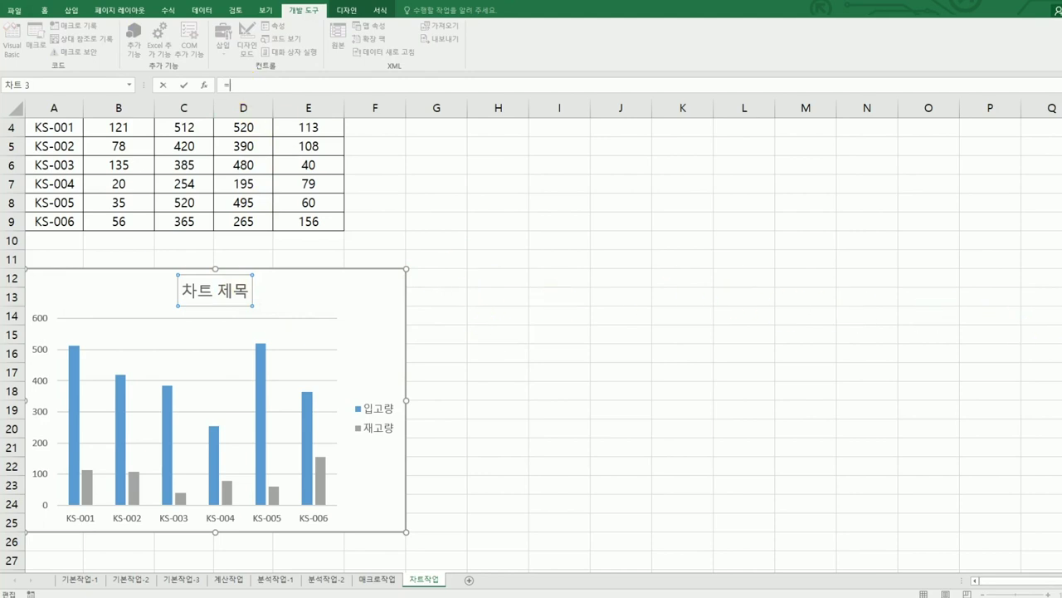
pyautogui.scroll(1, 561, 215)
pyautogui.click(172, 133)
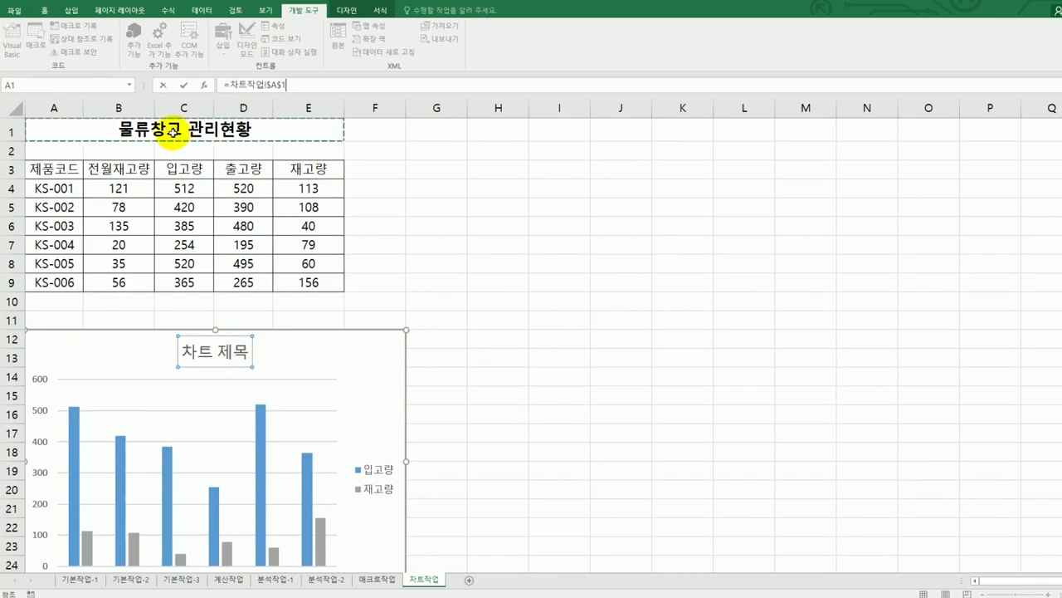
pyautogui.press('Return')
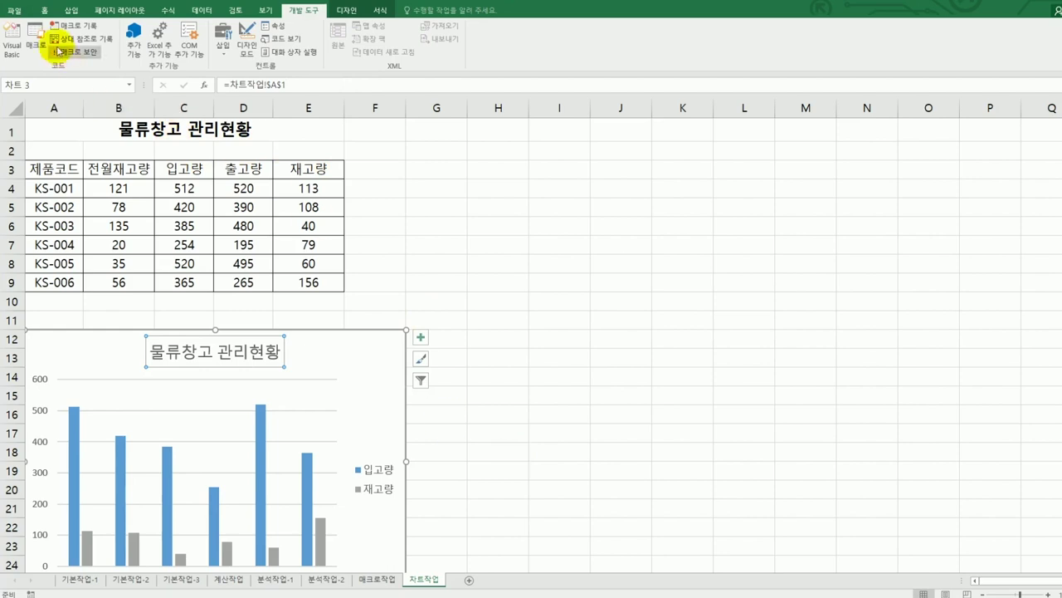
# - Format the chart title with the 돋움 font at size 16
pyautogui.click(43, 13)
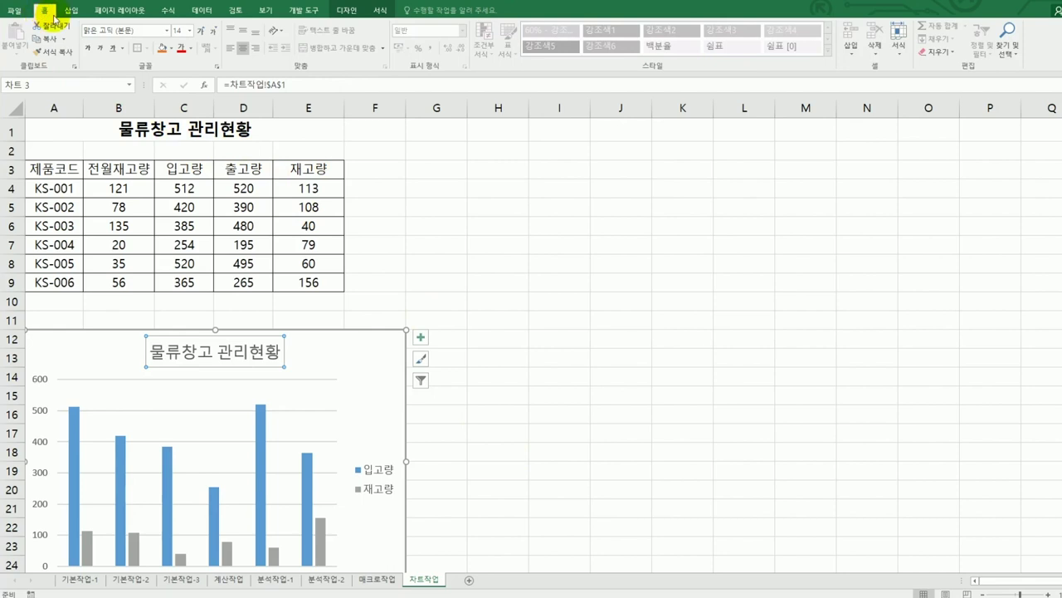
pyautogui.click(168, 31)
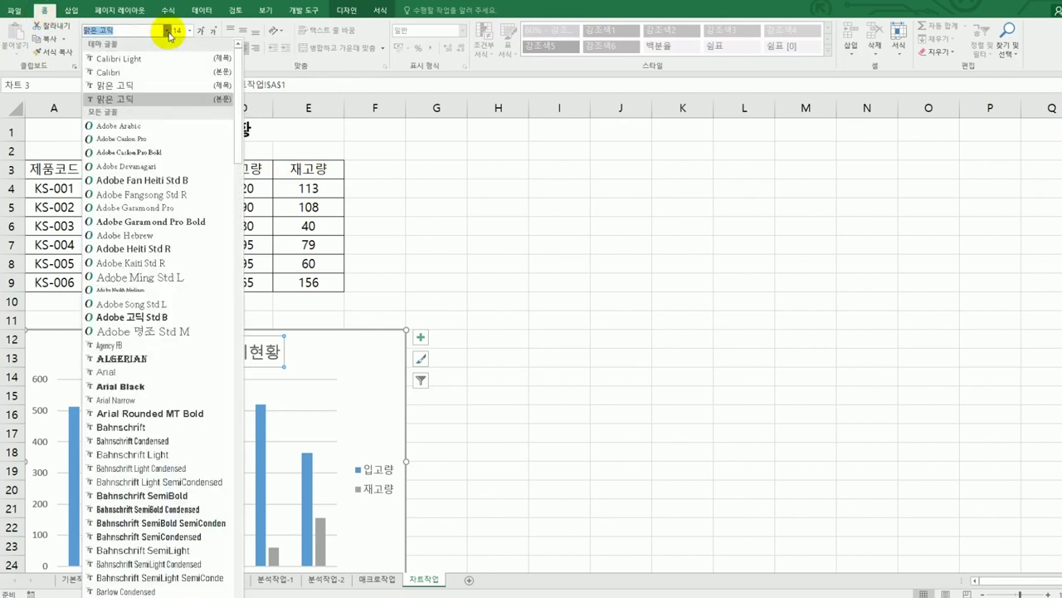
pyautogui.moveTo(238, 78); pyautogui.dragTo(237, 596)
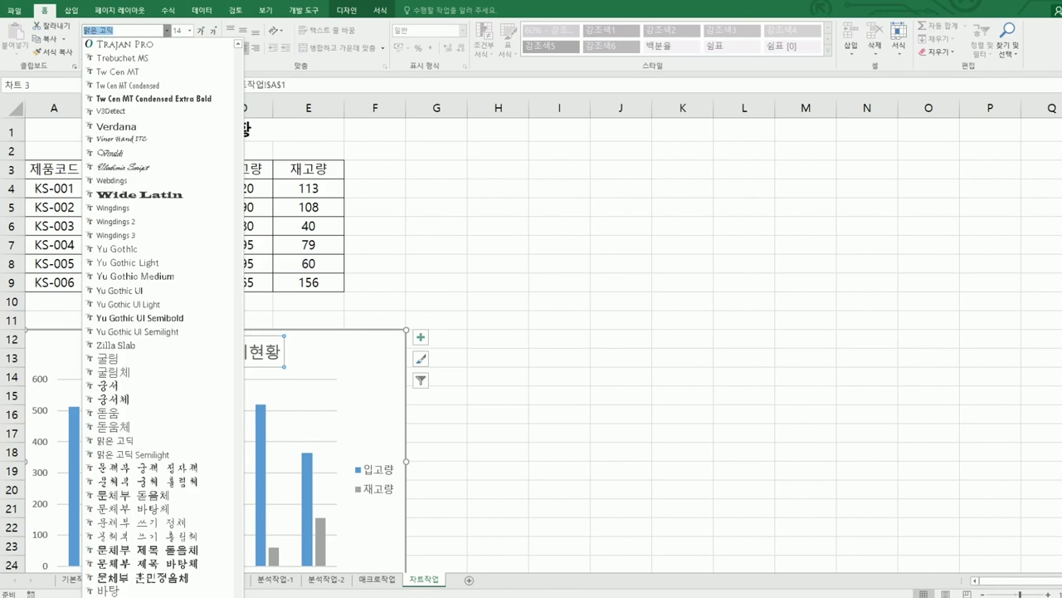
pyautogui.click(110, 418)
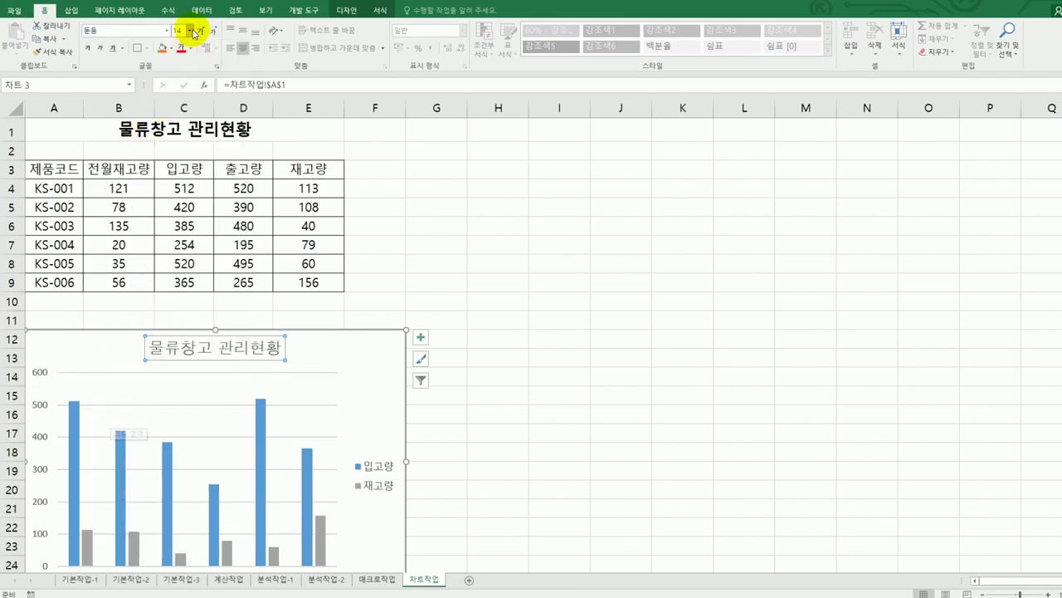
pyautogui.click(193, 34)
pyautogui.click(185, 124)
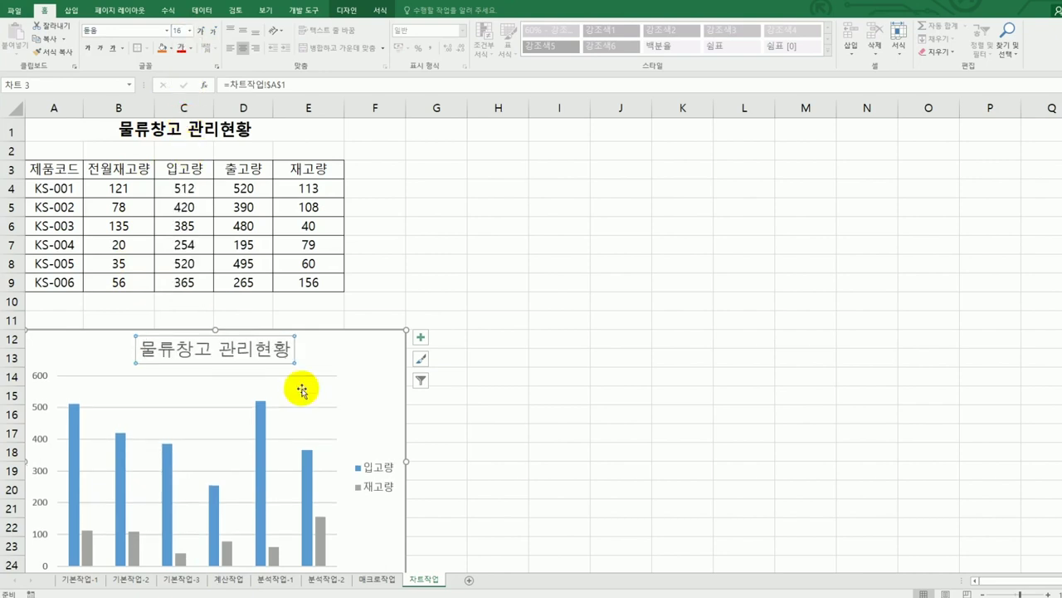
# - Fill the chart's plot area with the standard orange color
pyautogui.scroll(-2, 480, 373)
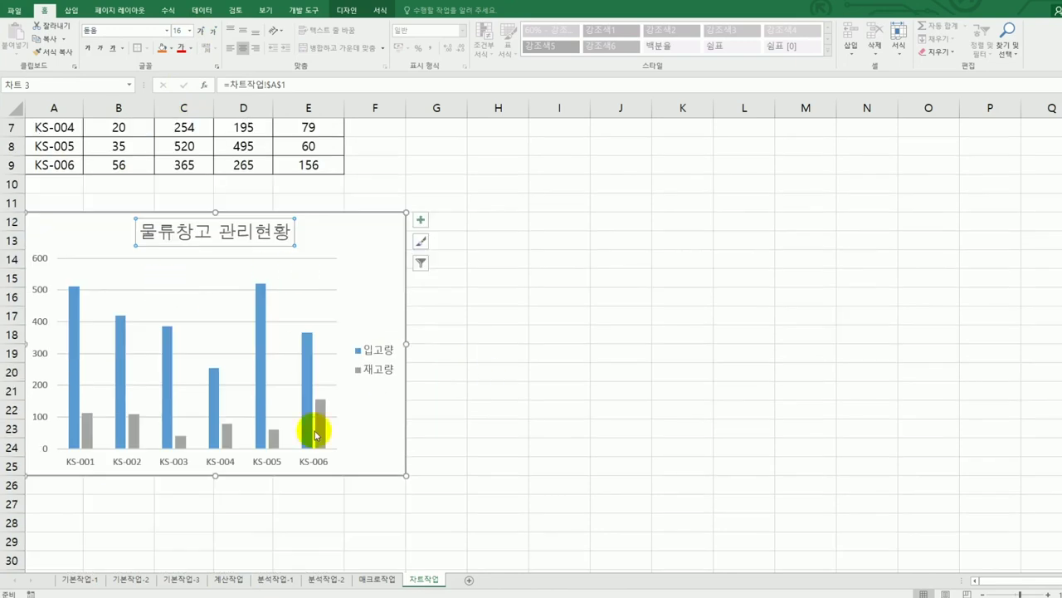
pyautogui.click(193, 283)
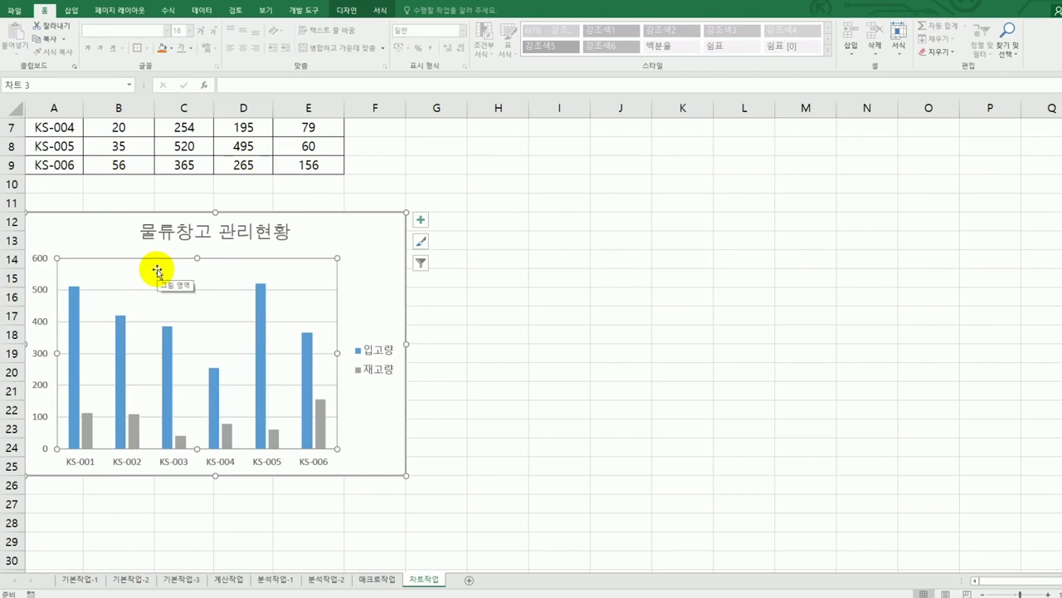
pyautogui.rightClick(158, 273)
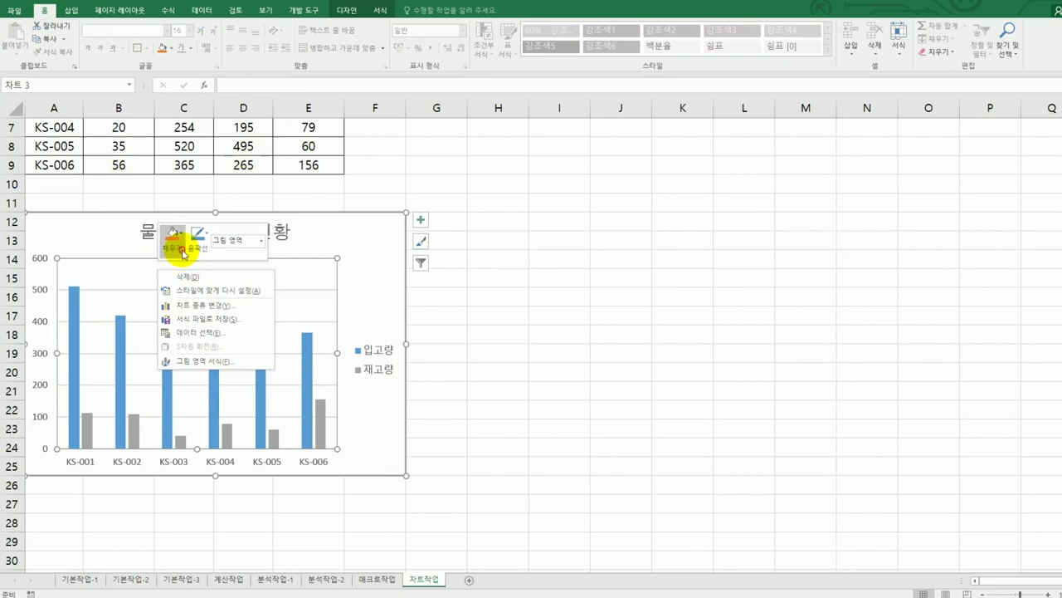
pyautogui.click(183, 251)
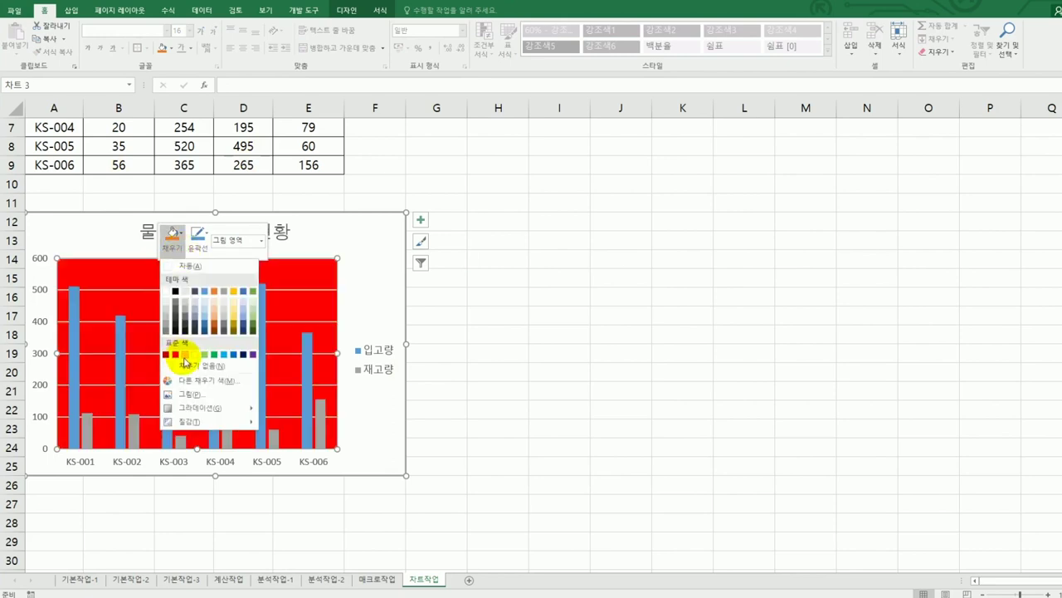
pyautogui.click(186, 355)
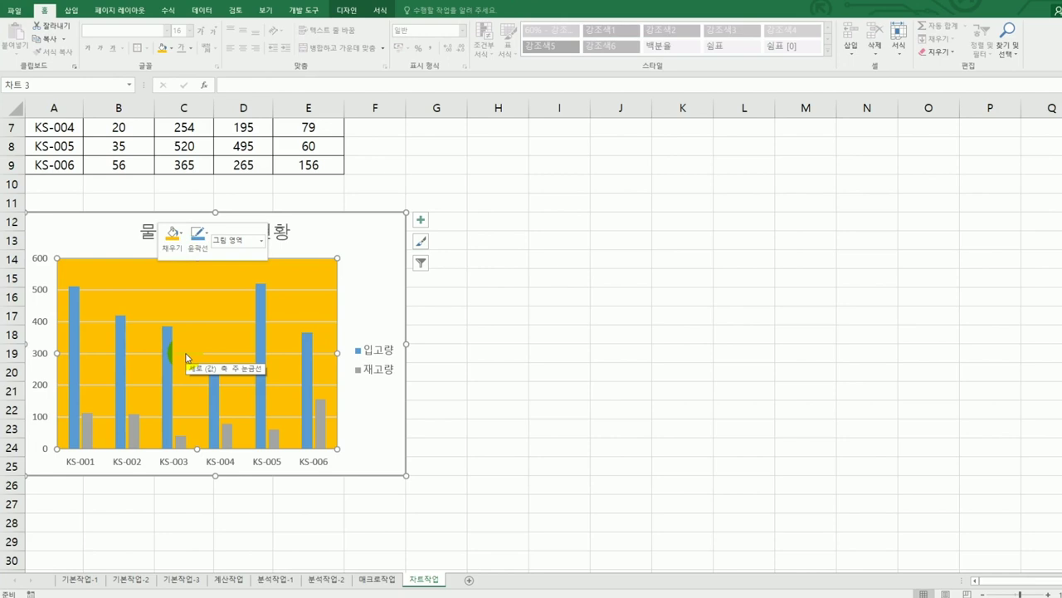
# - Remove the primary major horizontal gridlines (기본 주 가로) from the chart
pyautogui.click(421, 219)
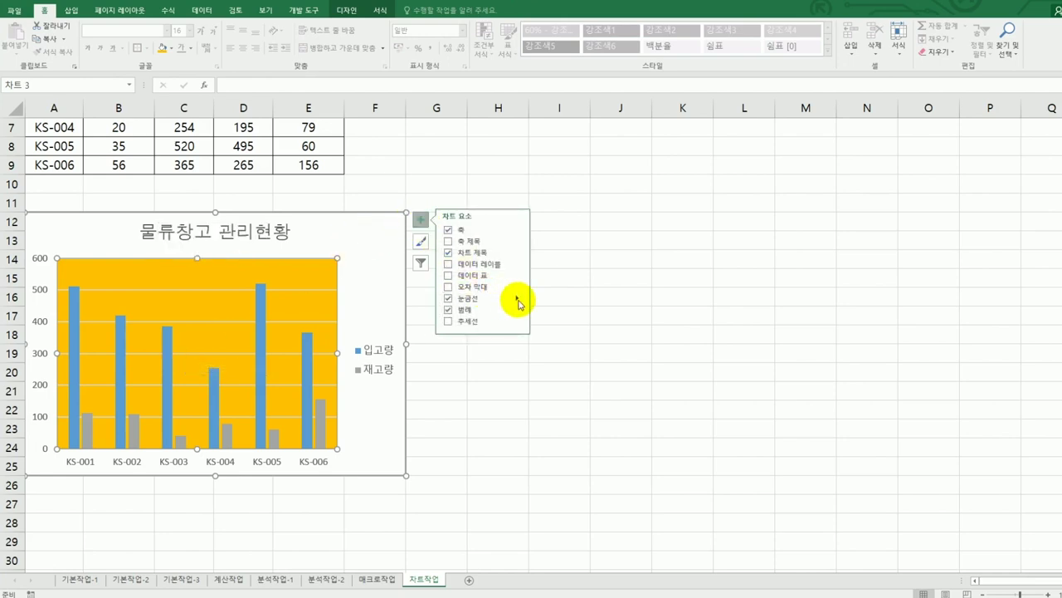
pyautogui.click(518, 301)
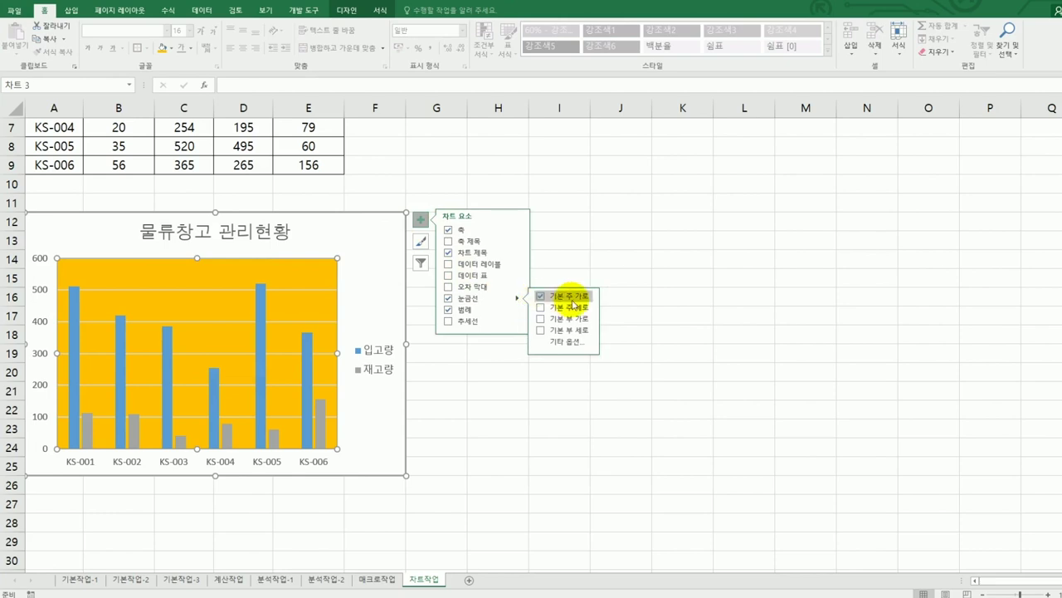
pyautogui.click(572, 298)
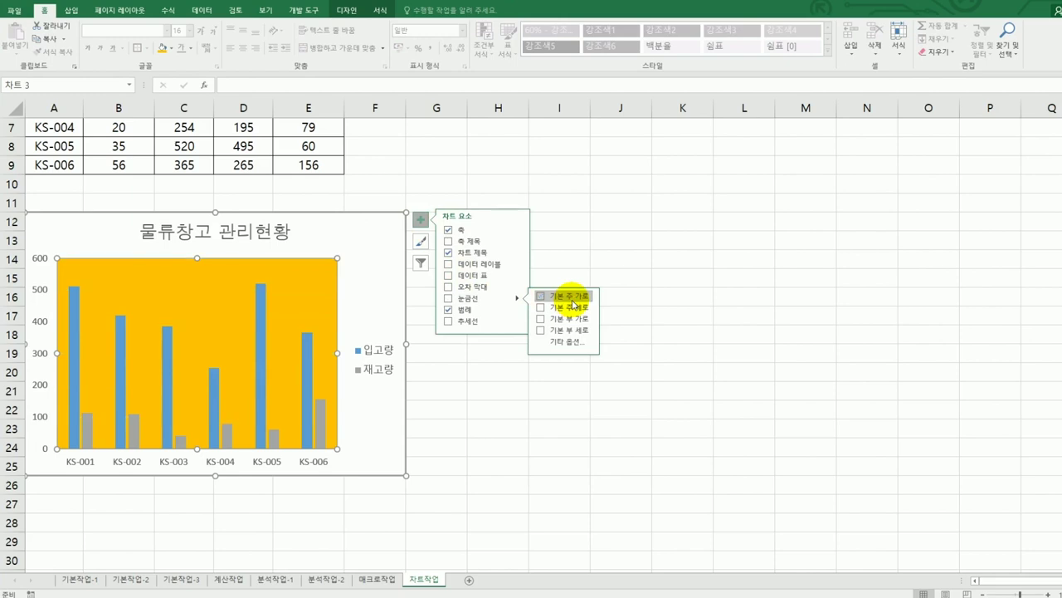
# - Format the chart legend with the 돋움 font at size 12 and place it below the plot area (아래쪽)
pyautogui.click(366, 371)
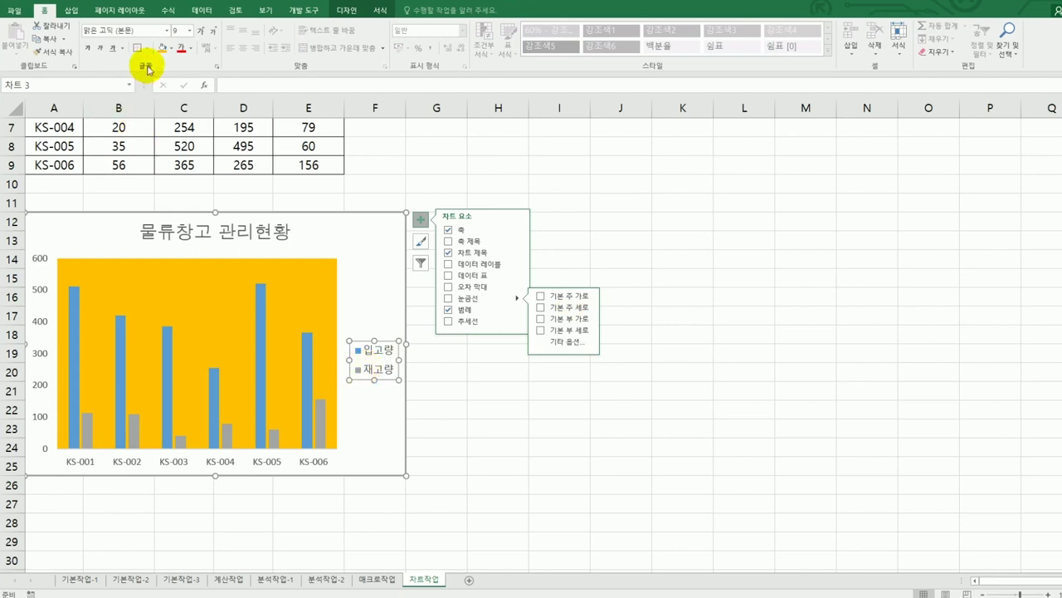
pyautogui.click(166, 32)
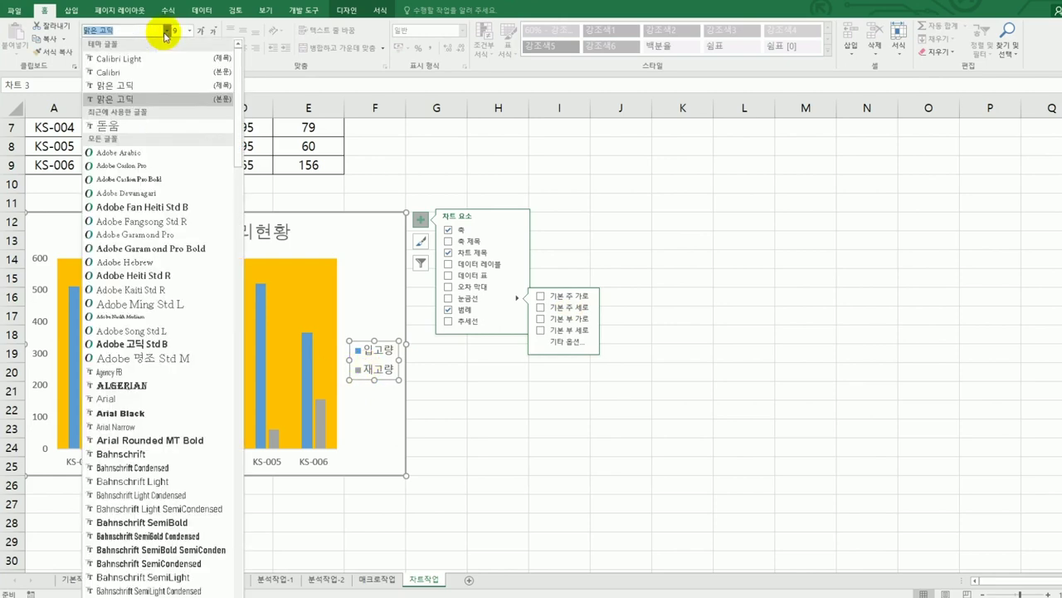
pyautogui.click(145, 125)
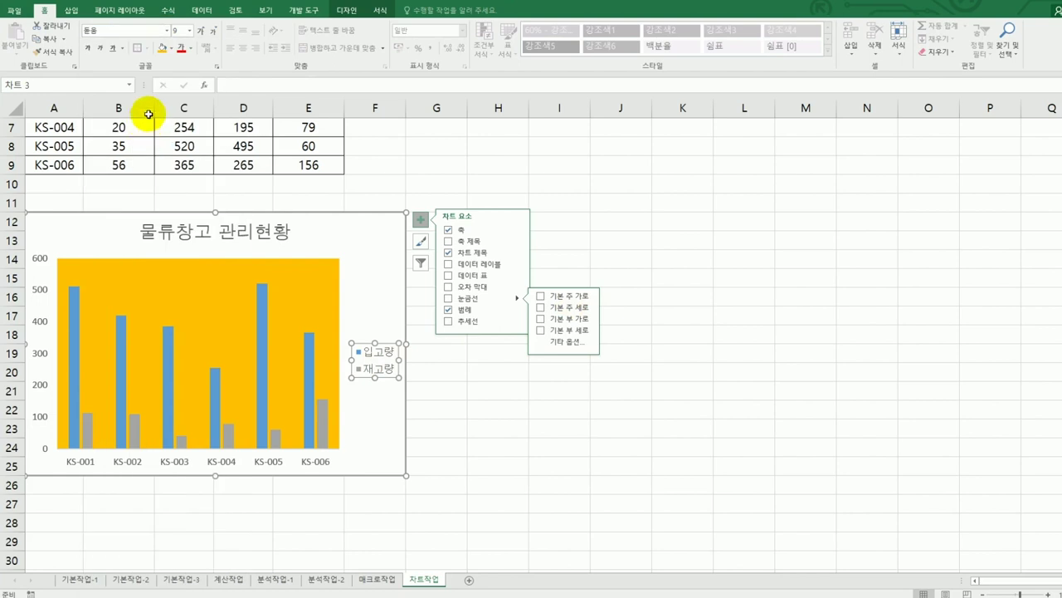
pyautogui.click(190, 31)
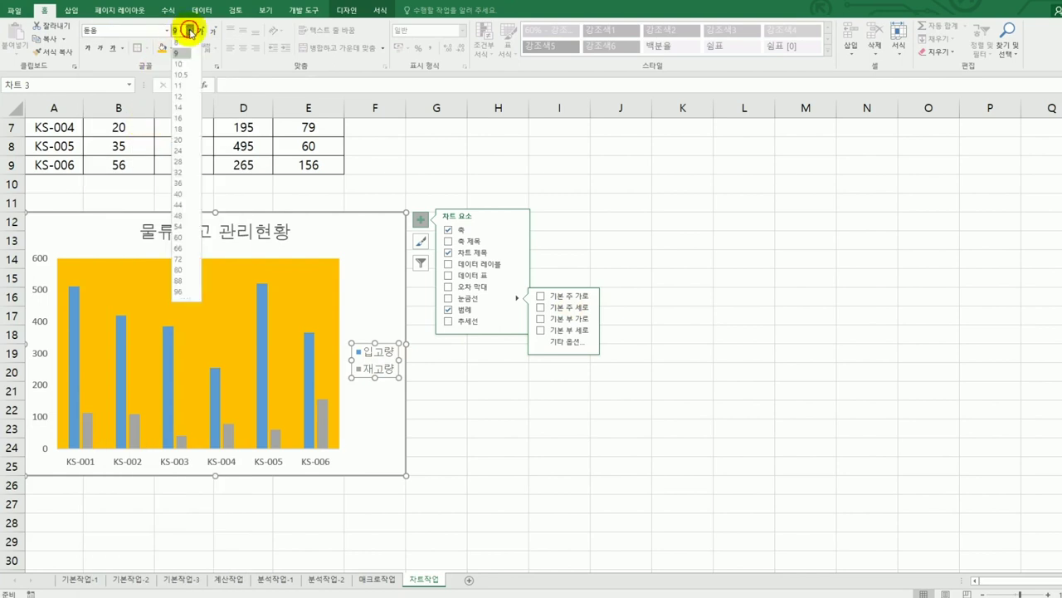
pyautogui.click(186, 97)
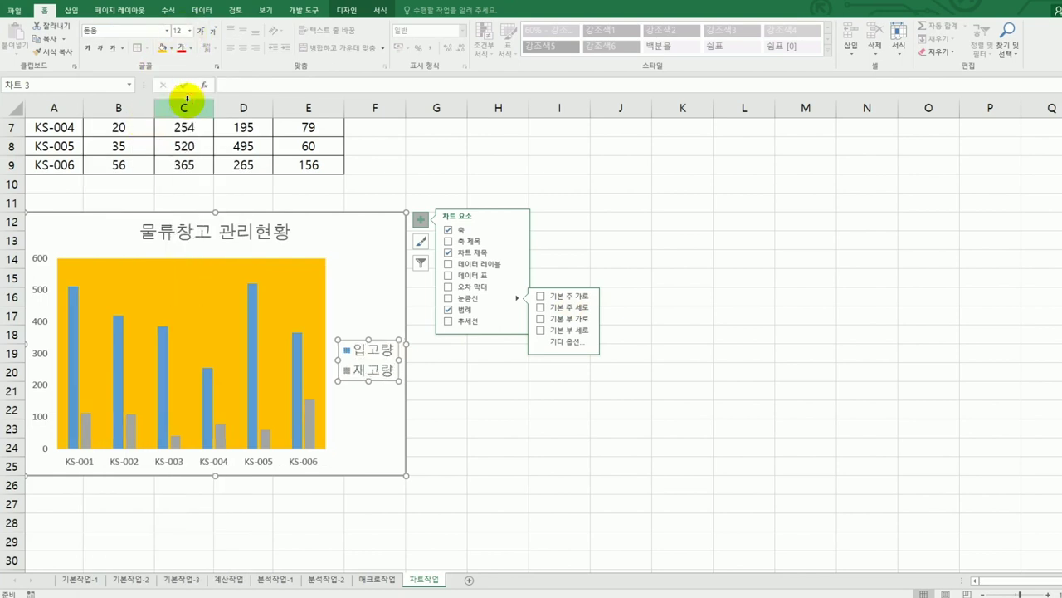
pyautogui.click(469, 286)
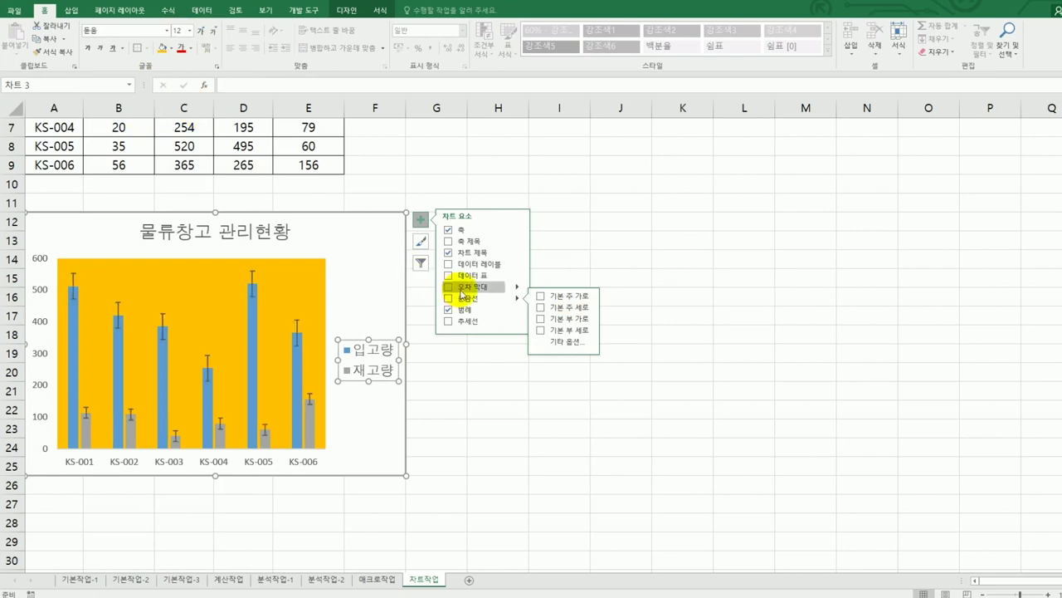
pyautogui.moveTo(516, 309)
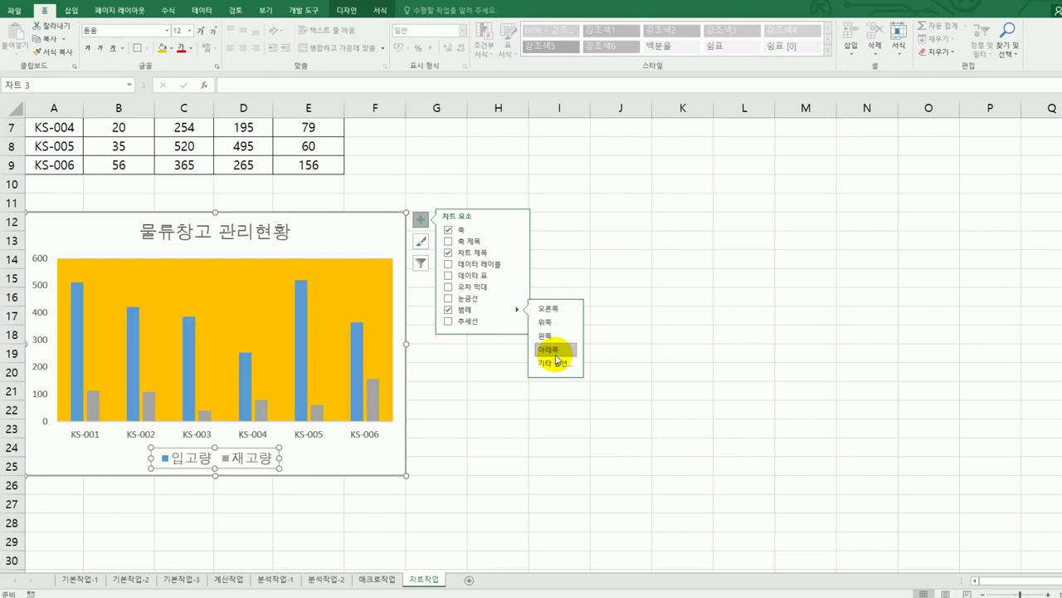
# - Set the major unit of the chart's vertical value axis to 80
pyautogui.click(36, 316)
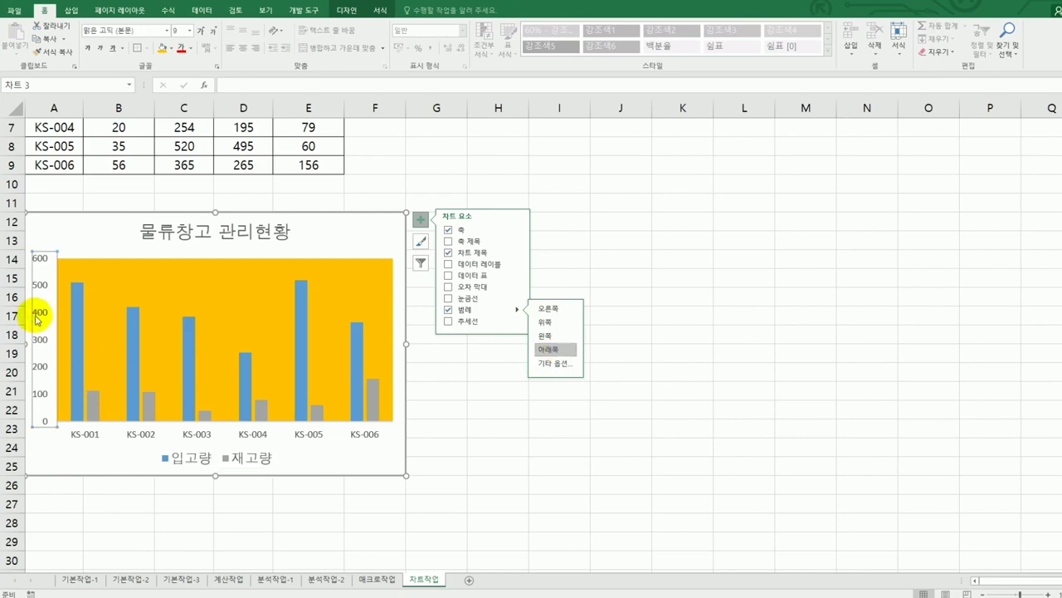
pyautogui.rightClick(37, 320)
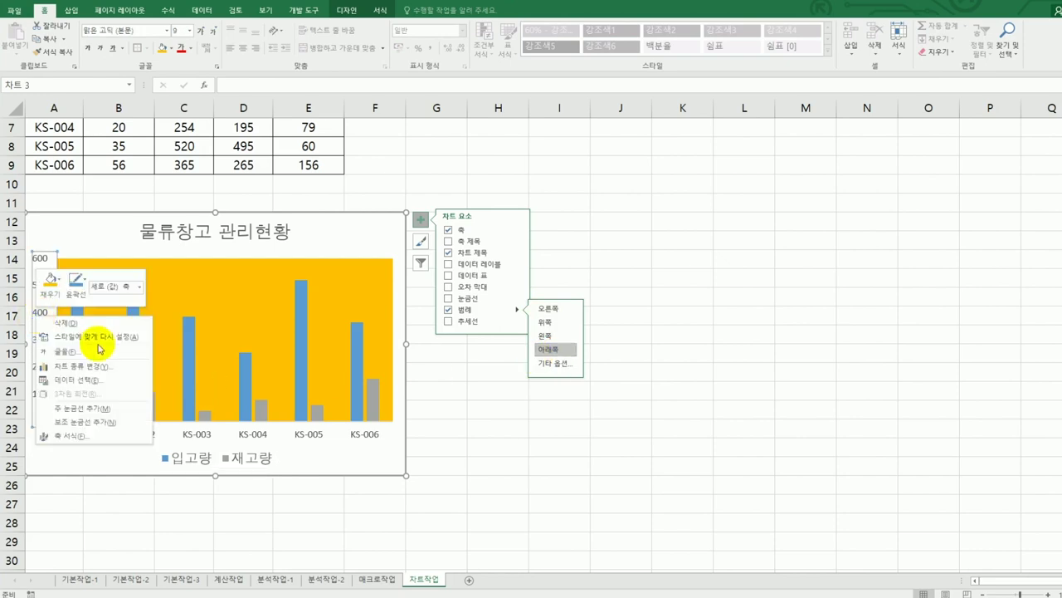
pyautogui.click(98, 441)
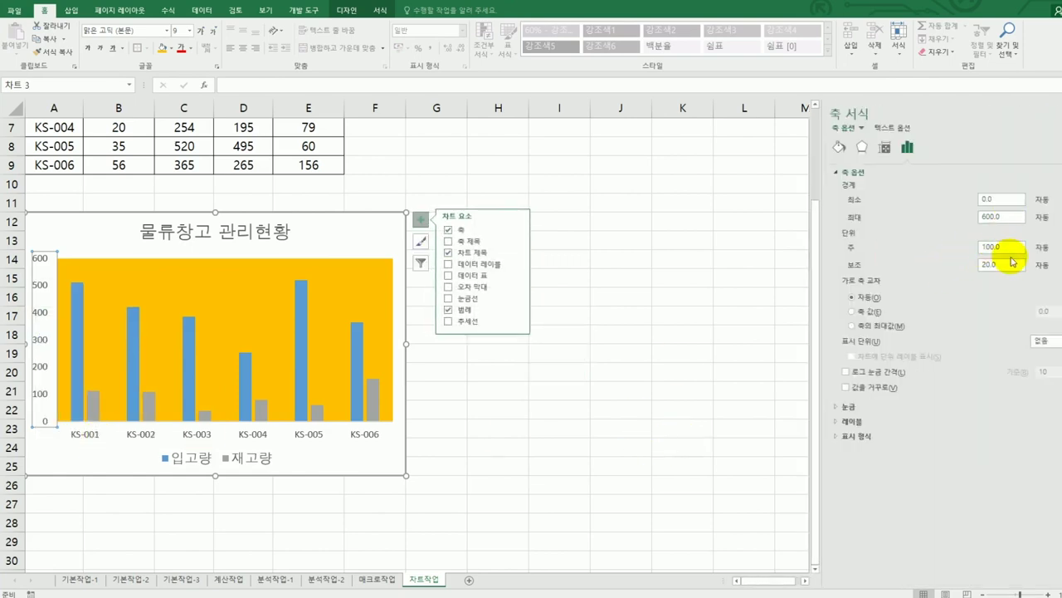
pyautogui.moveTo(1015, 248); pyautogui.dragTo(980, 251)
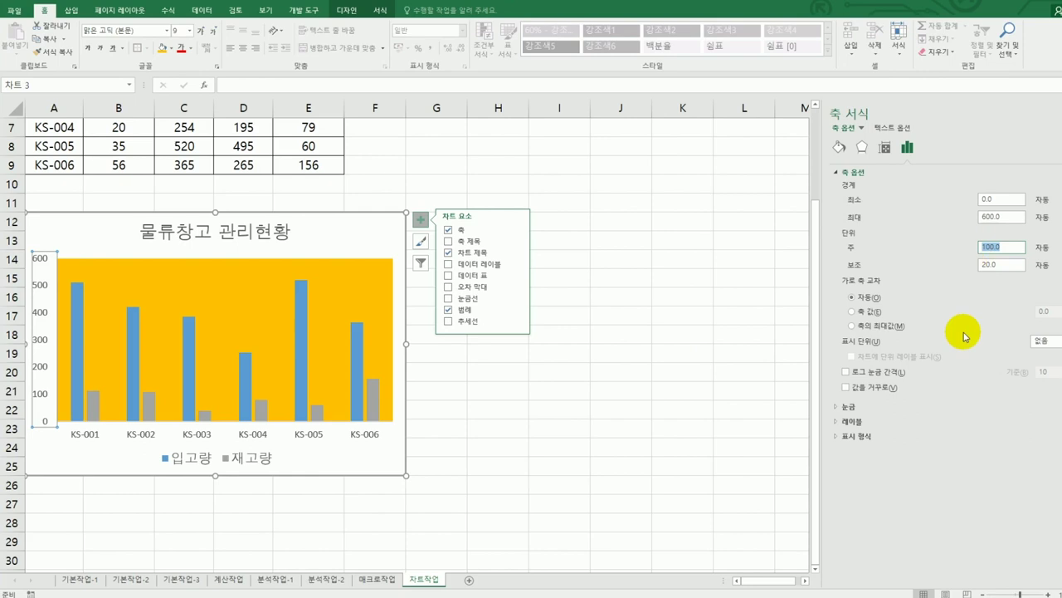
pyautogui.write('80')
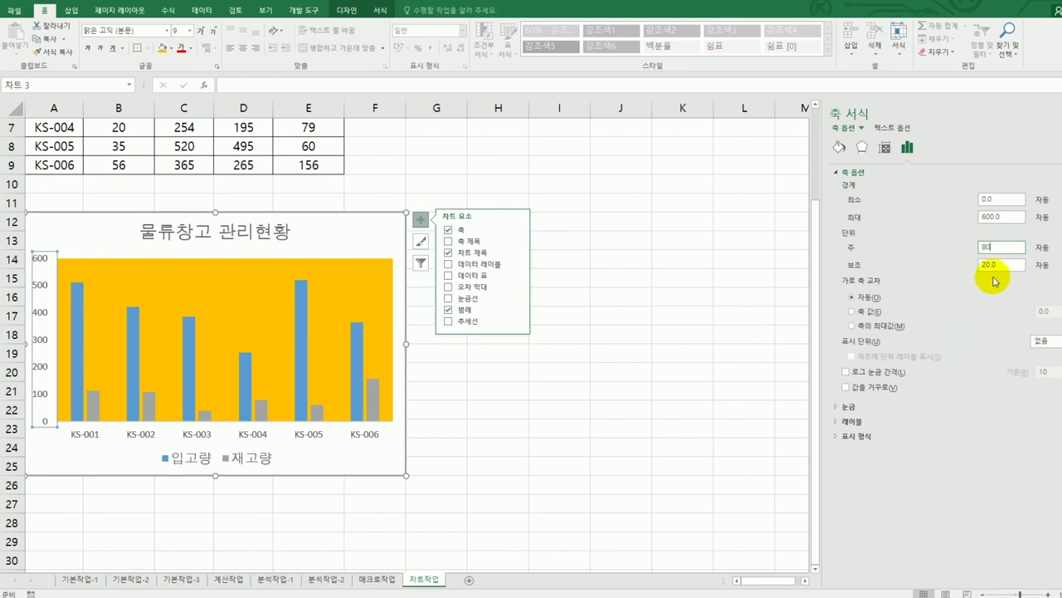
pyautogui.press('Return')
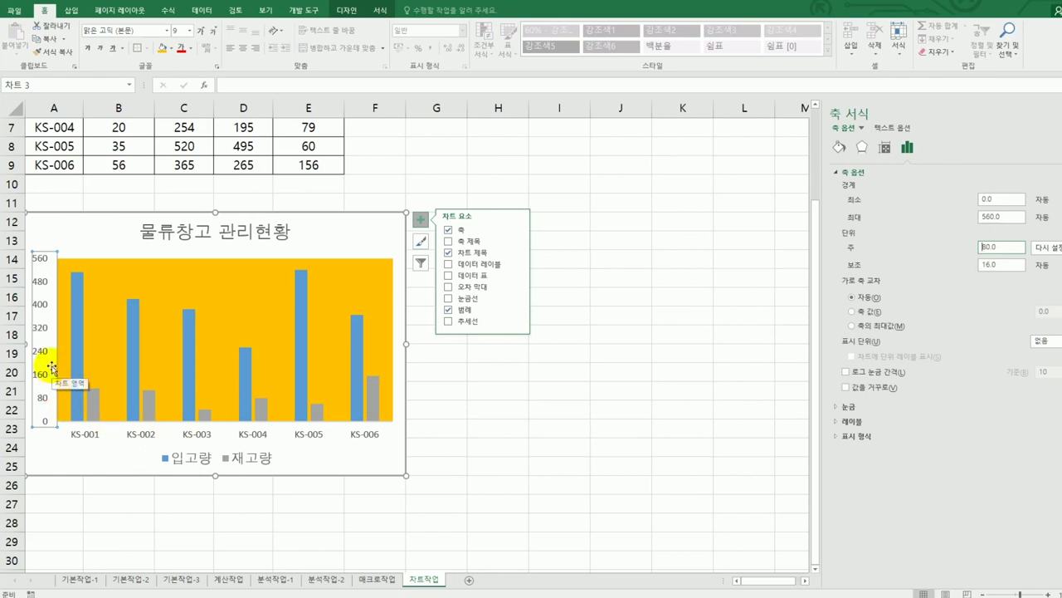
# - Set the chart area's border (테두리) width to 2 pt with rounded corners (둥근 모서리), and deselect the chart
pyautogui.click(350, 236)
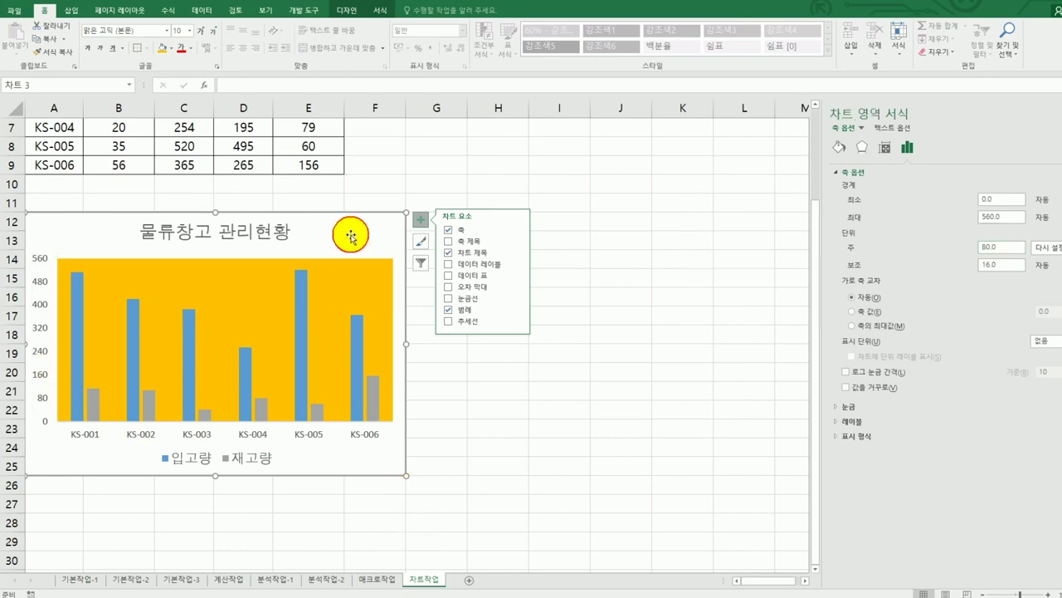
pyautogui.click(838, 151)
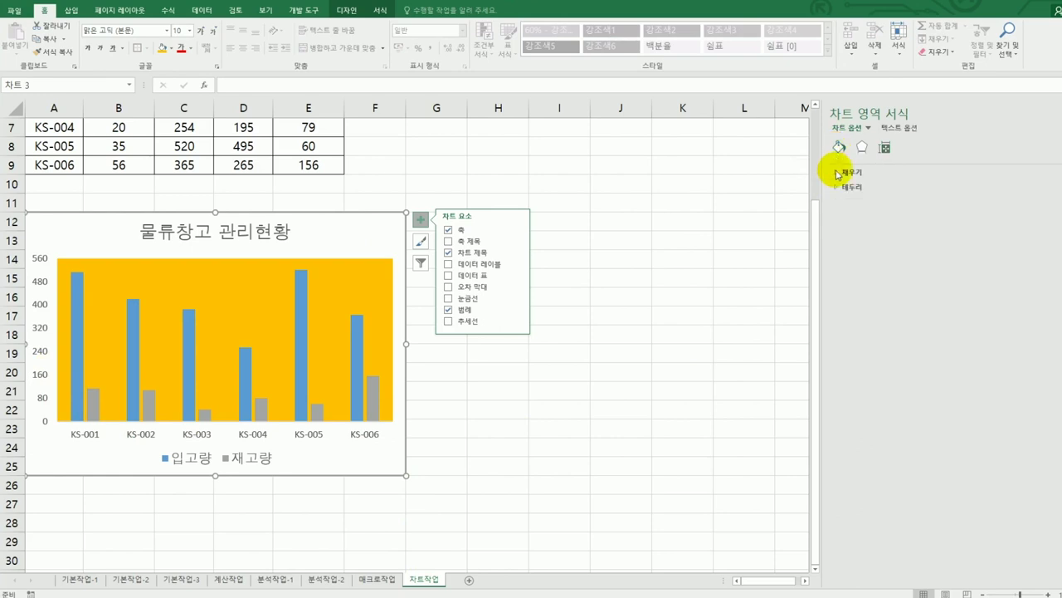
pyautogui.click(838, 187)
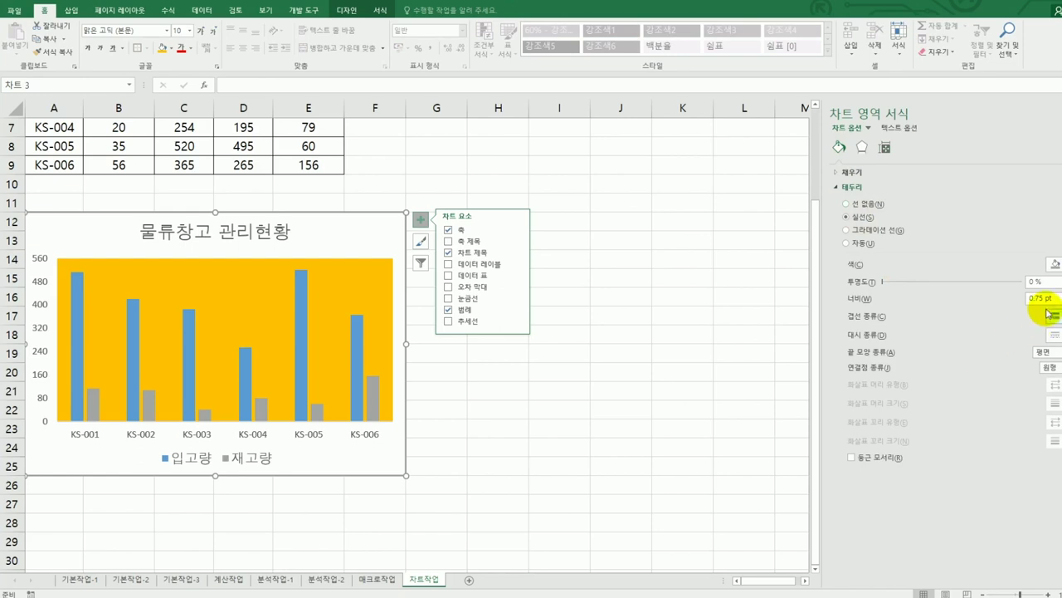
pyautogui.moveTo(1056, 298); pyautogui.dragTo(1005, 294)
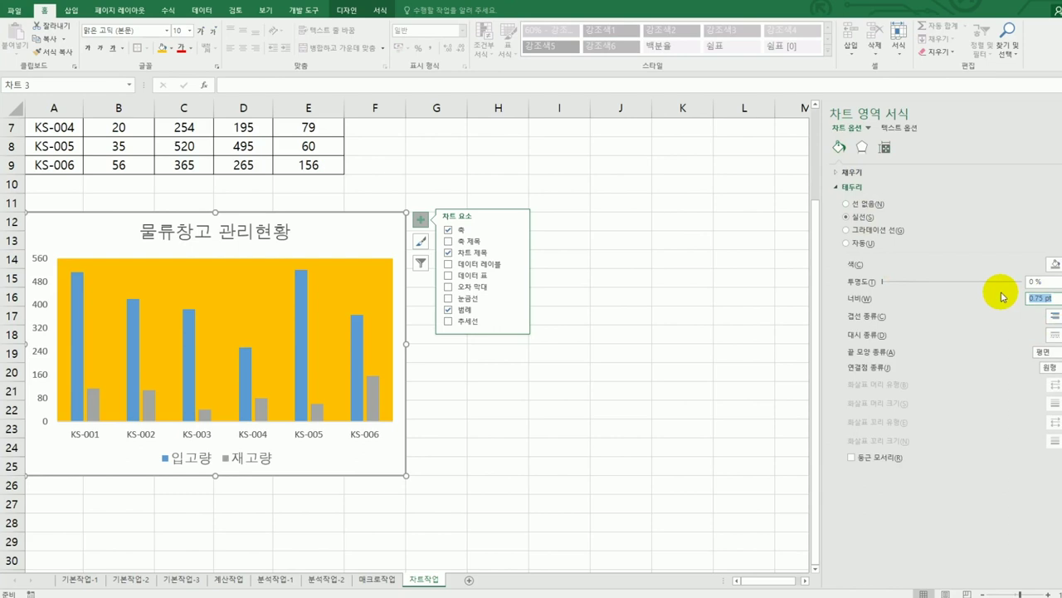
pyautogui.write('2')
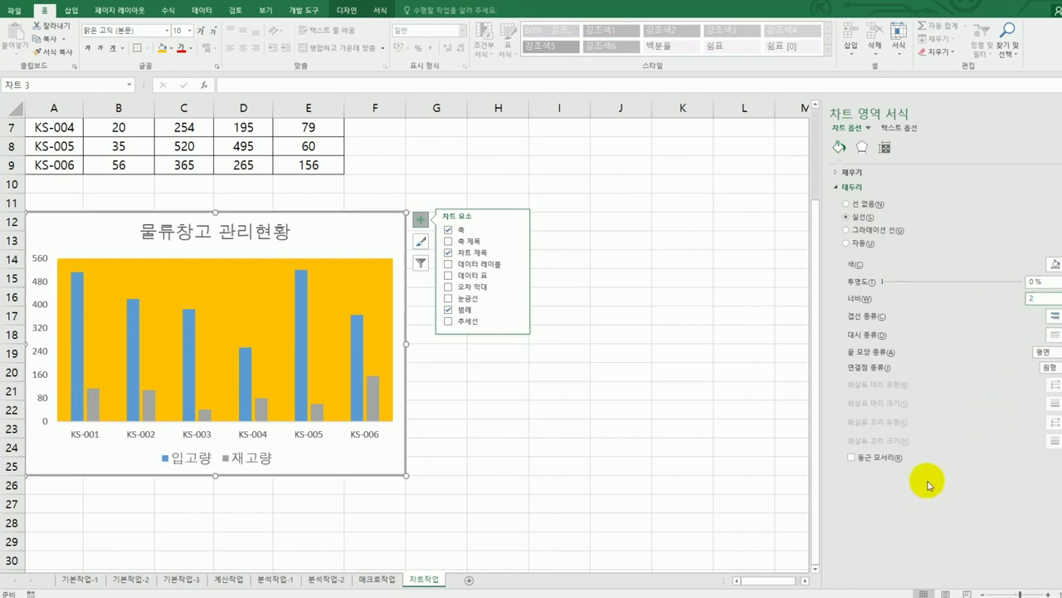
pyautogui.click(880, 459)
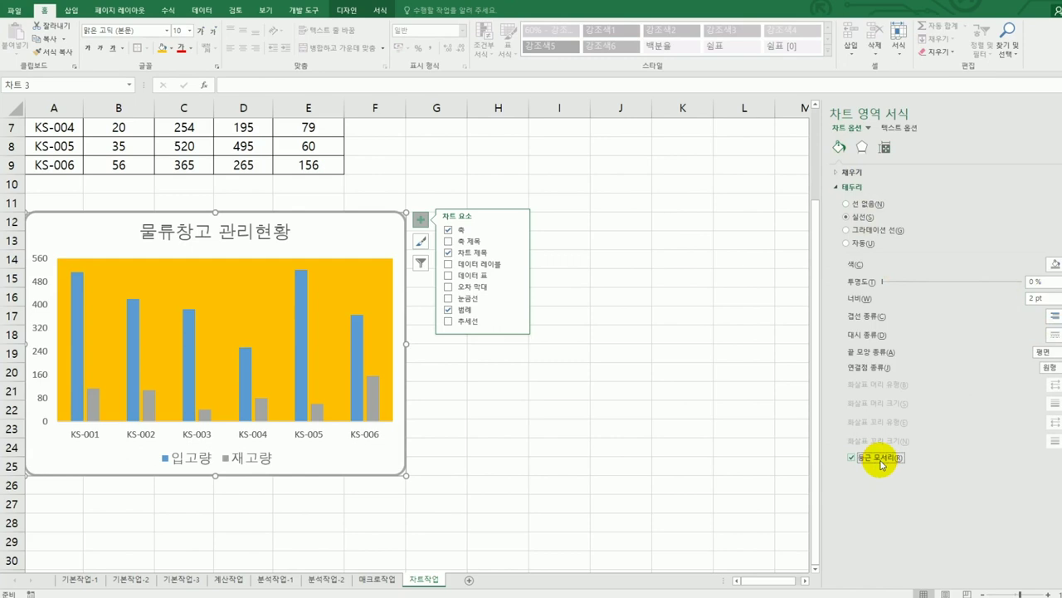
pyautogui.click(709, 521)
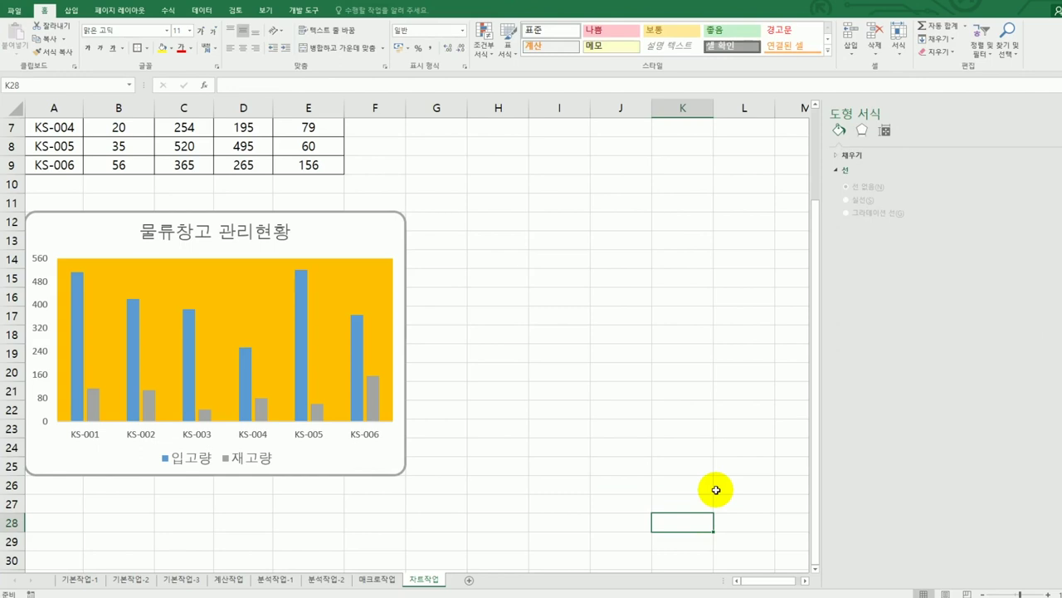
pyautogui.scroll(2, 716, 489)
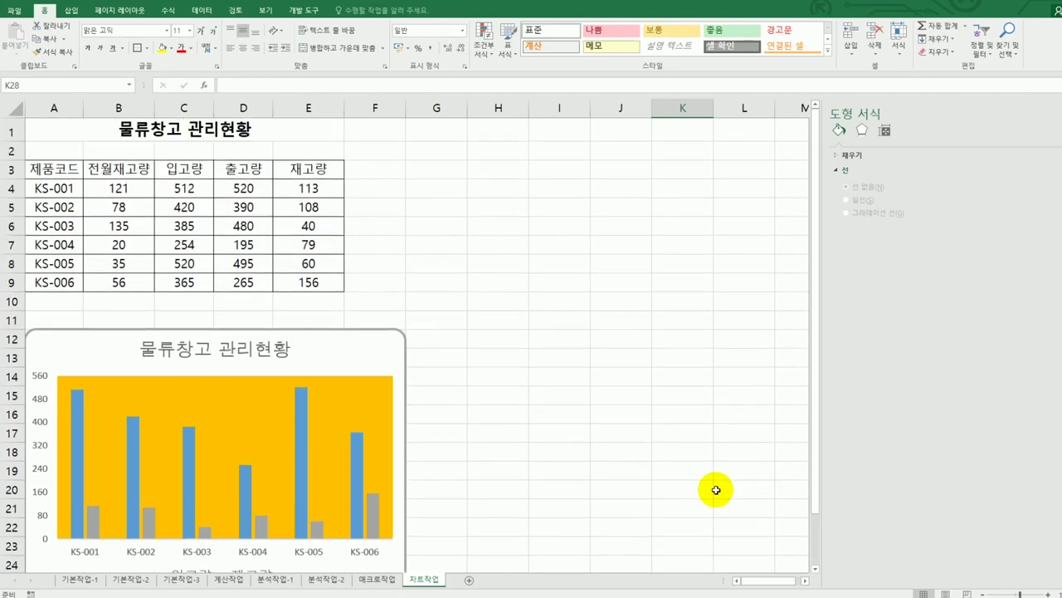